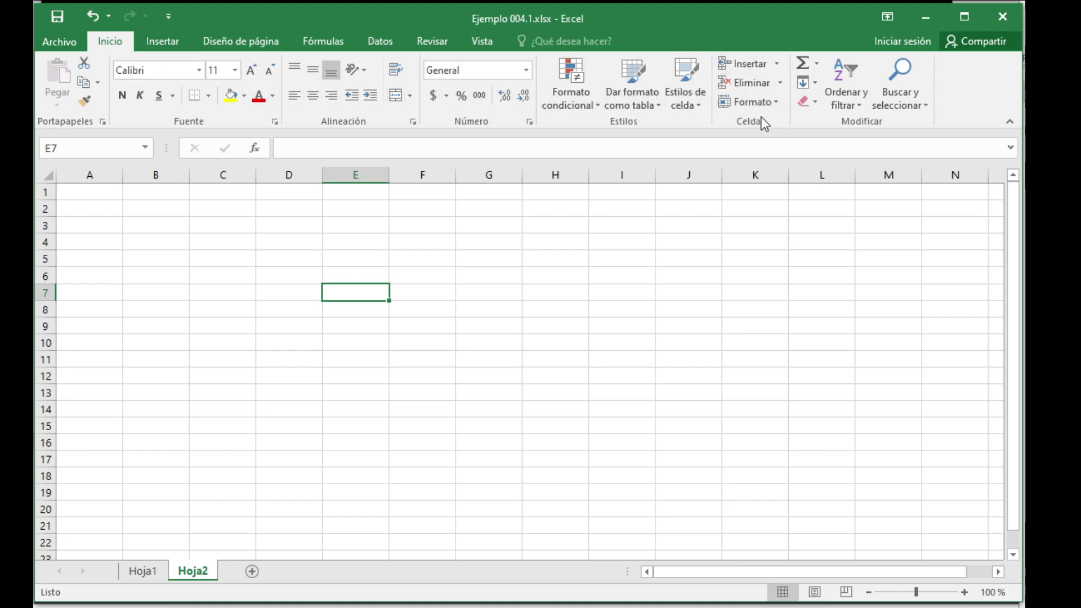
- Check the column width setting of cell E7's column and close it without changes
{"action": "left_click", "coordinate": [776, 104]}
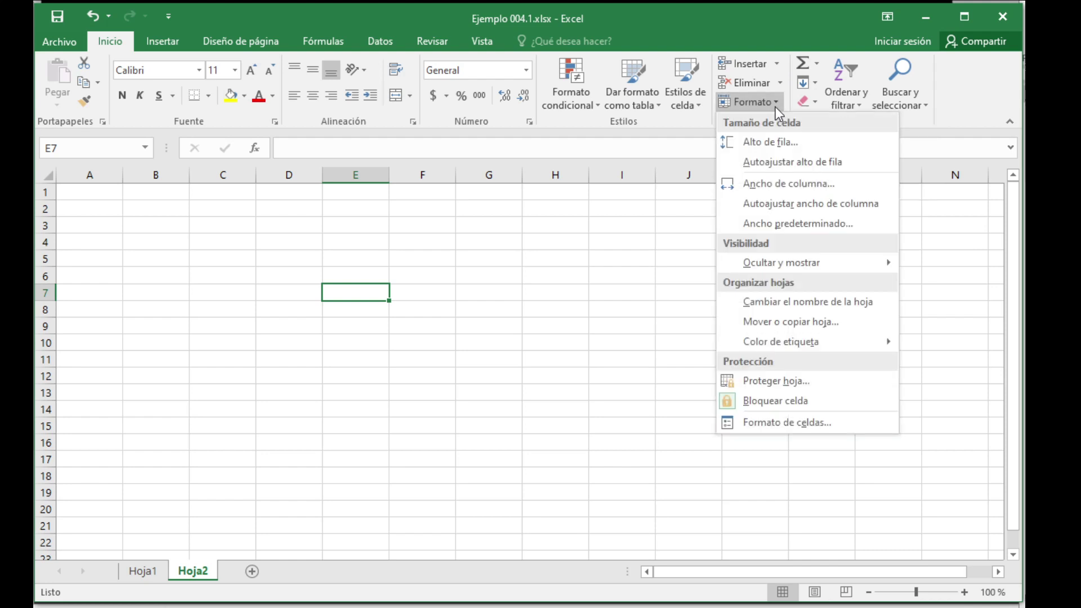
{"action": "left_click", "coordinate": [793, 186]}
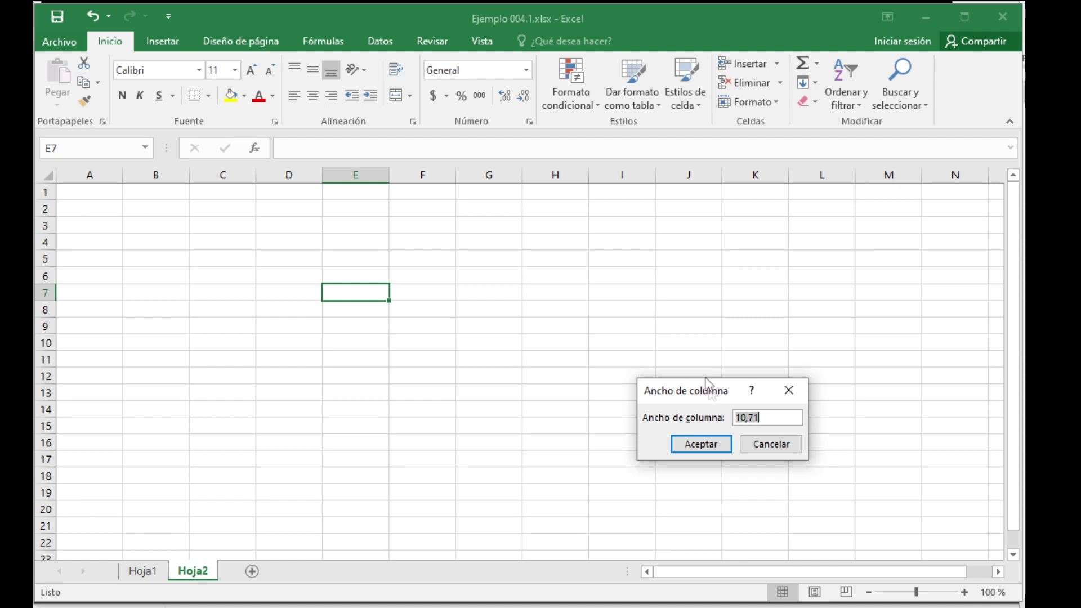
{"action": "left_click_drag", "start_coordinate": [706, 383], "coordinate": [633, 263]}
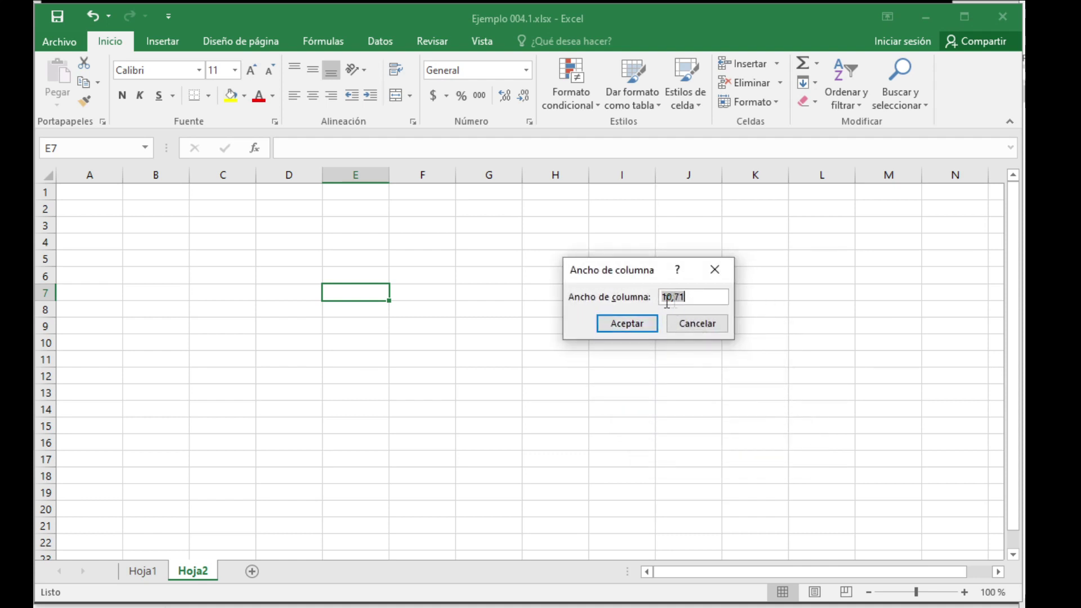
{"action": "left_click", "coordinate": [695, 324]}
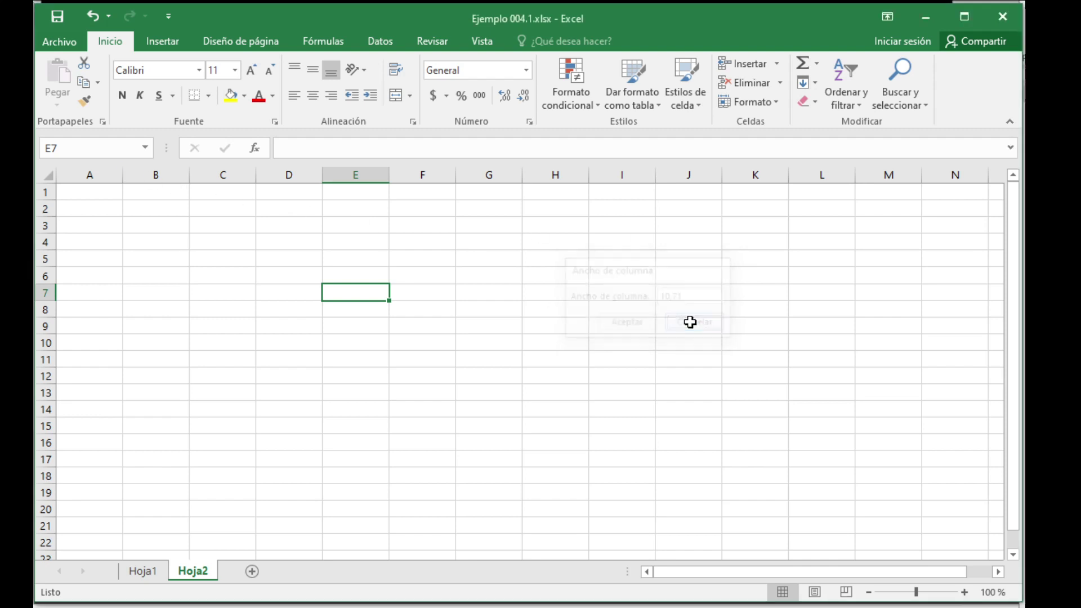
- Select columns B through L together, followed by column B, column D and row 4 individually
{"action": "left_click", "coordinate": [170, 176]}
{"action": "left_click_drag", "start_coordinate": [170, 176], "coordinate": [839, 179]}
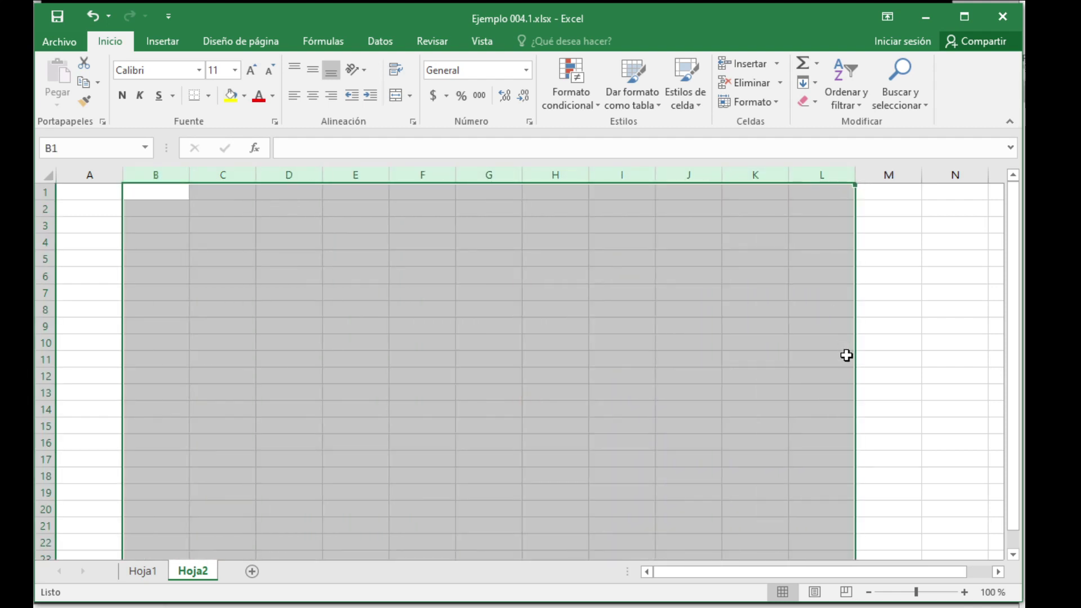
{"action": "left_click", "coordinate": [885, 322]}
{"action": "left_click", "coordinate": [171, 253]}
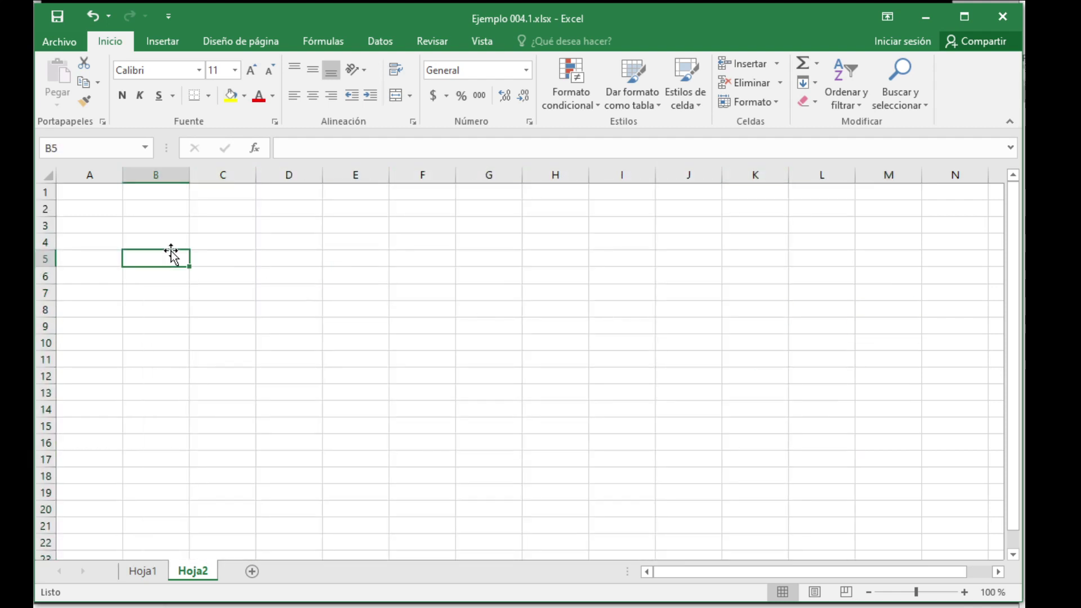
{"action": "left_click", "coordinate": [151, 177]}
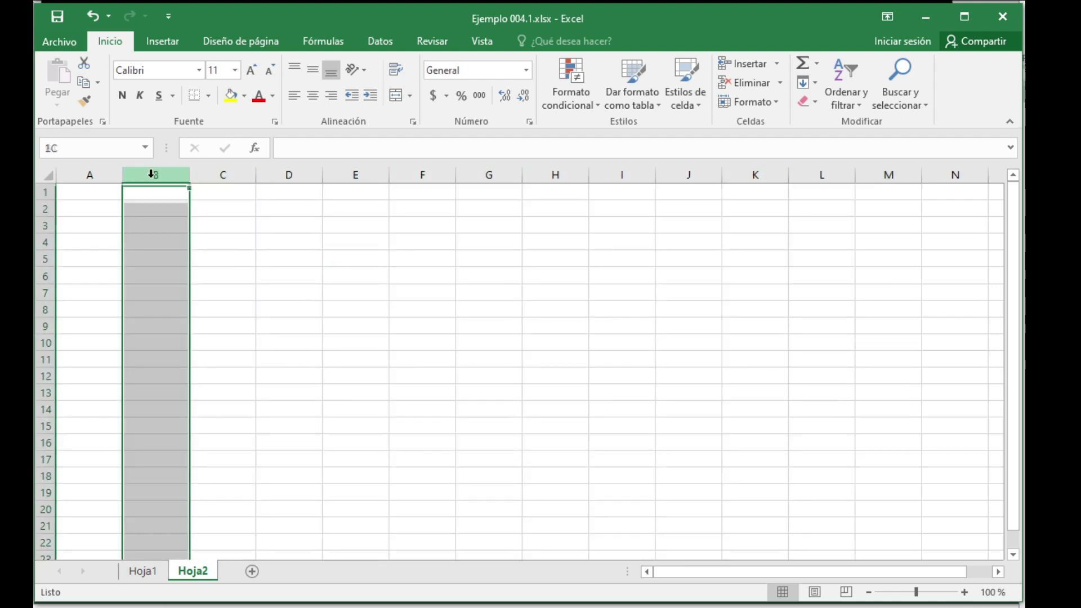
{"action": "left_click", "coordinate": [205, 221]}
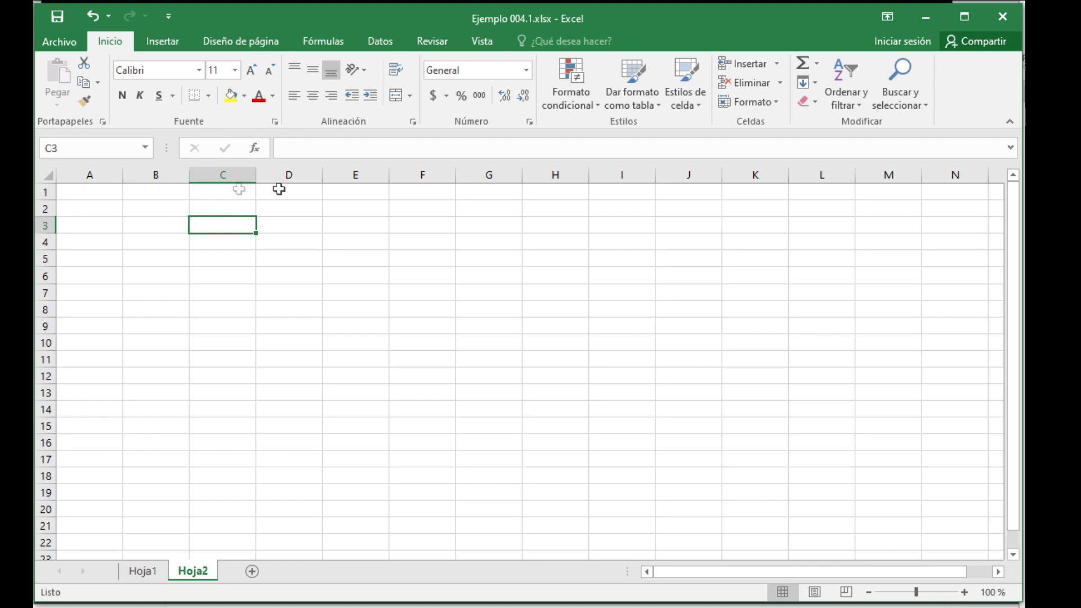
{"action": "left_click", "coordinate": [291, 175]}
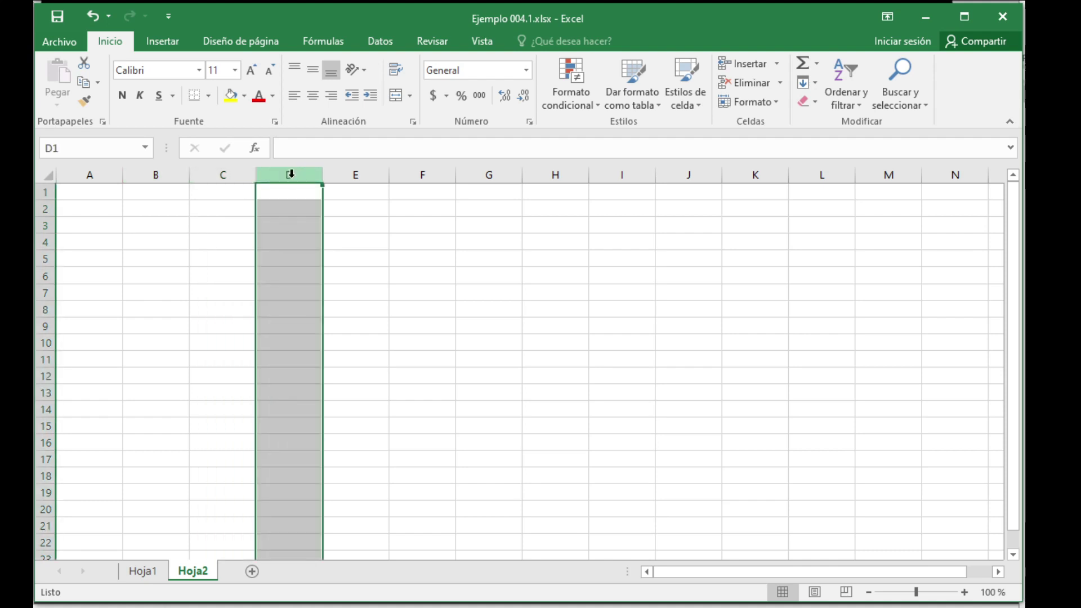
{"action": "left_click", "coordinate": [45, 242]}
{"action": "left_click", "coordinate": [208, 273]}
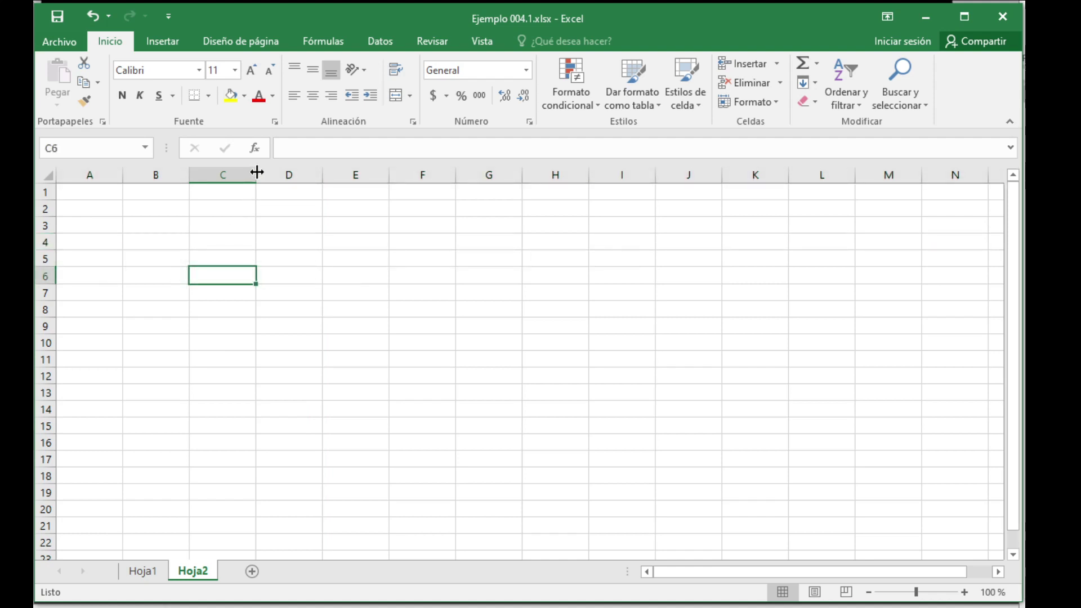
- Widen column C moderately and slightly reduce the height of row 4
{"action": "left_click_drag", "start_coordinate": [257, 171], "coordinate": [257, 171]}
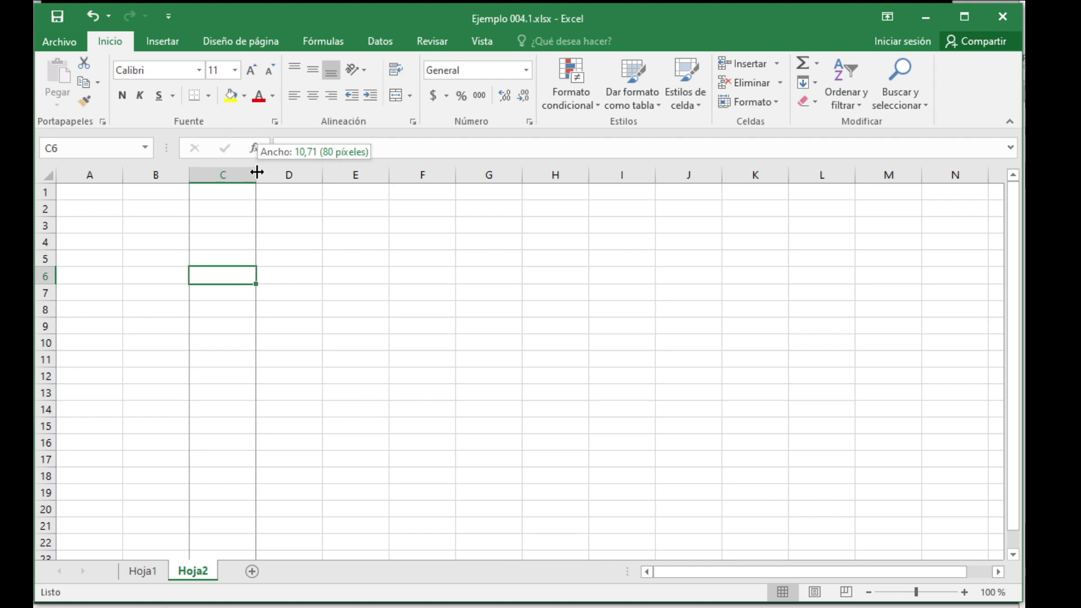
{"action": "left_click_drag", "start_coordinate": [256, 171], "coordinate": [257, 171]}
{"action": "left_click_drag", "start_coordinate": [257, 172], "coordinate": [257, 172]}
{"action": "left_click_drag", "start_coordinate": [257, 172], "coordinate": [273, 171]}
{"action": "mouse_move", "coordinate": [46, 251]}
{"action": "left_mouse_down"}
{"action": "mouse_move", "coordinate": [47, 266]}
{"action": "mouse_move", "coordinate": [47, 243]}
{"action": "left_mouse_up"}
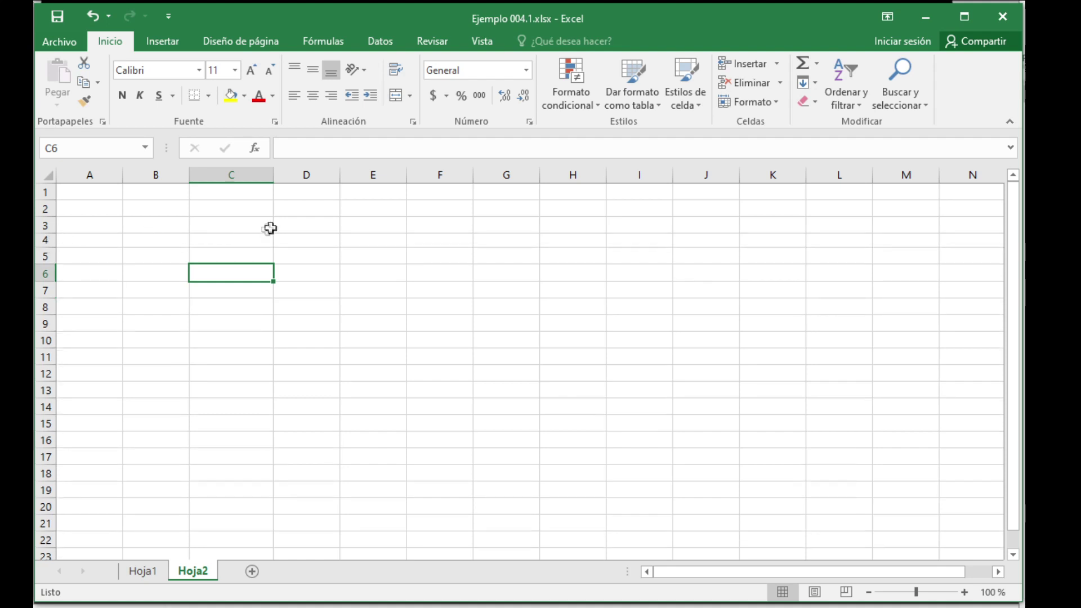
{"action": "left_click", "coordinate": [314, 228]}
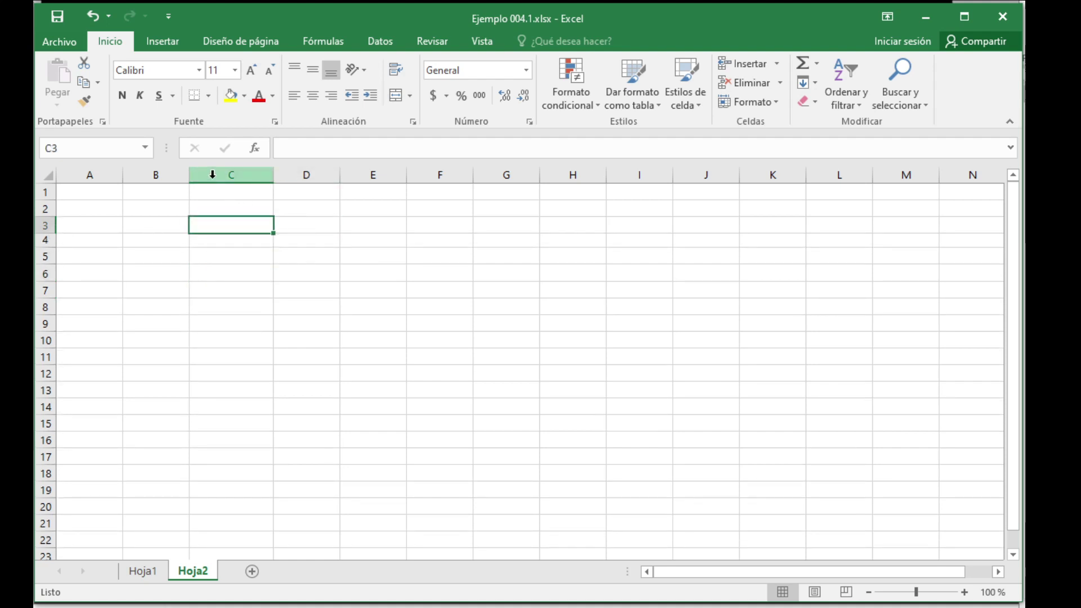
- Narrow columns C through L together to one uniform small width
{"action": "left_click", "coordinate": [156, 175]}
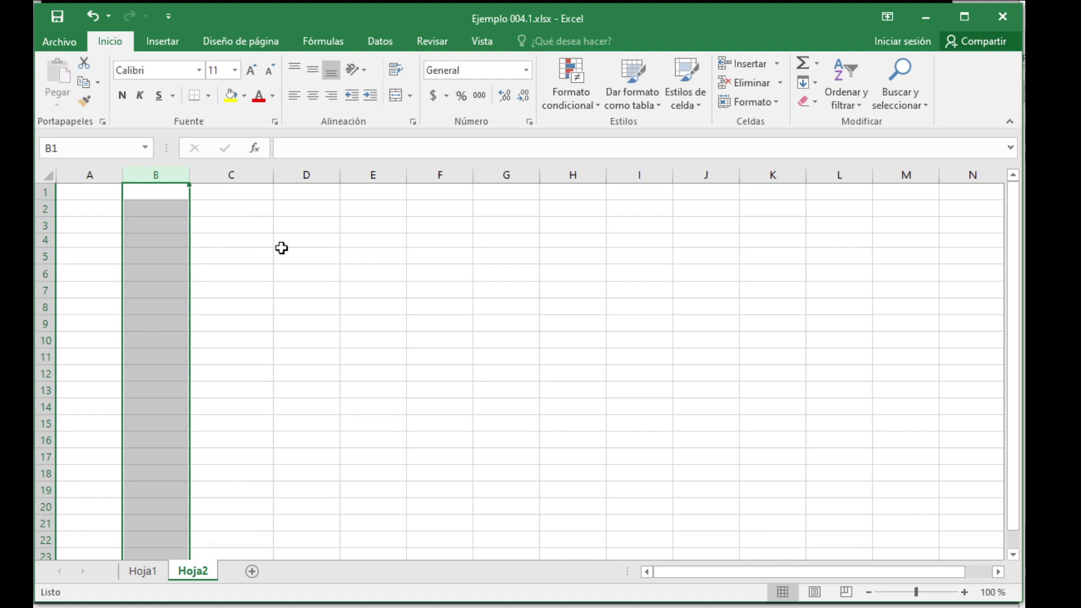
{"action": "left_click", "coordinate": [231, 173]}
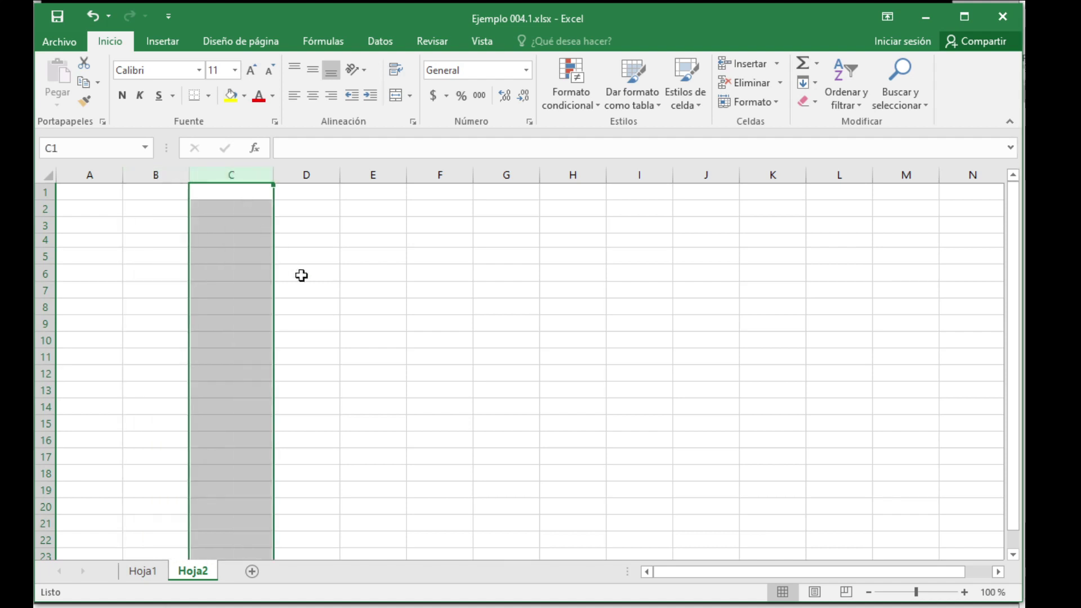
{"action": "left_click", "coordinate": [300, 255]}
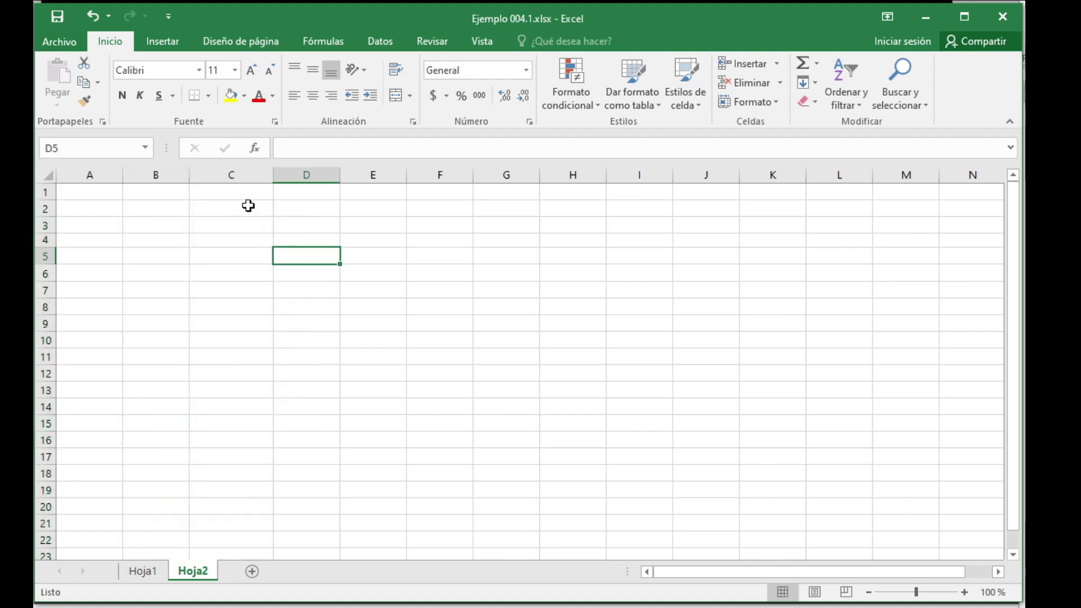
{"action": "left_click", "coordinate": [218, 179]}
{"action": "left_click_drag", "start_coordinate": [218, 179], "coordinate": [837, 178]}
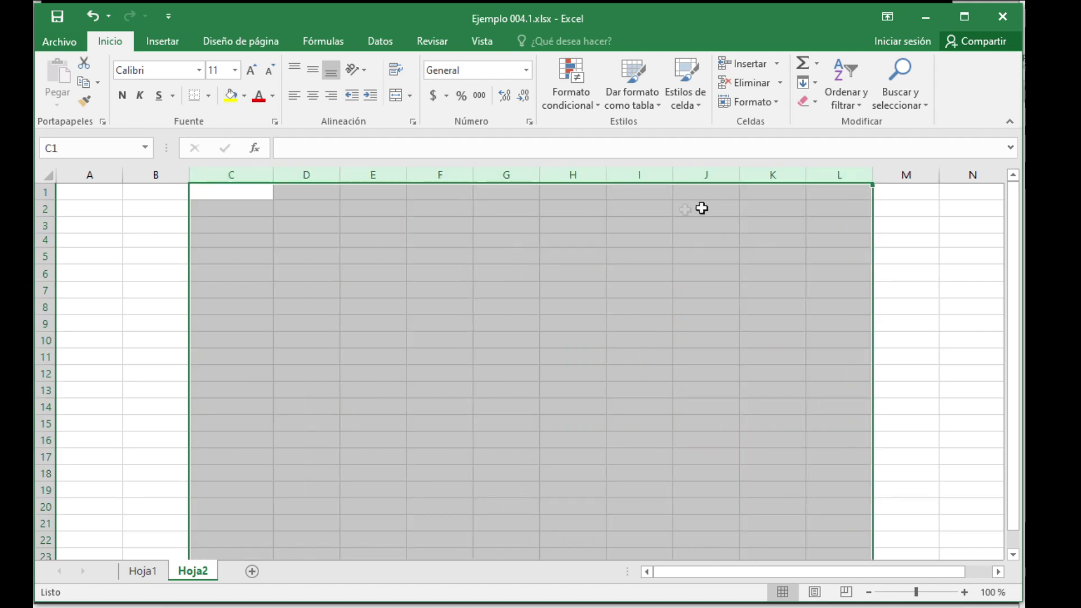
{"action": "left_click_drag", "start_coordinate": [474, 176], "coordinate": [422, 181]}
{"action": "left_click", "coordinate": [391, 273]}
{"action": "mouse_move", "coordinate": [197, 209]}
{"action": "left_mouse_down"}
{"action": "mouse_move", "coordinate": [241, 215]}
{"action": "mouse_move", "coordinate": [323, 374]}
{"action": "mouse_move", "coordinate": [330, 487]}
{"action": "left_mouse_up"}
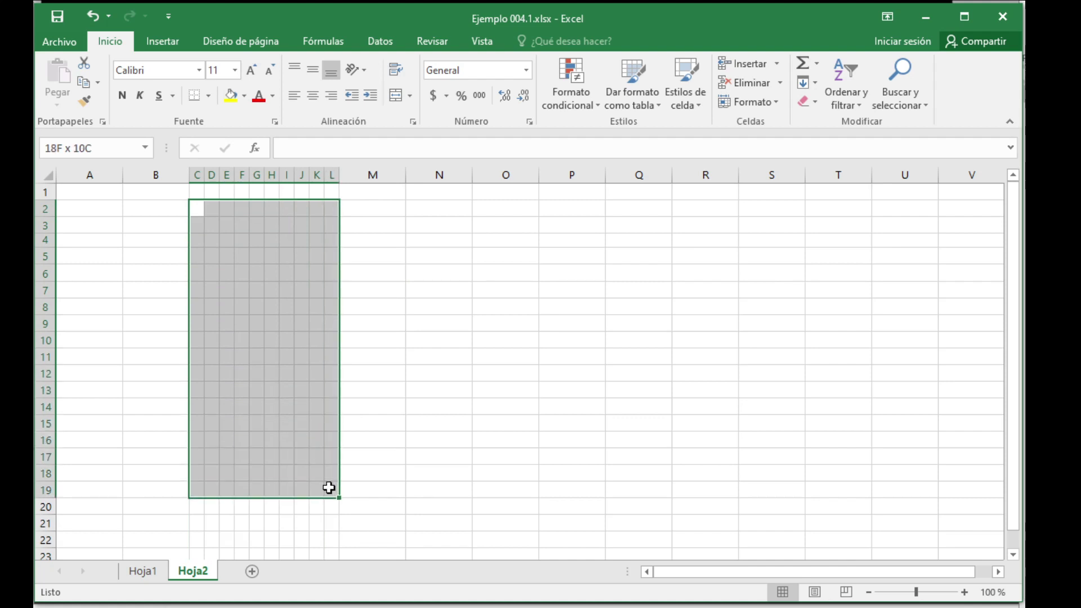
{"action": "left_click", "coordinate": [269, 337]}
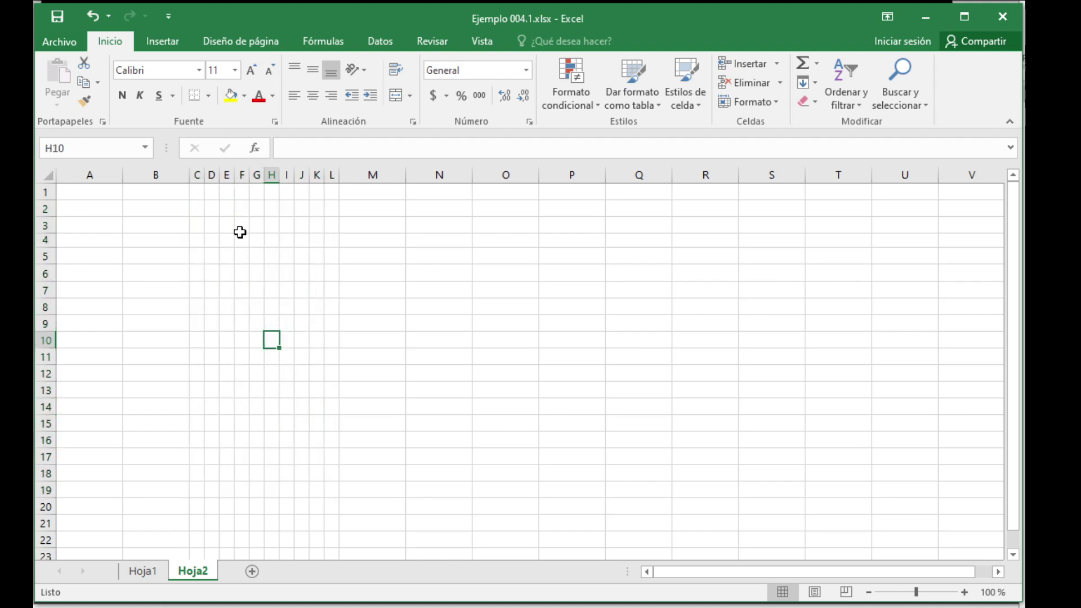
- Undo the width changes of columns C through L and the height change of row 4
{"action": "key", "text": "ctrl+z"}
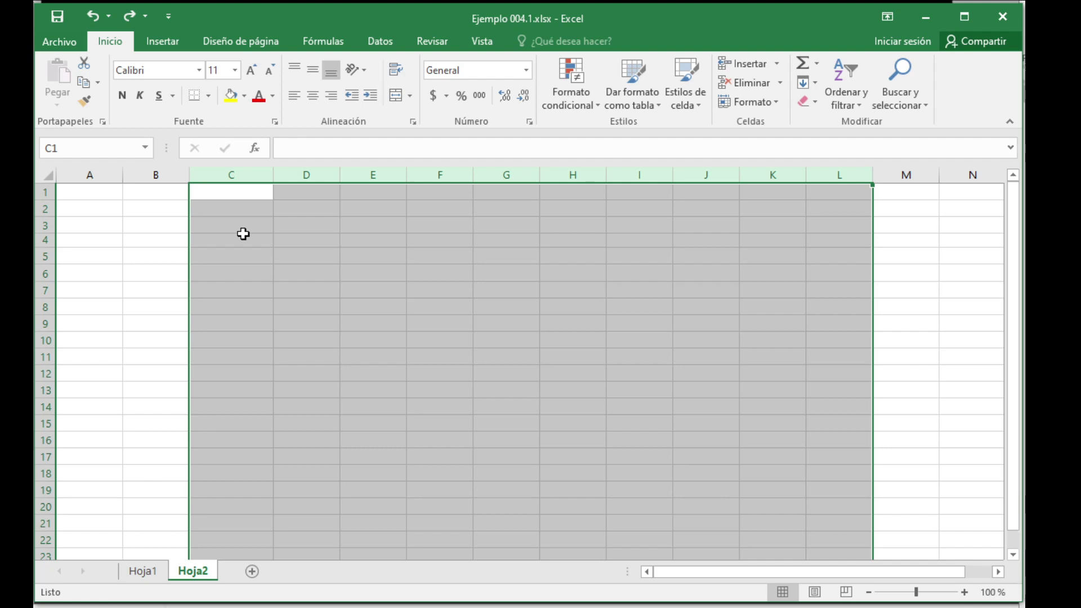
{"action": "key", "text": "ctrl+z"}
{"action": "key", "text": "ctrl+z"}
{"action": "key", "text": "ctrl+z"}
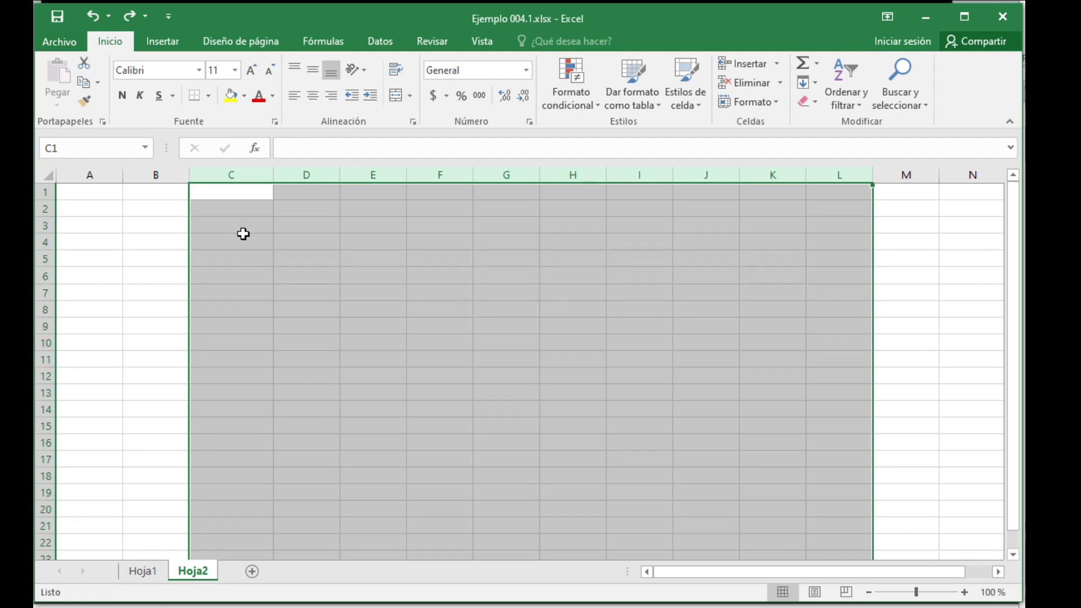
{"action": "left_click", "coordinate": [243, 235]}
- Enlarge rows 4 through 16 together, and reduce their shared height to slightly above the default
{"action": "left_click_drag", "start_coordinate": [45, 242], "coordinate": [49, 443]}
{"action": "left_click_drag", "start_coordinate": [44, 402], "coordinate": [44, 416]}
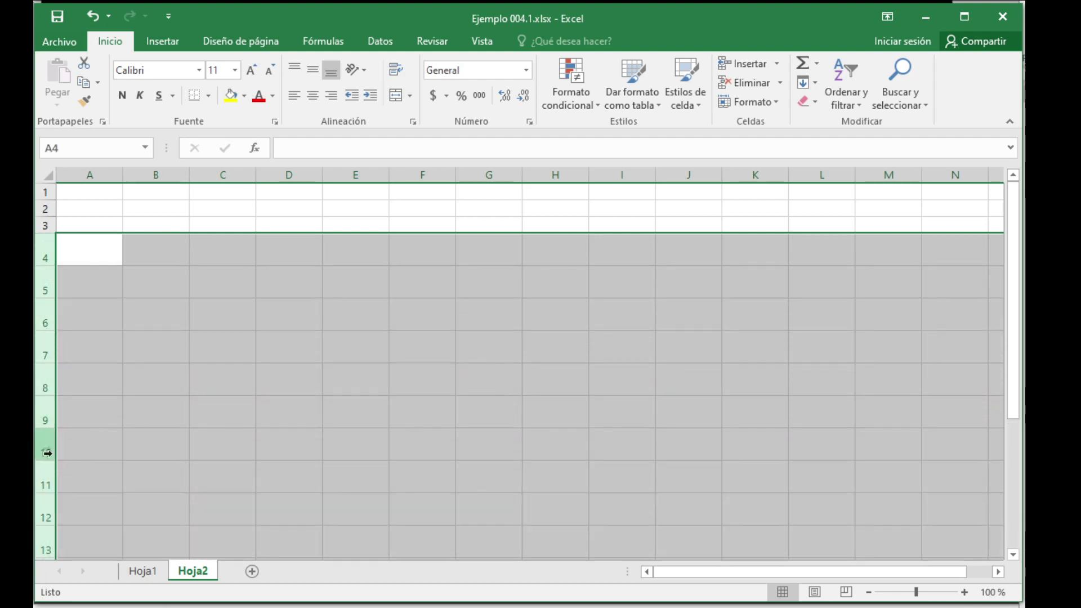
{"action": "left_click_drag", "start_coordinate": [52, 430], "coordinate": [51, 412]}
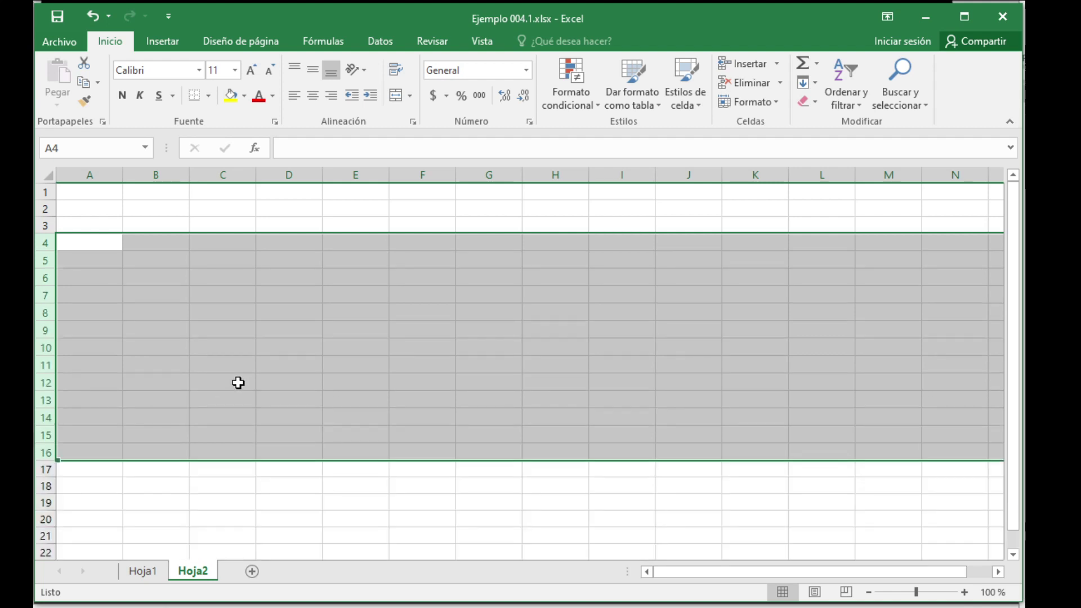
- Undo the height changes of rows 4 through 16
{"action": "key", "text": "ctrl+z"}
{"action": "key", "text": "ctrl+z"}
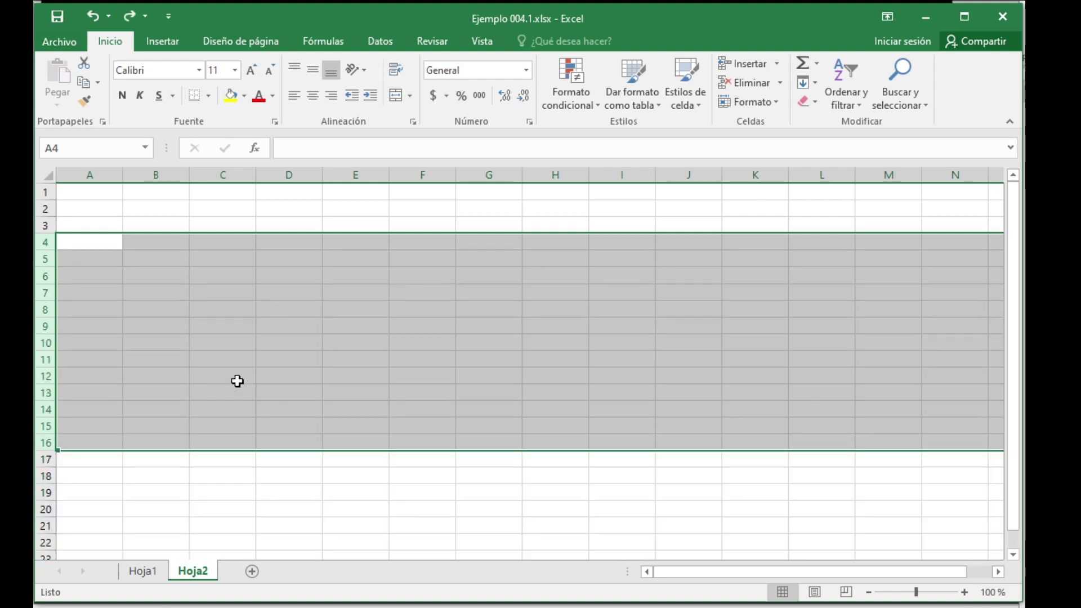
{"action": "left_click", "coordinate": [237, 379]}
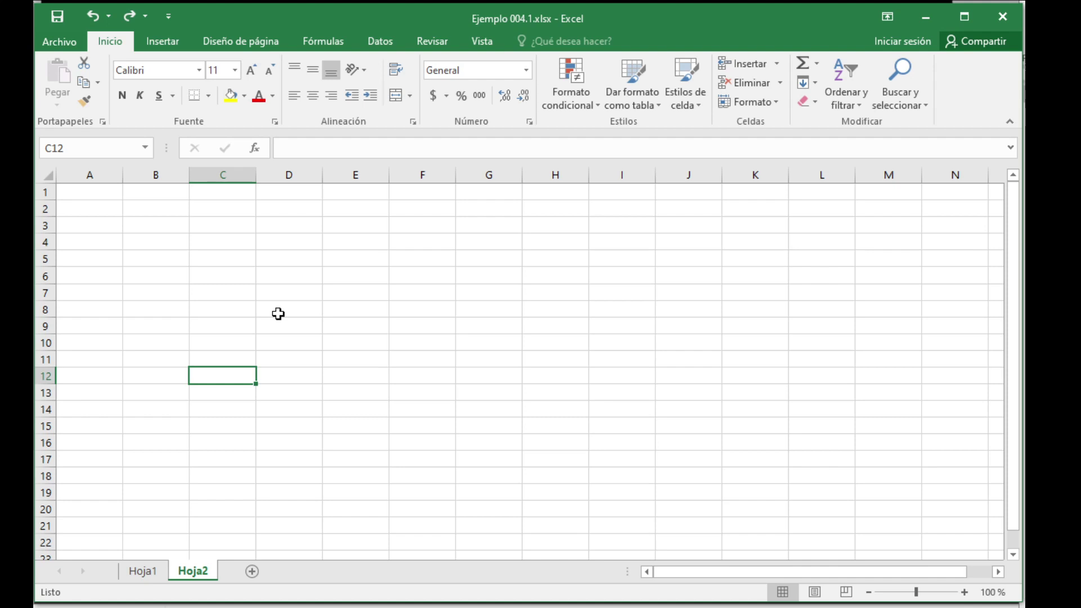
- Review the border, fill and gradient fill effect options in cell C12's format settings, and close them without applying anything
{"action": "left_click", "coordinate": [770, 111]}
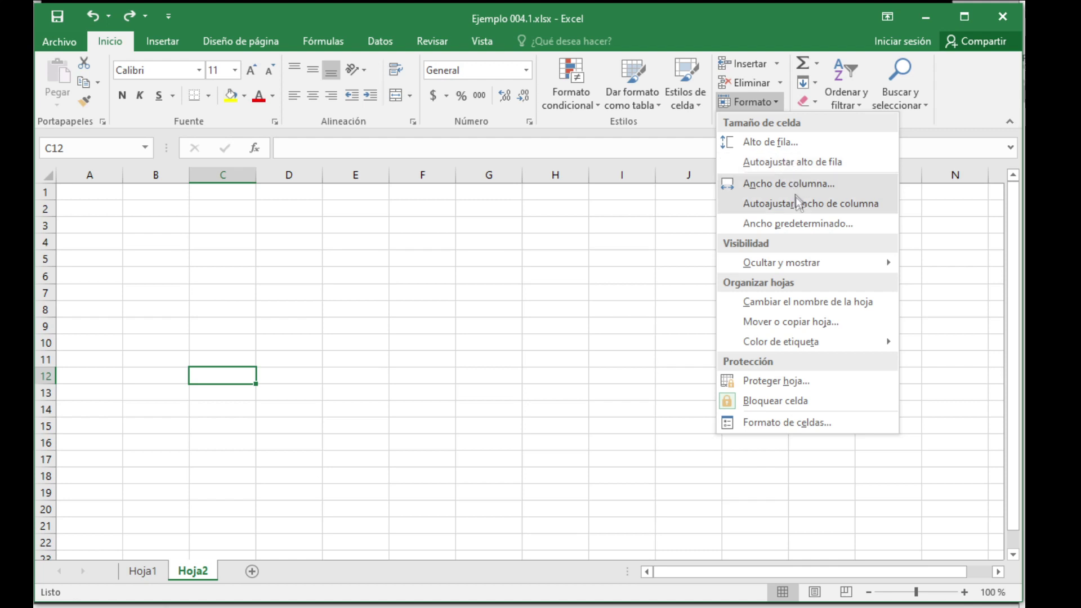
{"action": "left_click", "coordinate": [812, 429]}
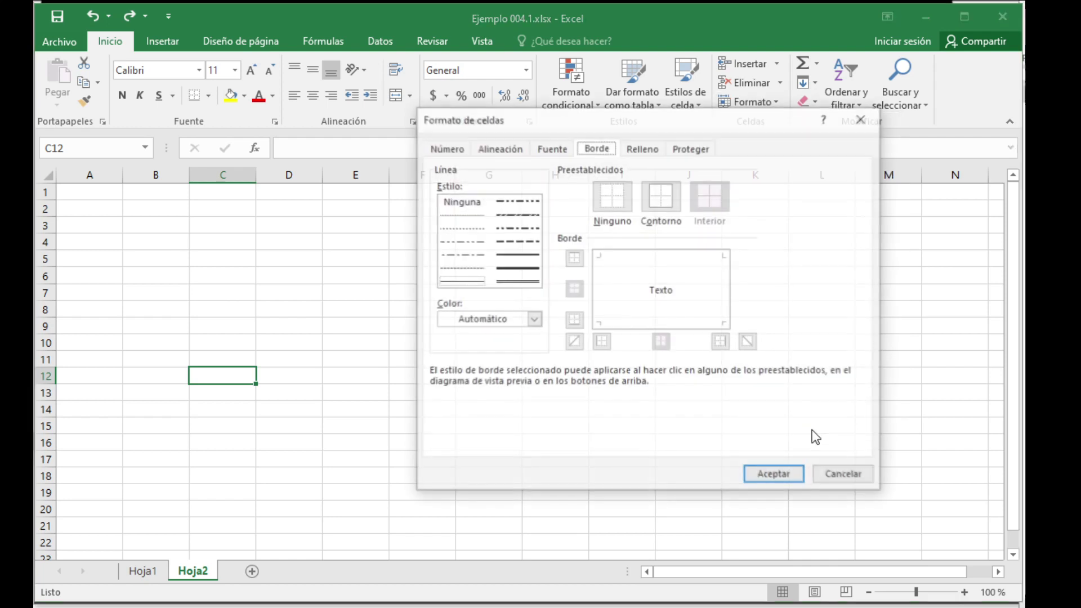
{"action": "left_click_drag", "start_coordinate": [691, 128], "coordinate": [657, 132]}
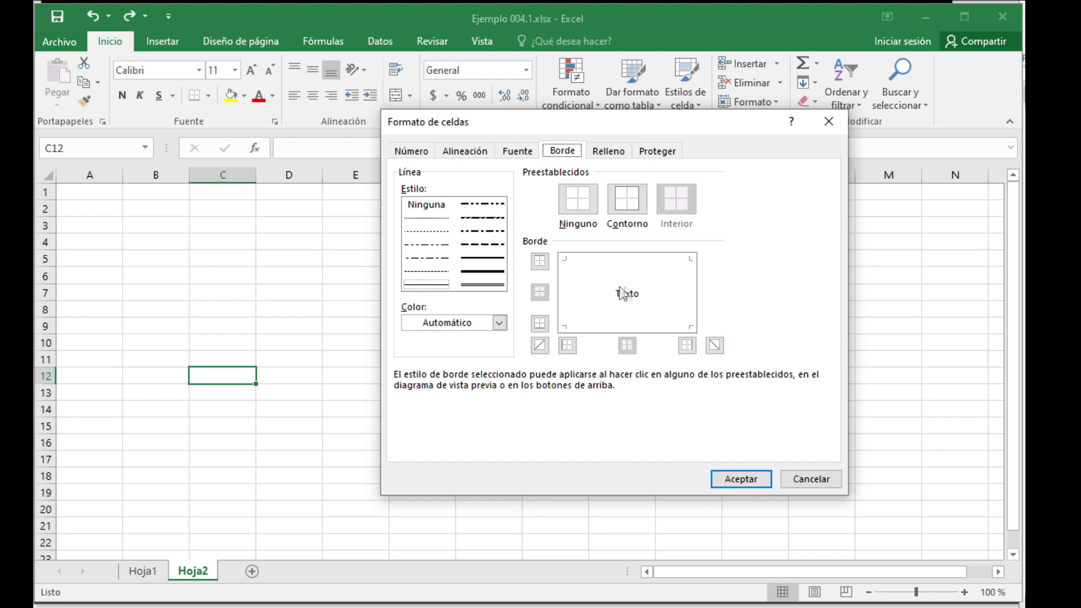
{"action": "left_click", "coordinate": [607, 152]}
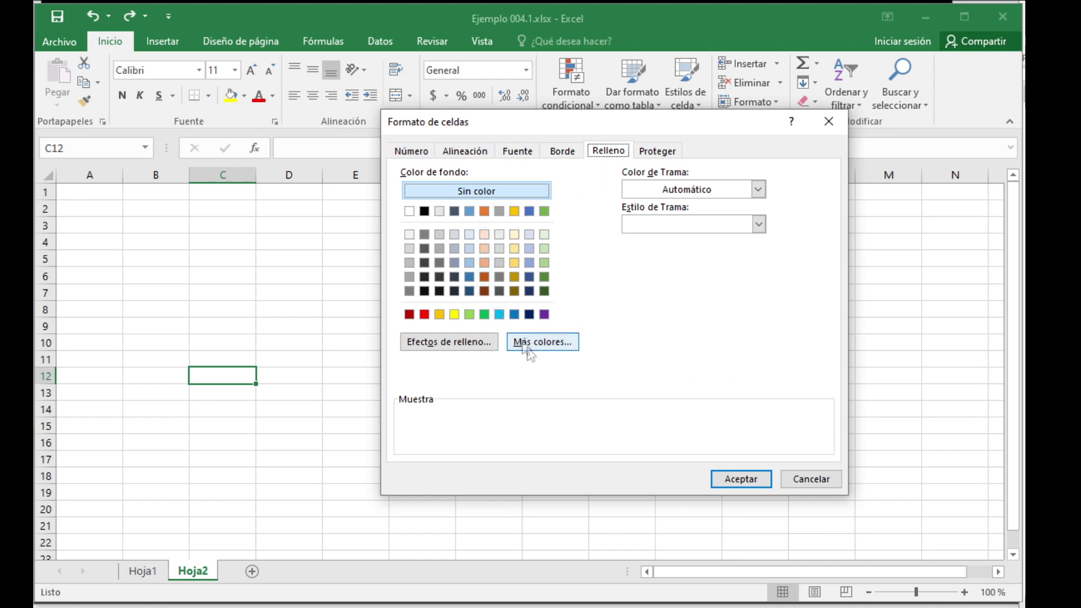
{"action": "left_click", "coordinate": [491, 344]}
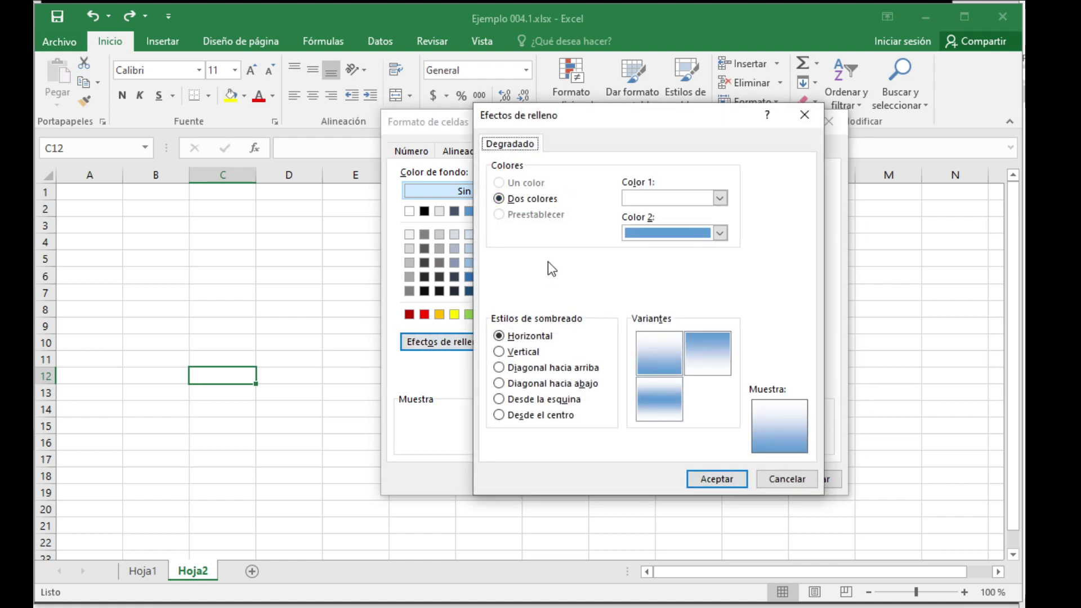
{"action": "left_click", "coordinate": [792, 480]}
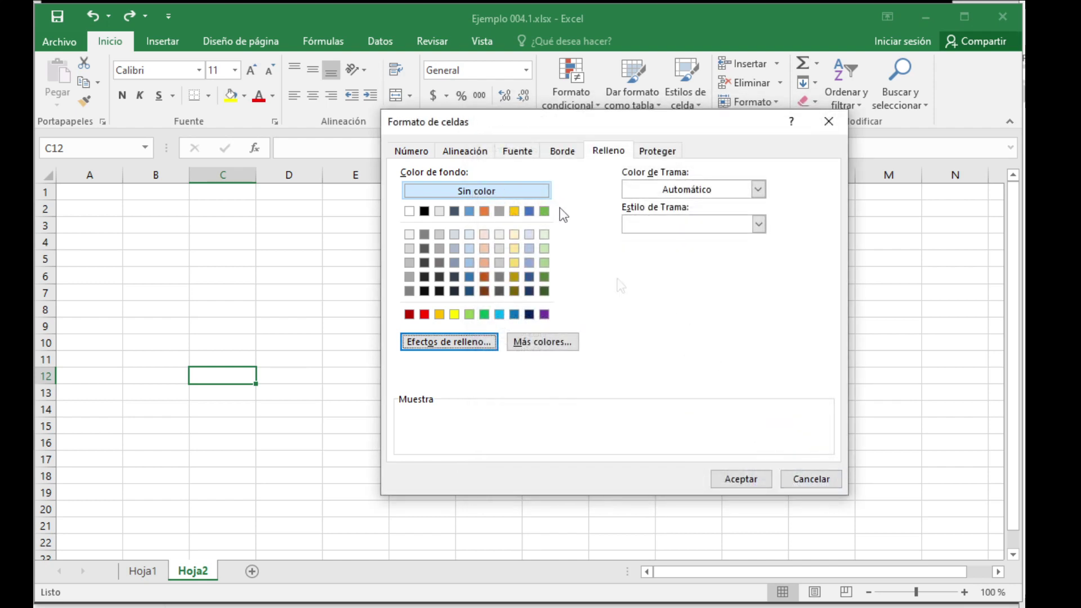
{"action": "left_click", "coordinate": [561, 151]}
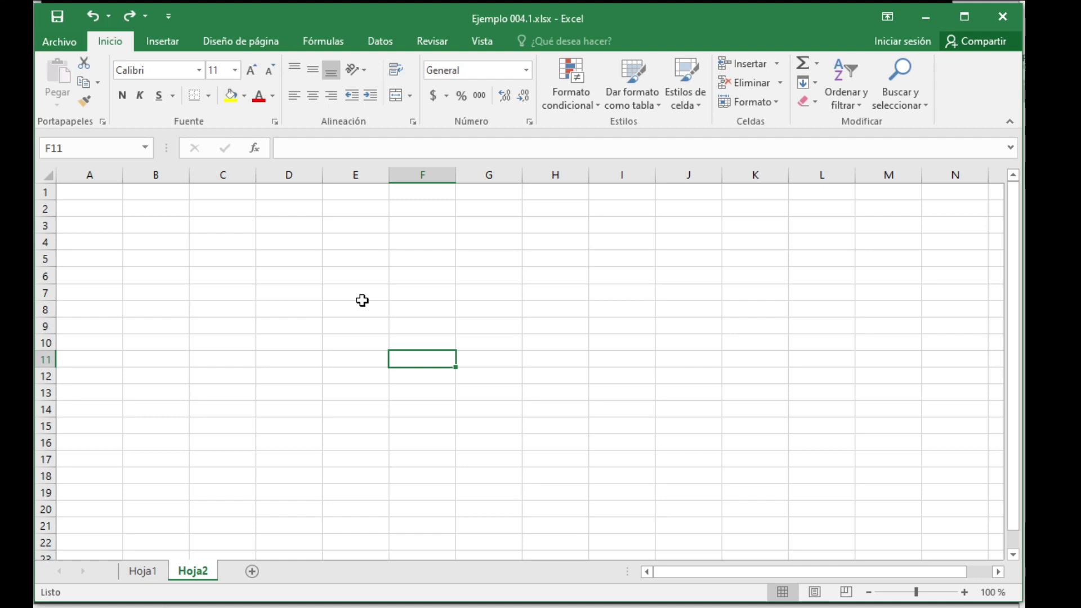
{"action": "left_click", "coordinate": [241, 259]}
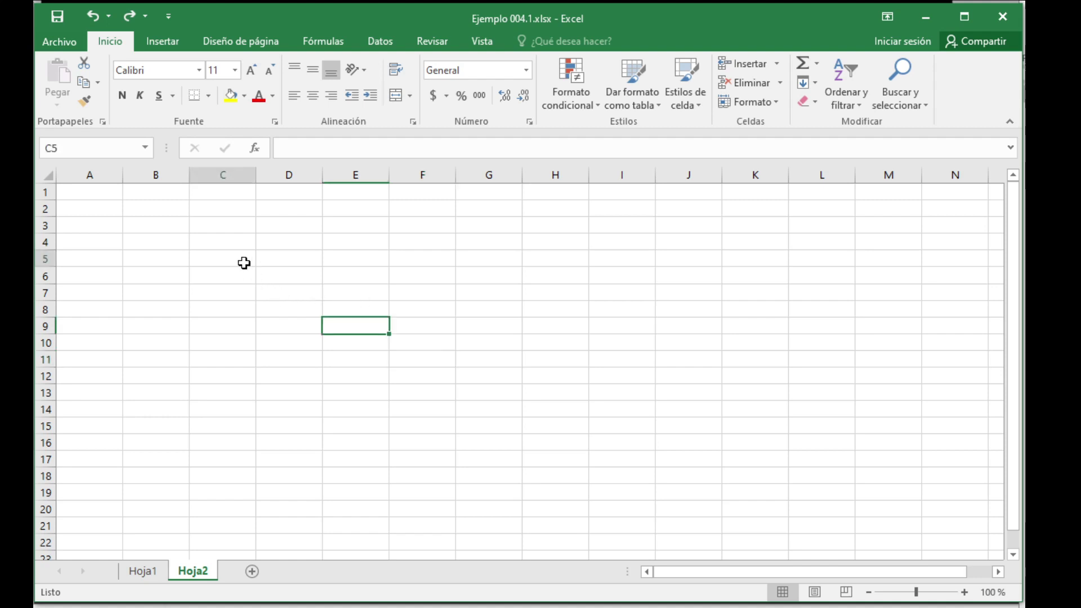
{"action": "mouse_move", "coordinate": [208, 230]}
{"action": "left_mouse_down"}
{"action": "mouse_move", "coordinate": [439, 326]}
{"action": "mouse_move", "coordinate": [477, 406]}
{"action": "left_mouse_up"}
{"action": "right_click", "coordinate": [423, 315]}
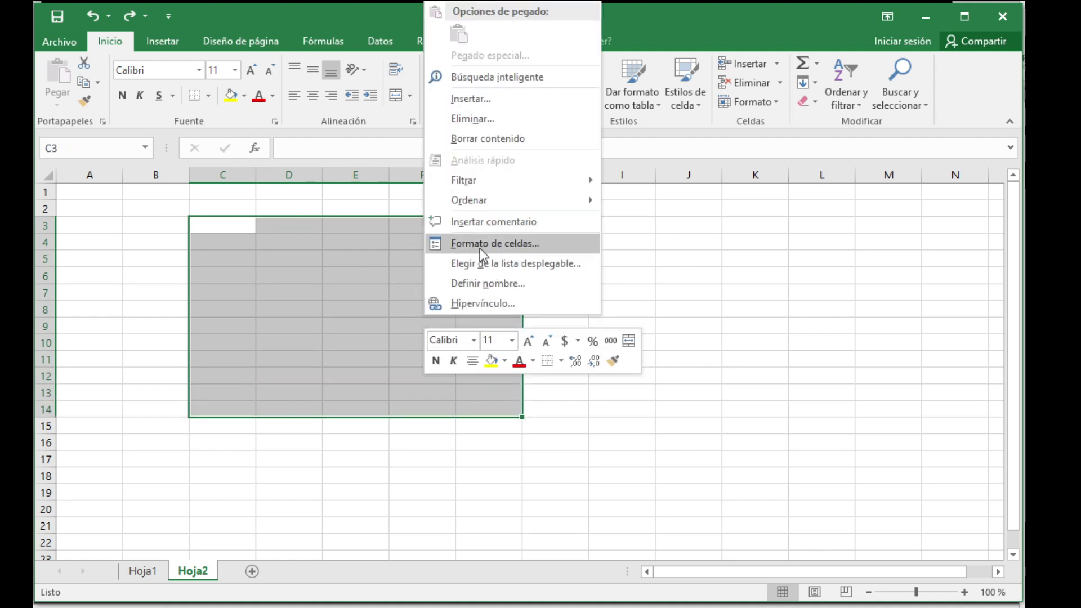
{"action": "left_click", "coordinate": [328, 301]}
- Select the cell range C3:G13 on Hoja2
{"action": "left_click", "coordinate": [226, 228]}
{"action": "key", "text": "Down"}
{"action": "key", "text": "Down"}
{"action": "key", "text": "Down"}
{"action": "key", "text": "Down"}
{"action": "key", "text": "Up"}
{"action": "key", "text": "Up"}
{"action": "key", "text": "Up"}
{"action": "key", "text": "Up"}
{"action": "left_click_drag", "start_coordinate": [456, 373], "coordinate": [456, 391]}
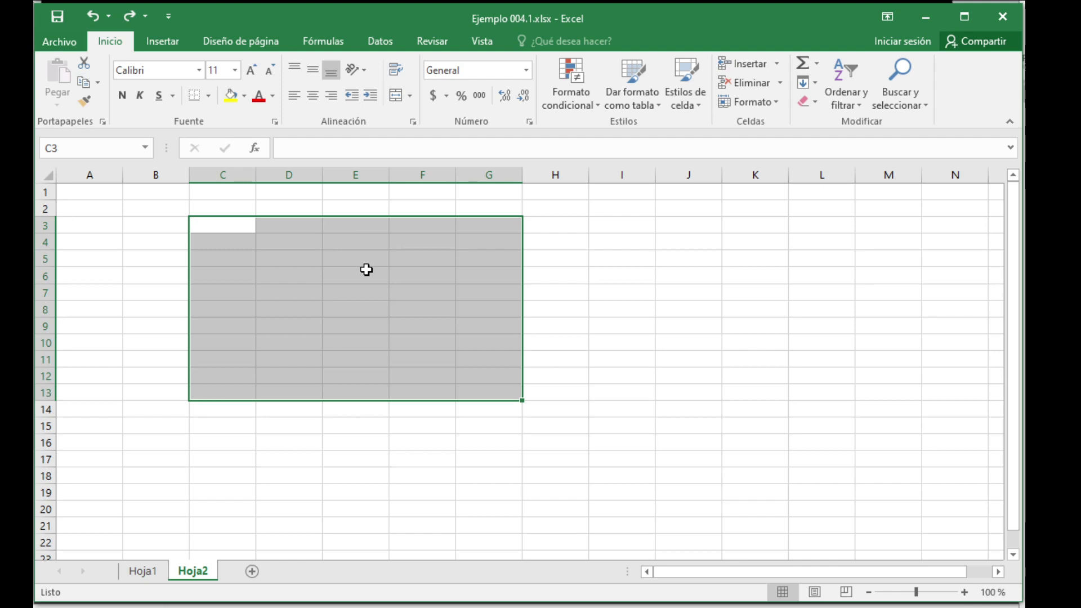
- Open the cell format settings for range C3:G13, and close them without applying anything
{"action": "right_click", "coordinate": [366, 270]}
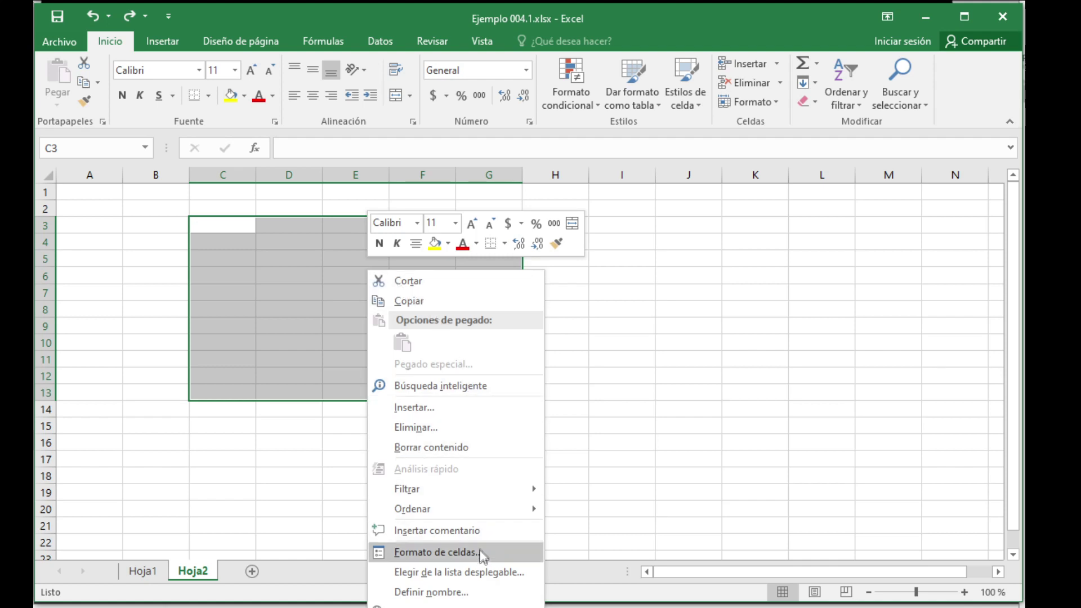
{"action": "left_click", "coordinate": [424, 556]}
{"action": "left_click_drag", "start_coordinate": [474, 269], "coordinate": [555, 206]}
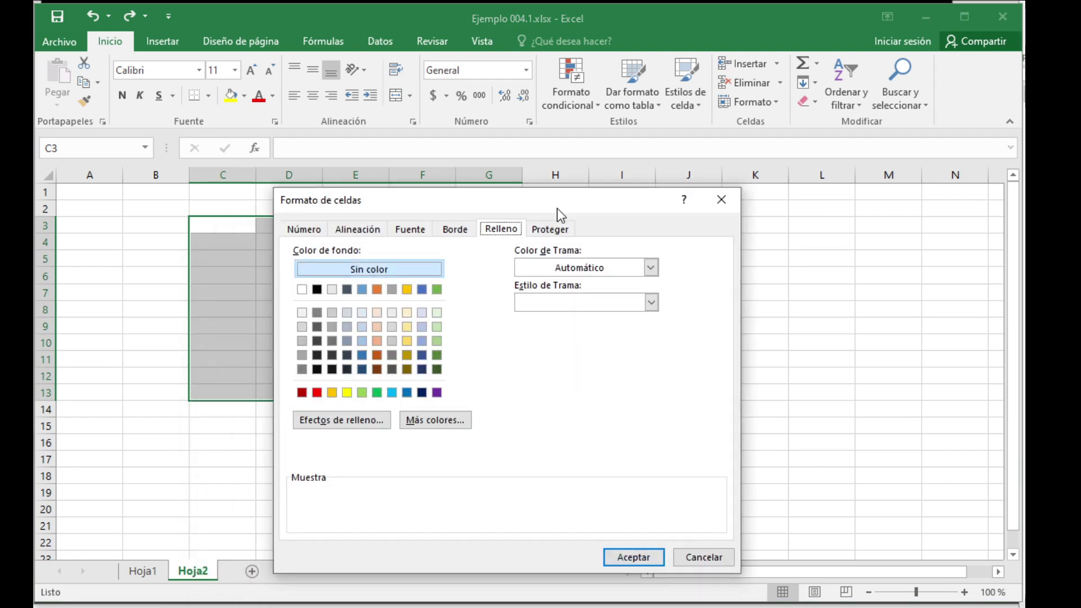
{"action": "left_click", "coordinate": [697, 557]}
{"action": "left_click", "coordinate": [362, 320]}
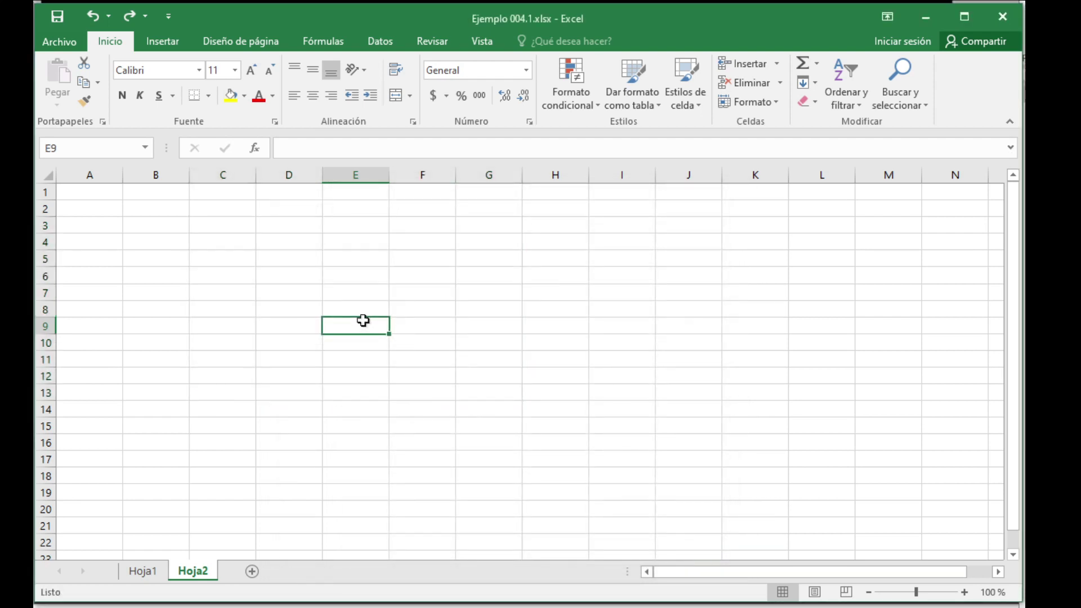
- Apply all borders to the cell range C4:G12
{"action": "left_click", "coordinate": [252, 290]}
{"action": "left_click", "coordinate": [230, 243]}
{"action": "left_click_drag", "start_coordinate": [231, 243], "coordinate": [480, 381]}
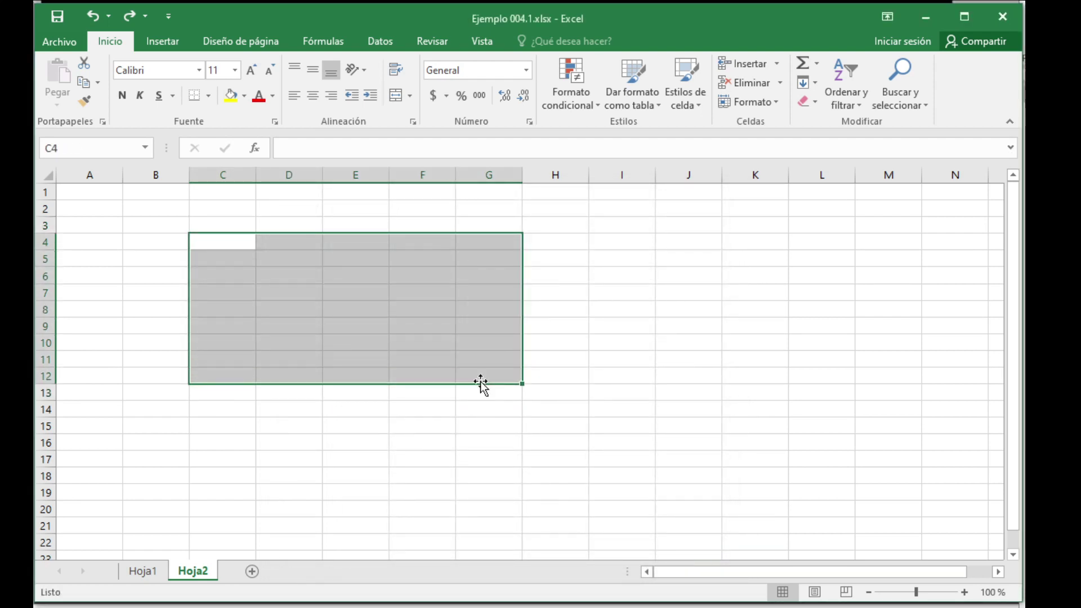
{"action": "left_click", "coordinate": [208, 97]}
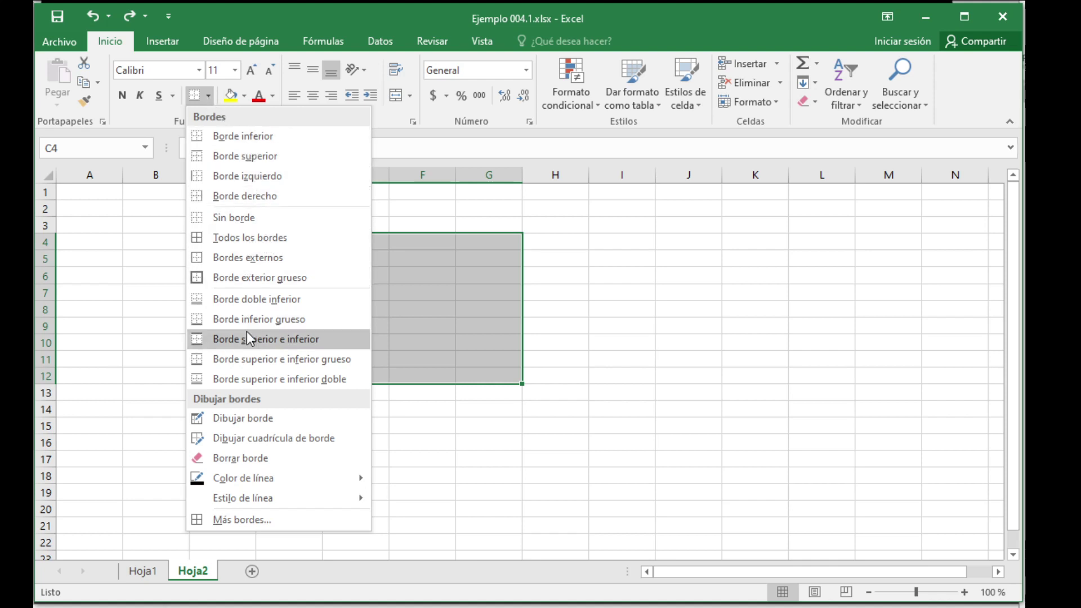
{"action": "left_click", "coordinate": [248, 243]}
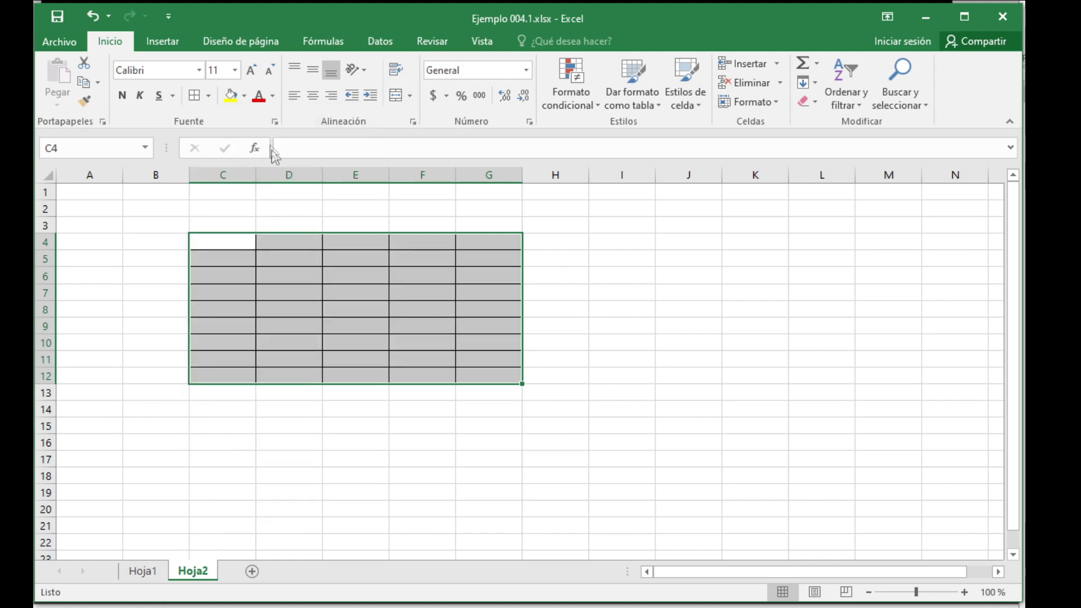
- Fill the bordered range C4:G12 with a light blue theme color, and select the range again
{"action": "left_click", "coordinate": [243, 98]}
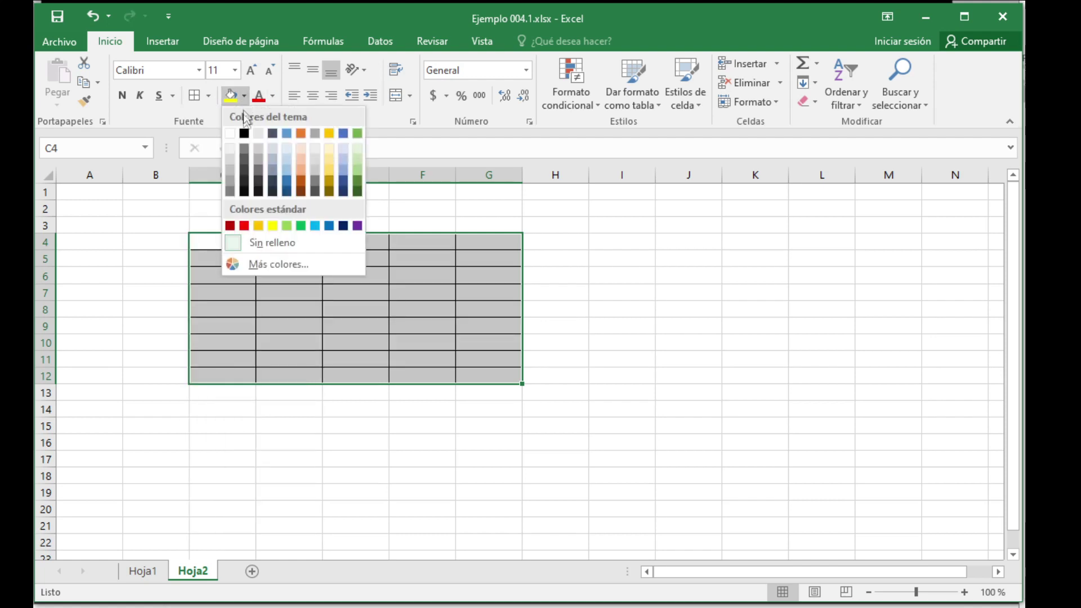
{"action": "left_click", "coordinate": [342, 170]}
{"action": "left_click", "coordinate": [407, 327]}
{"action": "left_click_drag", "start_coordinate": [212, 241], "coordinate": [485, 369]}
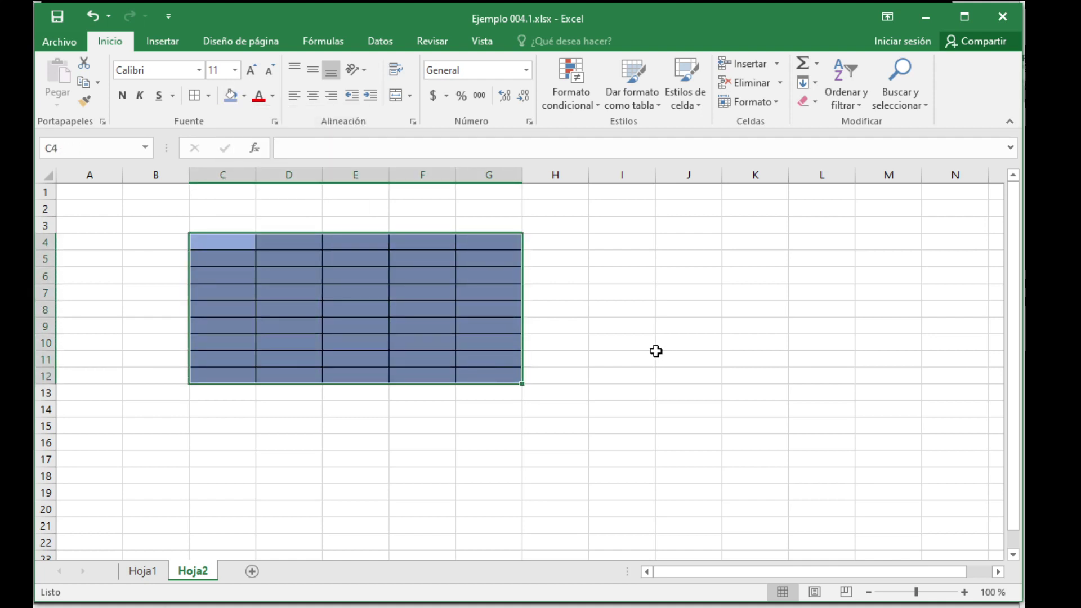
- Undo the blue fill and the borders of range C4:G12, and deselect the range
{"action": "key", "text": "ctrl+z"}
{"action": "key", "text": "ctrl+z"}
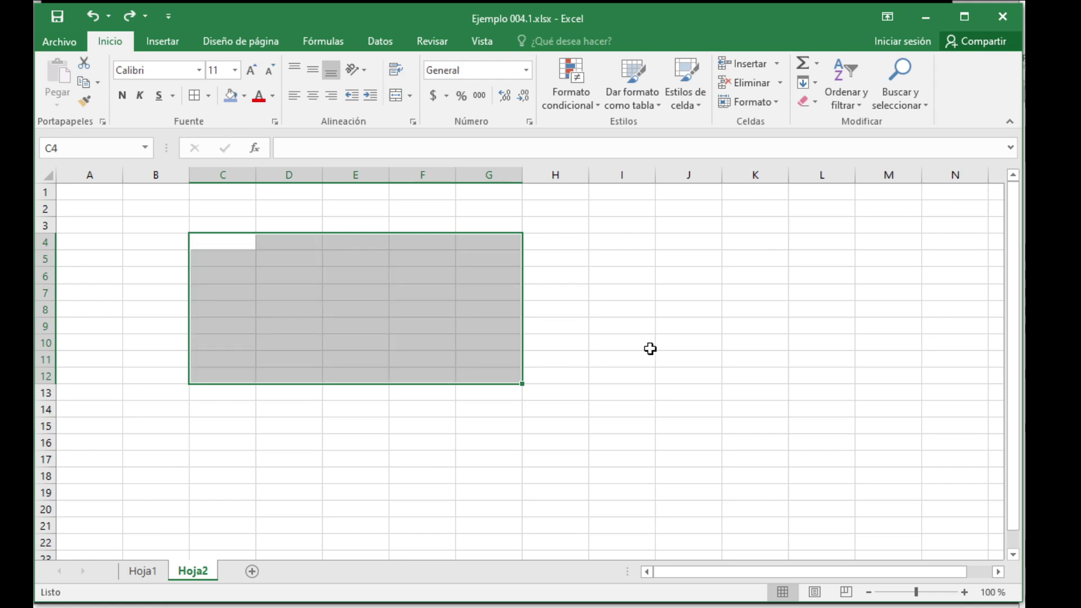
{"action": "left_click", "coordinate": [584, 321]}
{"action": "left_click", "coordinate": [376, 300]}
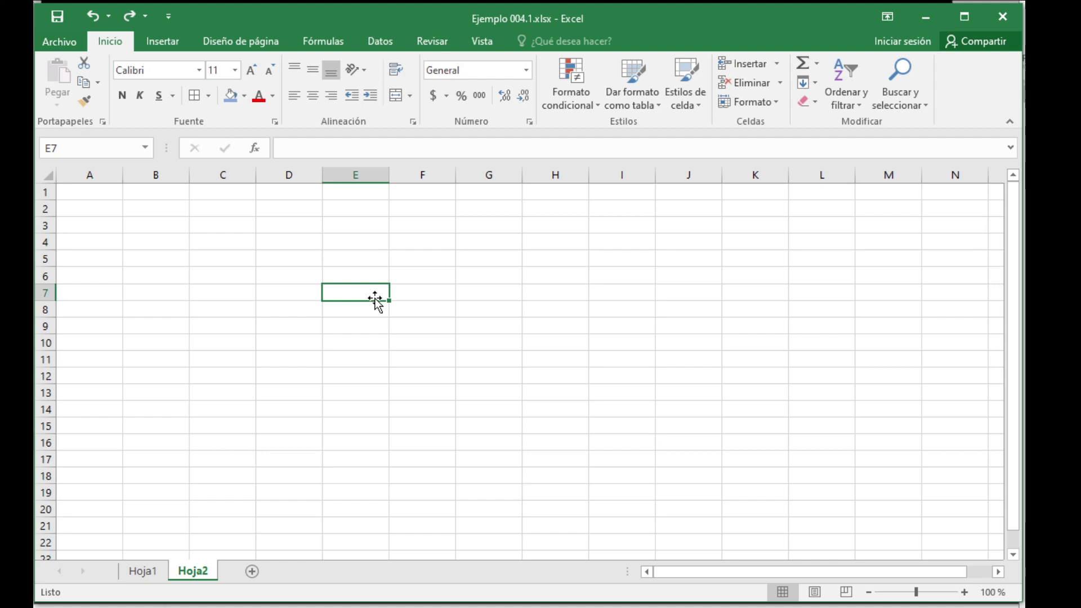
{"action": "left_click", "coordinate": [365, 306]}
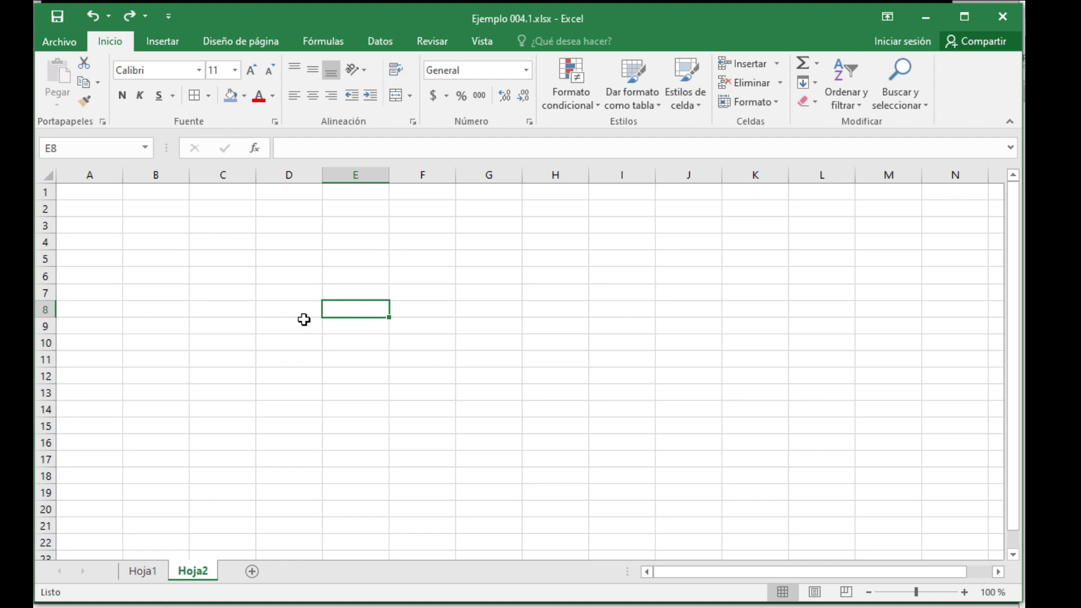
{"action": "left_click", "coordinate": [266, 292]}
{"action": "left_click", "coordinate": [212, 258]}
{"action": "left_click", "coordinate": [214, 309]}
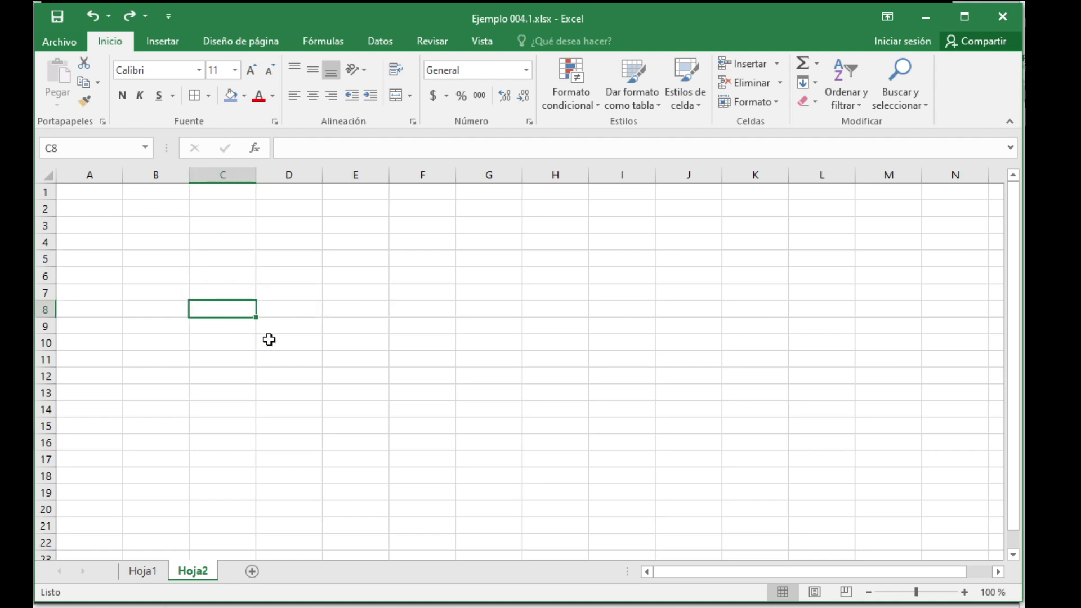
{"action": "left_click", "coordinate": [280, 310]}
{"action": "left_click", "coordinate": [169, 291]}
{"action": "left_click_drag", "start_coordinate": [167, 292], "coordinate": [375, 293]}
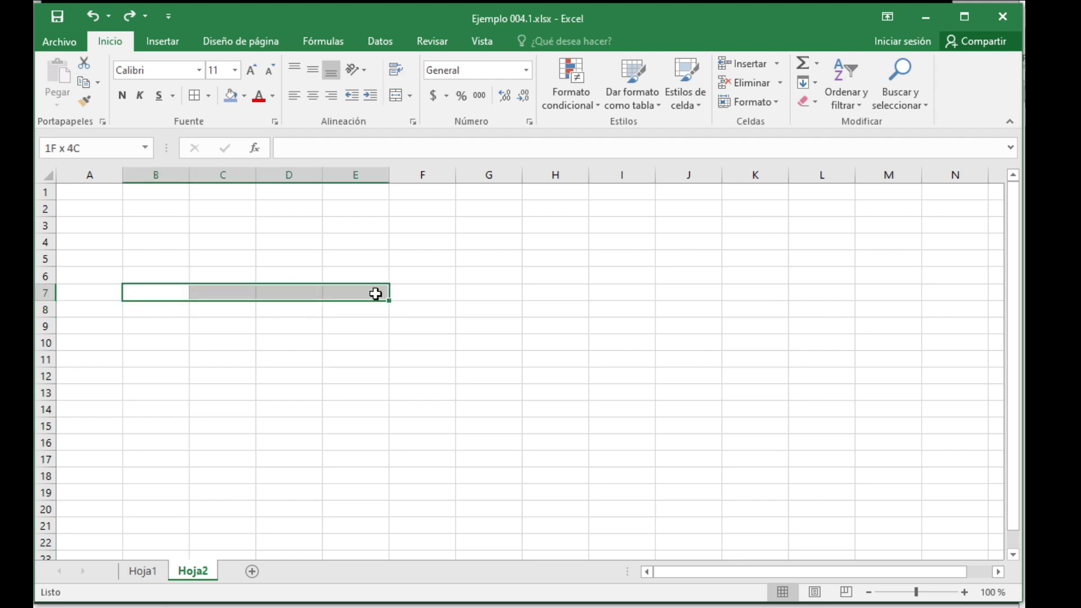
{"action": "left_click", "coordinate": [368, 357]}
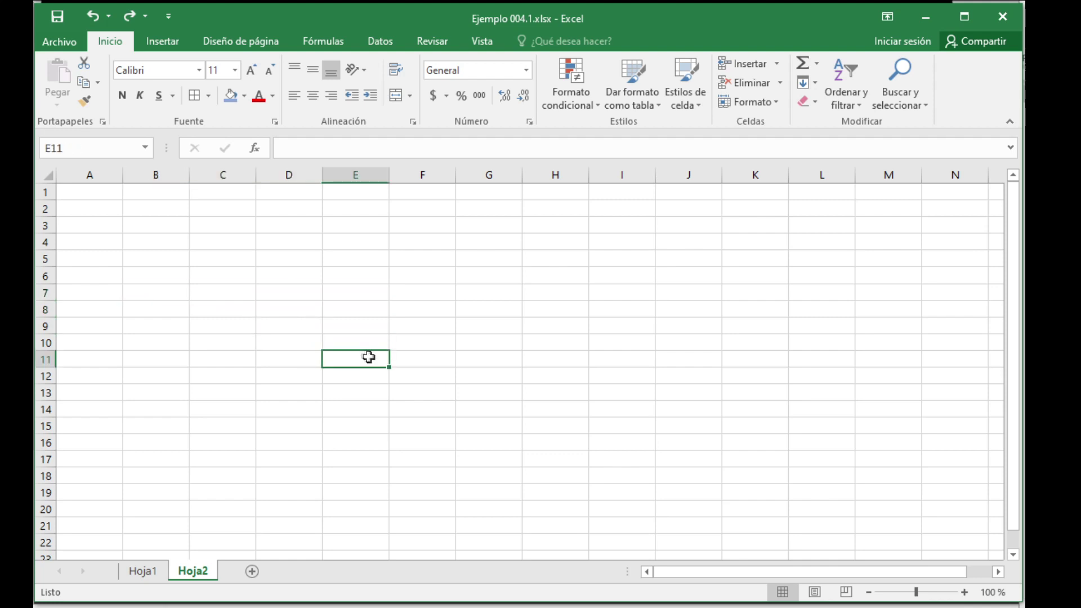
- Merge and center the cells C5:F5
{"action": "left_click", "coordinate": [214, 257]}
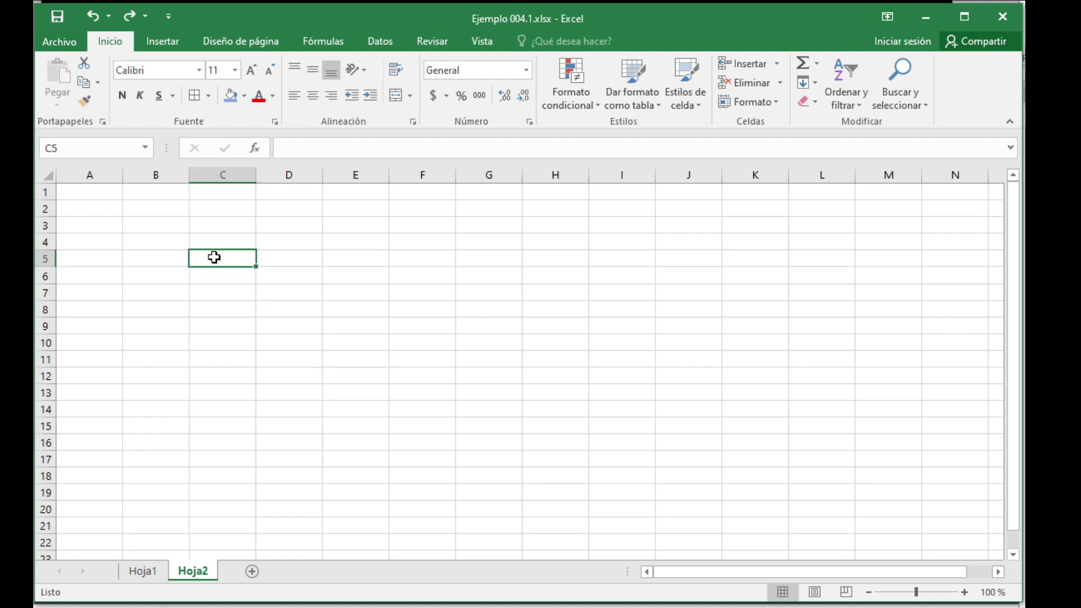
{"action": "left_click_drag", "start_coordinate": [214, 257], "coordinate": [414, 257]}
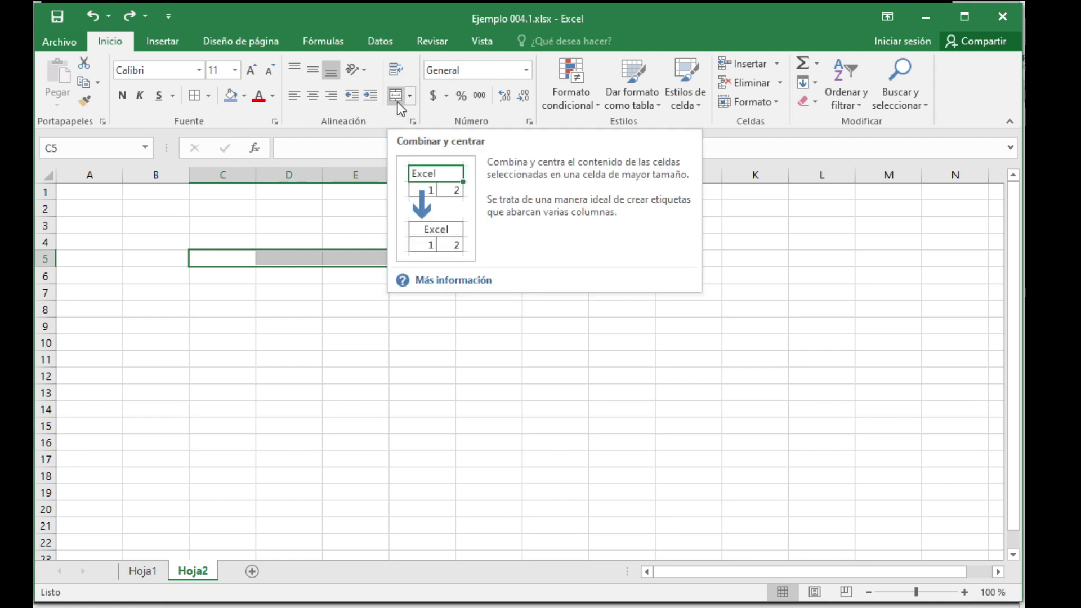
{"action": "left_click", "coordinate": [411, 97]}
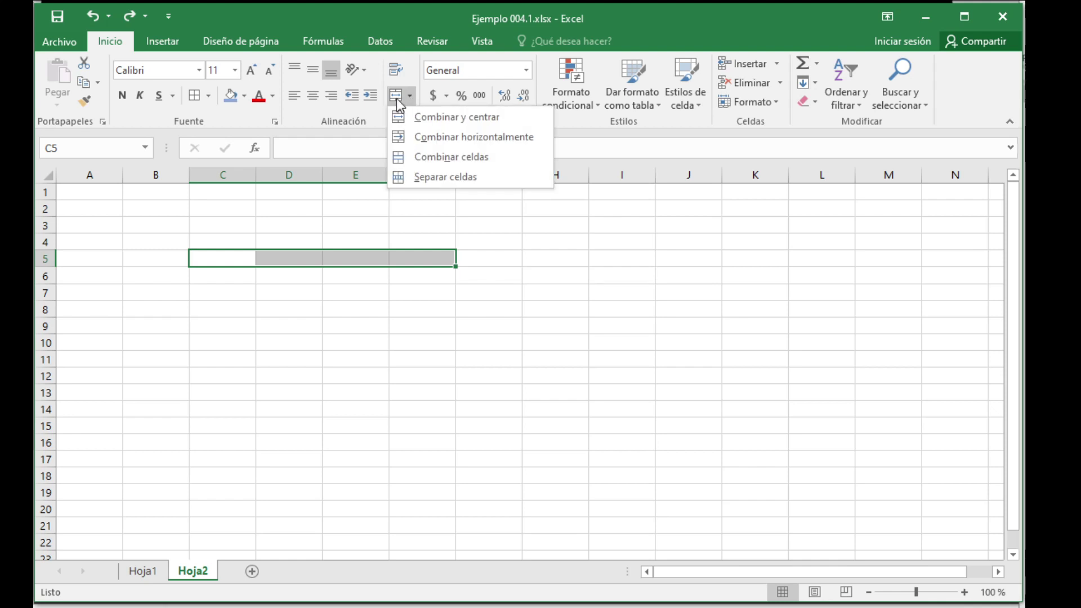
{"action": "left_click", "coordinate": [396, 99]}
{"action": "left_click", "coordinate": [367, 340]}
{"action": "left_click", "coordinate": [249, 259]}
{"action": "left_click", "coordinate": [361, 311]}
- Apply all borders to the range C4:F6 around the merged row
{"action": "left_click_drag", "start_coordinate": [203, 244], "coordinate": [388, 279]}
{"action": "left_click", "coordinate": [193, 97]}
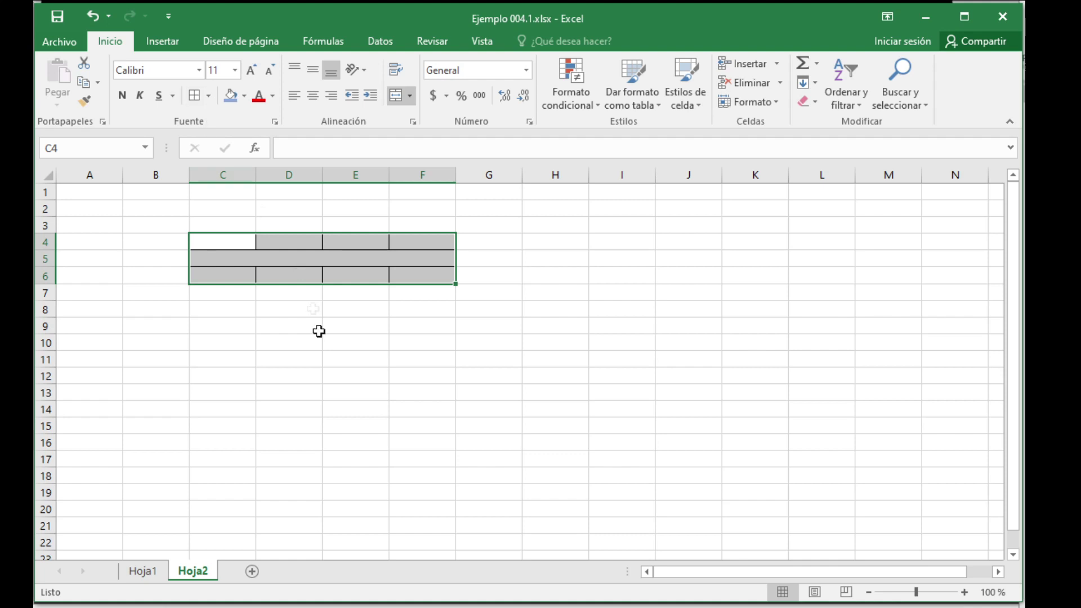
{"action": "left_click", "coordinate": [324, 355]}
- Enter "unoi" in C4, "dos" in D4 and "dos" in the merged cell C5:F5
{"action": "left_click", "coordinate": [235, 235]}
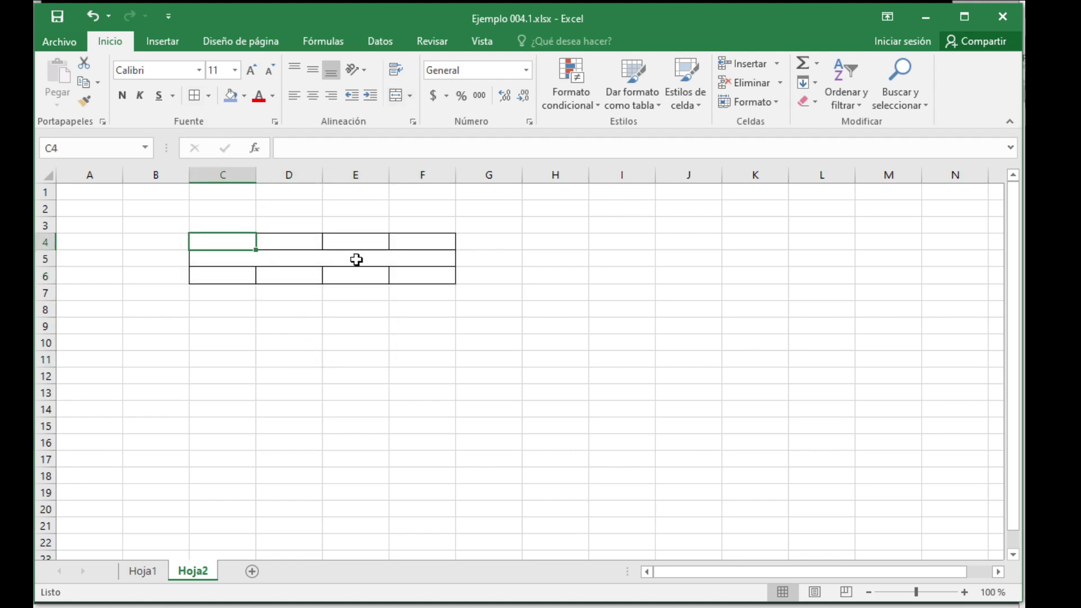
{"action": "type", "text": "unoi"}
{"action": "key", "text": "Tab"}
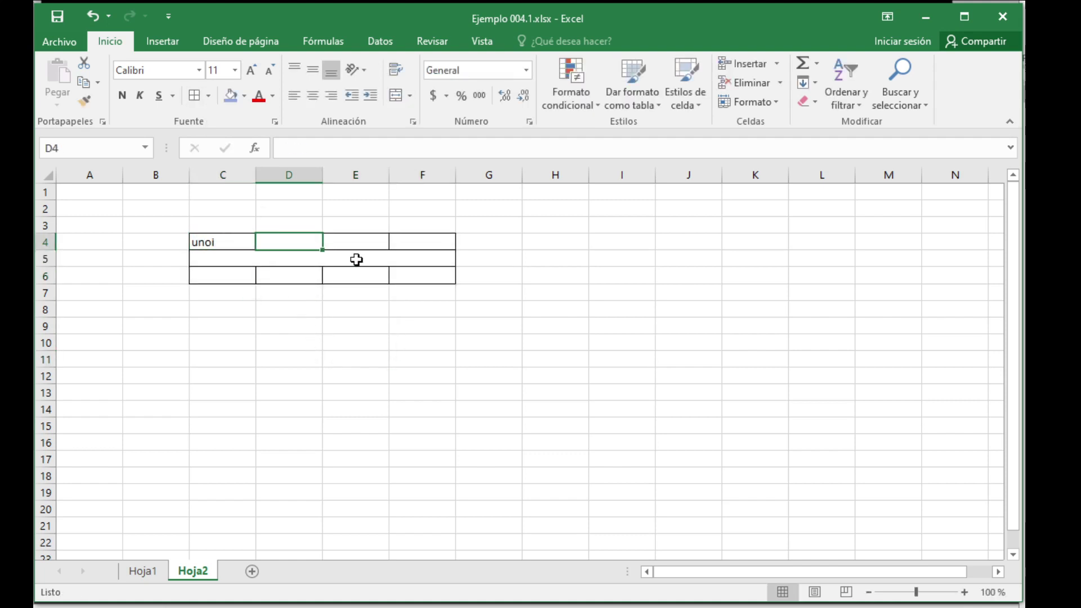
{"action": "type", "text": "dos"}
{"action": "key", "text": "Return"}
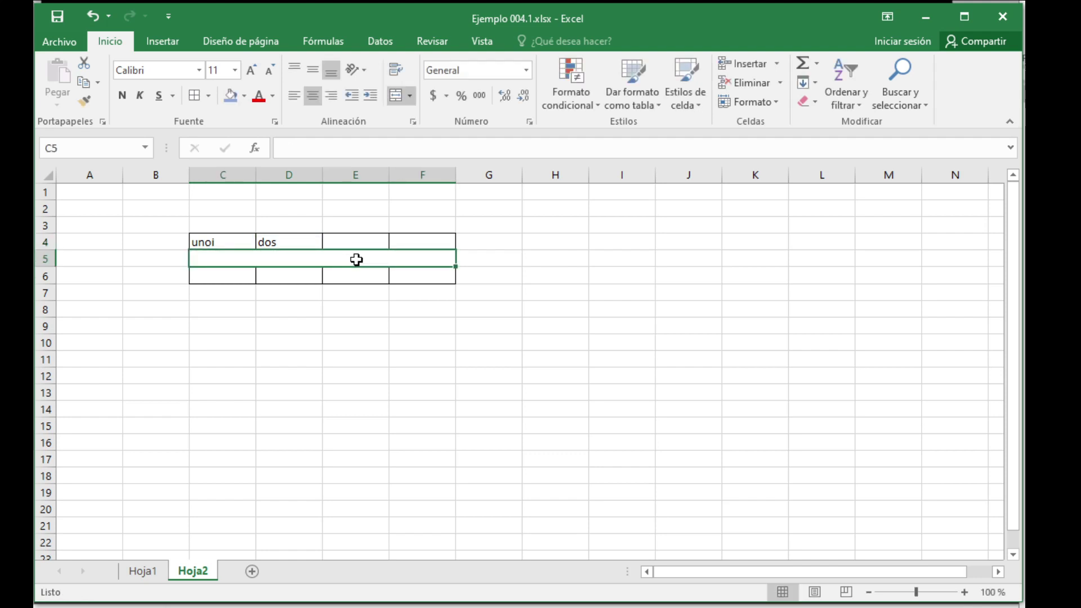
{"action": "type", "text": "dos"}
{"action": "key", "text": "Return"}
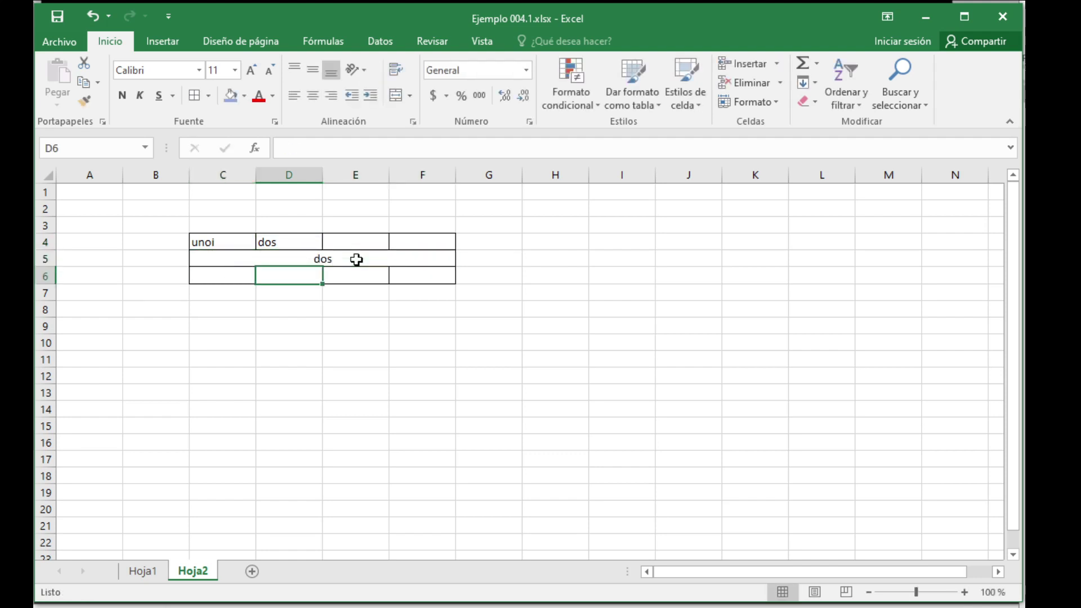
- Align the merged cell's text to the left, and center it horizontally again
{"action": "left_click", "coordinate": [356, 259]}
{"action": "left_click", "coordinate": [294, 97]}
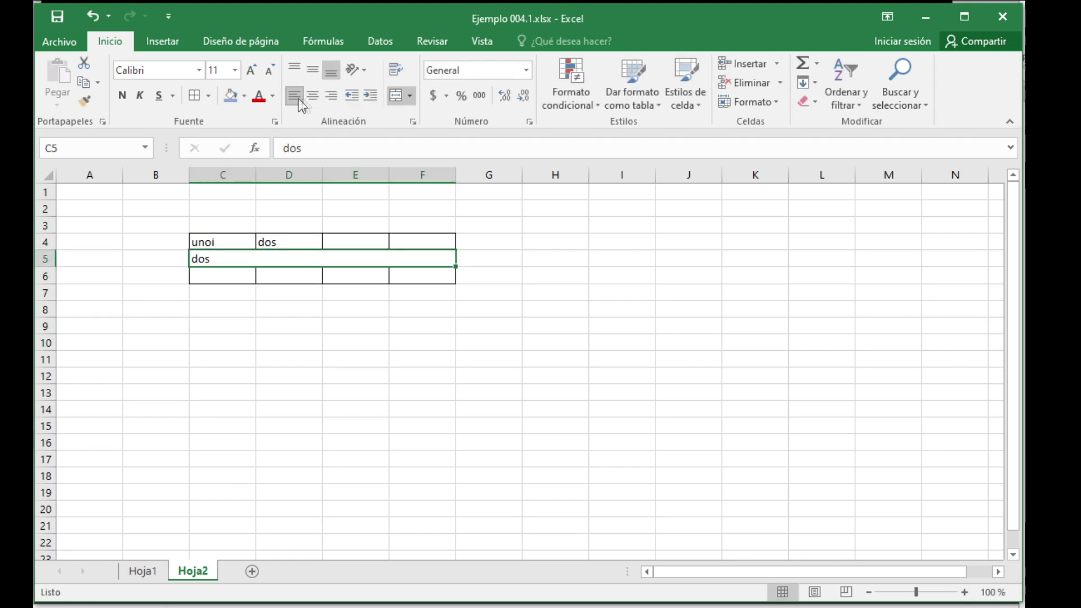
{"action": "left_click", "coordinate": [312, 96]}
- Increase the height of row 5 to about four times the default, and vertically center the merged cell's text
{"action": "left_click_drag", "start_coordinate": [45, 268], "coordinate": [45, 319]}
{"action": "left_click", "coordinate": [311, 72]}
{"action": "left_click", "coordinate": [244, 241]}
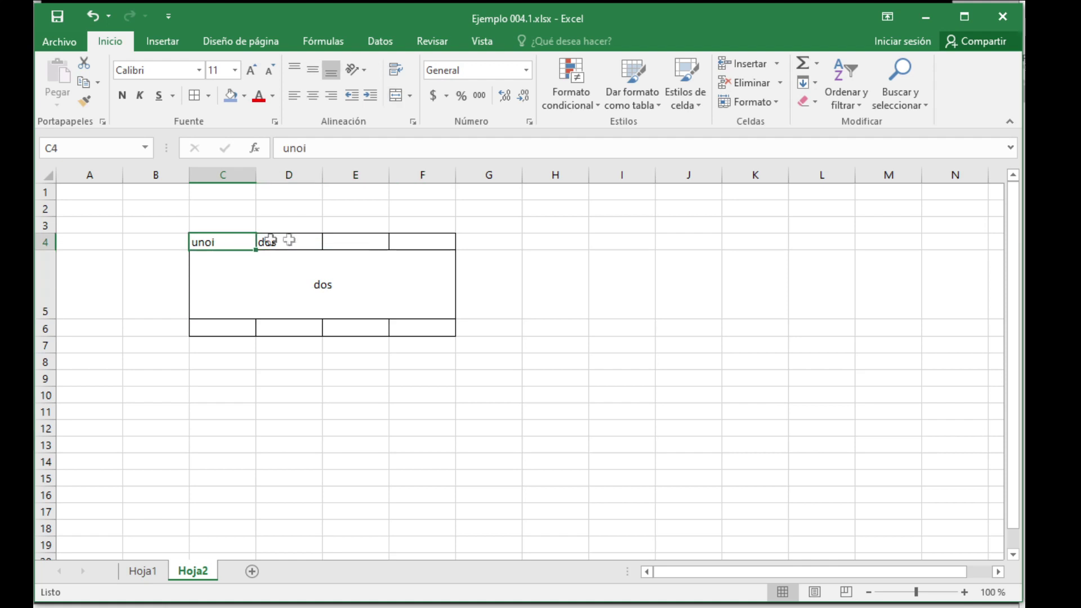
{"action": "left_click", "coordinate": [281, 241]}
{"action": "left_click", "coordinate": [423, 243]}
{"action": "left_click", "coordinate": [422, 328]}
{"action": "left_click", "coordinate": [355, 328]}
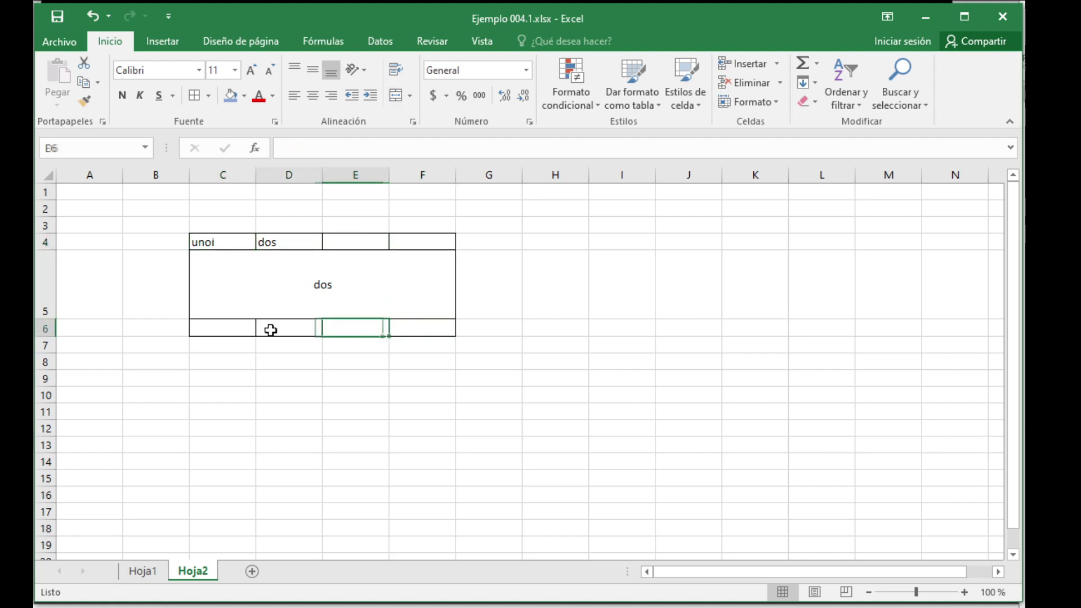
{"action": "left_click", "coordinate": [270, 330]}
{"action": "left_click", "coordinate": [232, 328]}
- Unmerge the cell C5:F5 back into individual cells
{"action": "left_click", "coordinate": [268, 290]}
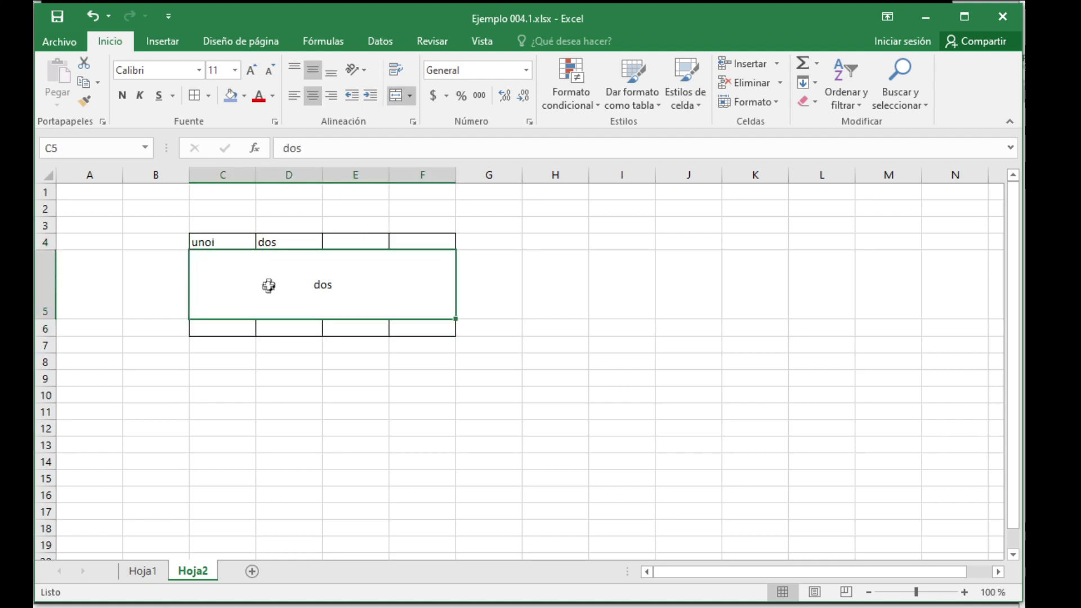
{"action": "left_click", "coordinate": [396, 96]}
{"action": "left_click", "coordinate": [370, 292]}
{"action": "left_click", "coordinate": [301, 292]}
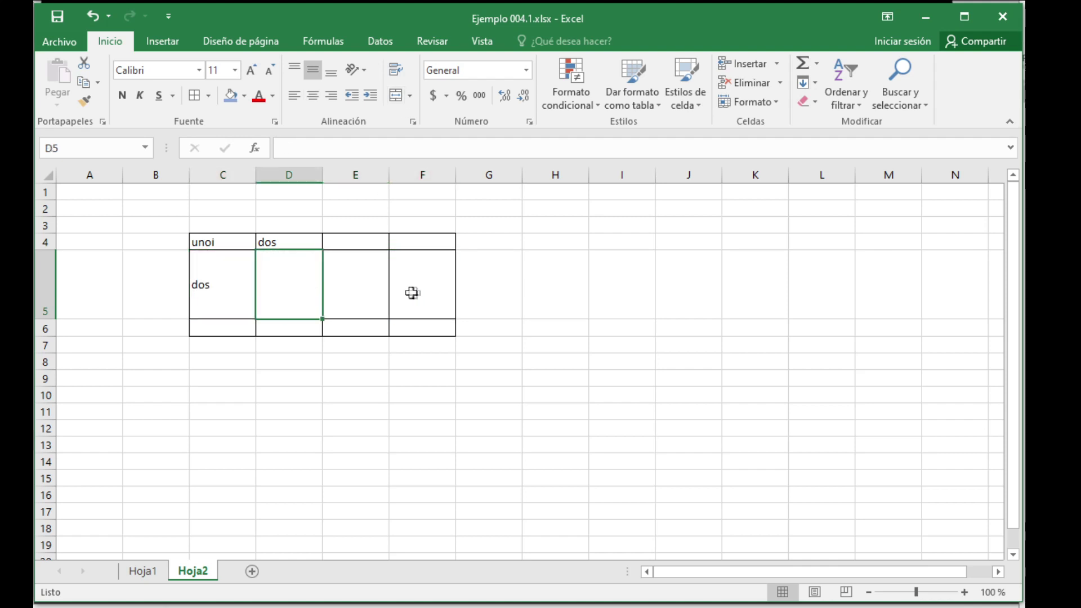
{"action": "left_click", "coordinate": [304, 394]}
- Merge and center the cell range C9:D18 below the table
{"action": "scroll", "coordinate": [281, 382], "scroll_direction": "down", "scroll_amount": 1}
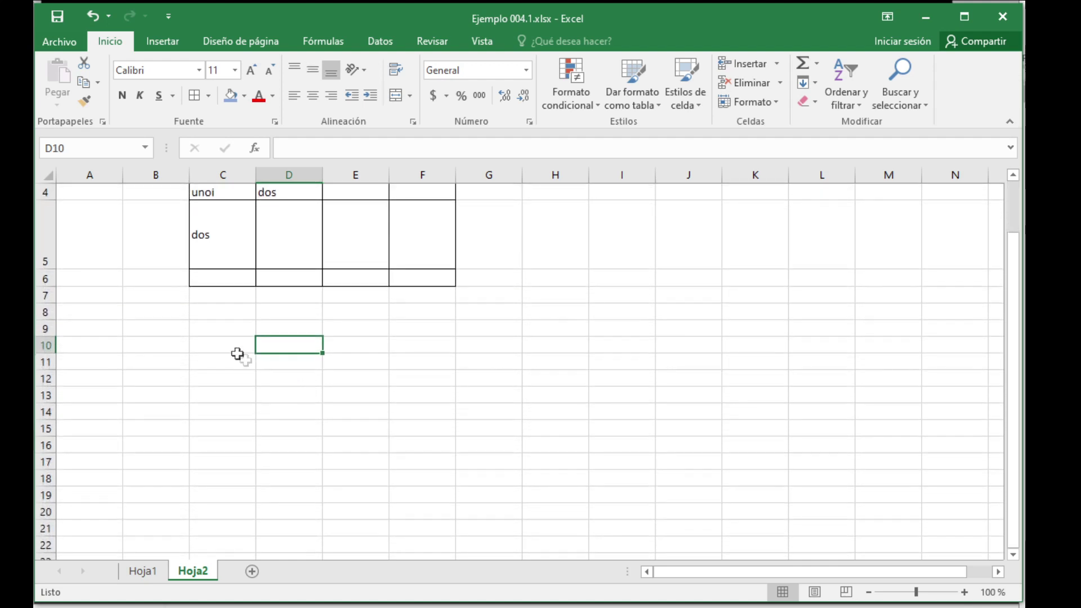
{"action": "left_click_drag", "start_coordinate": [221, 326], "coordinate": [302, 473]}
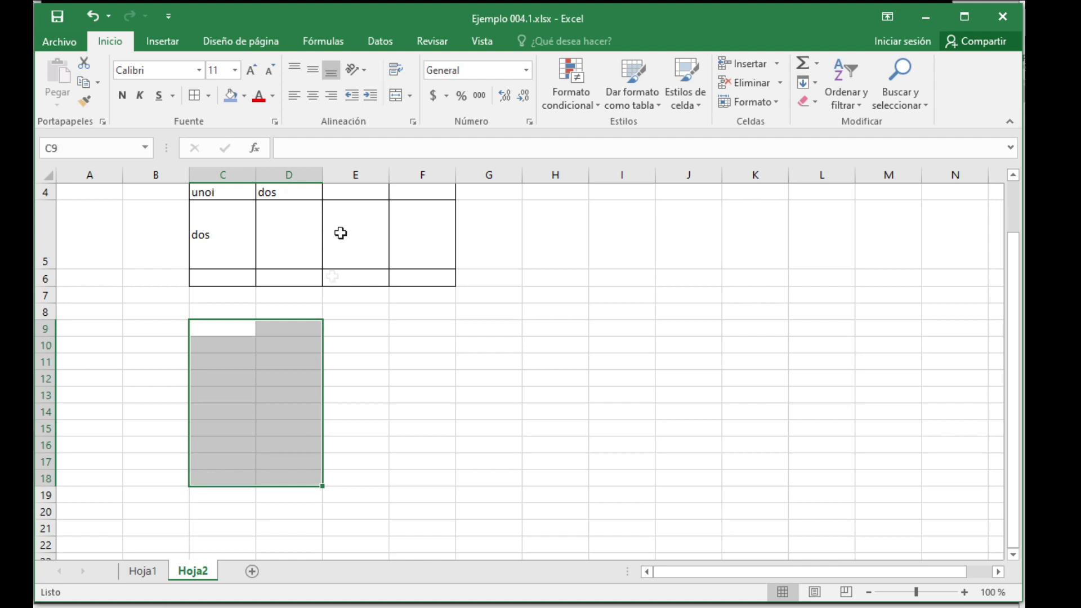
{"action": "left_click", "coordinate": [394, 99]}
{"action": "left_click", "coordinate": [351, 442]}
{"action": "left_click", "coordinate": [349, 333]}
{"action": "left_click", "coordinate": [362, 345]}
- Apply all borders to the range C9:F18, including the merged block
{"action": "mouse_move", "coordinate": [292, 343]}
{"action": "left_mouse_down"}
{"action": "mouse_move", "coordinate": [417, 374]}
{"action": "mouse_move", "coordinate": [440, 397]}
{"action": "left_mouse_up"}
{"action": "left_click", "coordinate": [199, 96]}
{"action": "left_click", "coordinate": [411, 379]}
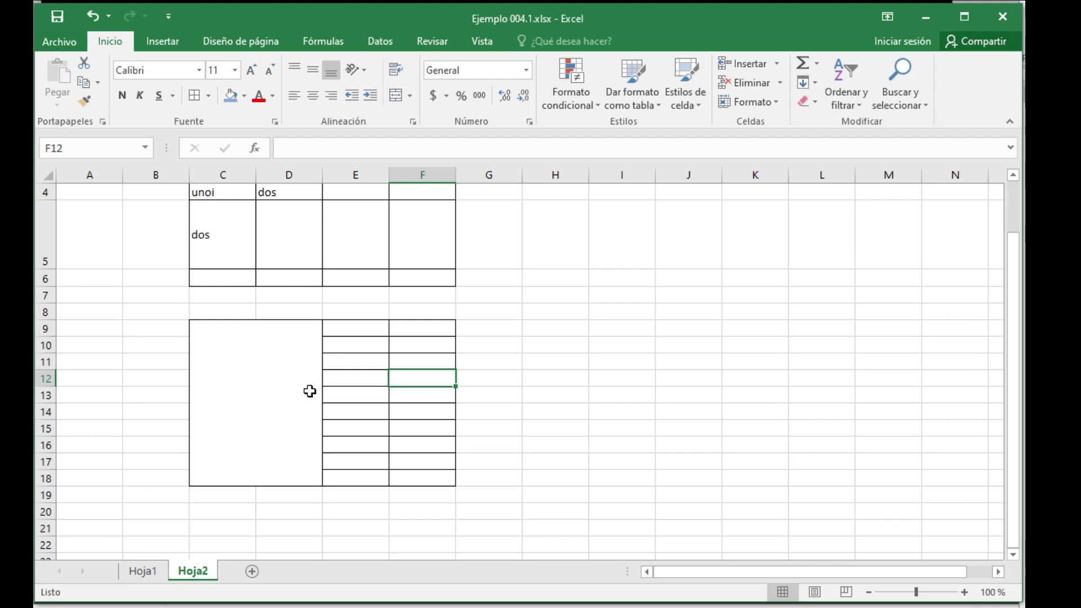
- Undo the changes made since row 5's height was increased, including the lower table and the unmerging of C5:F5
{"action": "scroll", "coordinate": [310, 390], "scroll_direction": "up", "scroll_amount": 1}
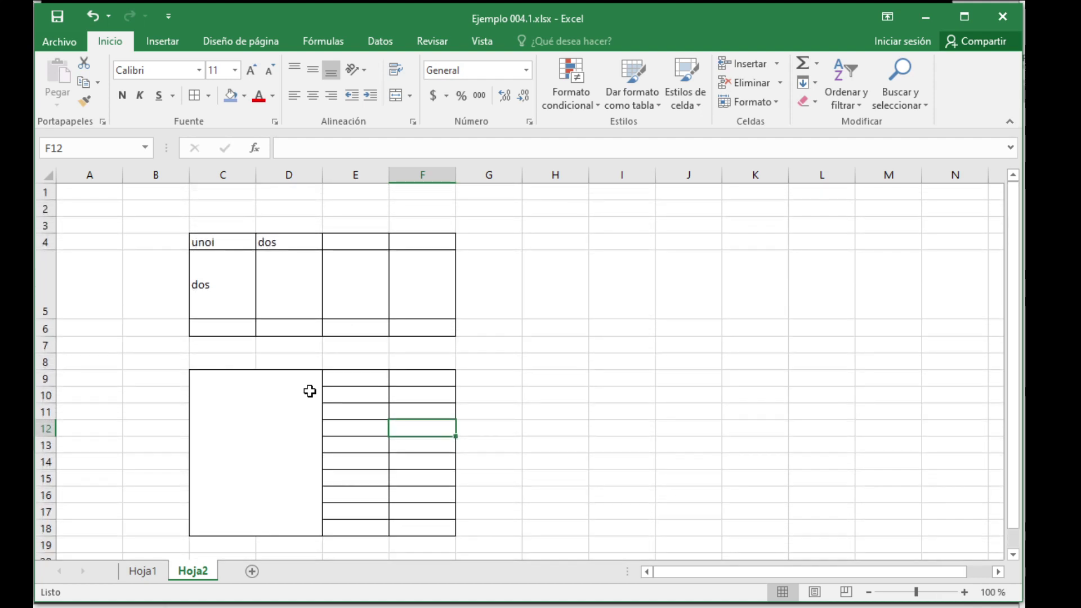
{"action": "scroll", "coordinate": [310, 391], "scroll_direction": "down", "scroll_amount": 1}
{"action": "key", "text": "ctrl+z"}
{"action": "key", "text": "ctrl+z"}
{"action": "key", "text": "ctrl+z"}
{"action": "key", "text": "ctrl+z"}
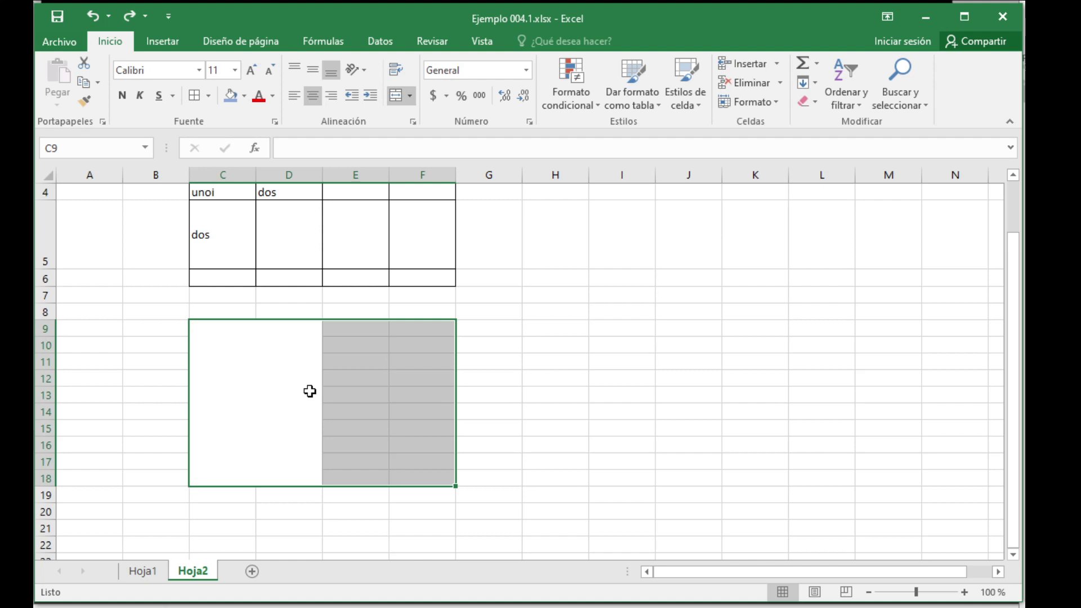
{"action": "key", "text": "ctrl+z"}
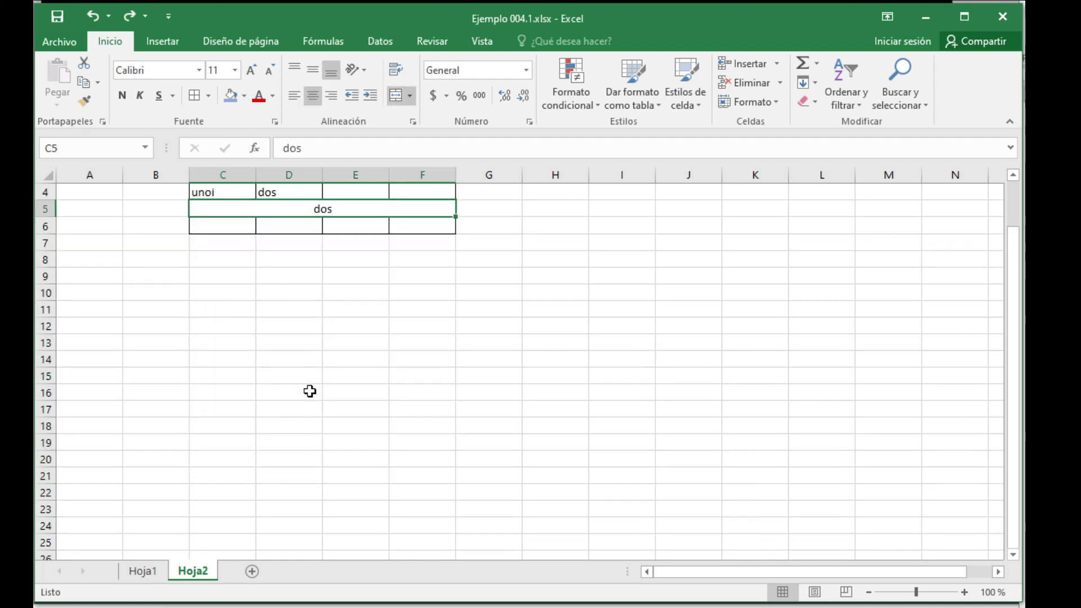
{"action": "scroll", "coordinate": [310, 390], "scroll_direction": "up", "scroll_amount": 1}
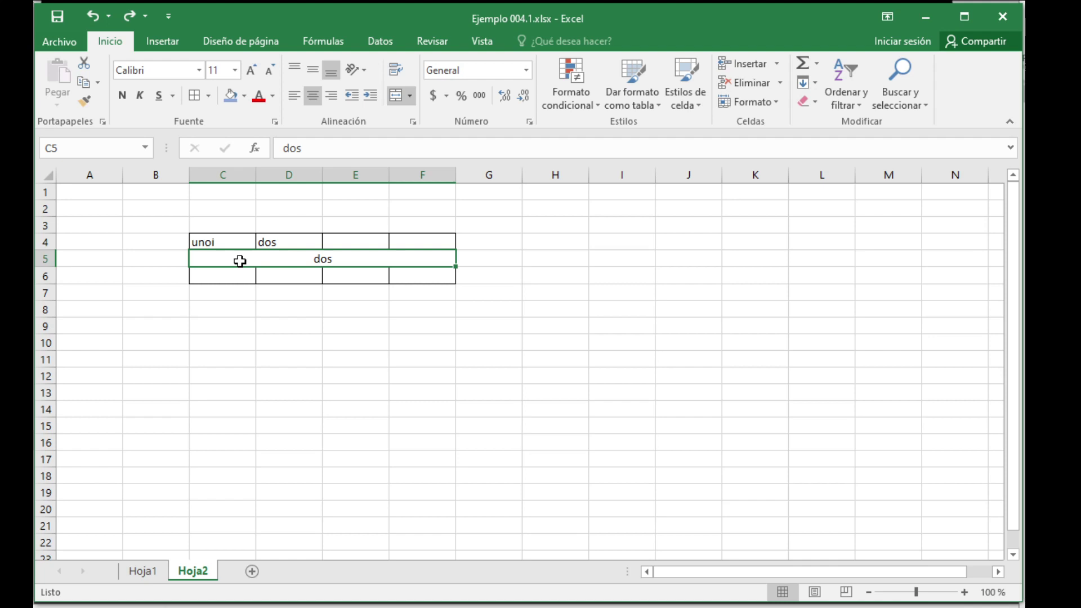
- Merge and center the range C9:D15 and enter 5 in the merged cell
{"action": "left_click_drag", "start_coordinate": [240, 323], "coordinate": [302, 424]}
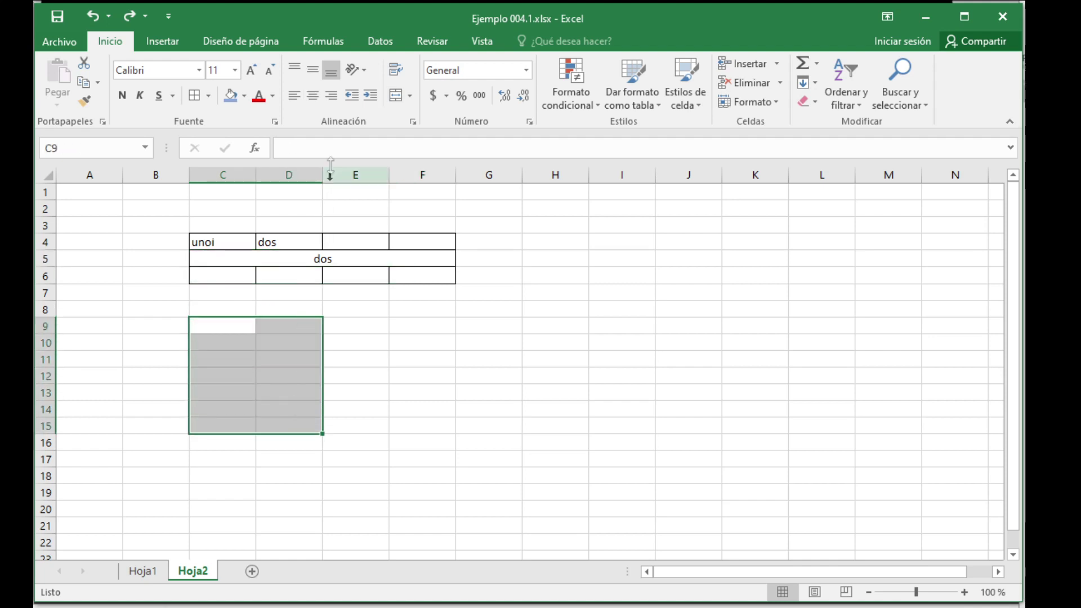
{"action": "left_click", "coordinate": [396, 96]}
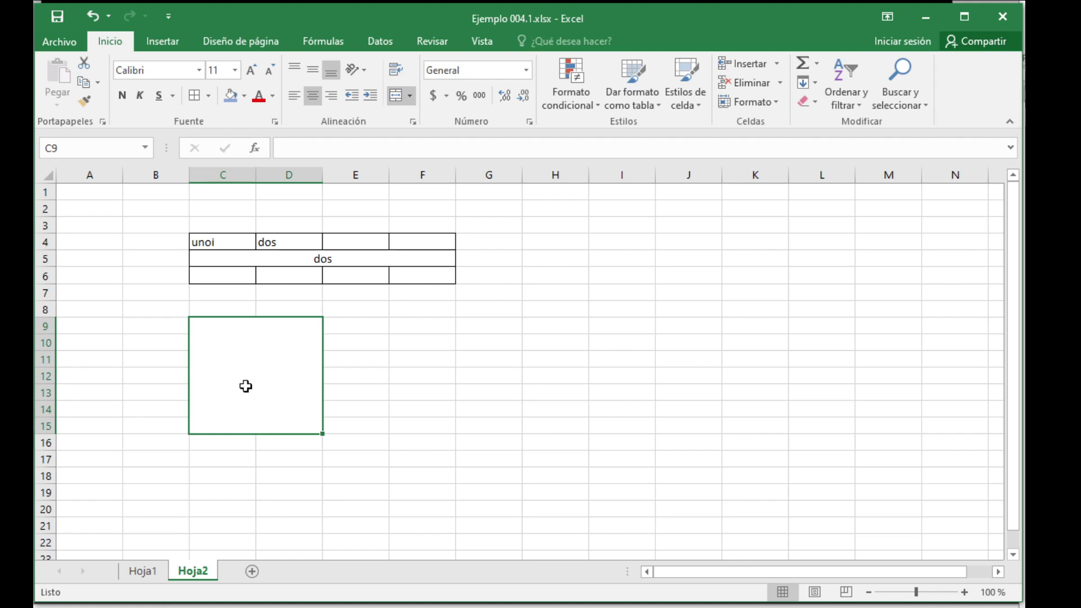
{"action": "type", "text": "5"}
{"action": "left_click", "coordinate": [337, 381]}
- Align the 5 in the merged cell C9:D15 vertically to the middle and increase its font size to 24
{"action": "left_click", "coordinate": [261, 373]}
{"action": "left_click", "coordinate": [314, 73]}
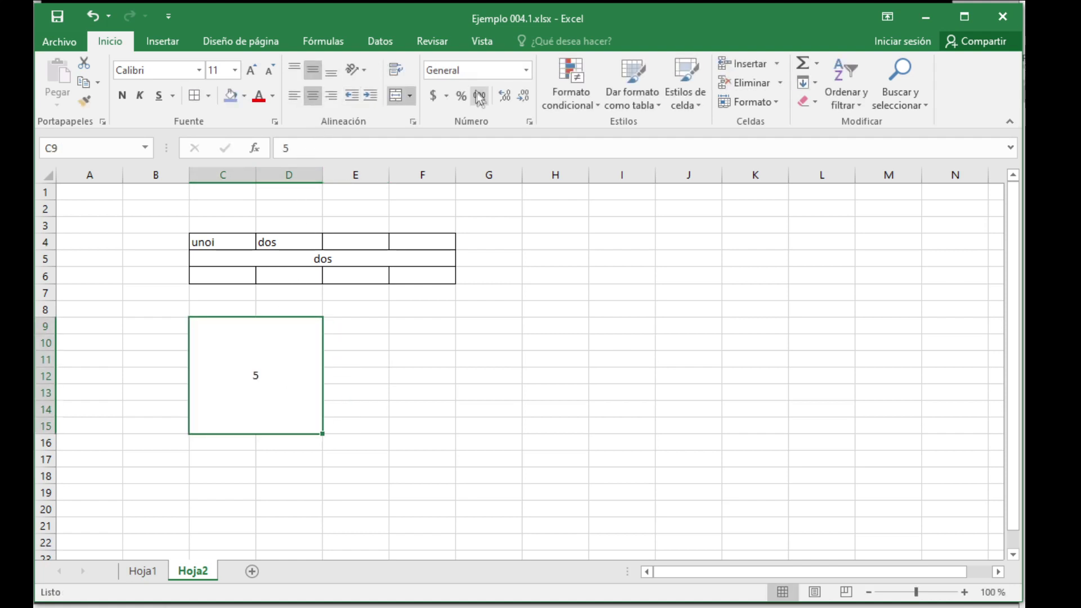
{"action": "left_click", "coordinate": [251, 72]}
{"action": "left_click", "coordinate": [251, 72]}
{"action": "left_click", "coordinate": [251, 72]}
{"action": "left_click", "coordinate": [252, 72]}
{"action": "left_click", "coordinate": [251, 72]}
{"action": "left_click", "coordinate": [251, 72]}
{"action": "left_click", "coordinate": [251, 72]}
- Merge and center the range G9:H16, and copy the formatting of merged cell C9:D15 onto it with Format Painter
{"action": "left_click_drag", "start_coordinate": [494, 332], "coordinate": [586, 443]}
{"action": "left_click", "coordinate": [397, 95]}
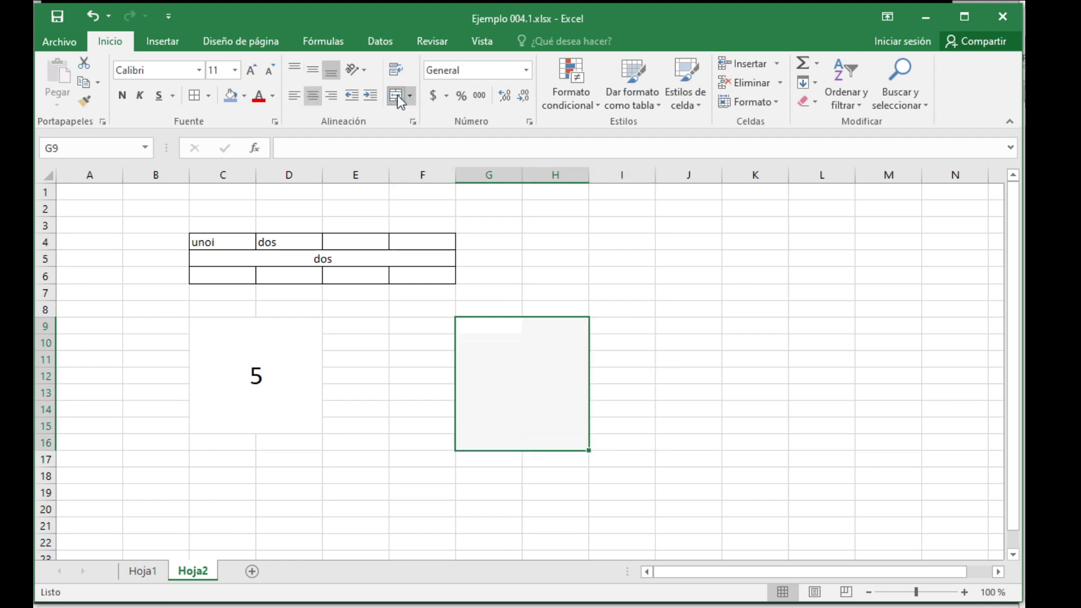
{"action": "left_click", "coordinate": [259, 377]}
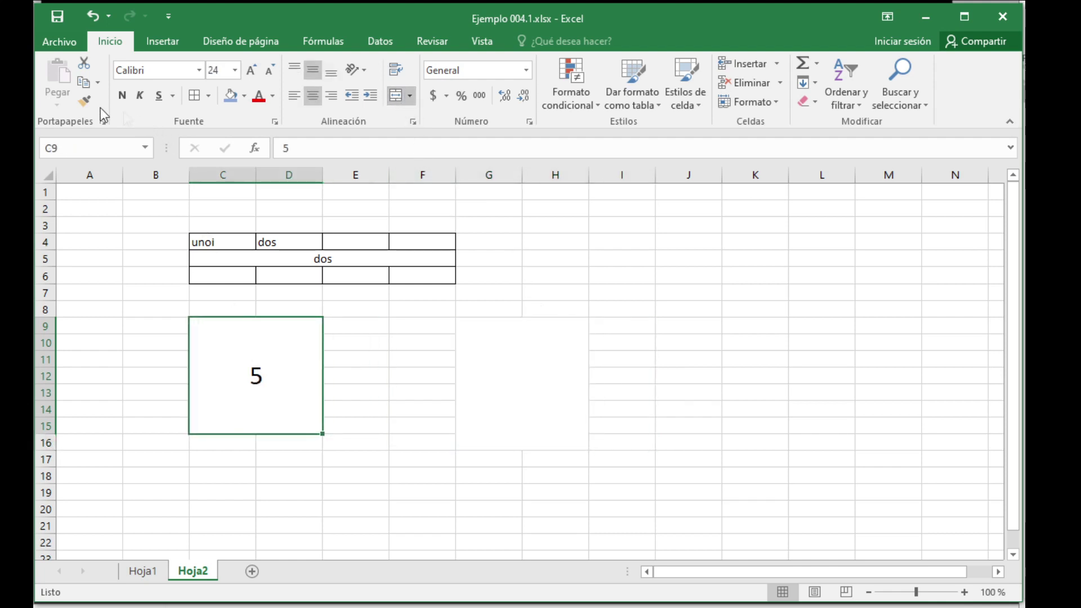
{"action": "left_click", "coordinate": [84, 105]}
{"action": "left_click", "coordinate": [514, 353]}
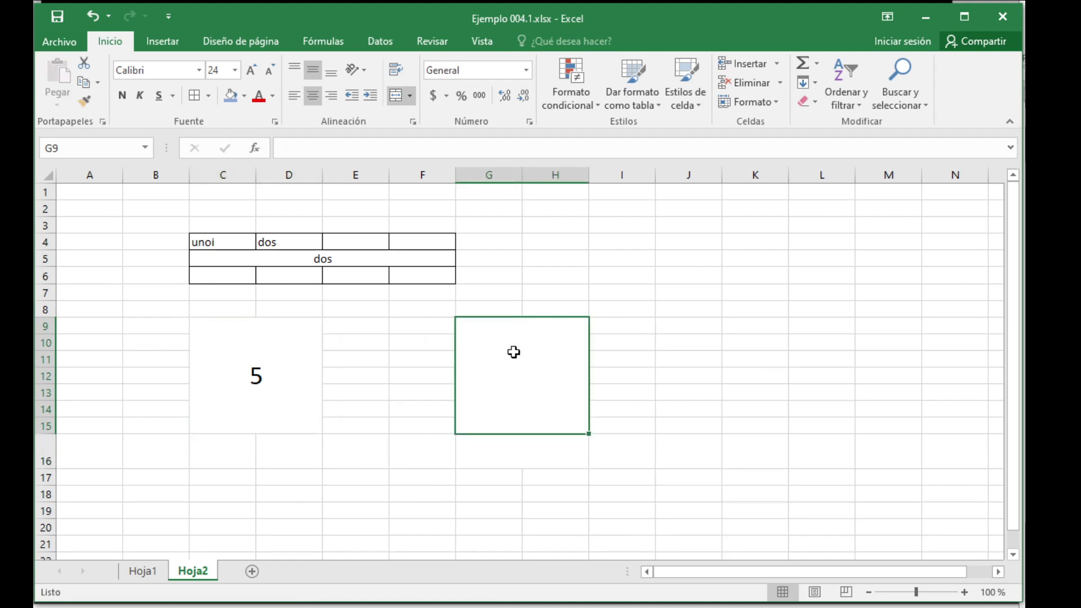
- Enter 3 in the merged cell G9:H15 and compare it with the merged cell containing 5
{"action": "type", "text": "3"}
{"action": "key", "text": "Return"}
{"action": "left_click", "coordinate": [552, 425]}
{"action": "left_click", "coordinate": [263, 380]}
{"action": "left_click", "coordinate": [521, 380]}
{"action": "left_click", "coordinate": [290, 383]}
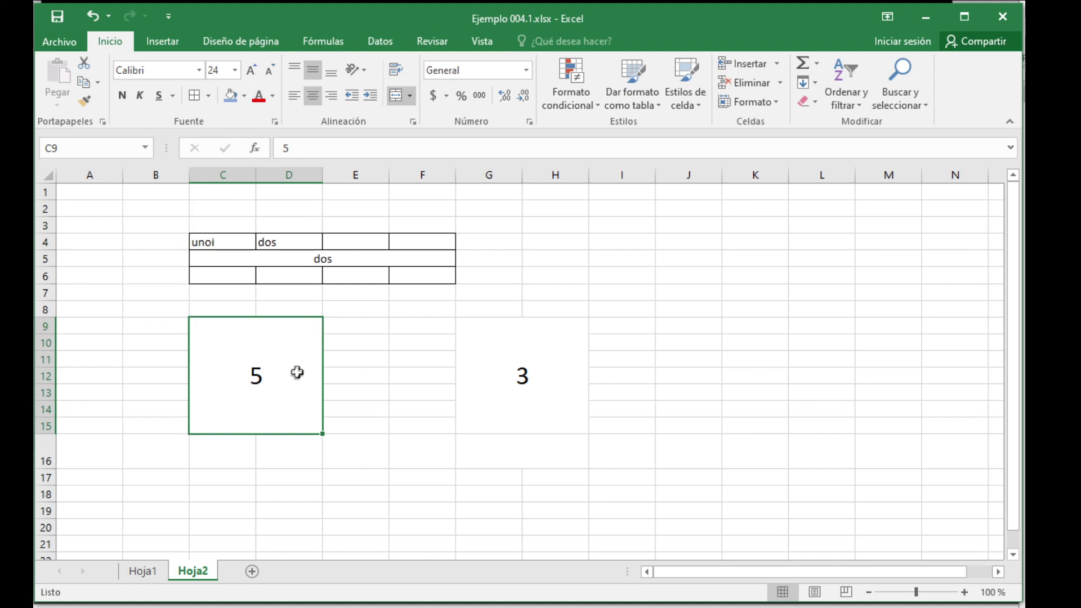
- Copy the formatting of the table C4:F6 with Format Painter onto the range starting at J7
{"action": "left_click_drag", "start_coordinate": [222, 241], "coordinate": [423, 276]}
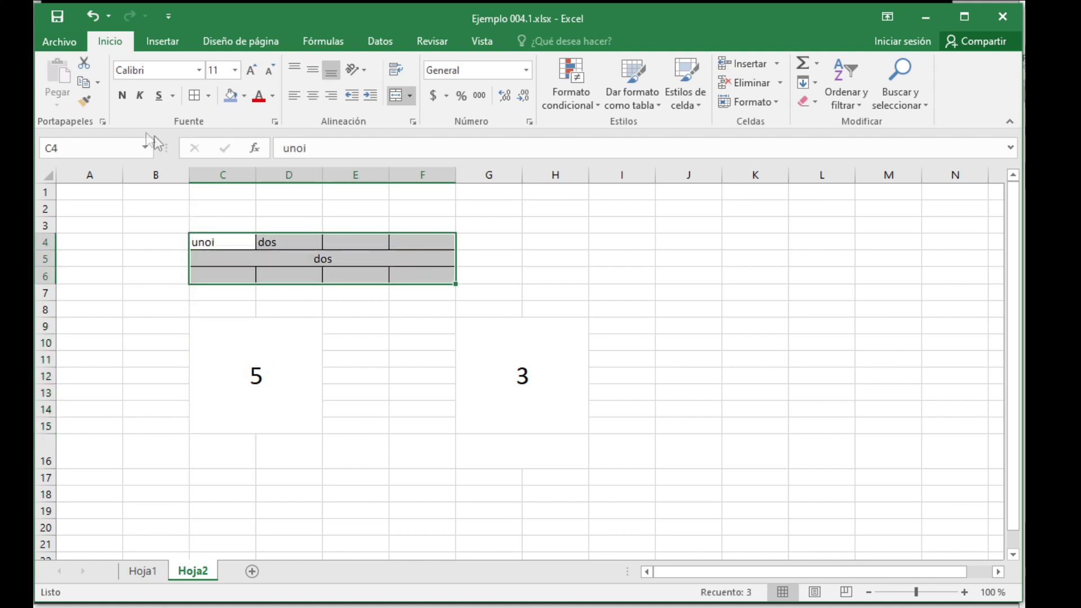
{"action": "left_click", "coordinate": [84, 100]}
{"action": "left_click", "coordinate": [692, 295]}
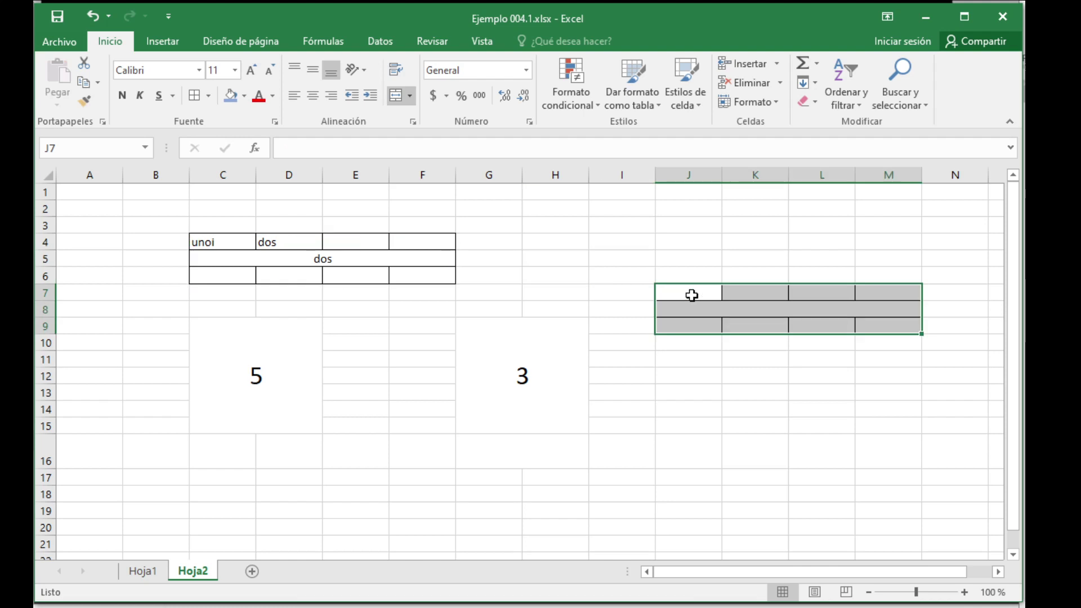
{"action": "left_click", "coordinate": [775, 390]}
{"action": "left_click", "coordinate": [699, 288]}
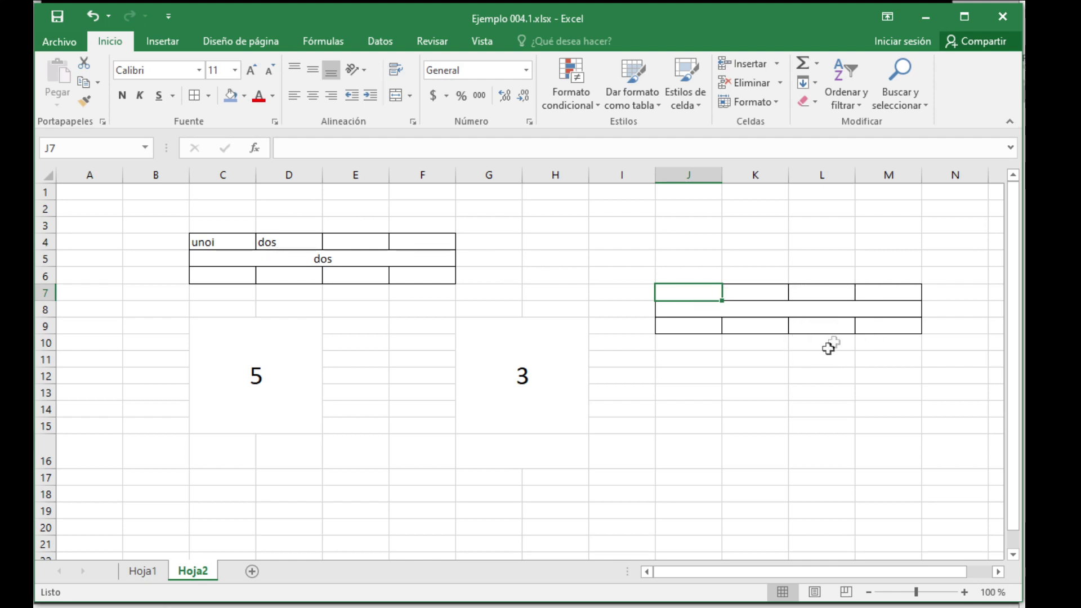
- Enter the values 3, 4 and 6 in cells J13, K13 and L13
{"action": "left_click", "coordinate": [697, 397]}
{"action": "type", "text": "3"}
{"action": "key", "text": "Tab"}
{"action": "type", "text": "4"}
{"action": "key", "text": "Tab"}
{"action": "type", "text": "6"}
{"action": "key", "text": "Return"}
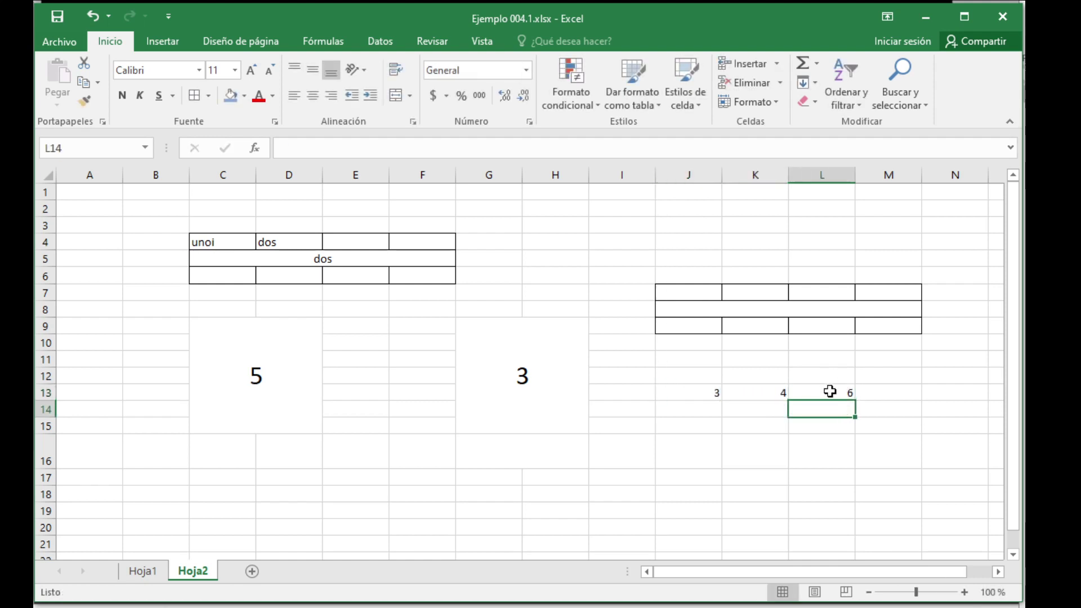
- Copy the formatting of the table C4:F6 with Format Painter onto the block starting at J13, which contains the entered numbers
{"action": "left_click", "coordinate": [716, 393]}
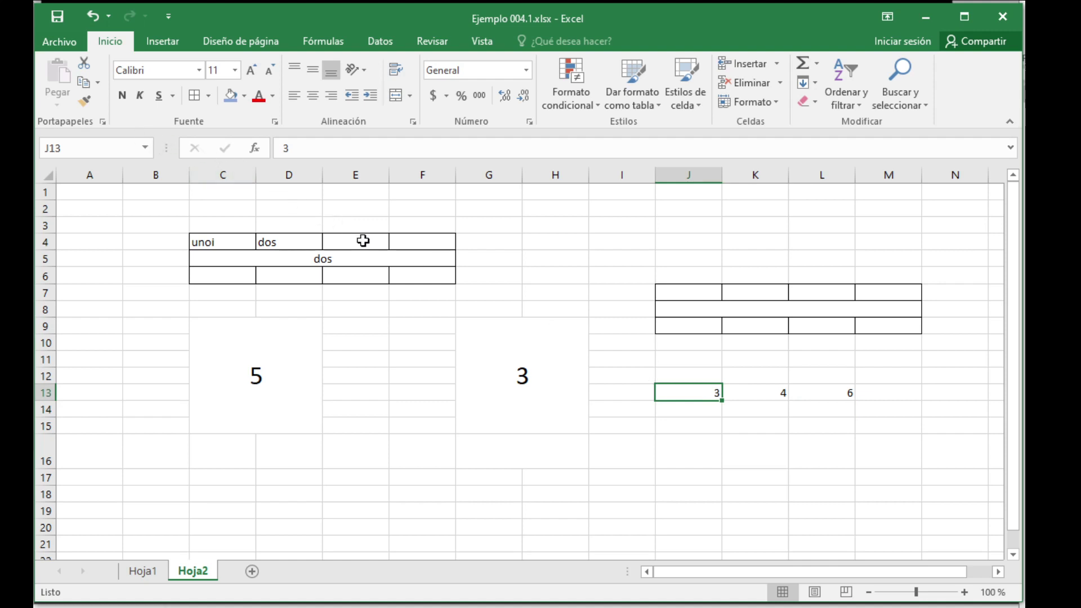
{"action": "left_click_drag", "start_coordinate": [232, 241], "coordinate": [421, 277]}
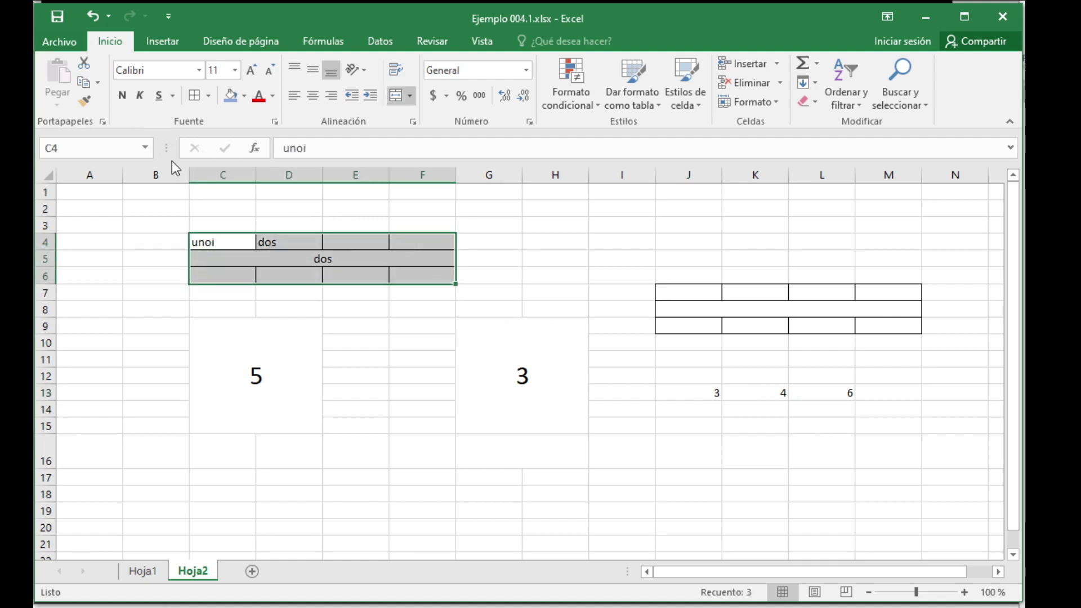
{"action": "left_click", "coordinate": [84, 101]}
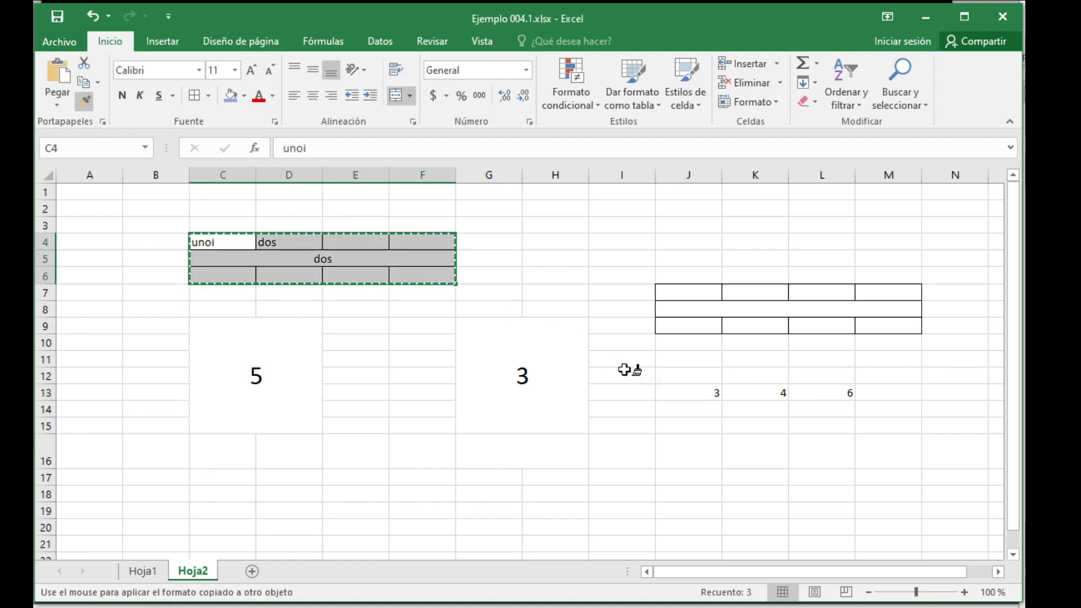
{"action": "left_click", "coordinate": [682, 390]}
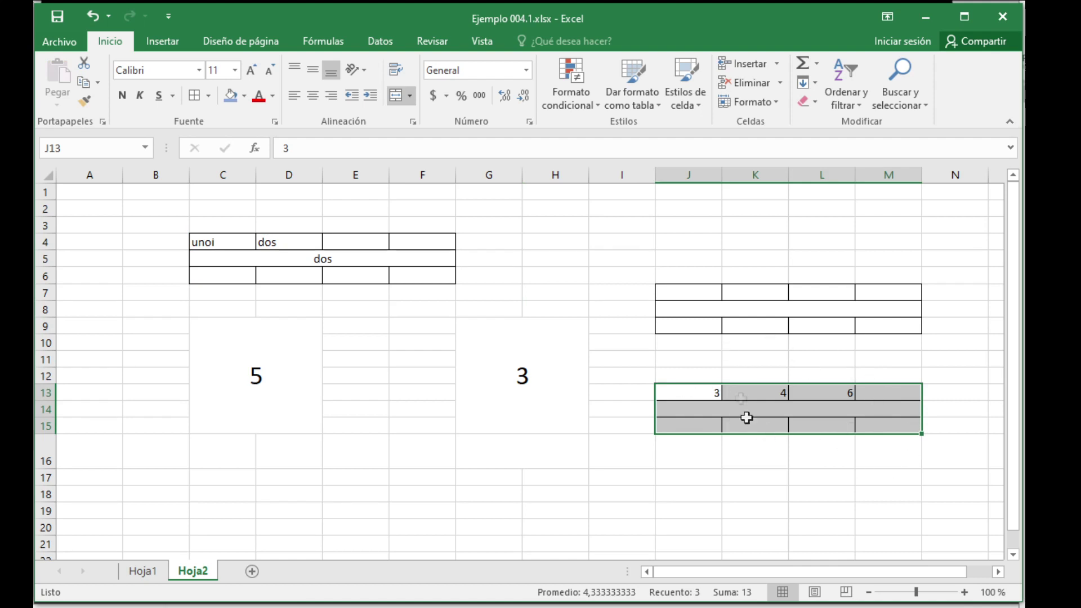
{"action": "left_click", "coordinate": [544, 347]}
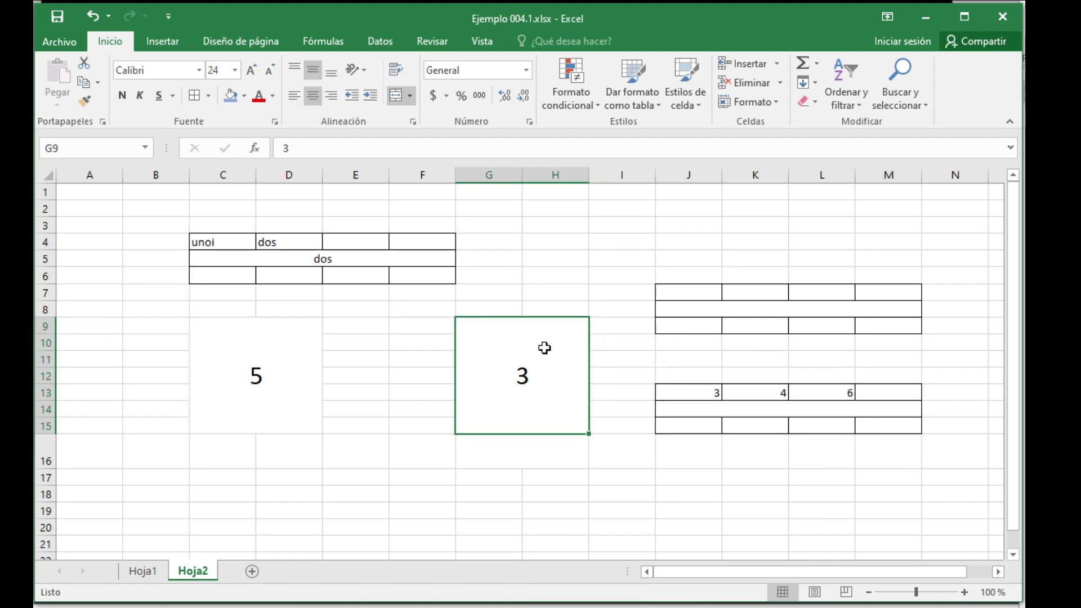
{"action": "left_click", "coordinate": [288, 349]}
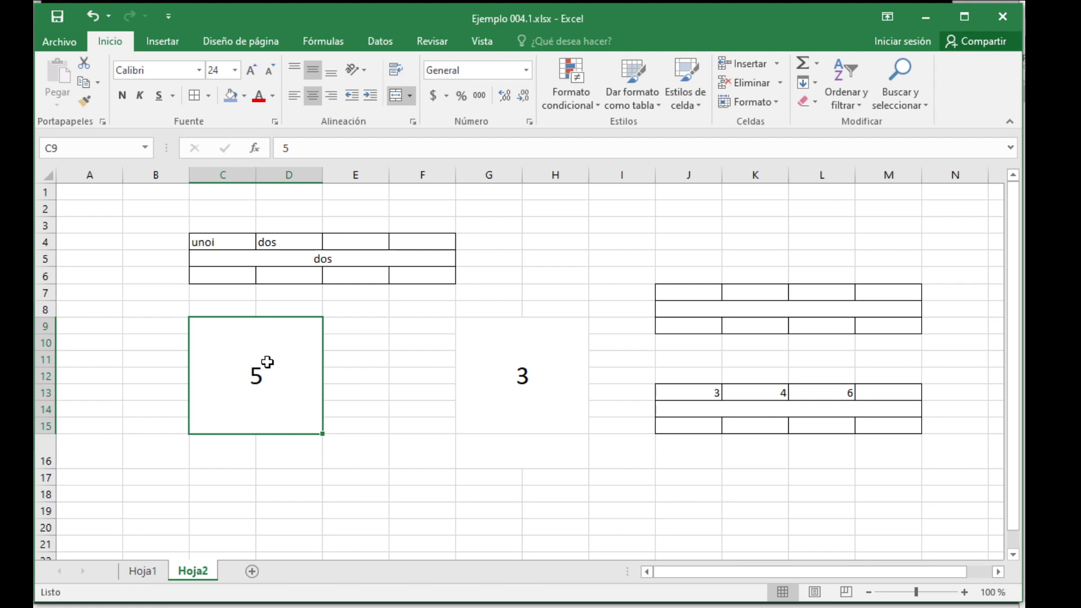
{"action": "left_click", "coordinate": [561, 370]}
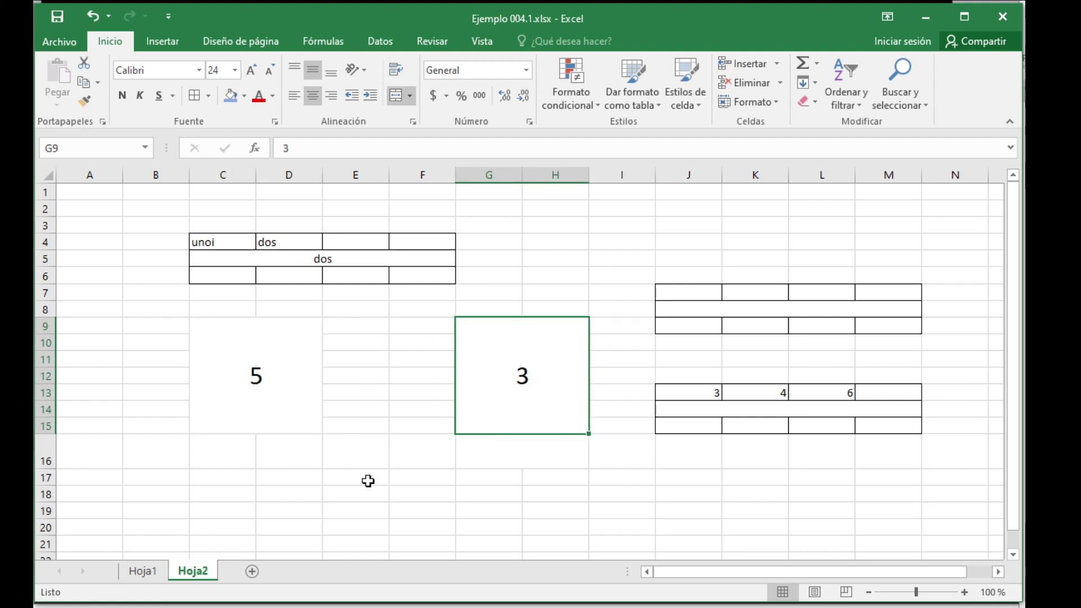
- Enter the formula =D12+ H12 in cell E8 to try adding the two merged cells' values
{"action": "scroll", "coordinate": [368, 481], "scroll_direction": "up", "scroll_amount": 2}
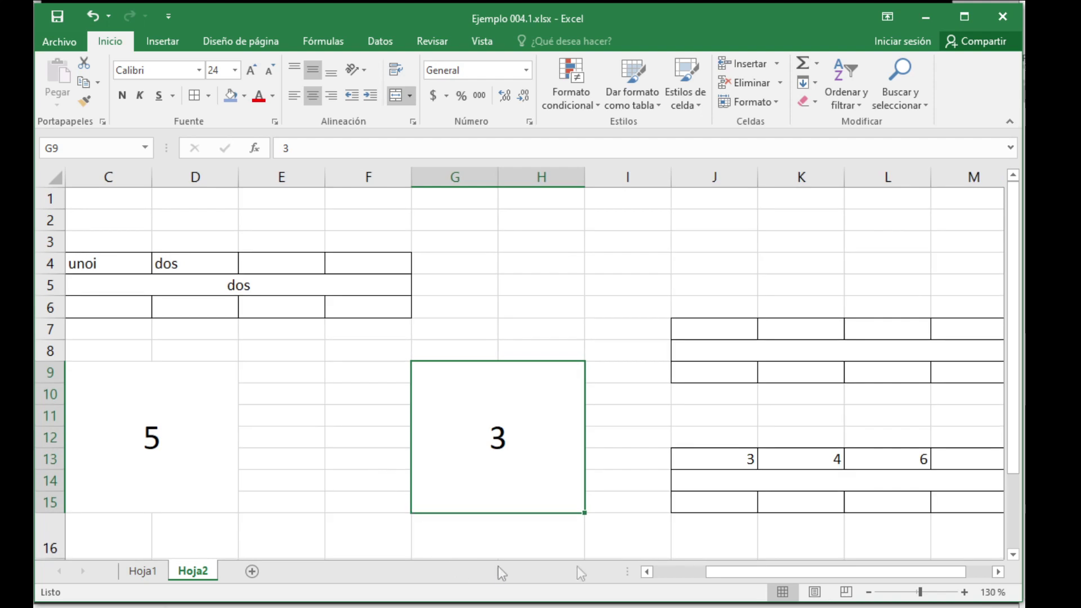
{"action": "left_click_drag", "start_coordinate": [764, 574], "coordinate": [738, 575]}
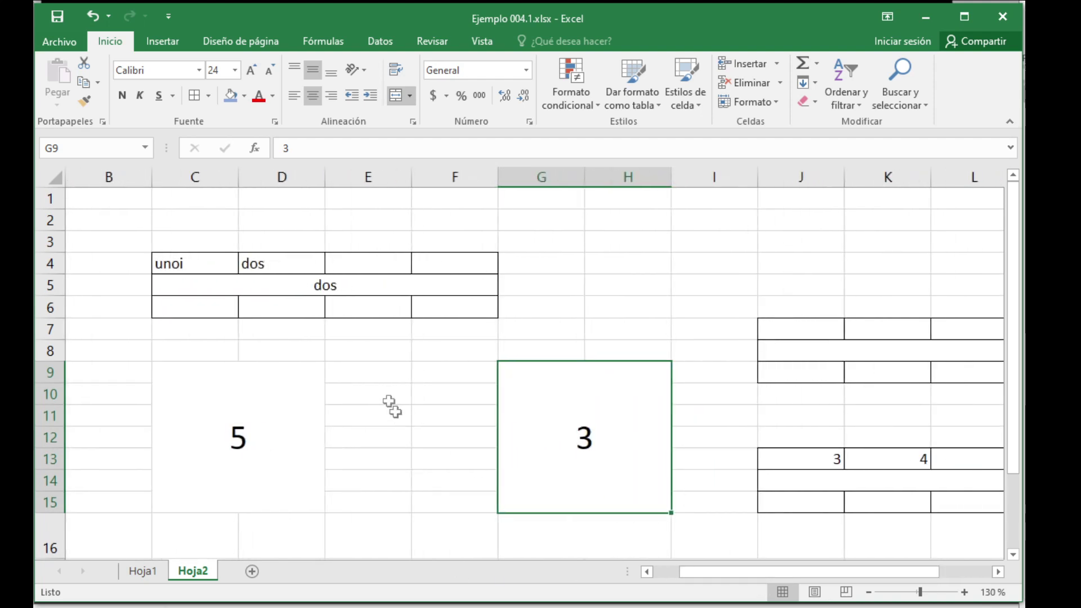
{"action": "left_click", "coordinate": [382, 348]}
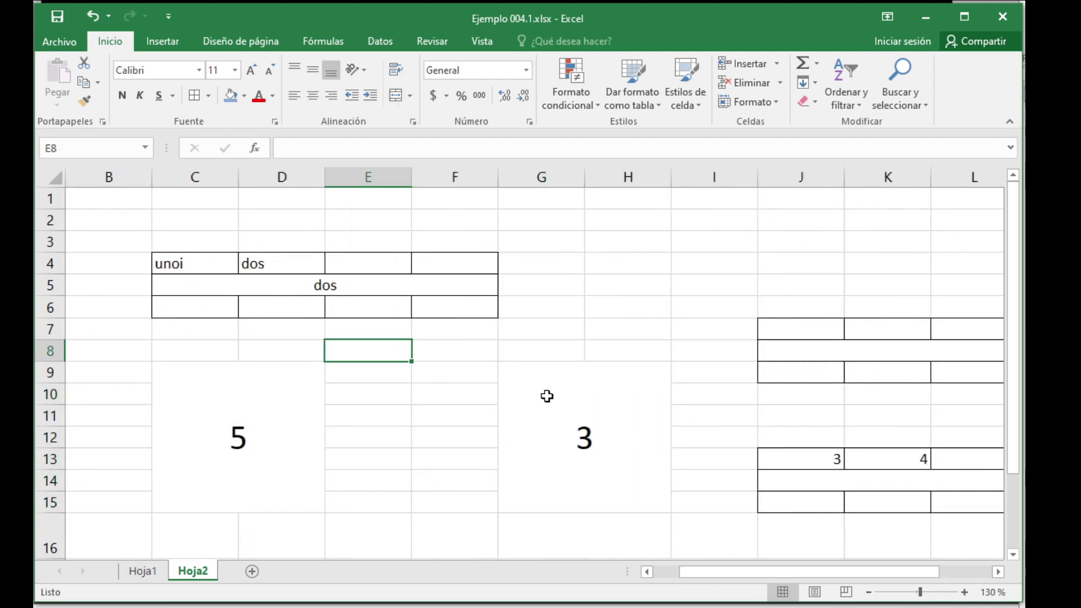
{"action": "type", "text": "="}
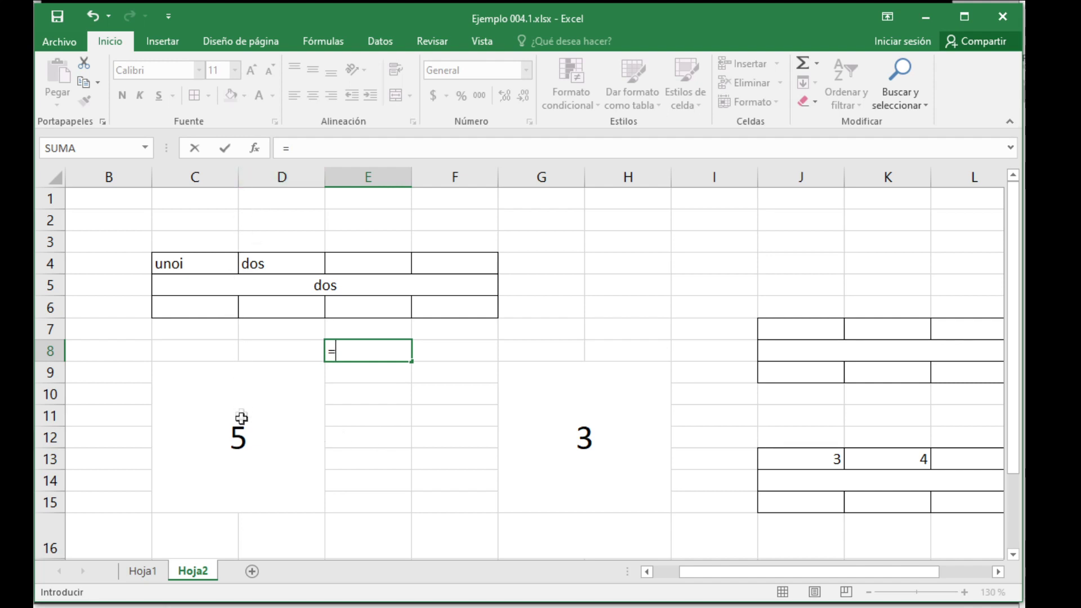
{"action": "type", "text": "D12"}
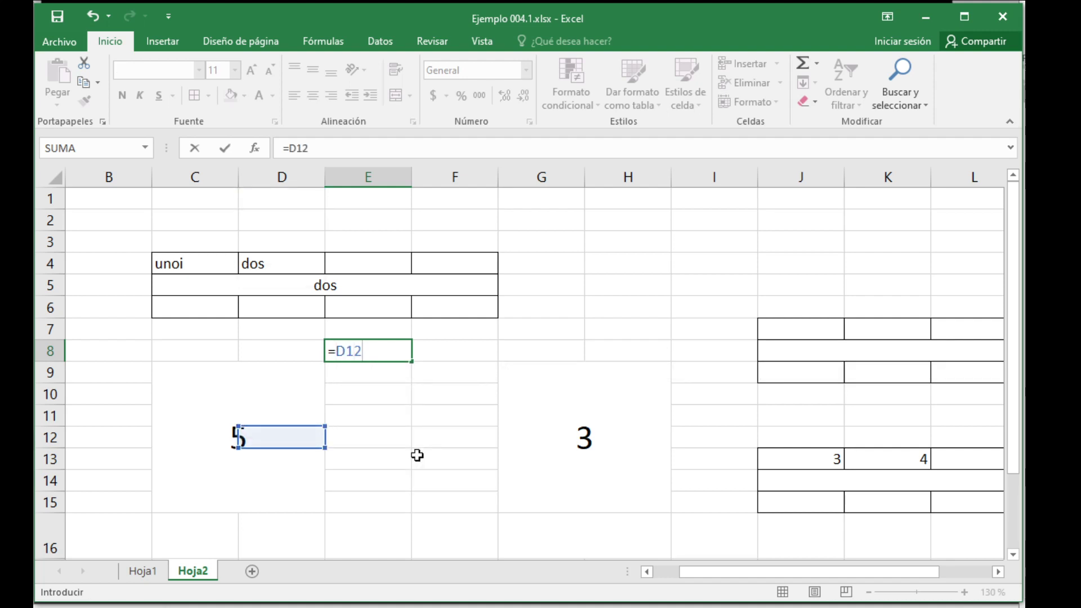
{"action": "type", "text": "+ h"}
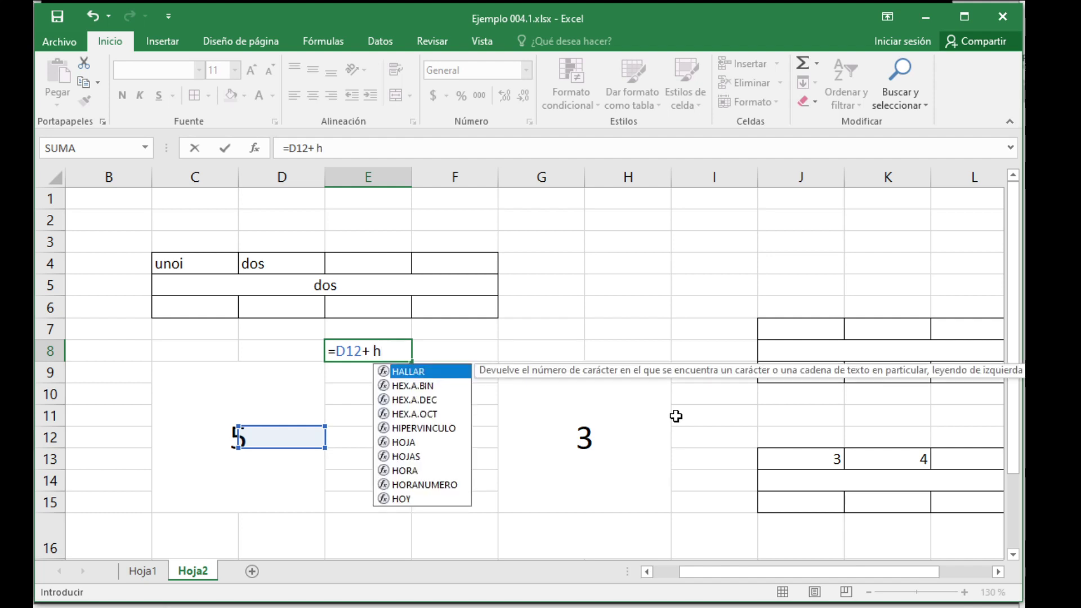
{"action": "type", "text": "12"}
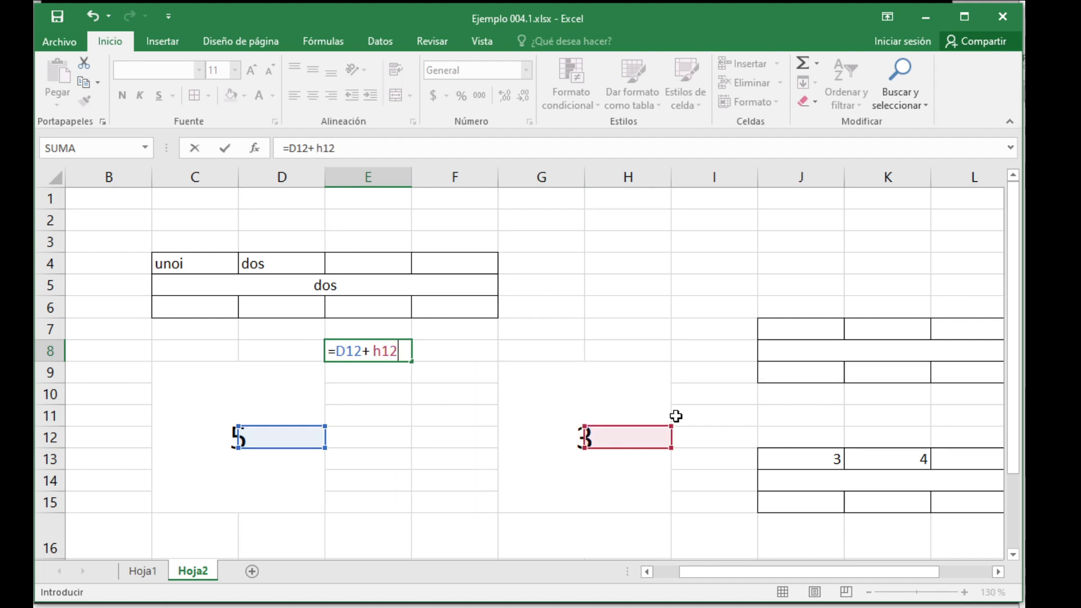
{"action": "key", "text": "Return"}
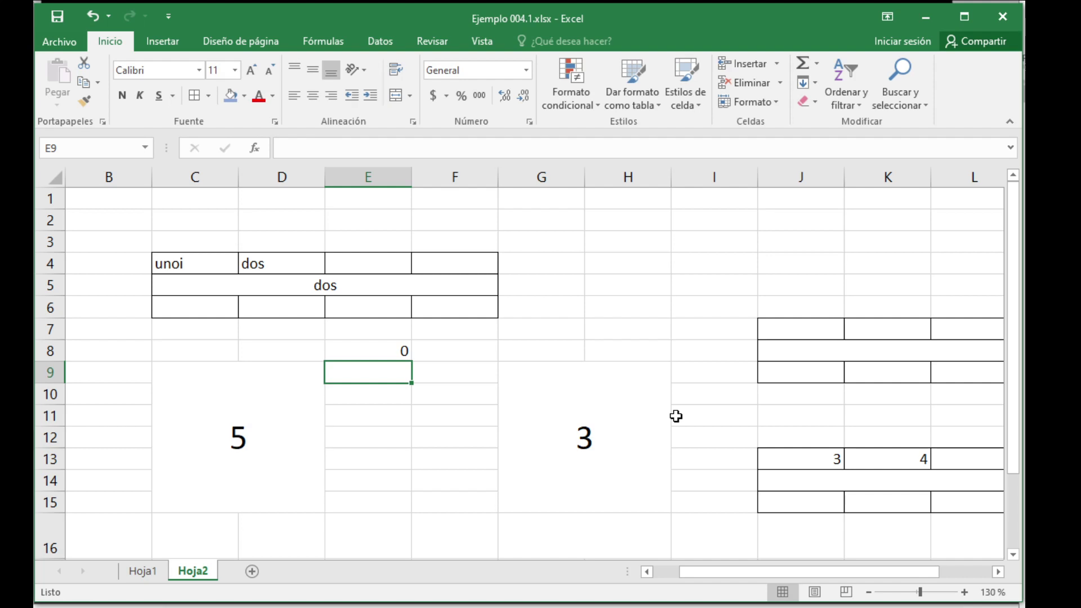
{"action": "key", "text": "Up"}
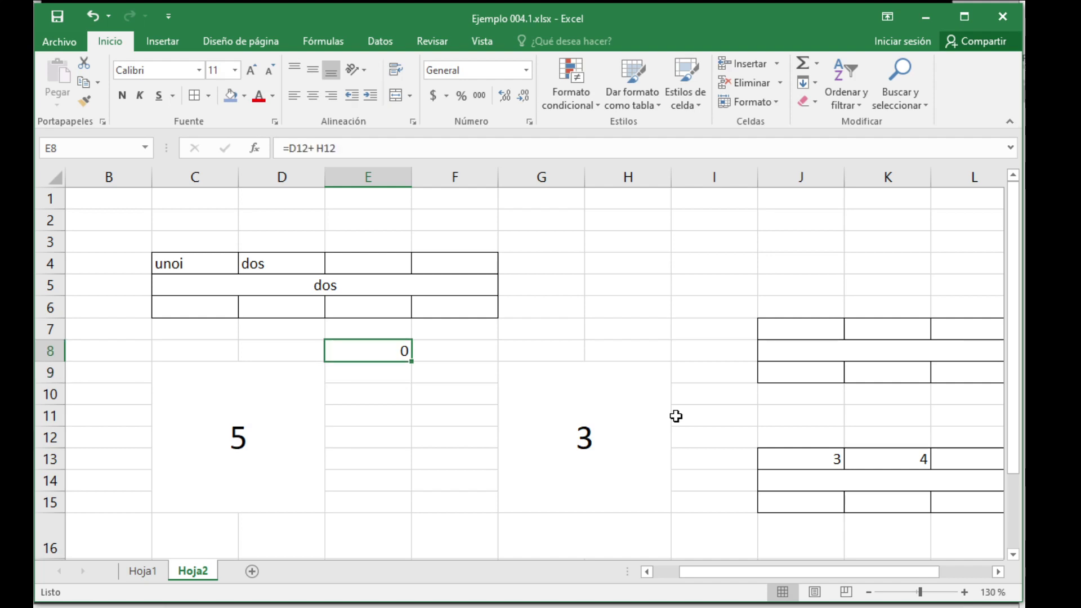
{"action": "left_click", "coordinate": [261, 432]}
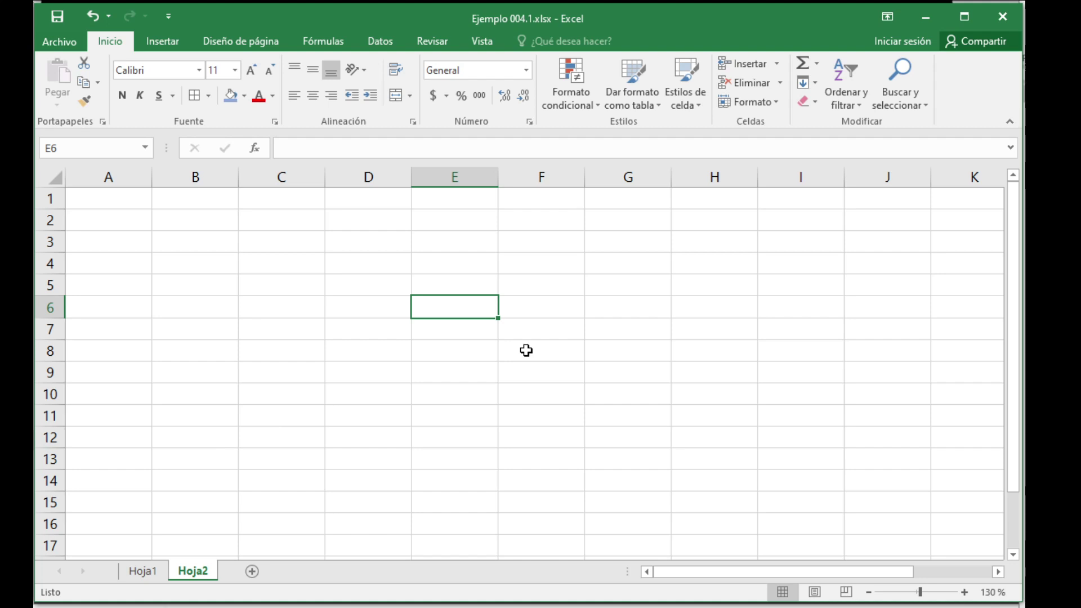
- Enter the headings Mañana, Tarde and Noche in cells C4, D4 and E4
{"action": "left_click", "coordinate": [248, 328]}
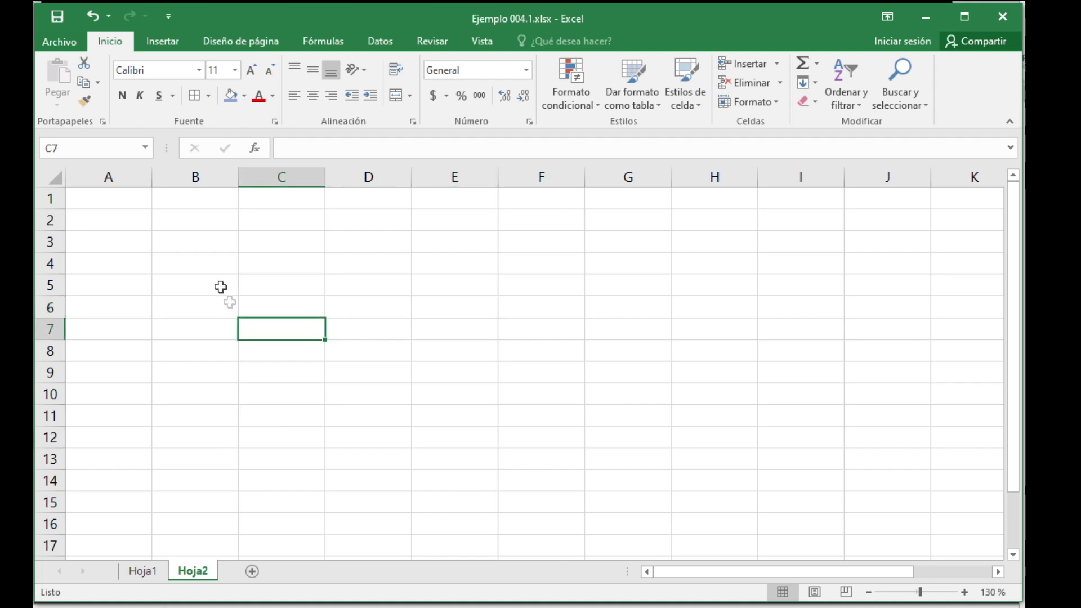
{"action": "left_click", "coordinate": [200, 225]}
{"action": "left_click", "coordinate": [191, 257]}
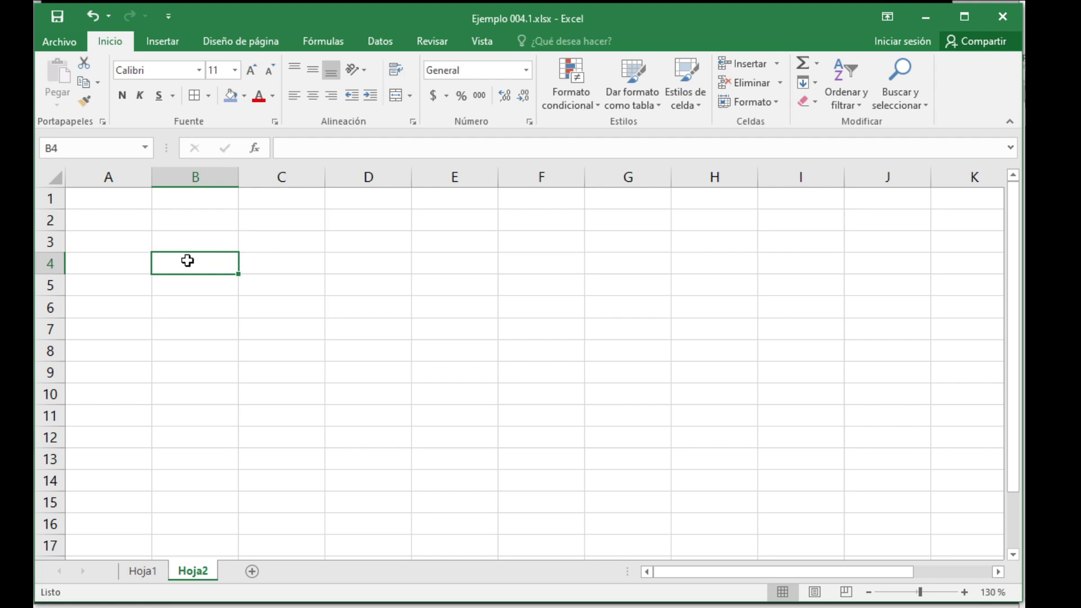
{"action": "left_click", "coordinate": [272, 264]}
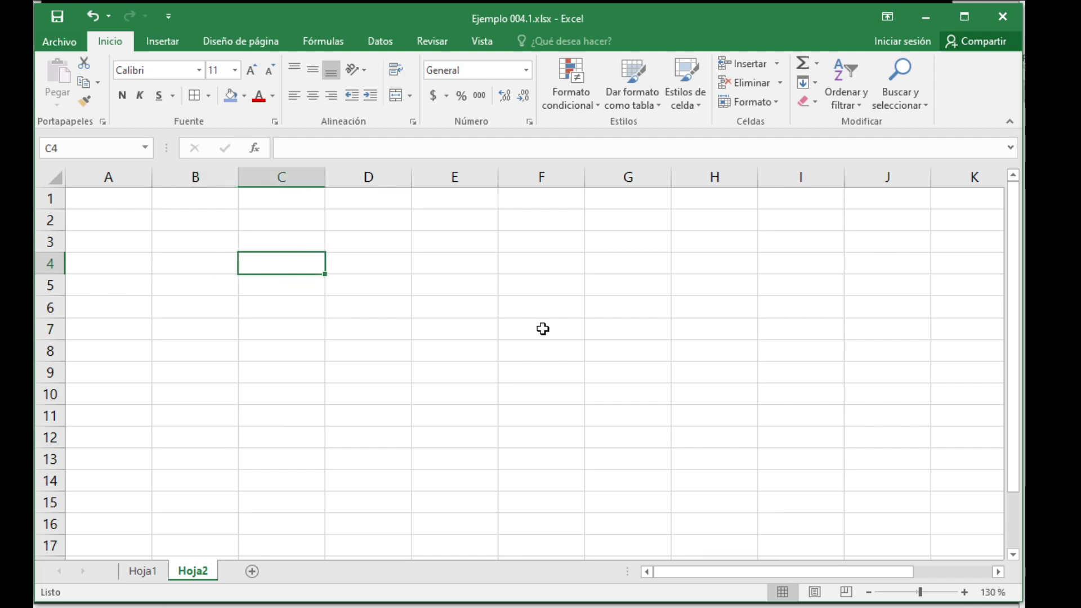
{"action": "type", "text": "Mañana"}
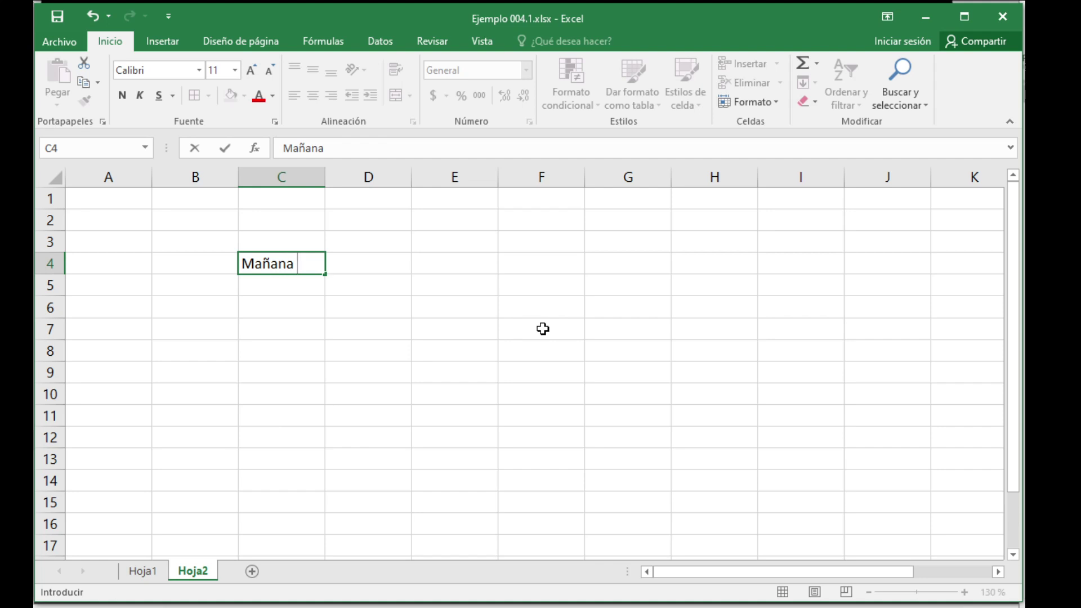
{"action": "key", "text": "Tab"}
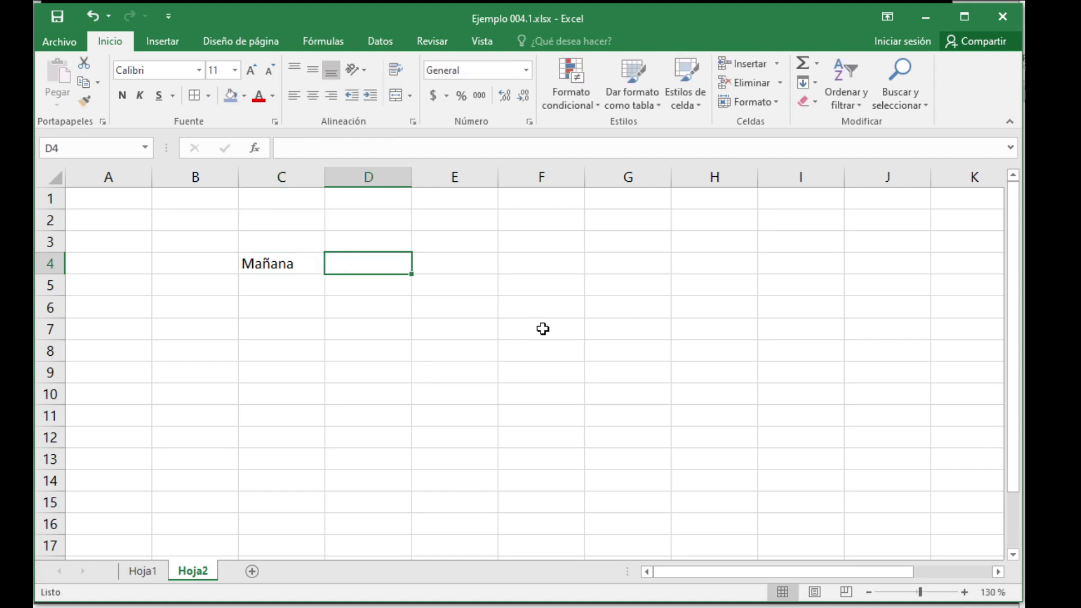
{"action": "type", "text": "Tarde"}
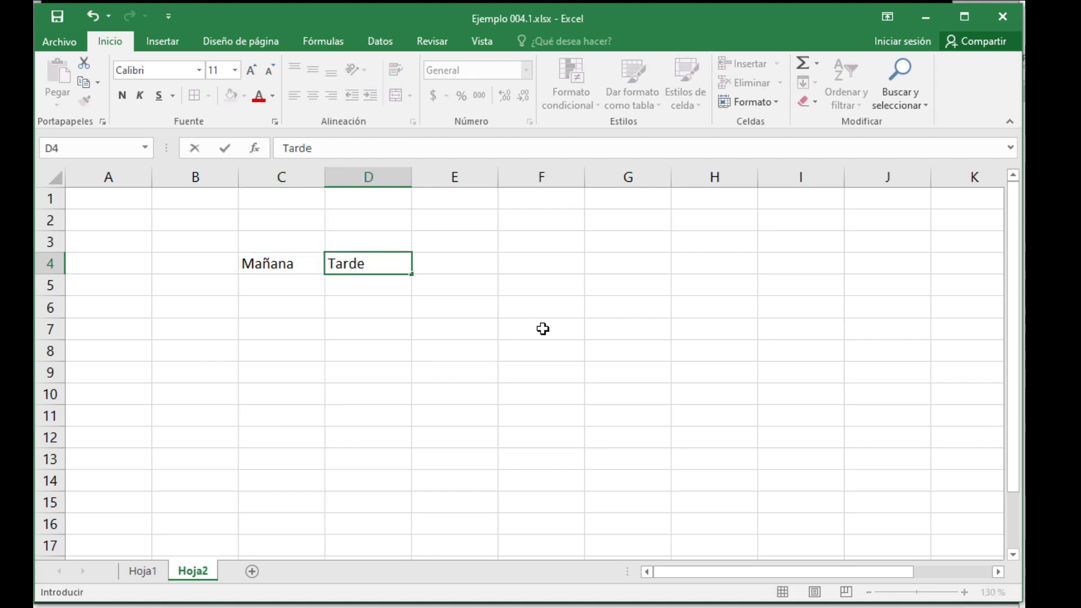
{"action": "key", "text": "Tab"}
{"action": "type", "text": "Noceh"}
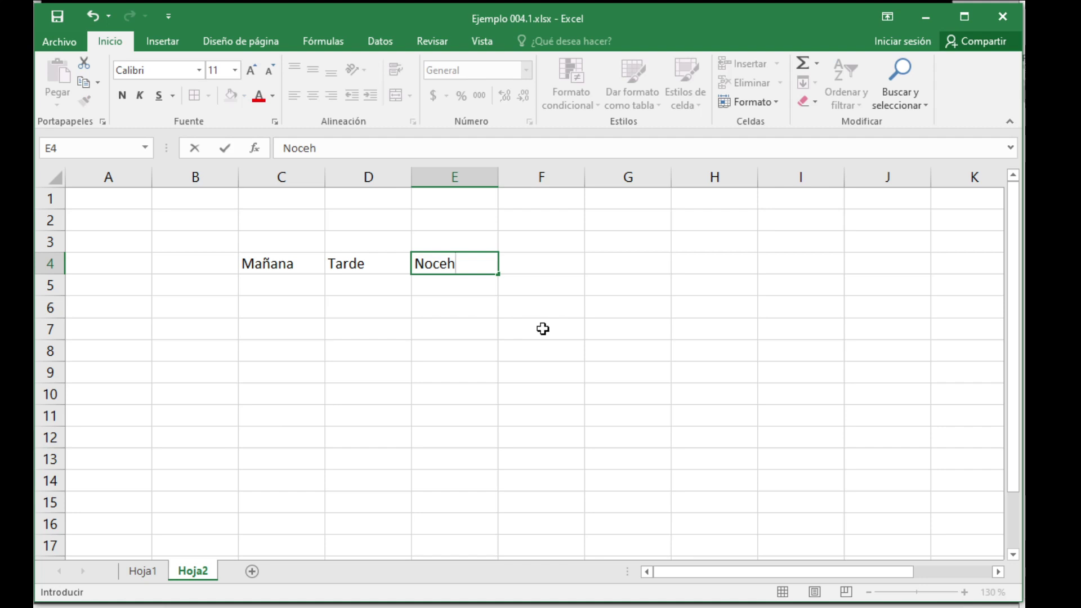
{"action": "key", "text": "BackSpace"}
{"action": "key", "text": "BackSpace"}
{"action": "type", "text": "he"}
{"action": "key", "text": "Return"}
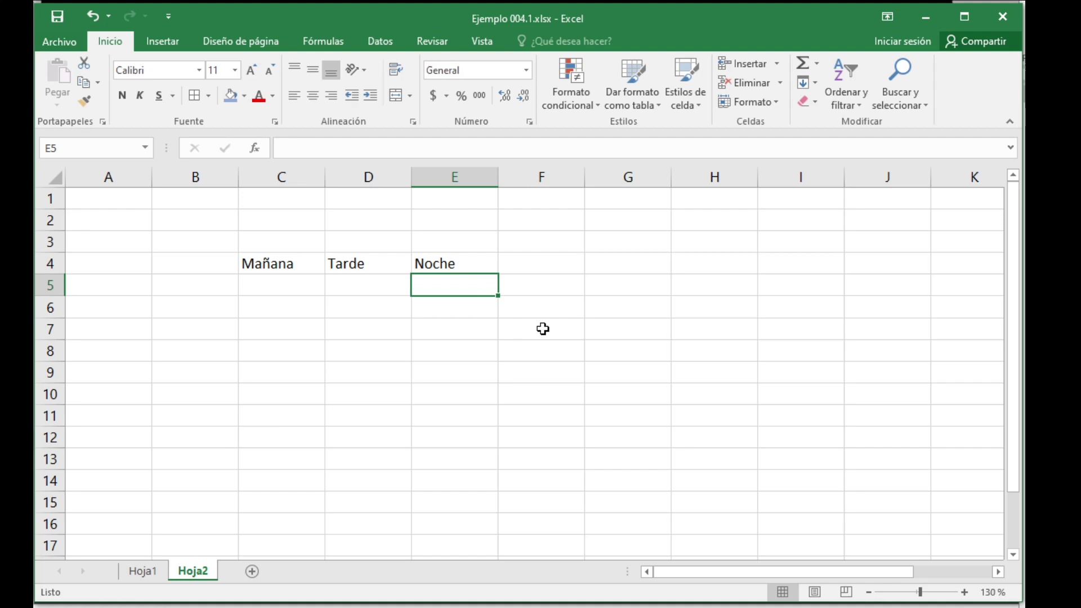
- Enter Lunes in cell B5 and Miercoles in cell B6 as the first row labels
{"action": "key", "text": "Up"}
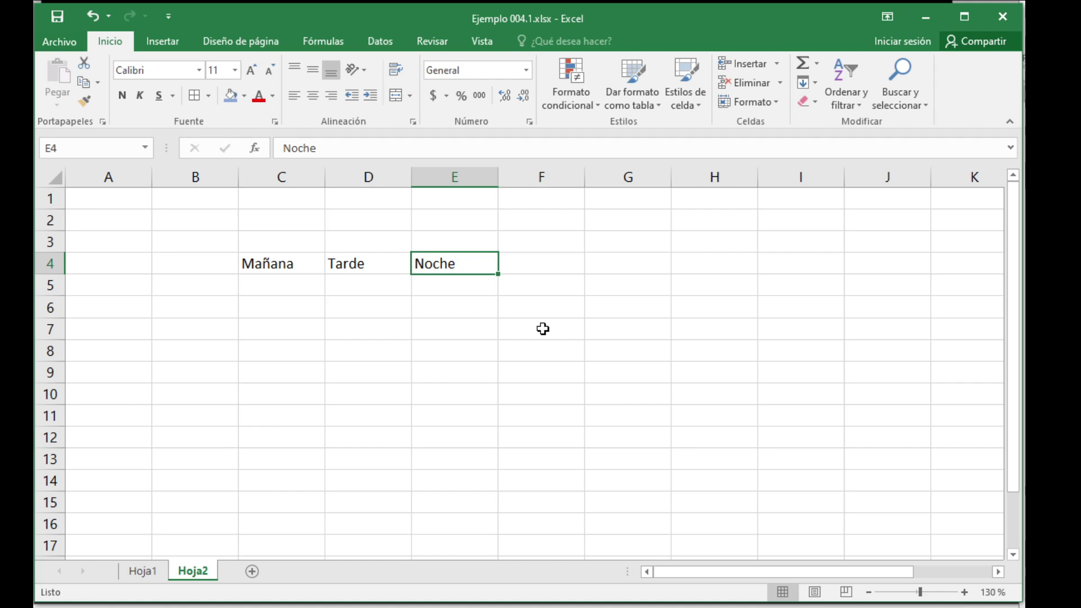
{"action": "key", "text": "Left"}
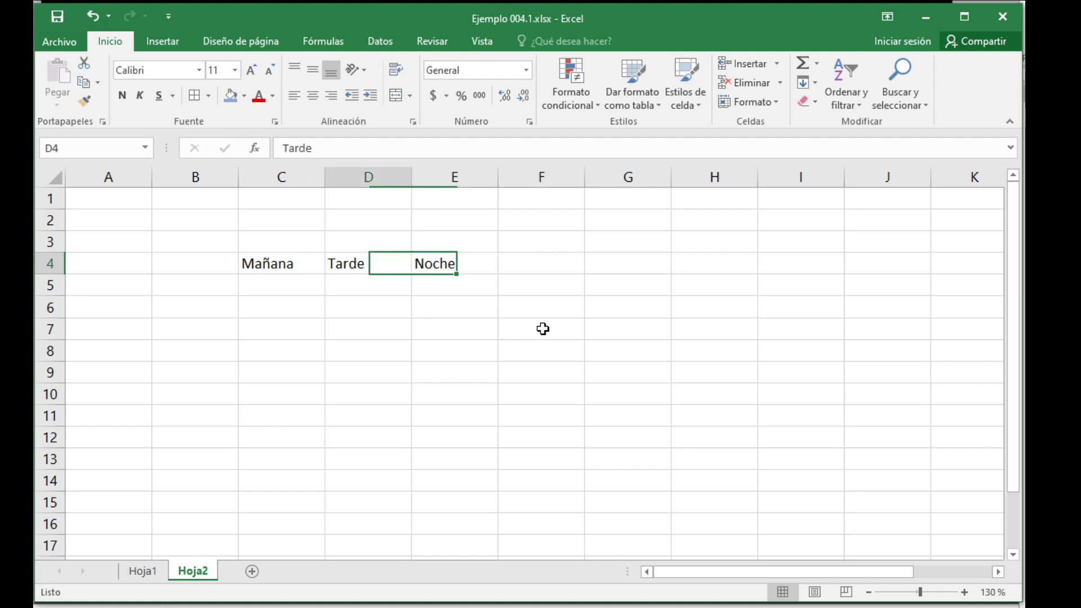
{"action": "key", "text": "Left"}
{"action": "key", "text": "Left"}
{"action": "key", "text": "Down"}
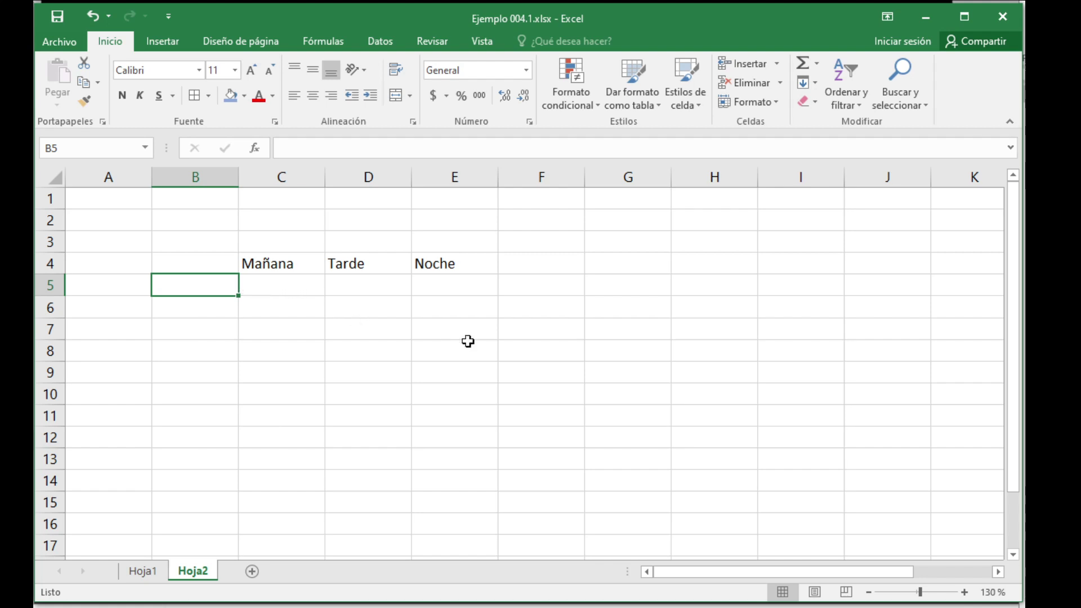
{"action": "type", "text": "Lunes"}
{"action": "key", "text": "Return"}
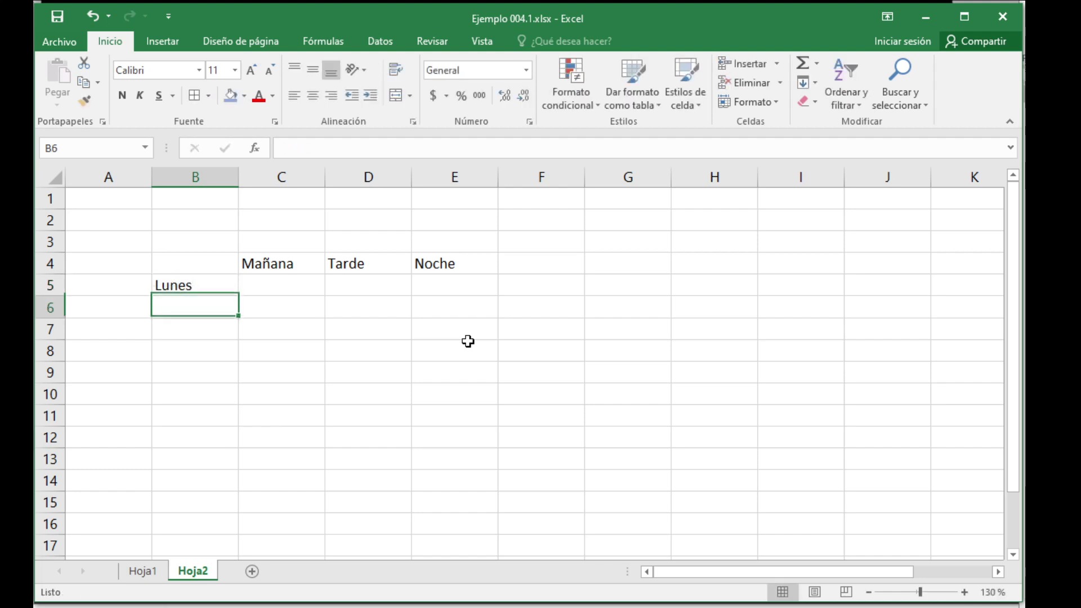
{"action": "type", "text": "Miercoles"}
{"action": "key", "text": "Return"}
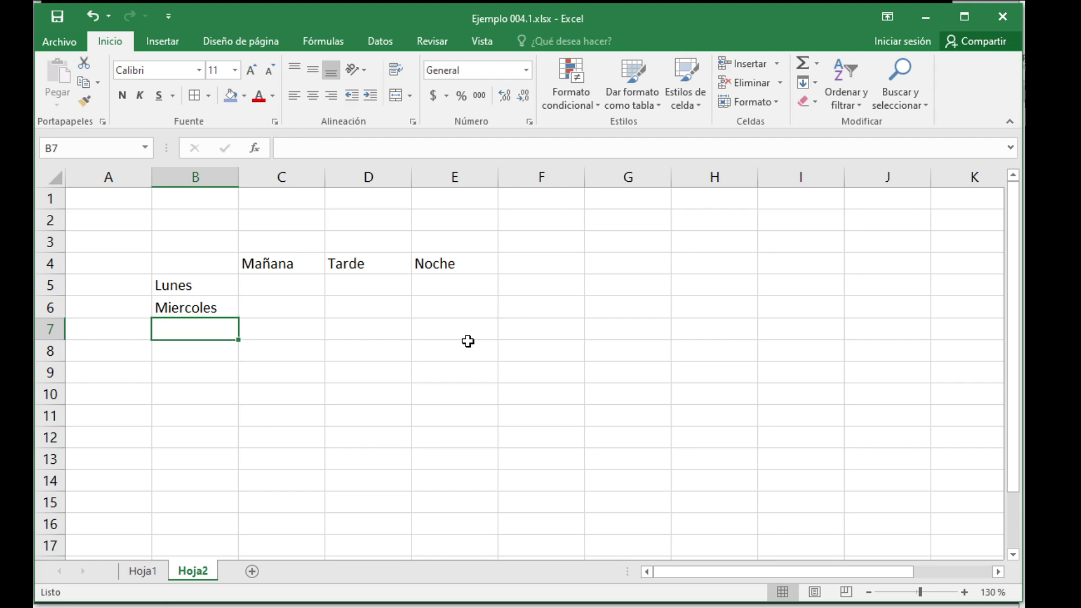
- Extend the weekday series from B5:B6 into B7 with AutoFill to add Viernes
{"action": "key", "text": "Up"}
{"action": "left_click_drag", "start_coordinate": [206, 283], "coordinate": [237, 341]}
{"action": "left_click", "coordinate": [355, 377]}
- Copy the weekdays in B5:B7 to B8:B10 and continue the repeating three-day pattern down to B16
{"action": "left_click_drag", "start_coordinate": [192, 285], "coordinate": [185, 321]}
{"action": "key", "text": "ctrl+c"}
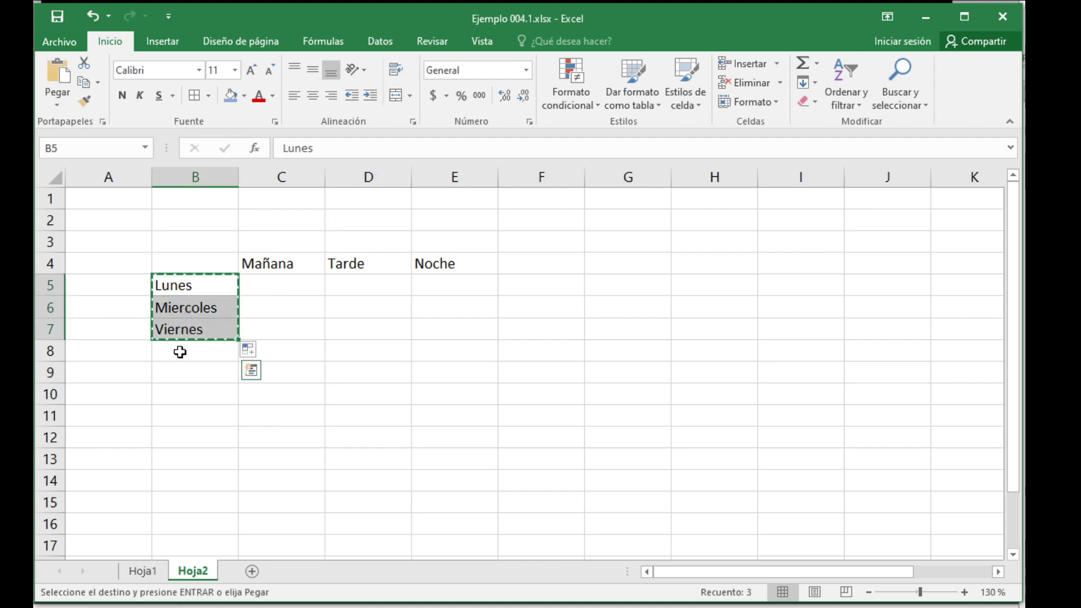
{"action": "left_click", "coordinate": [179, 351]}
{"action": "key", "text": "ctrl+v"}
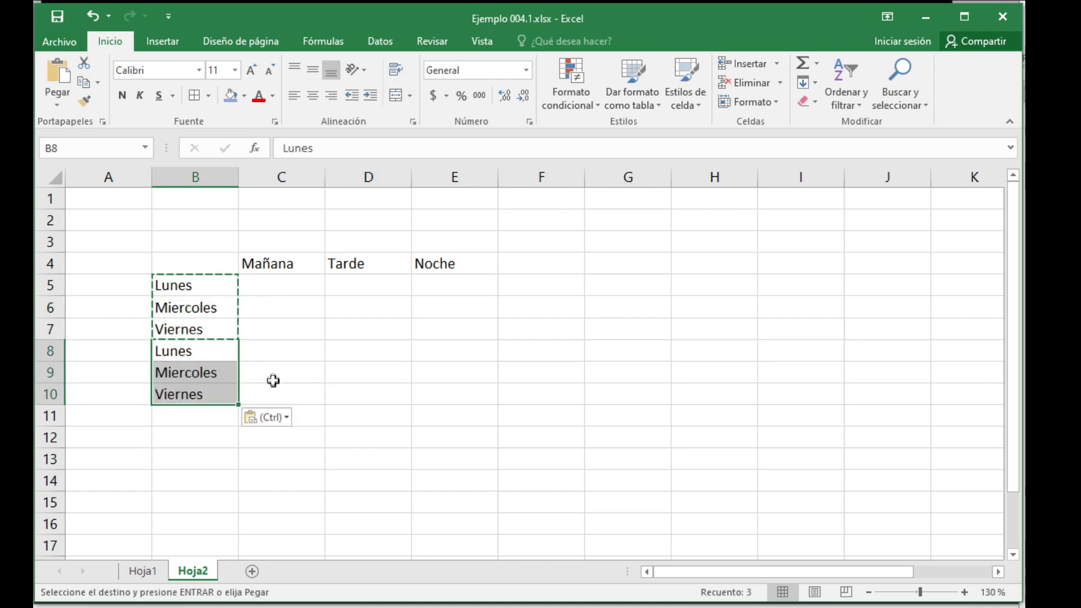
{"action": "left_click", "coordinate": [250, 416]}
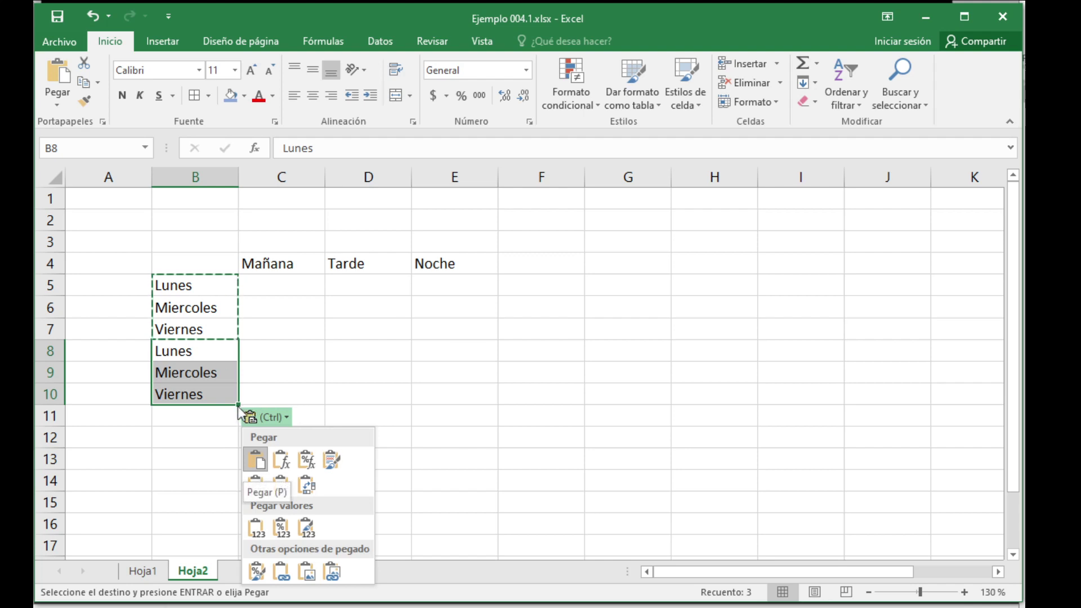
{"action": "left_click", "coordinate": [200, 302]}
{"action": "left_click_drag", "start_coordinate": [196, 285], "coordinate": [236, 529]}
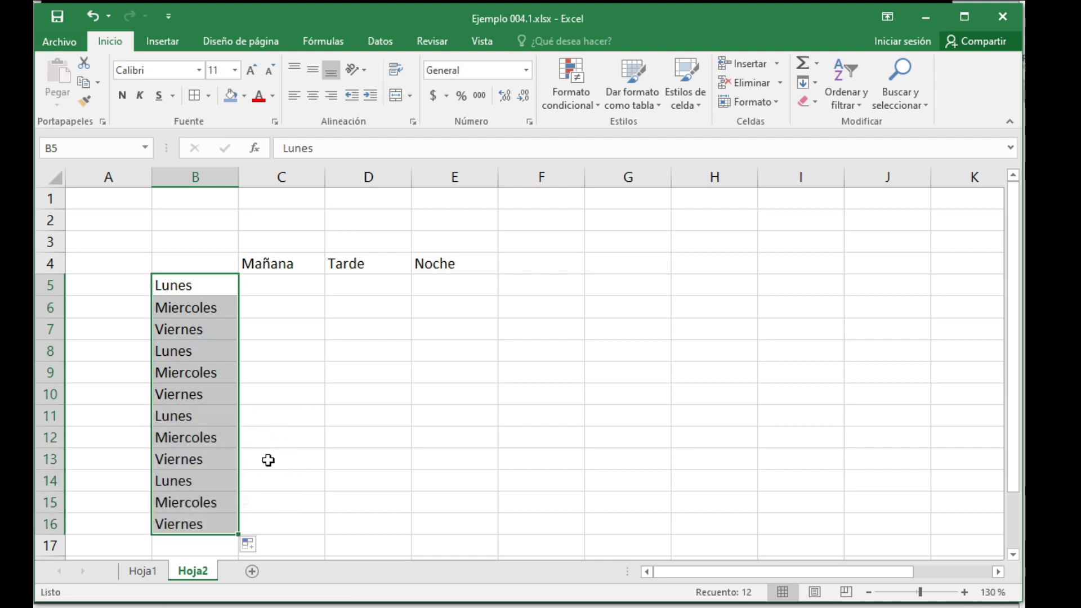
{"action": "left_click", "coordinate": [317, 416]}
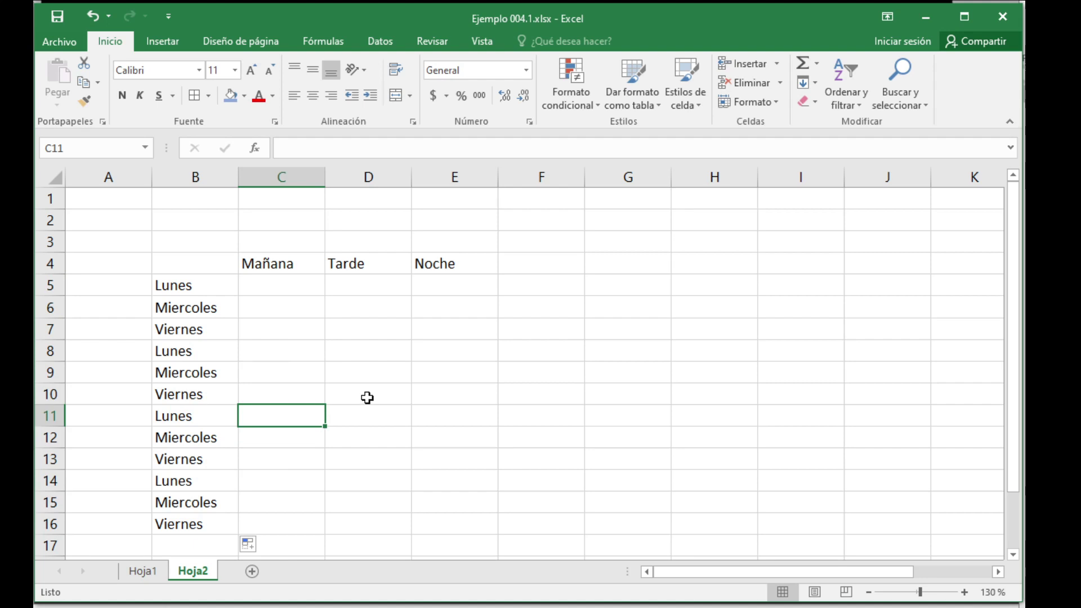
- Merge and center each three-row block beside the weekdays: A5:A7, A8:A10, A11:A13 and A14:A16
{"action": "left_click", "coordinate": [132, 287]}
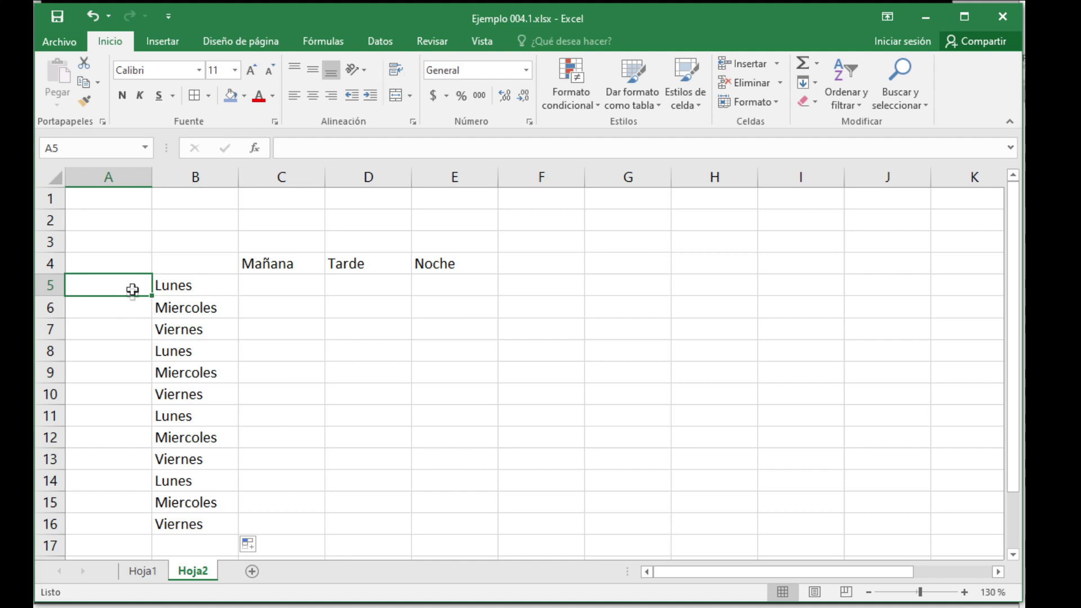
{"action": "left_click_drag", "start_coordinate": [132, 287], "coordinate": [133, 326]}
{"action": "left_click", "coordinate": [400, 98]}
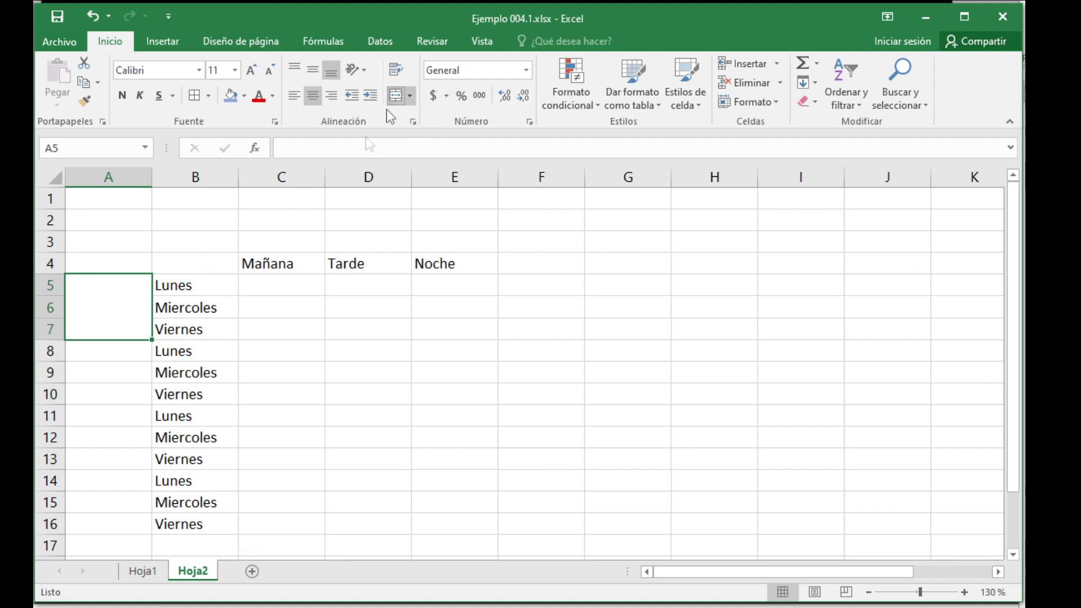
{"action": "left_click_drag", "start_coordinate": [113, 350], "coordinate": [138, 459]}
{"action": "left_click", "coordinate": [398, 105]}
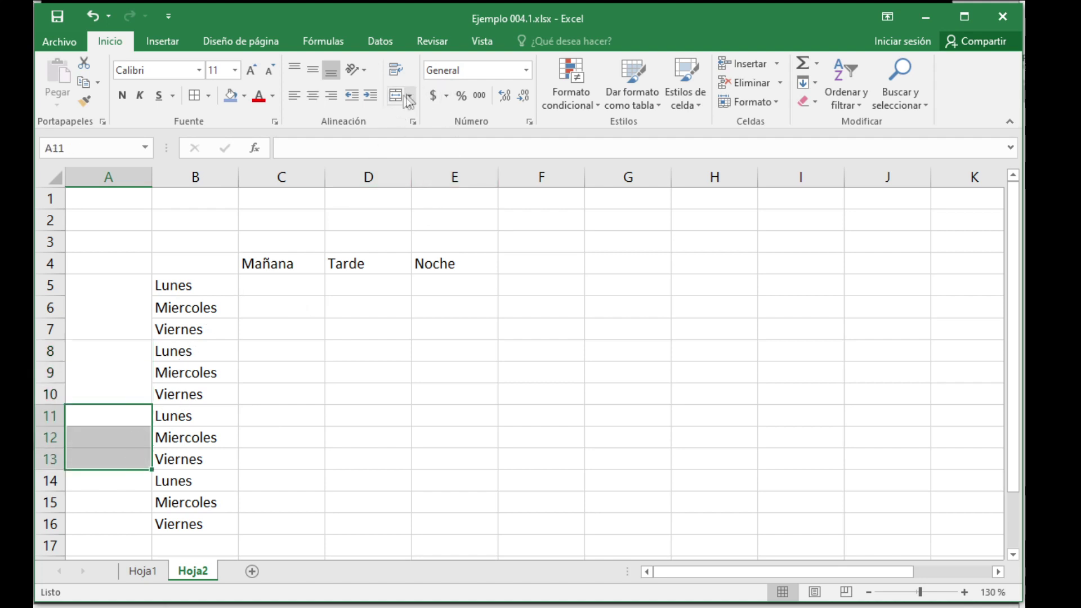
{"action": "left_click", "coordinate": [398, 97]}
{"action": "left_click", "coordinate": [135, 488]}
{"action": "left_click_drag", "start_coordinate": [135, 490], "coordinate": [132, 525]}
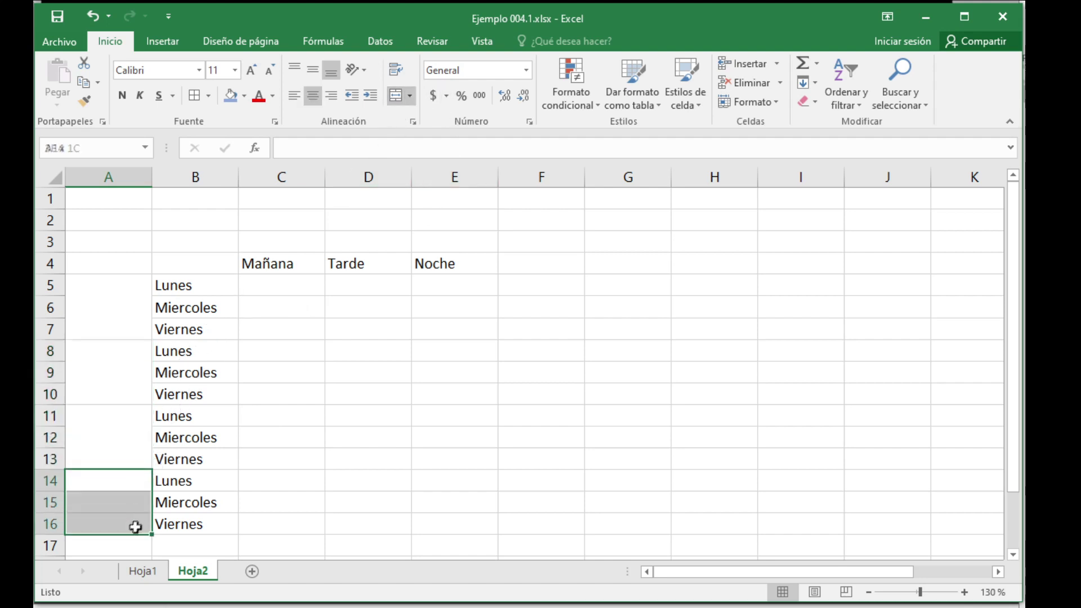
{"action": "left_click", "coordinate": [399, 97]}
- Enter Semana 1 in the merged cell A5 and fill the series down to Semana 4 in A14:A16
{"action": "left_click", "coordinate": [112, 323]}
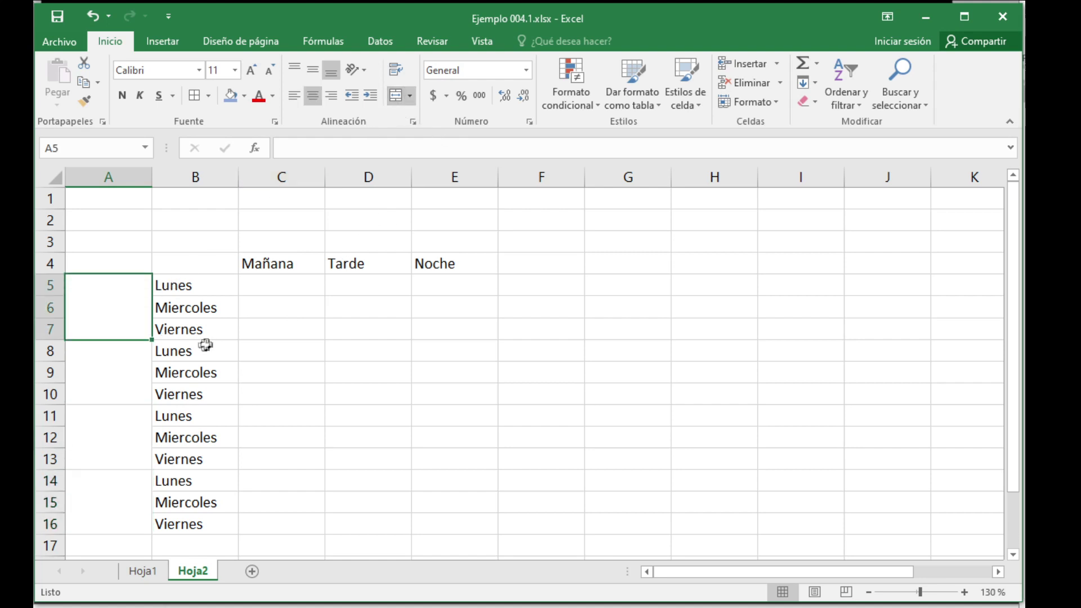
{"action": "type", "text": "Semana 1"}
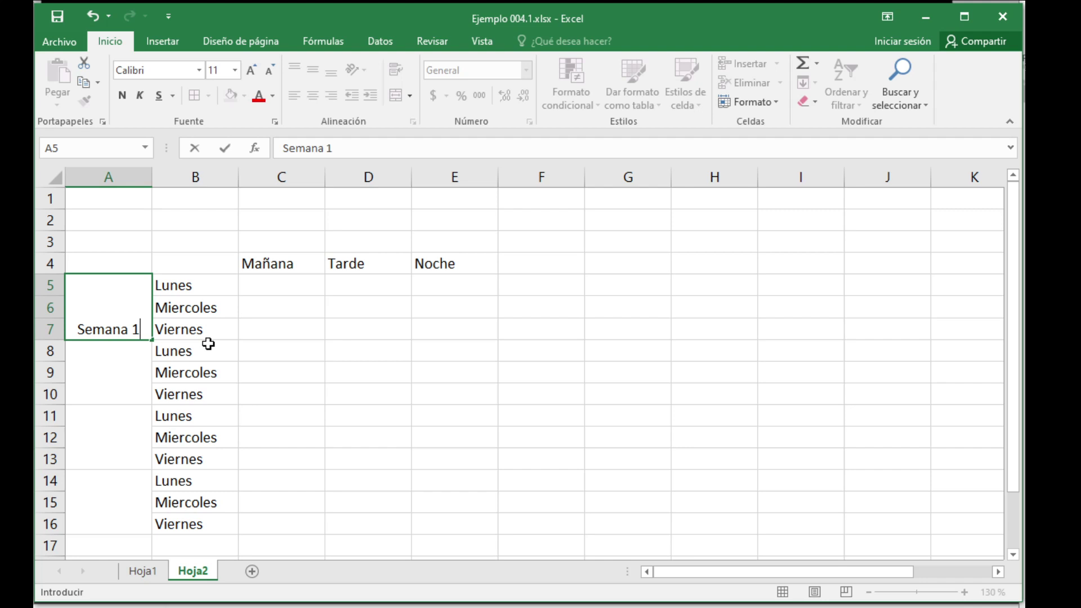
{"action": "key", "text": "Return"}
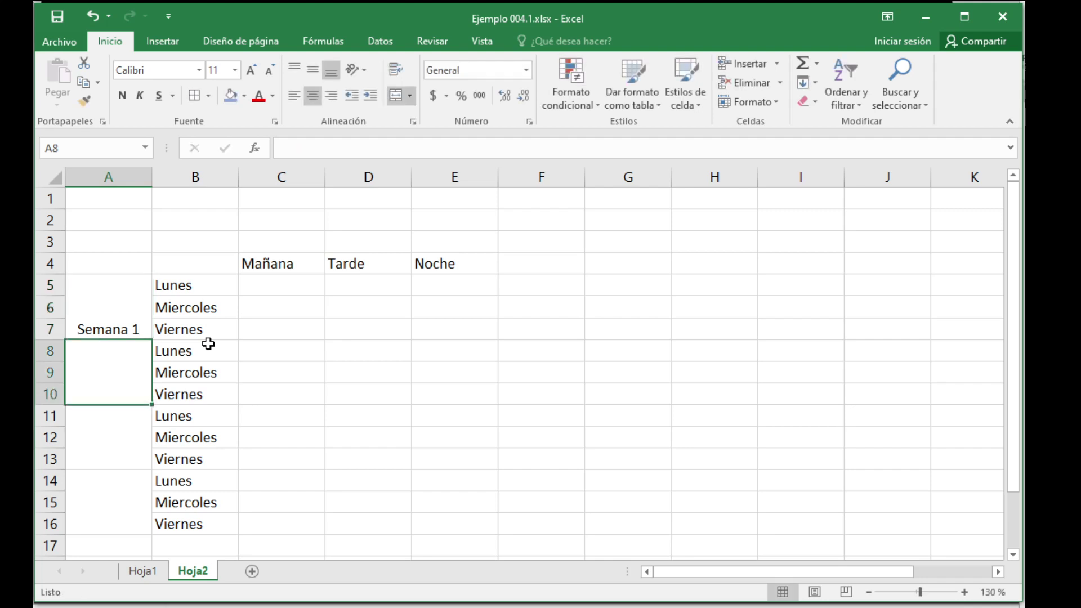
{"action": "left_click", "coordinate": [101, 297]}
{"action": "left_click_drag", "start_coordinate": [152, 340], "coordinate": [150, 530]}
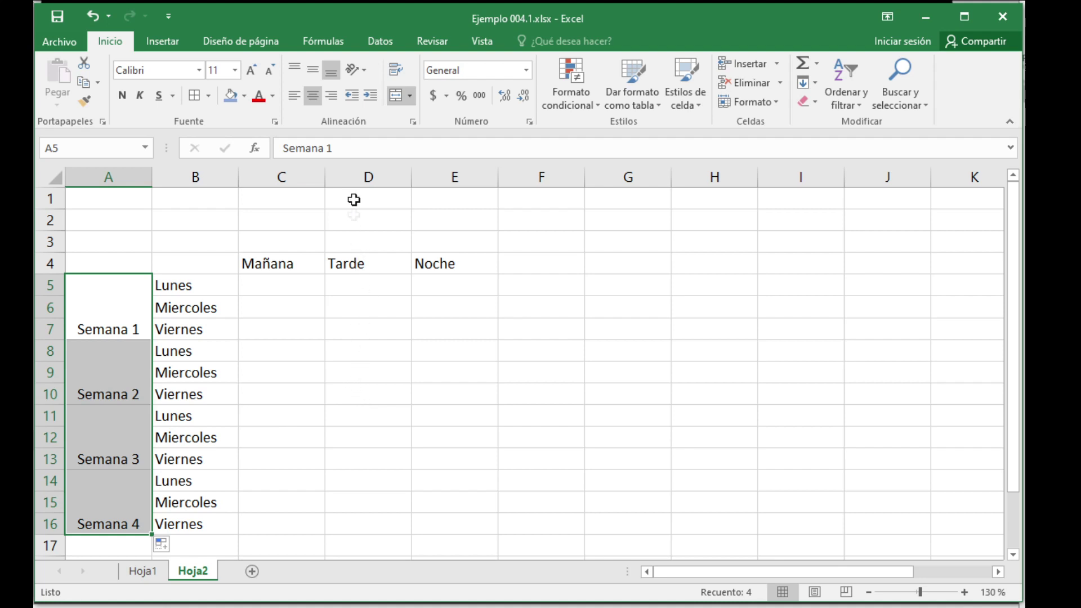
- Center the week labels in A5:A16 vertically and rotate their text to 45 degrees
{"action": "left_click", "coordinate": [317, 70]}
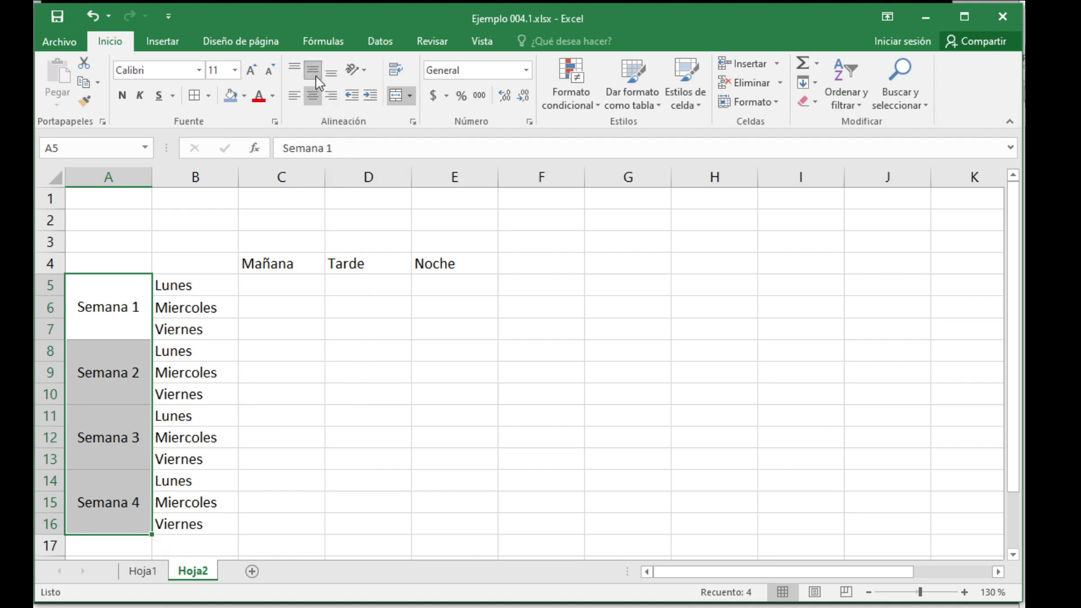
{"action": "left_click", "coordinate": [414, 122]}
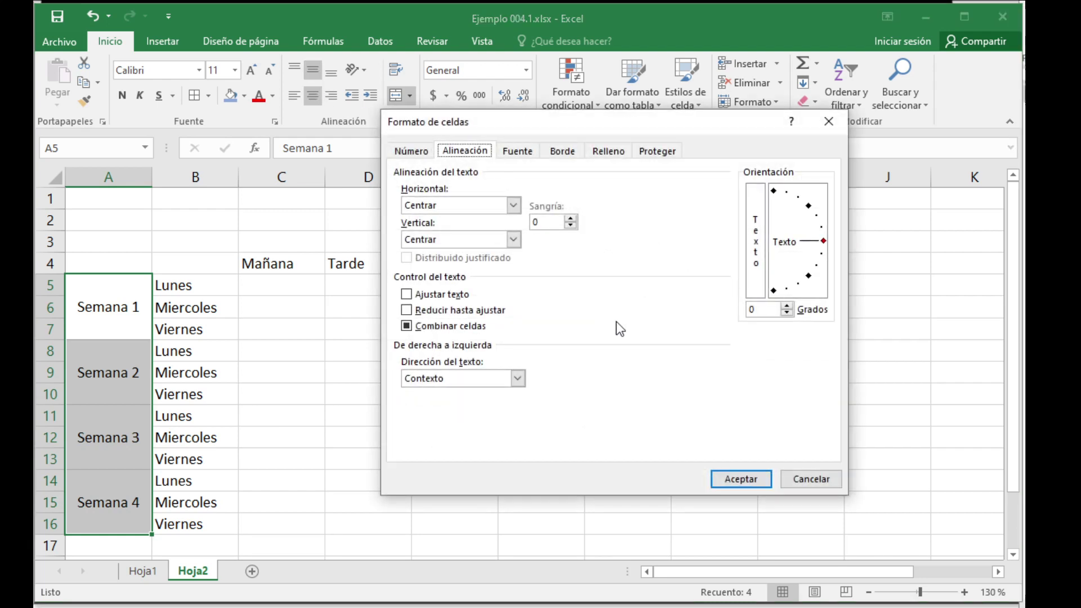
{"action": "left_click", "coordinate": [822, 242]}
{"action": "left_click_drag", "start_coordinate": [823, 241], "coordinate": [814, 199]}
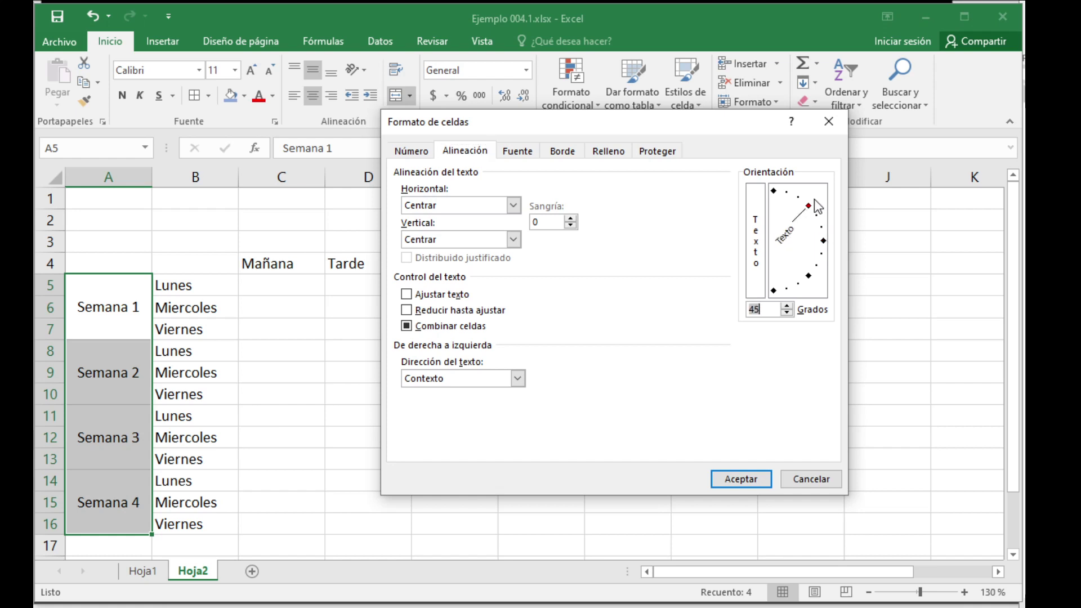
{"action": "left_click", "coordinate": [749, 479]}
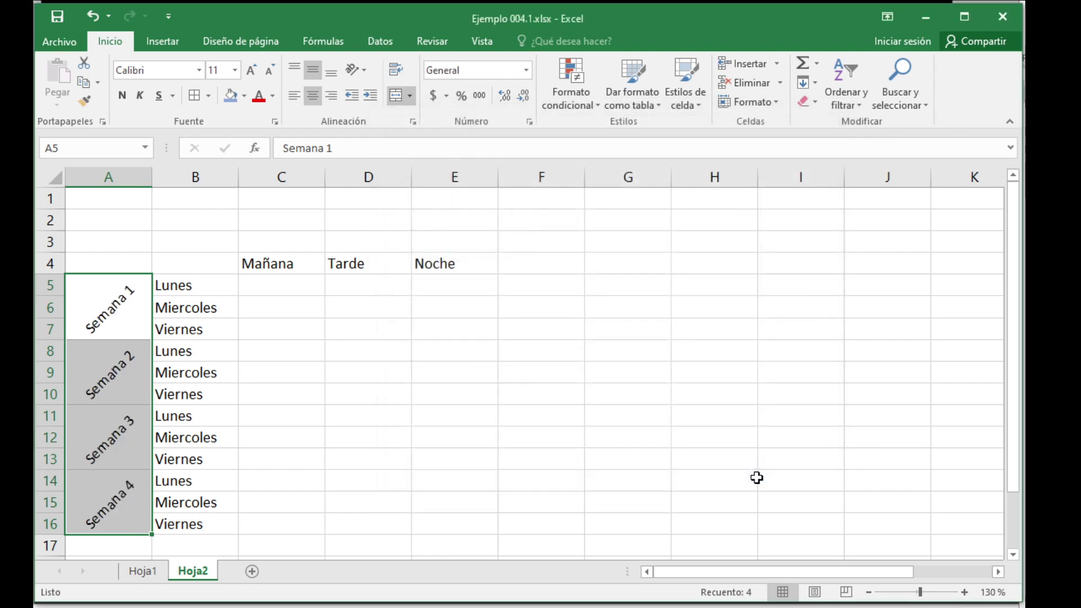
{"action": "left_click", "coordinate": [295, 359]}
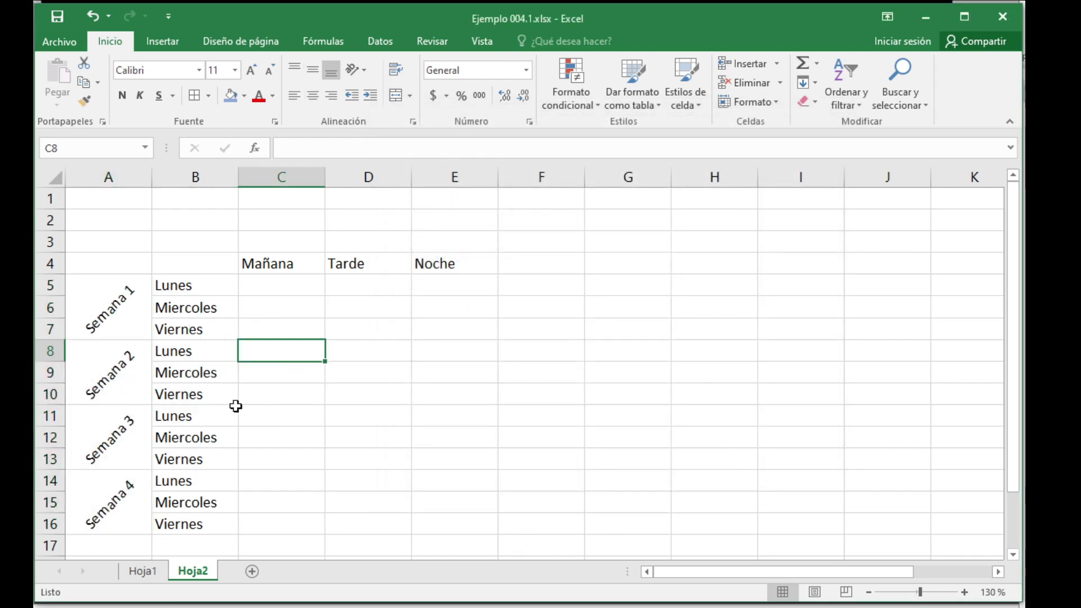
- Increase the height of row 4 to make room in the corner header cell B4
{"action": "scroll", "coordinate": [235, 406], "scroll_direction": "down", "scroll_amount": 1}
{"action": "scroll", "coordinate": [235, 406], "scroll_direction": "up", "scroll_amount": 1}
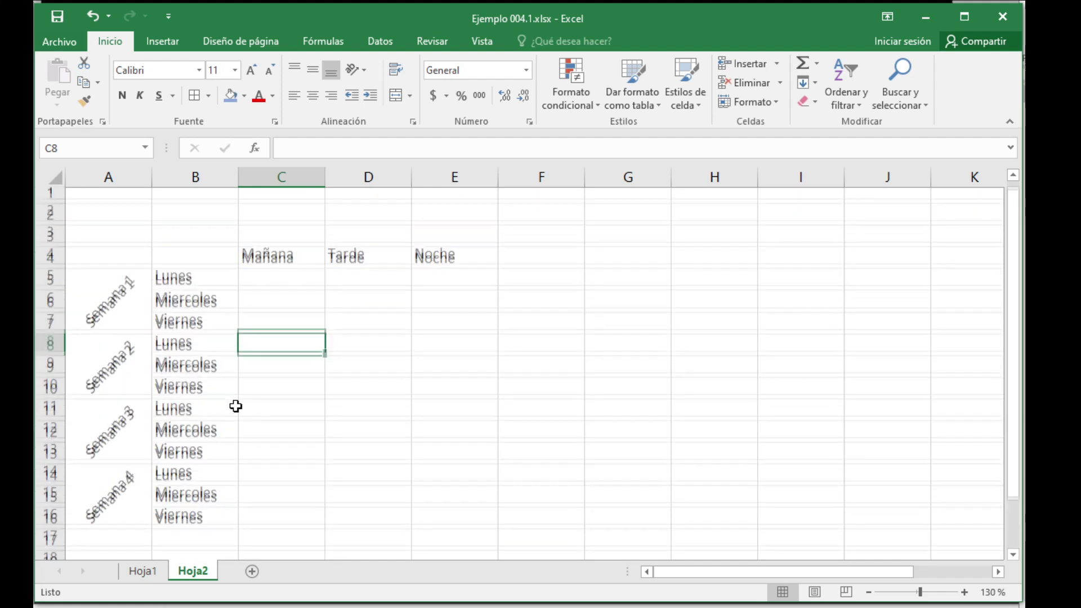
{"action": "left_click", "coordinate": [216, 262]}
{"action": "left_click_drag", "start_coordinate": [45, 273], "coordinate": [45, 288]}
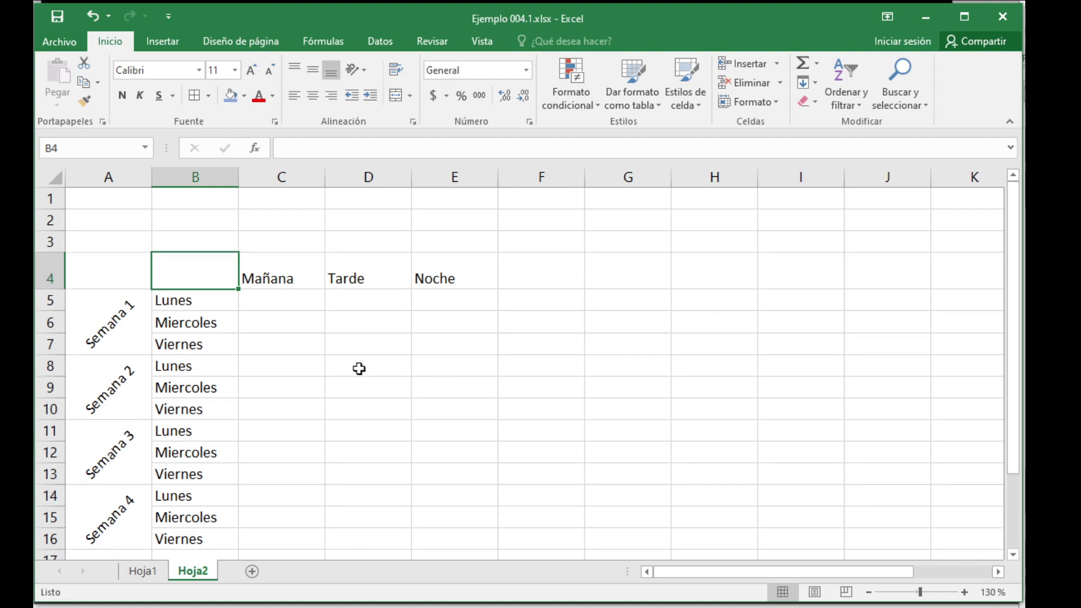
- Open the border settings in the cell format dialog for B4
{"action": "right_click", "coordinate": [217, 275]}
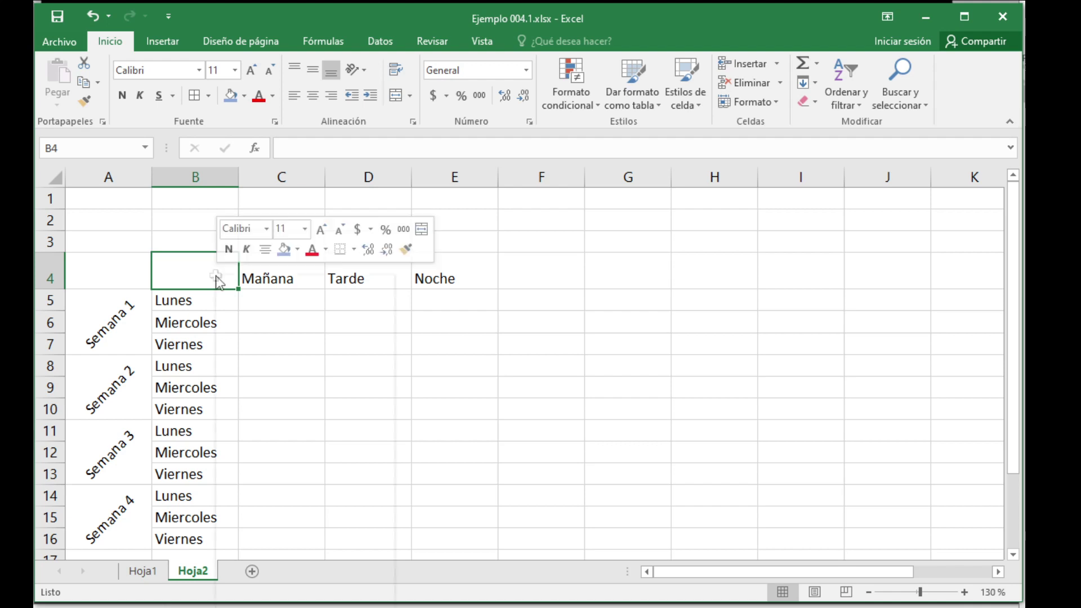
{"action": "left_click", "coordinate": [342, 563]}
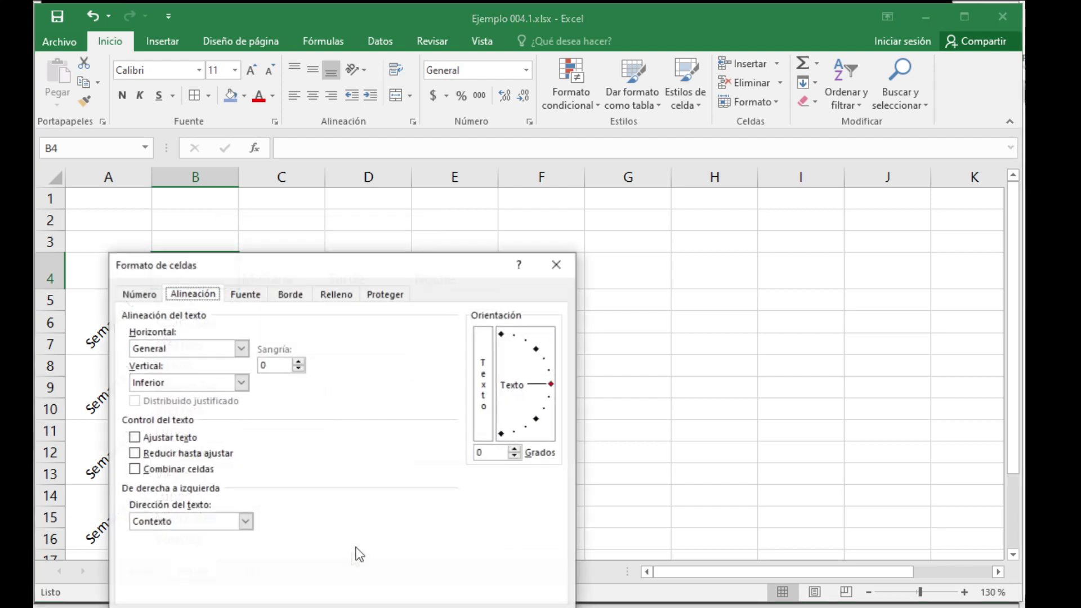
{"action": "left_click_drag", "start_coordinate": [387, 262], "coordinate": [634, 181]}
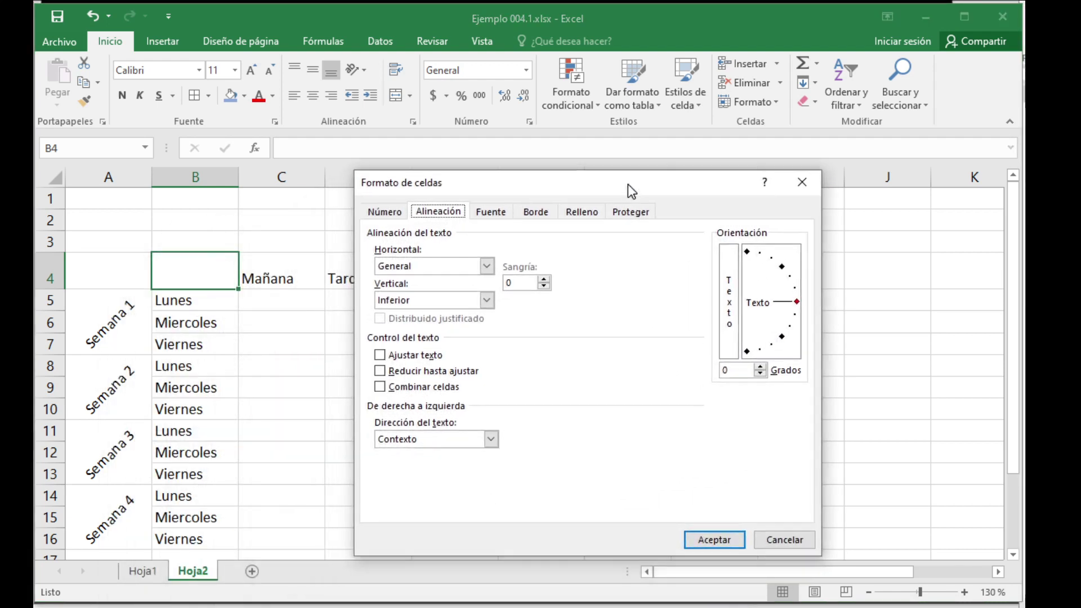
{"action": "left_click", "coordinate": [541, 213]}
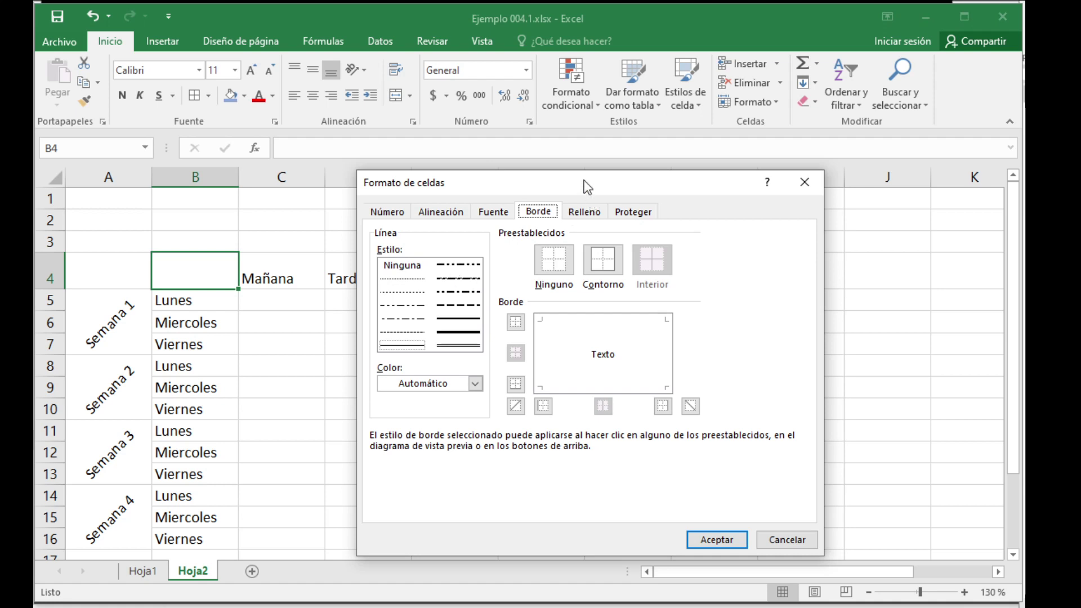
{"action": "left_click_drag", "start_coordinate": [587, 186], "coordinate": [588, 146]}
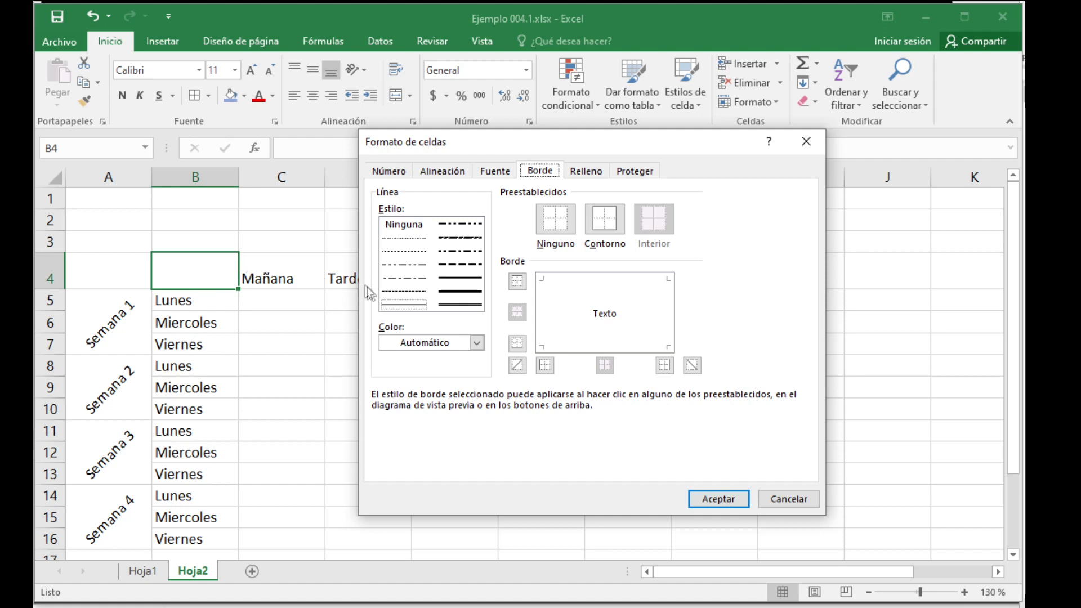
- Try a thin line on all four sides and both diagonals of B4
{"action": "left_click", "coordinate": [449, 305]}
{"action": "left_click", "coordinate": [422, 306]}
{"action": "left_click", "coordinate": [414, 239]}
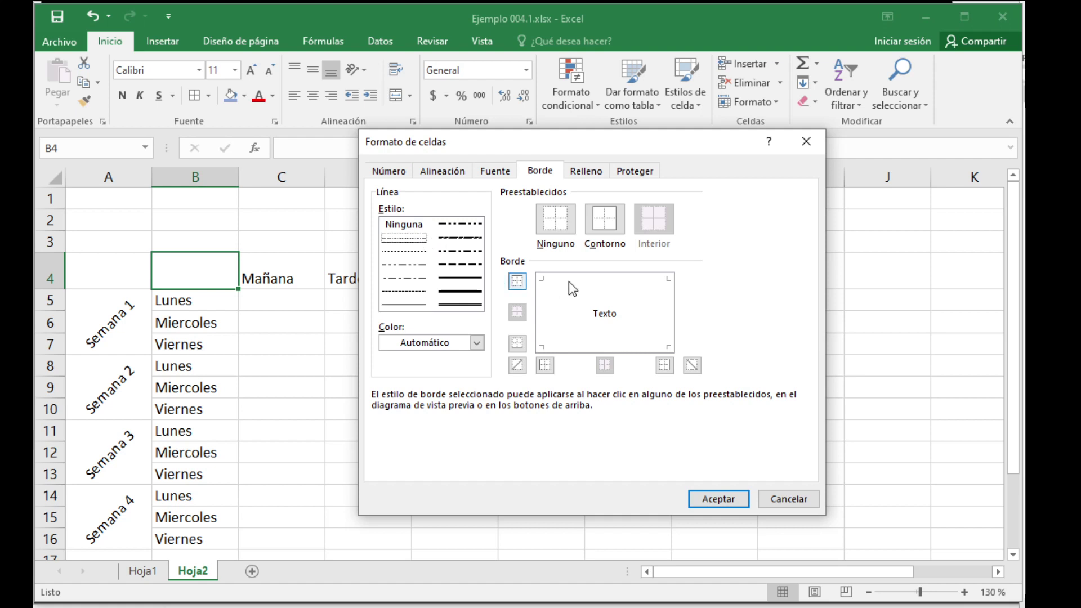
{"action": "left_click", "coordinate": [575, 279]}
{"action": "left_click", "coordinate": [545, 304]}
{"action": "left_click", "coordinate": [584, 322]}
{"action": "left_click", "coordinate": [601, 324]}
{"action": "left_click", "coordinate": [665, 320]}
{"action": "left_click", "coordinate": [608, 344]}
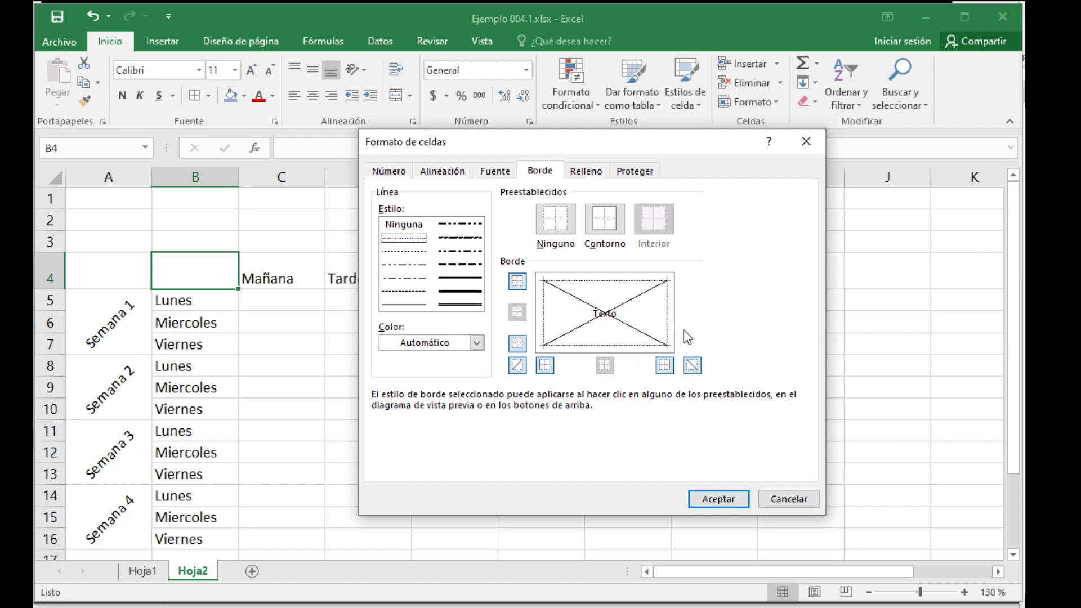
- Remove all the thin side and diagonal lines from B4's border preview
{"action": "left_click", "coordinate": [628, 334]}
{"action": "left_click", "coordinate": [614, 343]}
{"action": "left_click", "coordinate": [560, 334]}
{"action": "left_click", "coordinate": [570, 287]}
{"action": "left_click", "coordinate": [664, 307]}
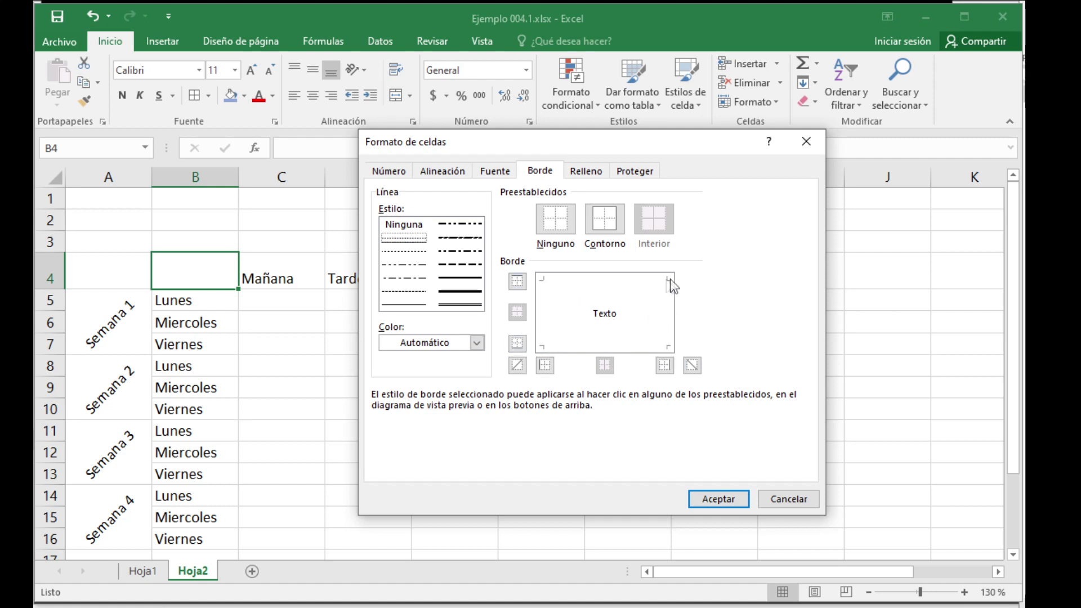
- Choose the double line style and try it on B4's bottom edge and rising diagonal
{"action": "left_click", "coordinate": [465, 306]}
{"action": "left_click", "coordinate": [560, 338]}
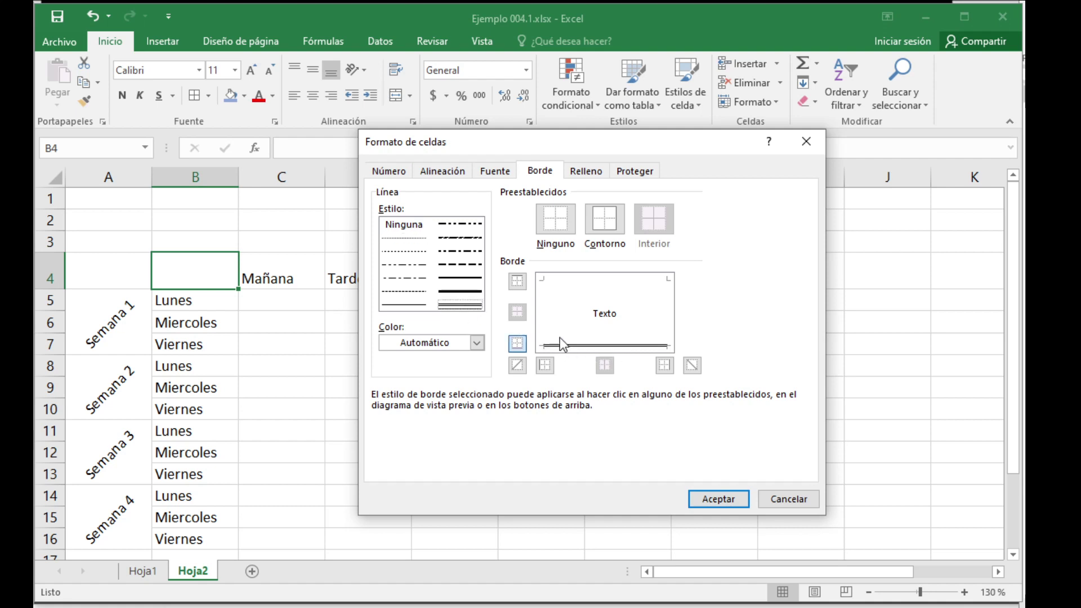
{"action": "left_click", "coordinate": [570, 331]}
{"action": "left_click", "coordinate": [623, 346]}
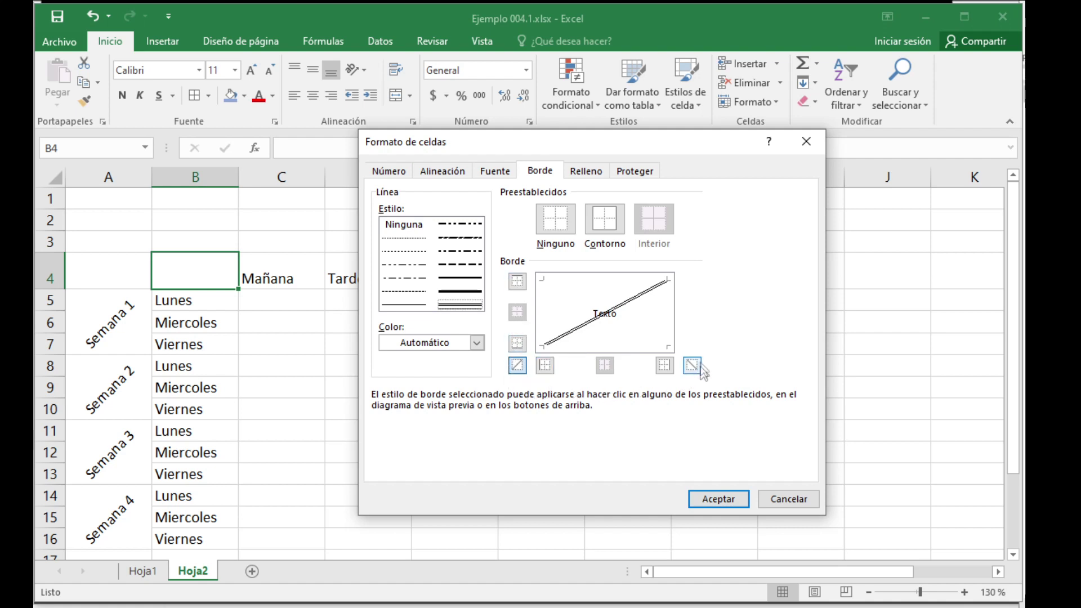
{"action": "left_click", "coordinate": [517, 367]}
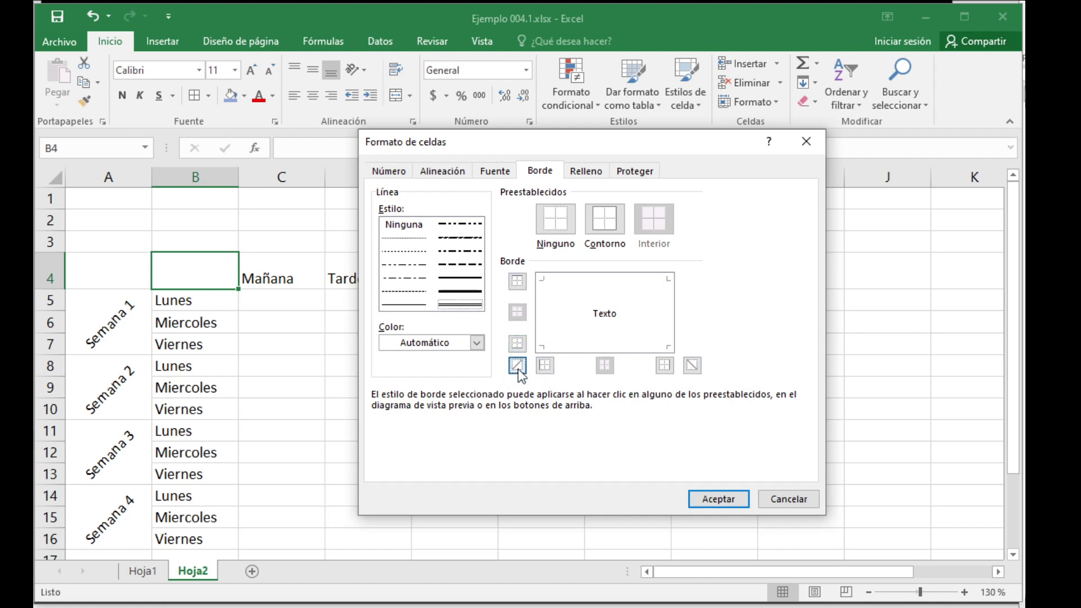
{"action": "left_click", "coordinate": [518, 367]}
{"action": "left_click", "coordinate": [518, 368]}
{"action": "left_click", "coordinate": [518, 367]}
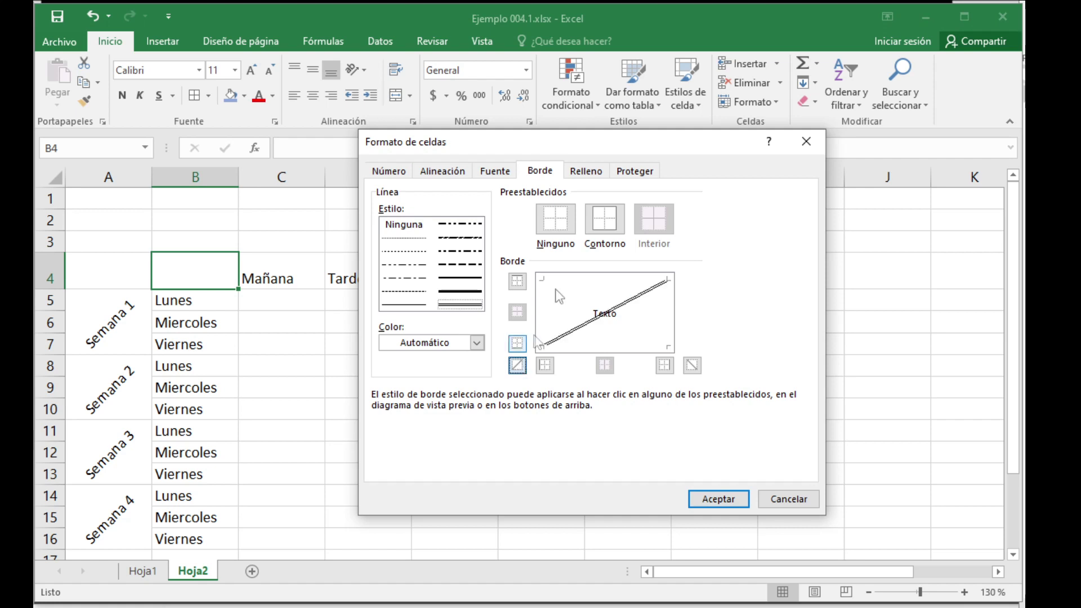
- Clear B4's trial borders and apply a double-line diagonal rising from the lower-left to the upper-right corner
{"action": "left_click", "coordinate": [557, 232]}
{"action": "left_click", "coordinate": [602, 221]}
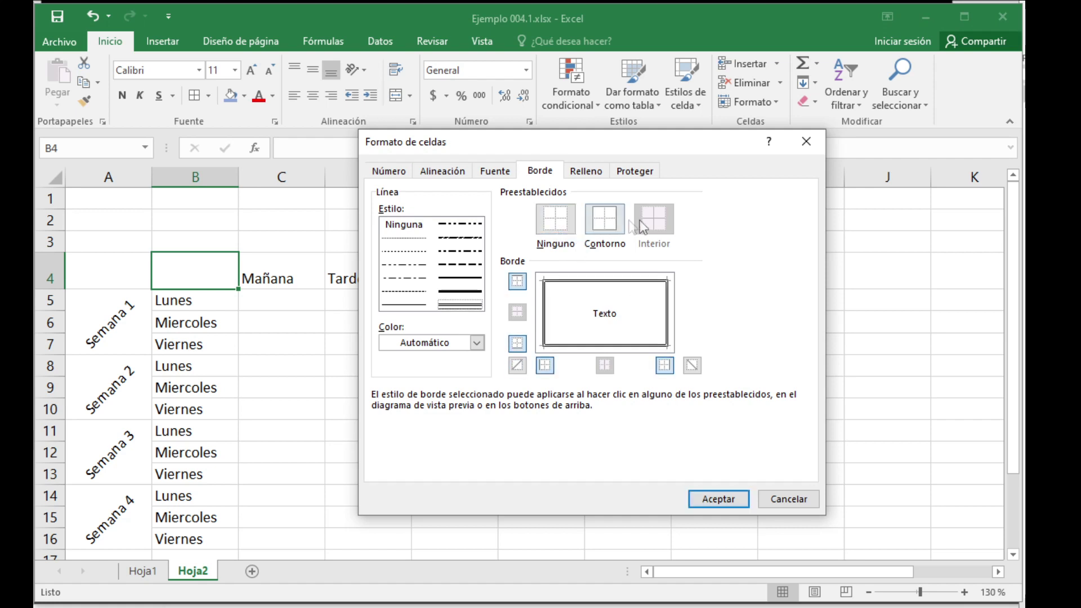
{"action": "left_click", "coordinate": [567, 231]}
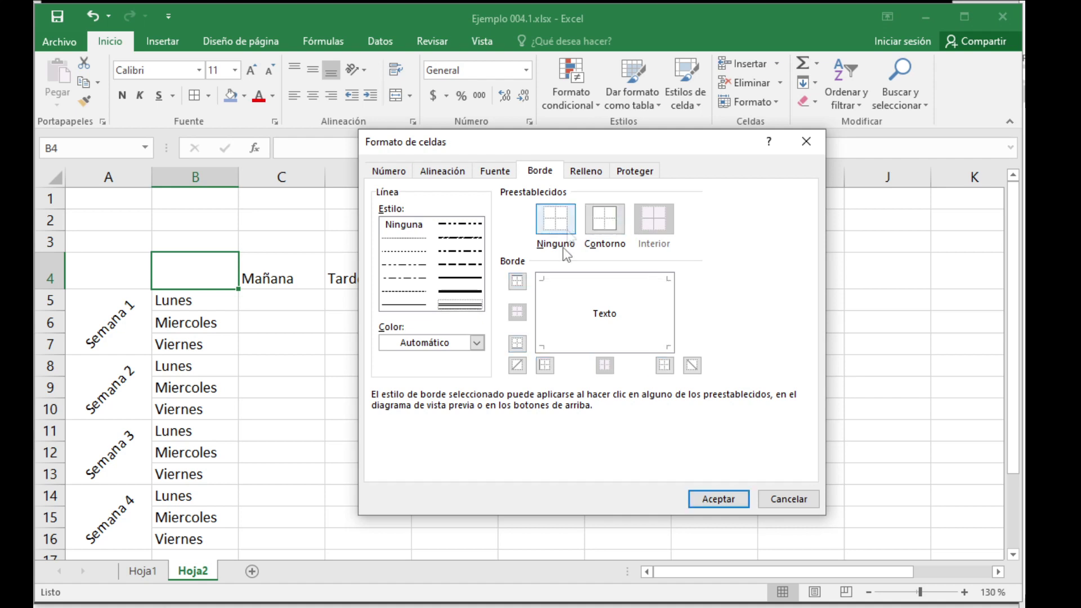
{"action": "left_click", "coordinate": [518, 368]}
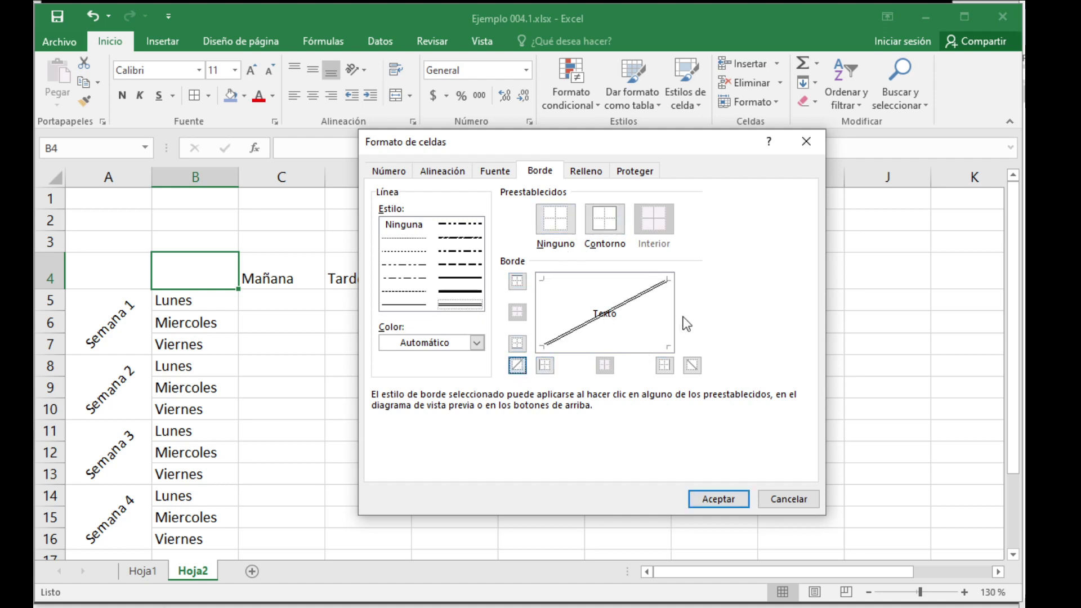
{"action": "left_click", "coordinate": [718, 499]}
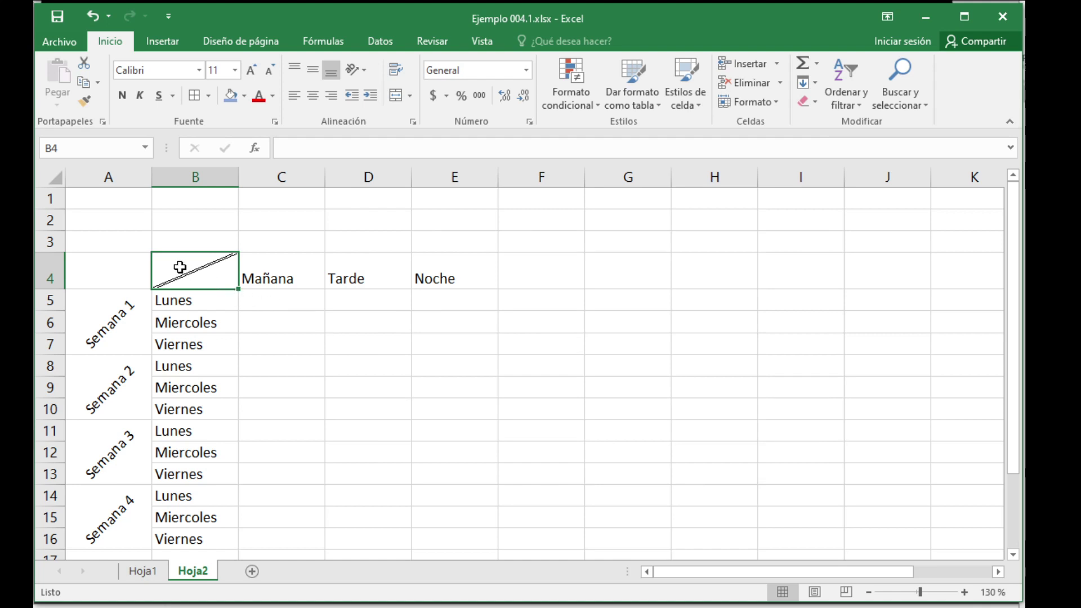
- Replace B4's diagonal with a double line running from the upper-left to the lower-right corner
{"action": "right_click", "coordinate": [219, 273]}
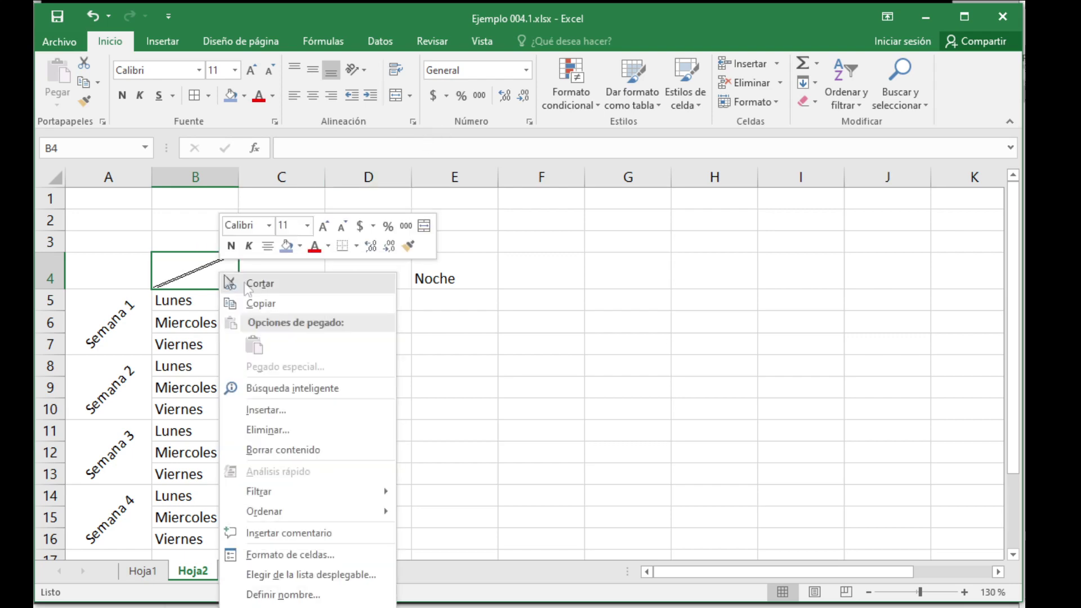
{"action": "left_click", "coordinate": [328, 554]}
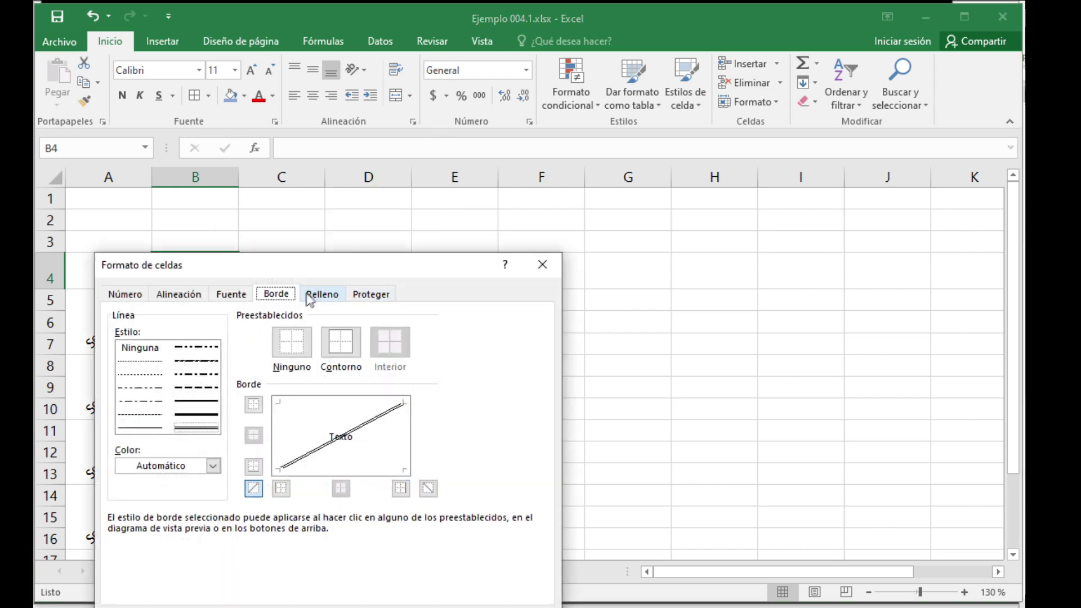
{"action": "left_click_drag", "start_coordinate": [362, 264], "coordinate": [667, 160]}
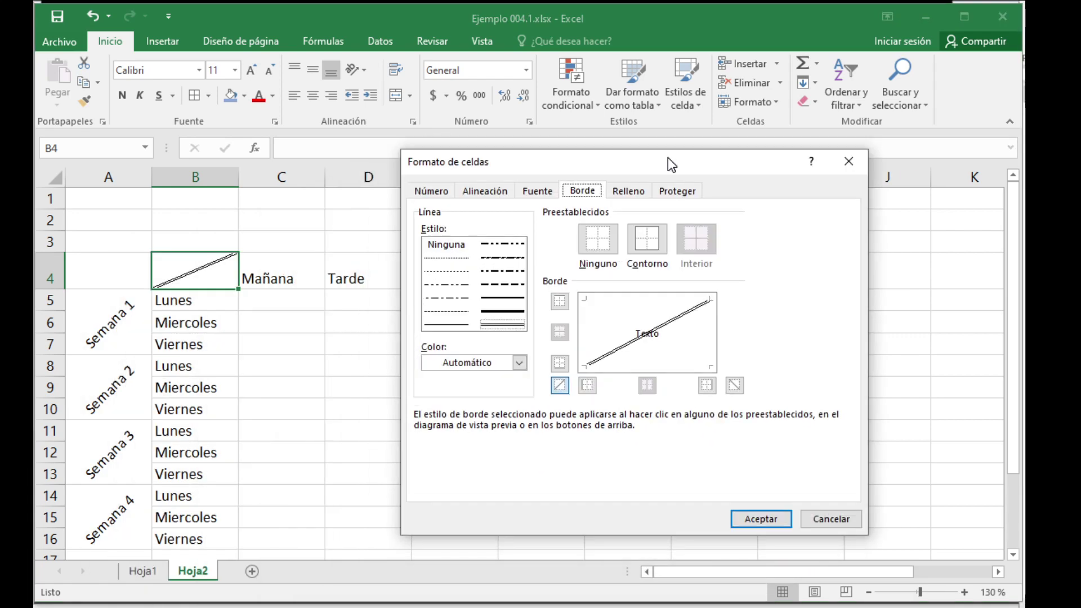
{"action": "left_click", "coordinate": [622, 319]}
{"action": "left_click", "coordinate": [627, 345]}
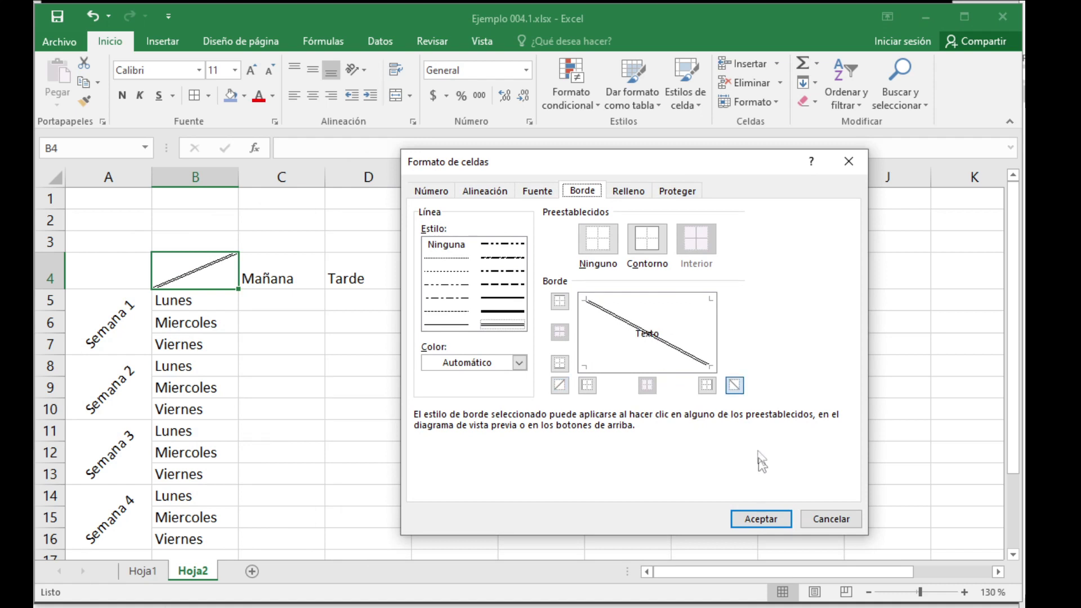
{"action": "left_click", "coordinate": [756, 520]}
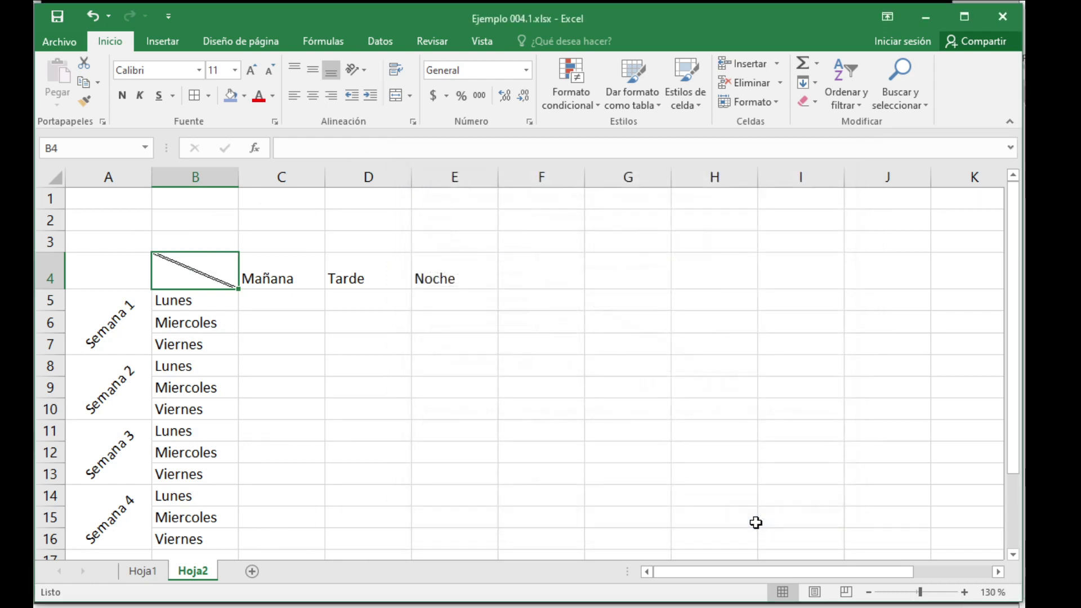
{"action": "double_click", "coordinate": [185, 276]}
{"action": "type", "text": "Dìa"}
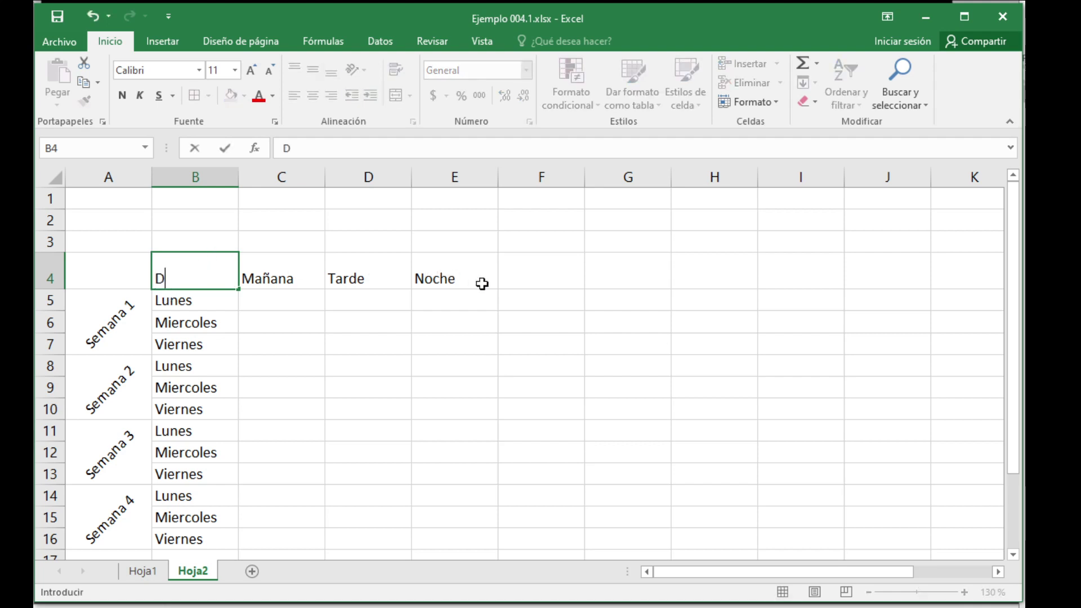
{"action": "key", "text": "BackSpace"}
{"action": "key", "text": "BackSpace"}
{"action": "key", "text": "BackSpace"}
{"action": "key", "text": "Escape"}
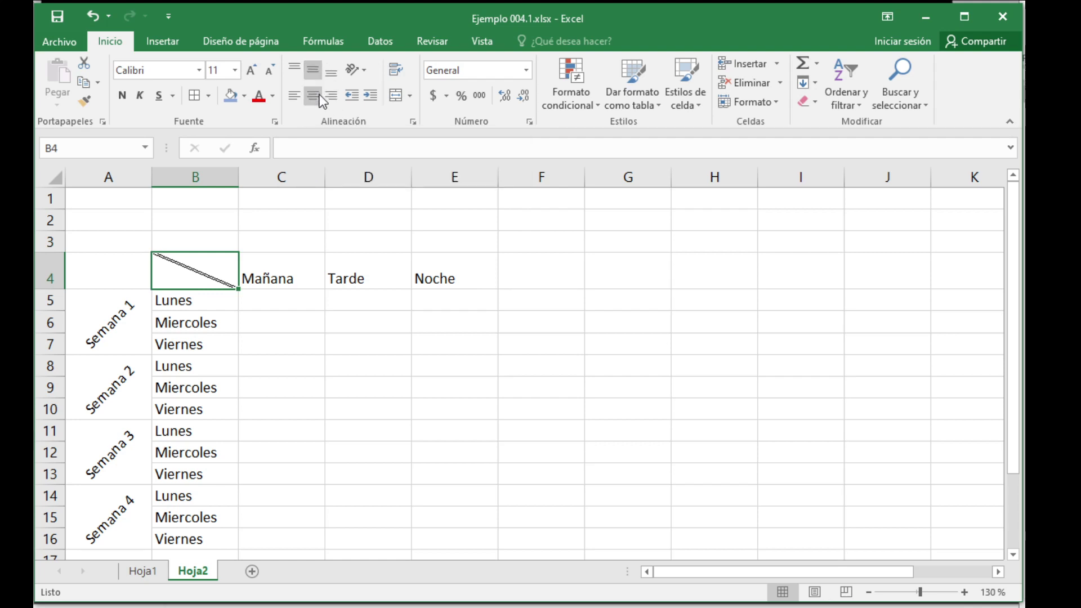
- Right-align cell B4 and reduce its font size to 8
{"action": "left_click", "coordinate": [315, 94]}
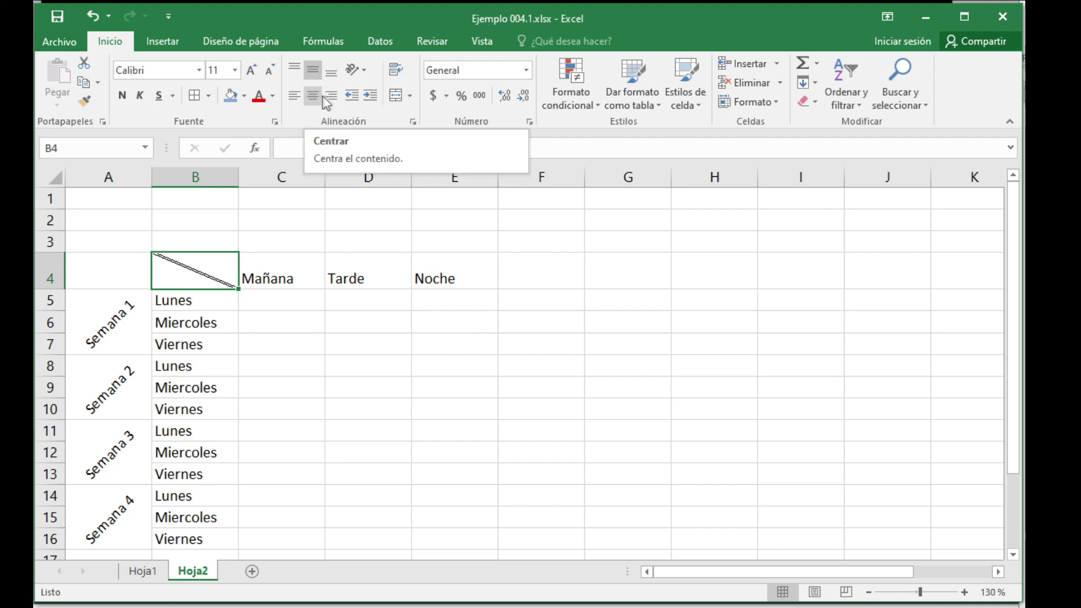
{"action": "left_click", "coordinate": [328, 96]}
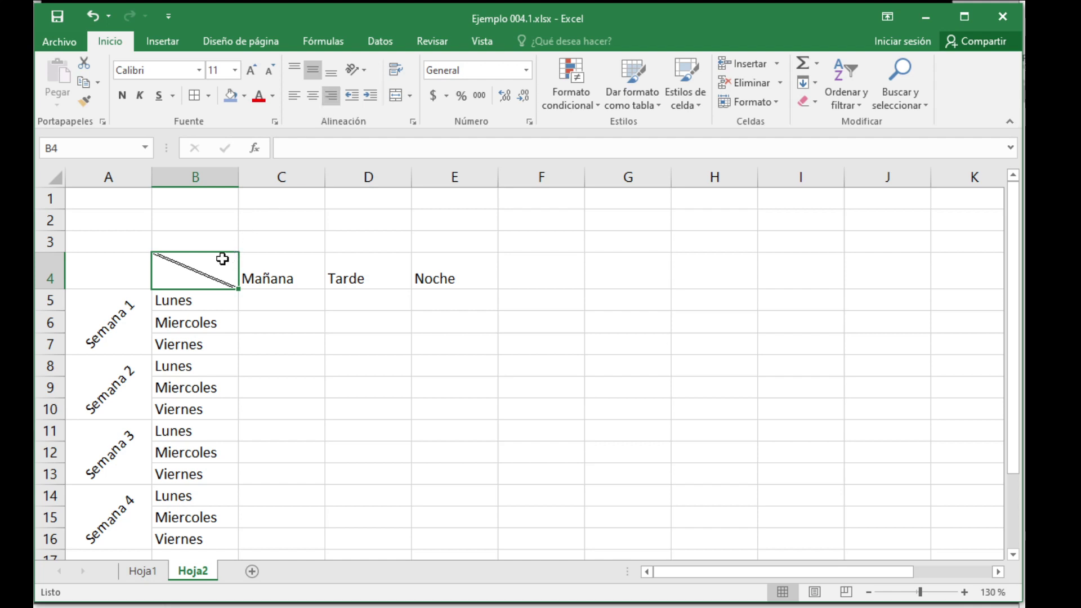
{"action": "type", "text": "jOR"}
{"action": "key", "text": "BackSpace"}
{"action": "key", "text": "BackSpace"}
{"action": "key", "text": "BackSpace"}
{"action": "left_click", "coordinate": [272, 69]}
{"action": "left_click", "coordinate": [272, 69]}
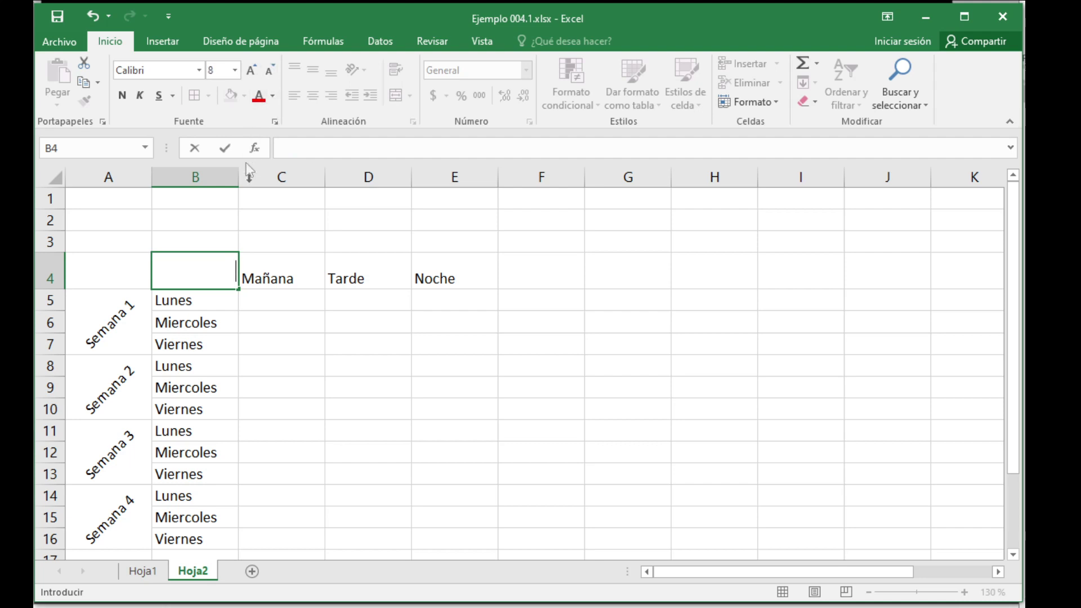
- Enter Jornada in the diagonally split cell B4
{"action": "type", "text": "jORNA"}
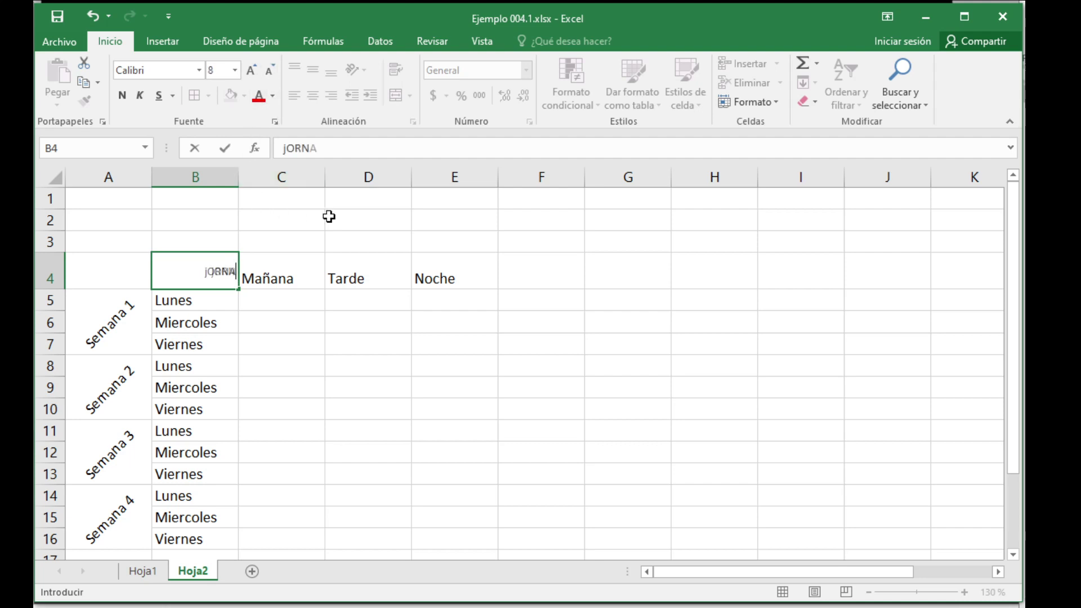
{"action": "key", "text": "BackSpace"}
{"action": "key", "text": "BackSpace"}
{"action": "key", "text": "BackSpace"}
{"action": "key", "text": "BackSpace"}
{"action": "key", "text": "BackSpace"}
{"action": "type", "text": "Jornada"}
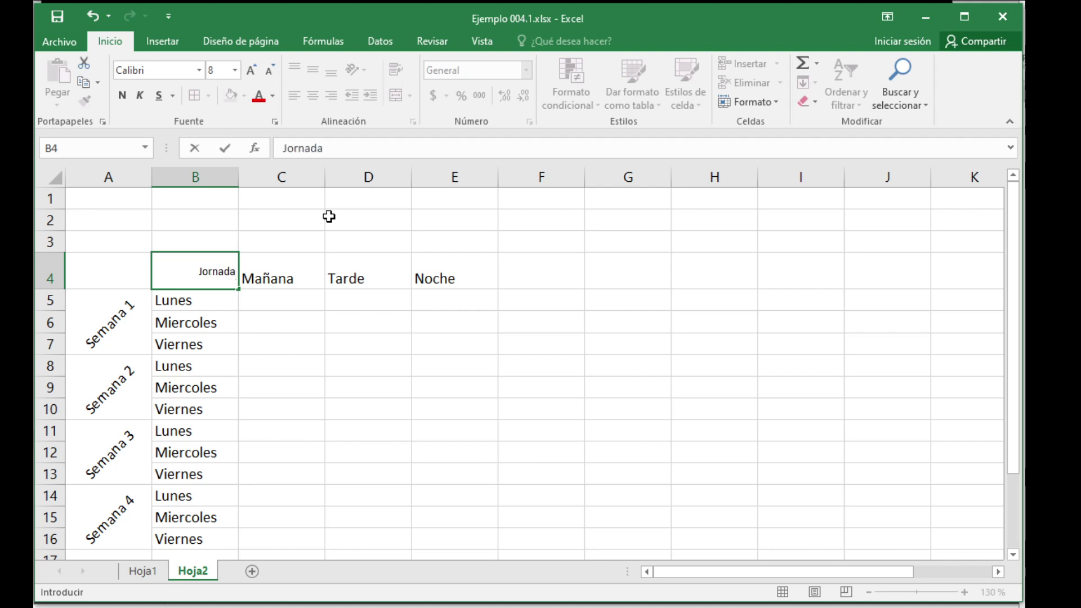
{"action": "left_click", "coordinate": [228, 343]}
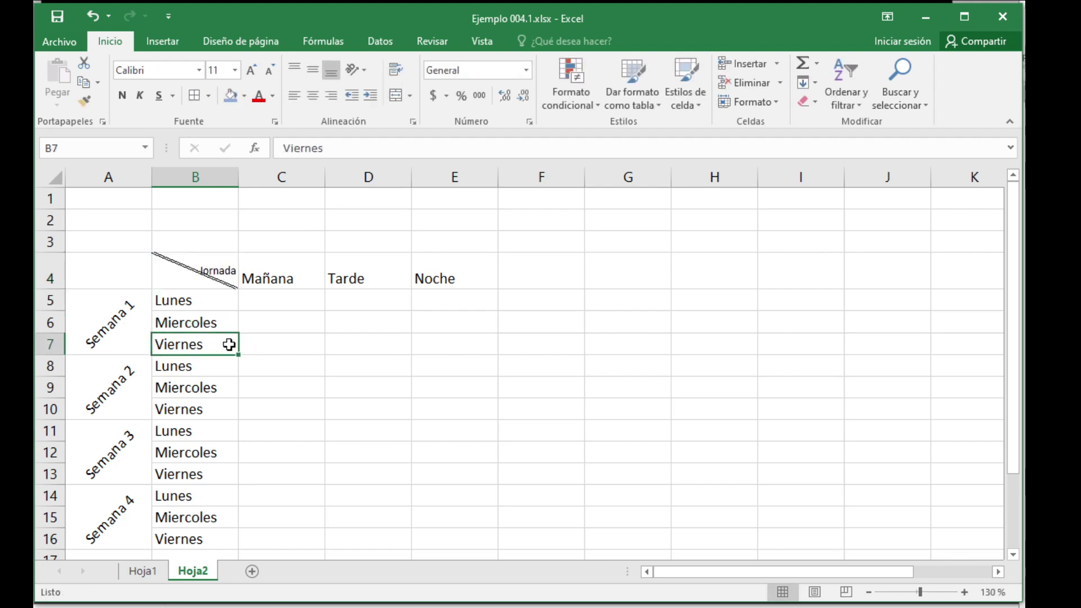
- Align Jornada to the top of B4 and adjust the height of row 4 to fit the split header
{"action": "left_click", "coordinate": [227, 268]}
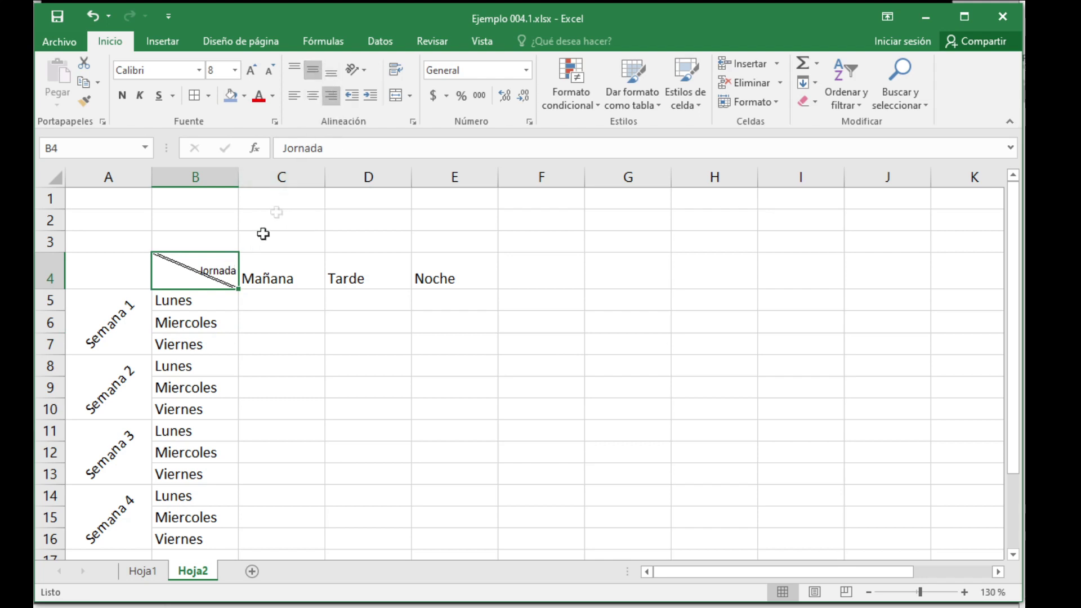
{"action": "left_click_drag", "start_coordinate": [59, 289], "coordinate": [59, 302]}
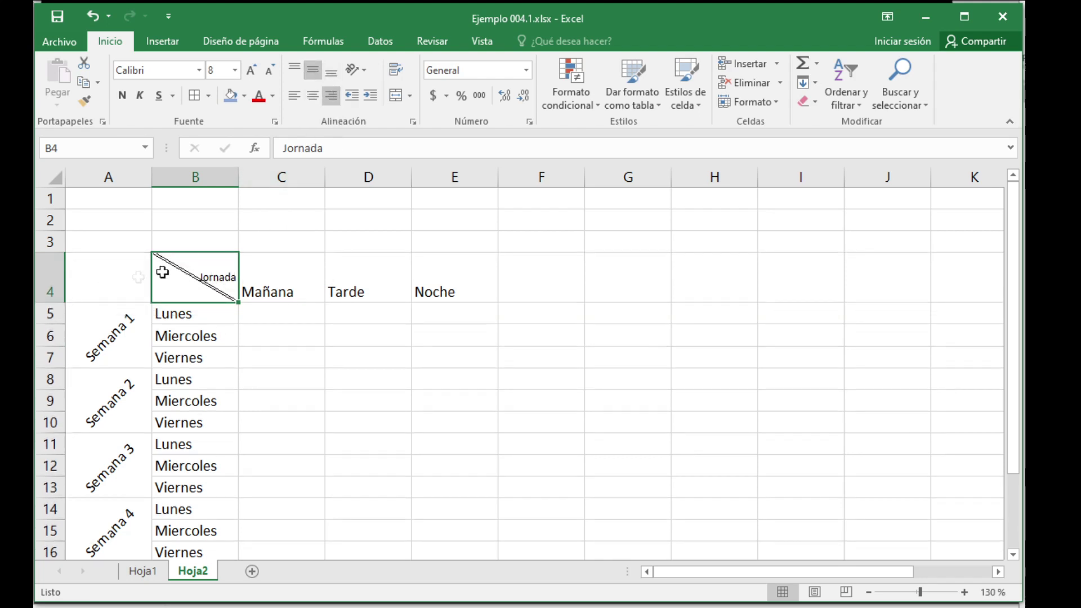
{"action": "left_click", "coordinate": [297, 67]}
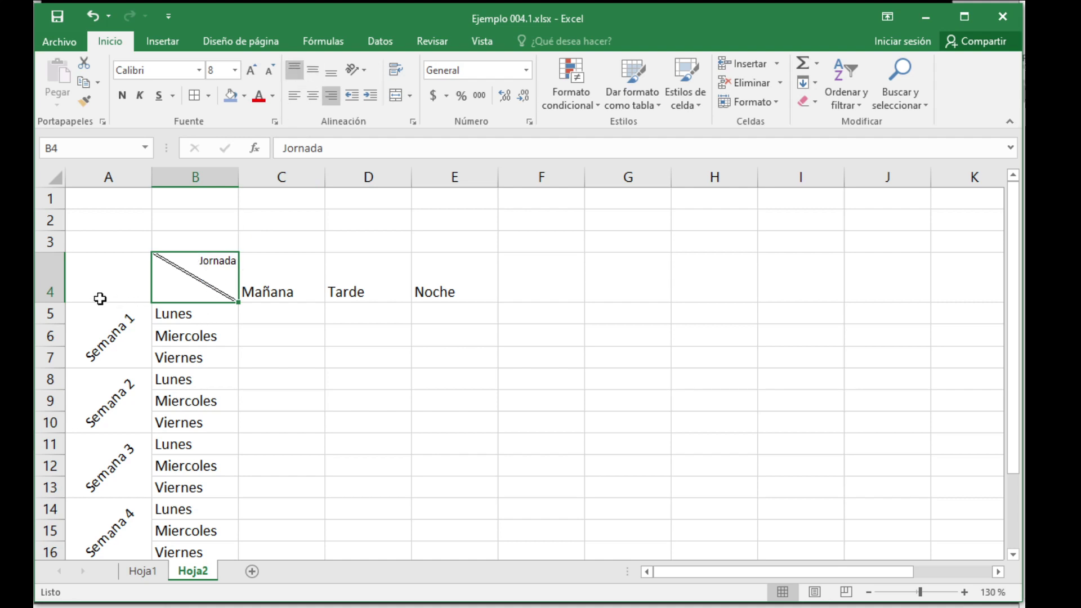
{"action": "left_click_drag", "start_coordinate": [62, 303], "coordinate": [63, 292]}
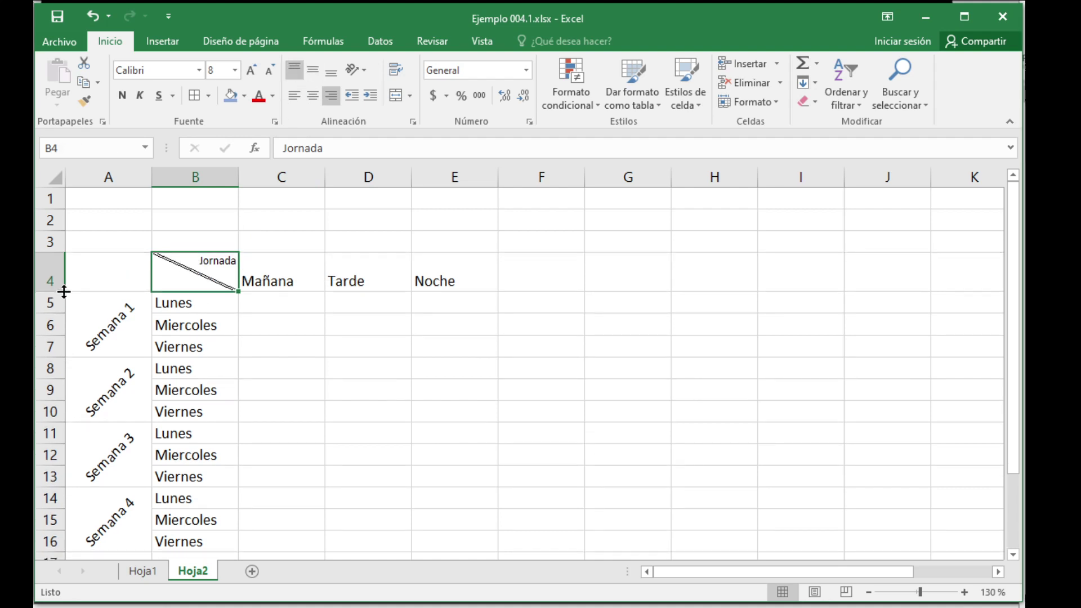
- Add Día as a second line of text beneath Jornada in cell B4
{"action": "left_click", "coordinate": [333, 151]}
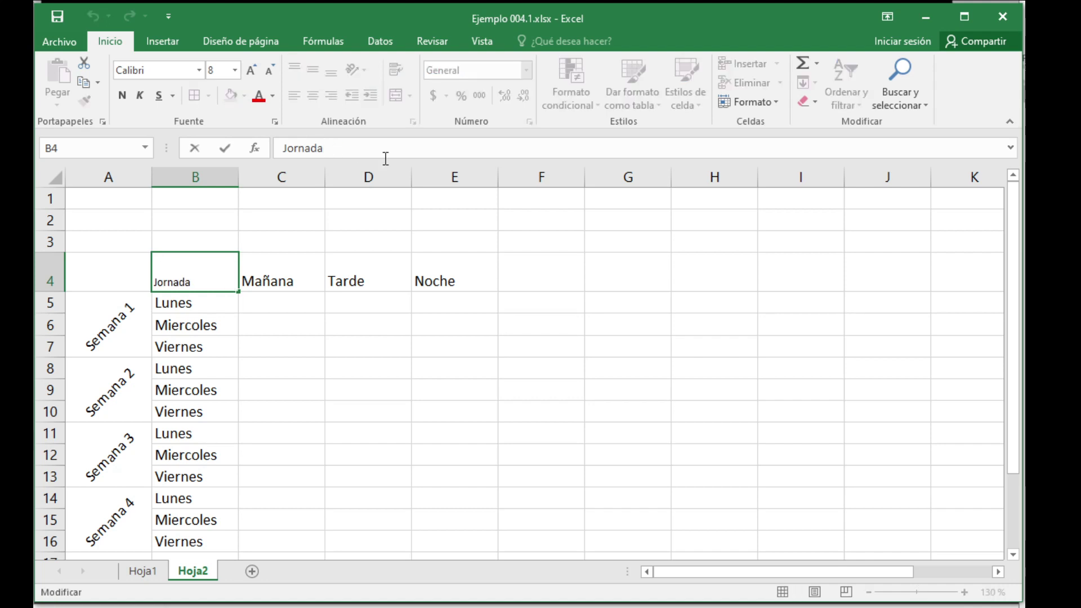
{"action": "key", "text": "BackSpace"}
{"action": "key", "text": "BackSpace"}
{"action": "key", "text": "BackSpace"}
{"action": "key", "text": "BackSpace"}
{"action": "key", "text": "BackSpace"}
{"action": "key", "text": "BackSpace"}
{"action": "key", "text": "BackSpace"}
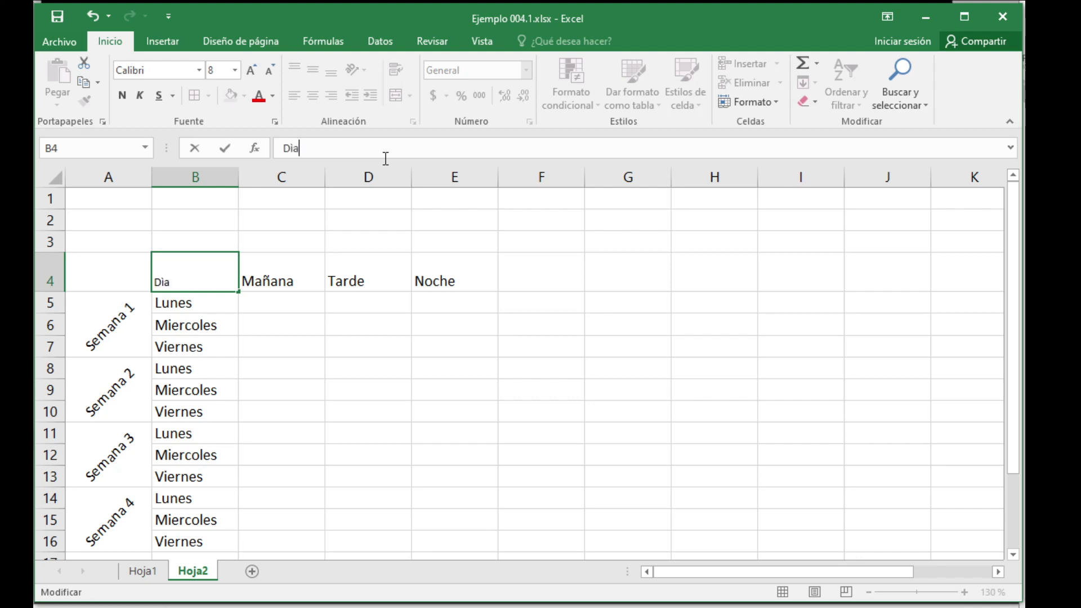
{"action": "type", "text": "Día"}
{"action": "key", "text": "Return"}
{"action": "key", "text": "Up"}
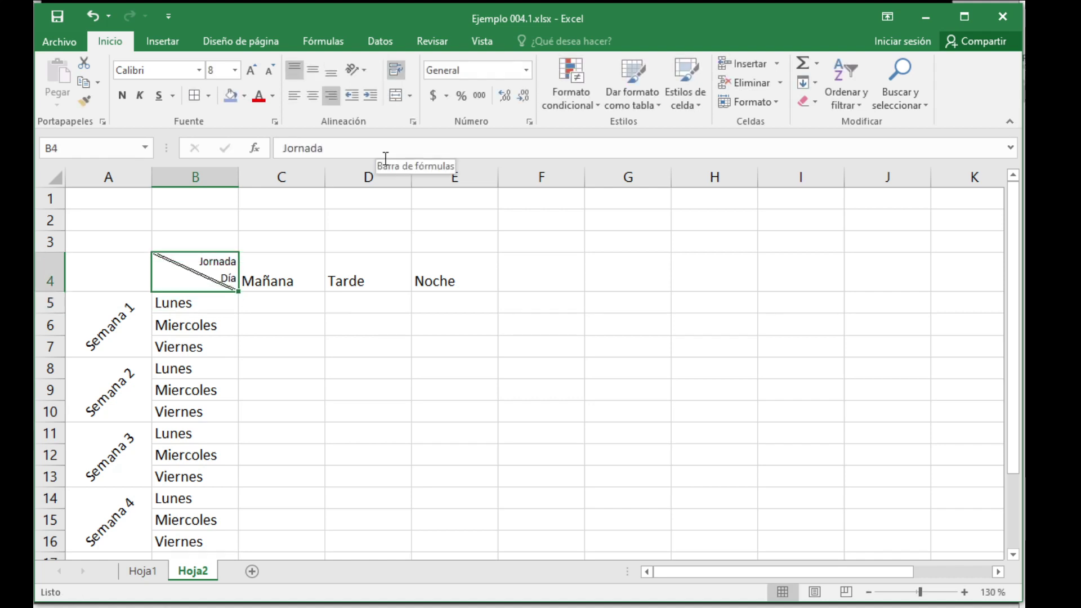
- Expand the formula bar and insert leading spaces before Día in cell B4
{"action": "left_click", "coordinate": [1010, 148]}
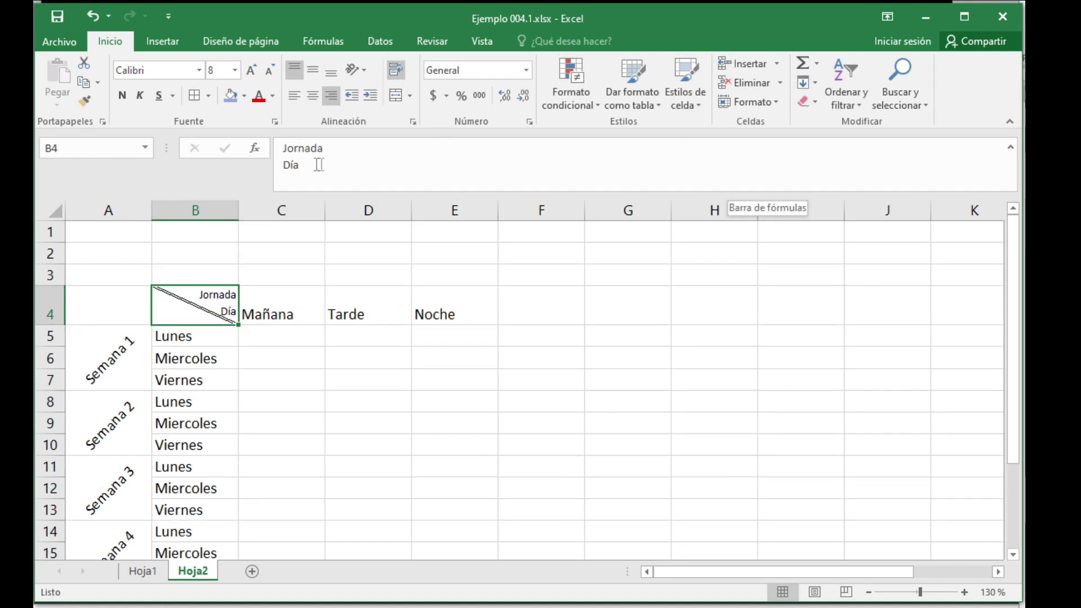
{"action": "left_click", "coordinate": [285, 167]}
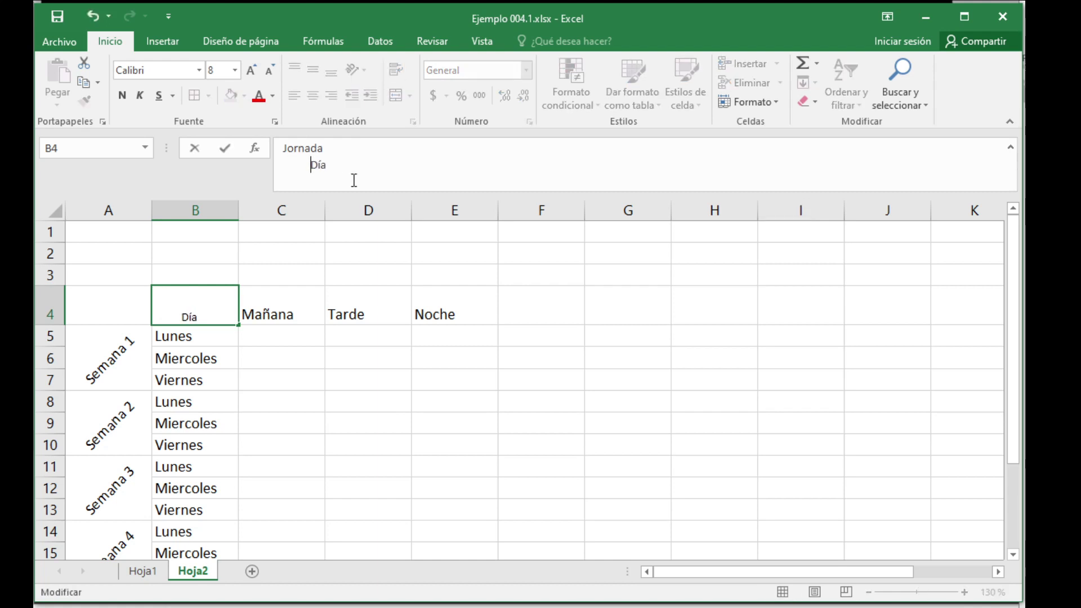
{"action": "left_click", "coordinate": [307, 367]}
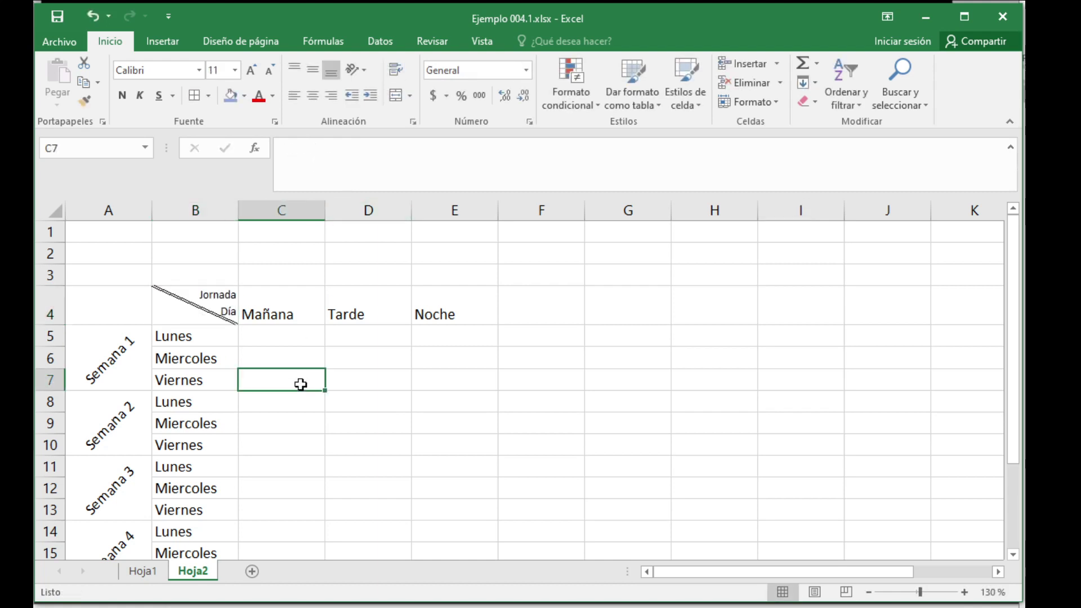
- Left-align cell B4 and insert leading spaces before Jornada to place it above the diagonal
{"action": "left_click", "coordinate": [214, 306]}
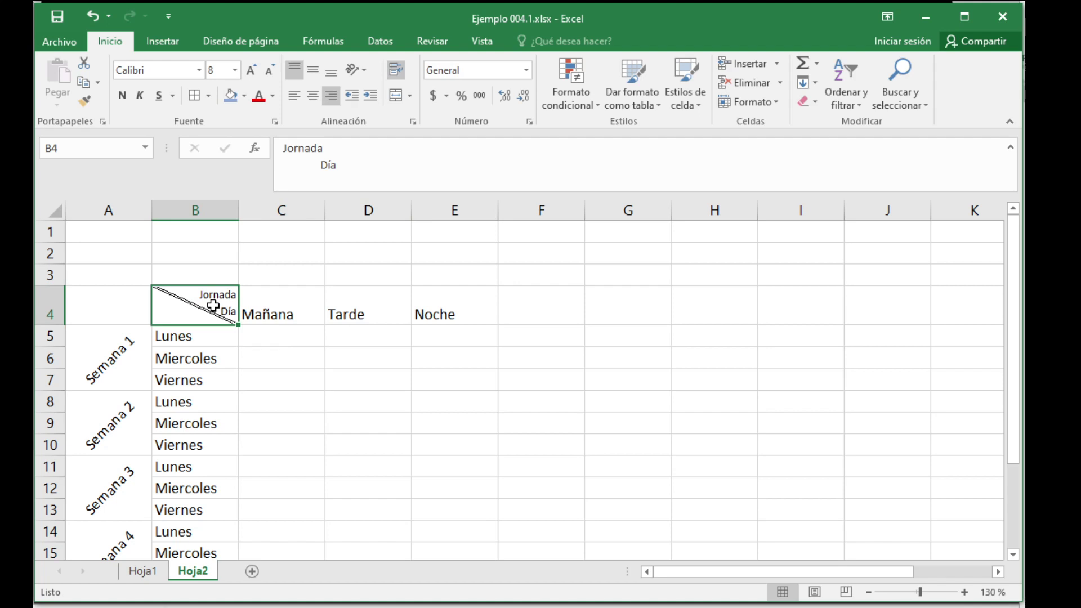
{"action": "left_click", "coordinate": [294, 97]}
{"action": "left_click", "coordinate": [284, 146]}
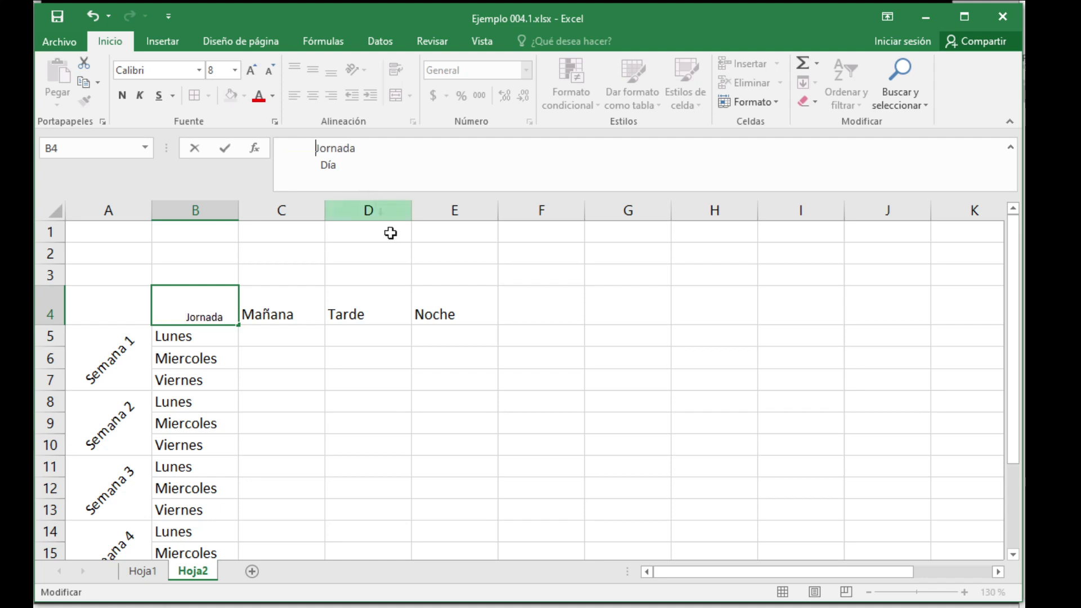
{"action": "left_click", "coordinate": [396, 379]}
{"action": "left_click", "coordinate": [418, 413]}
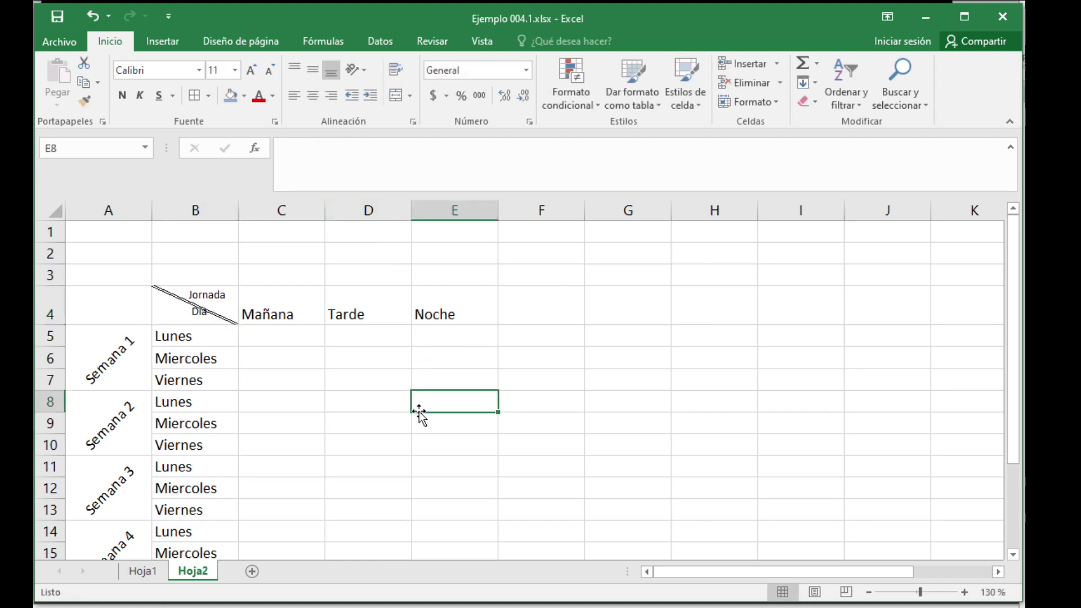
- Remove excess leading spaces before Día in B4 to place it below the diagonal
{"action": "left_click", "coordinate": [219, 316]}
{"action": "left_click", "coordinate": [326, 167]}
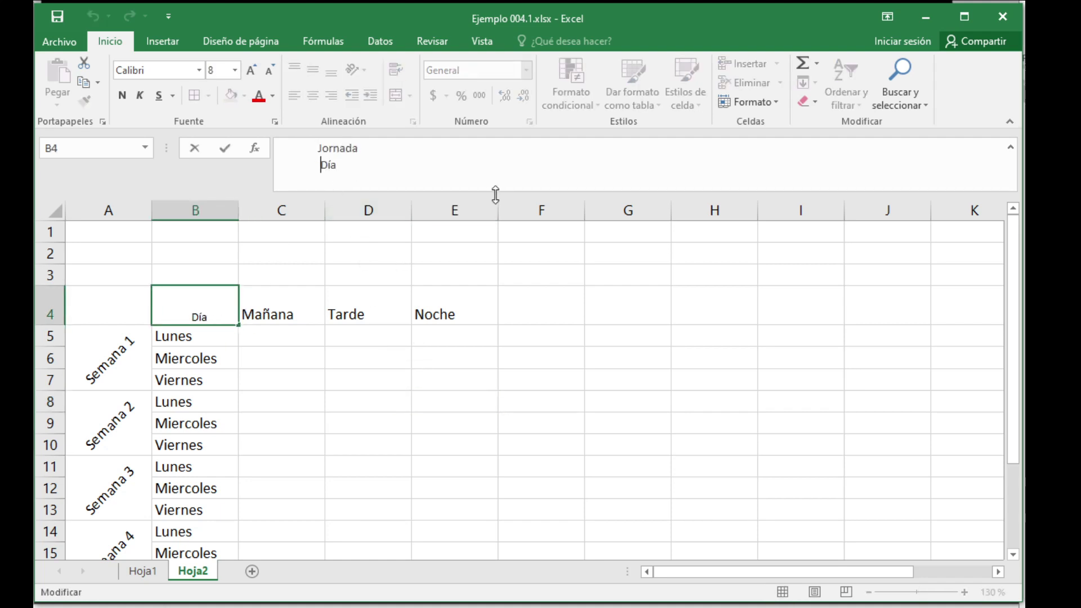
{"action": "key", "text": "BackSpace"}
{"action": "key", "text": "BackSpace"}
{"action": "key", "text": "BackSpace"}
{"action": "key", "text": "BackSpace"}
{"action": "key", "text": "BackSpace"}
{"action": "key", "text": "BackSpace"}
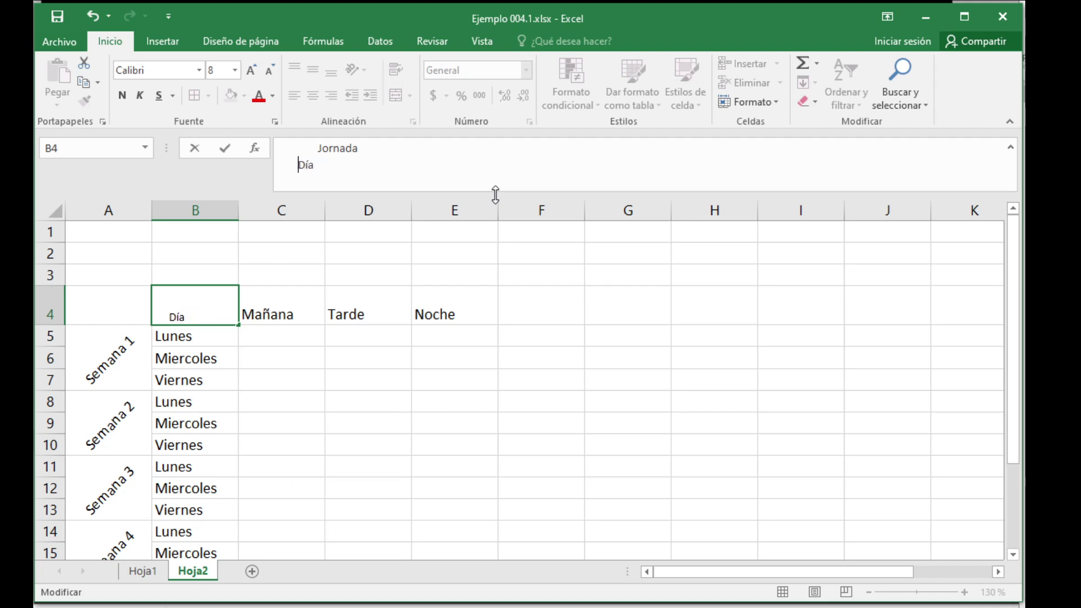
{"action": "key", "text": "Return"}
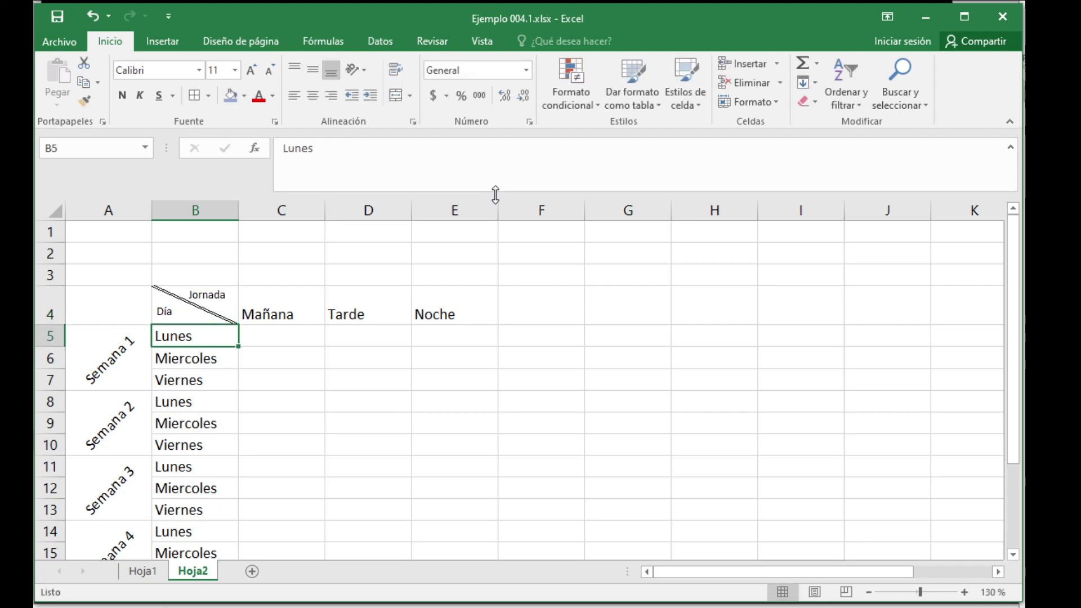
- Apply a border around the split header cell B4
{"action": "left_click_drag", "start_coordinate": [281, 358], "coordinate": [387, 389]}
{"action": "left_click", "coordinate": [383, 380]}
{"action": "left_click", "coordinate": [200, 306]}
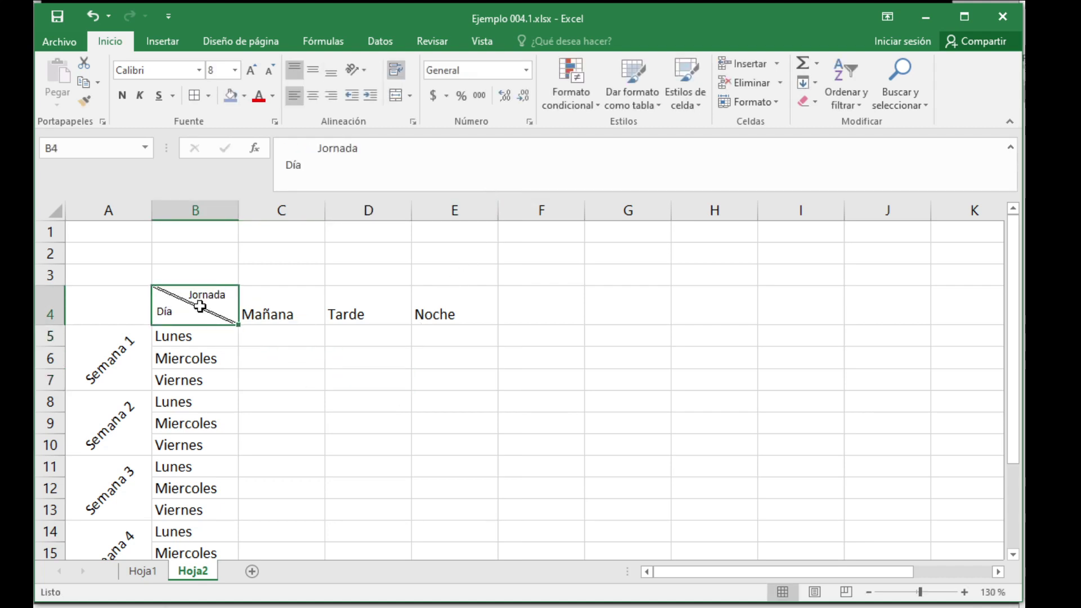
{"action": "left_click", "coordinate": [194, 96]}
{"action": "left_click", "coordinate": [265, 424]}
{"action": "left_click", "coordinate": [309, 377]}
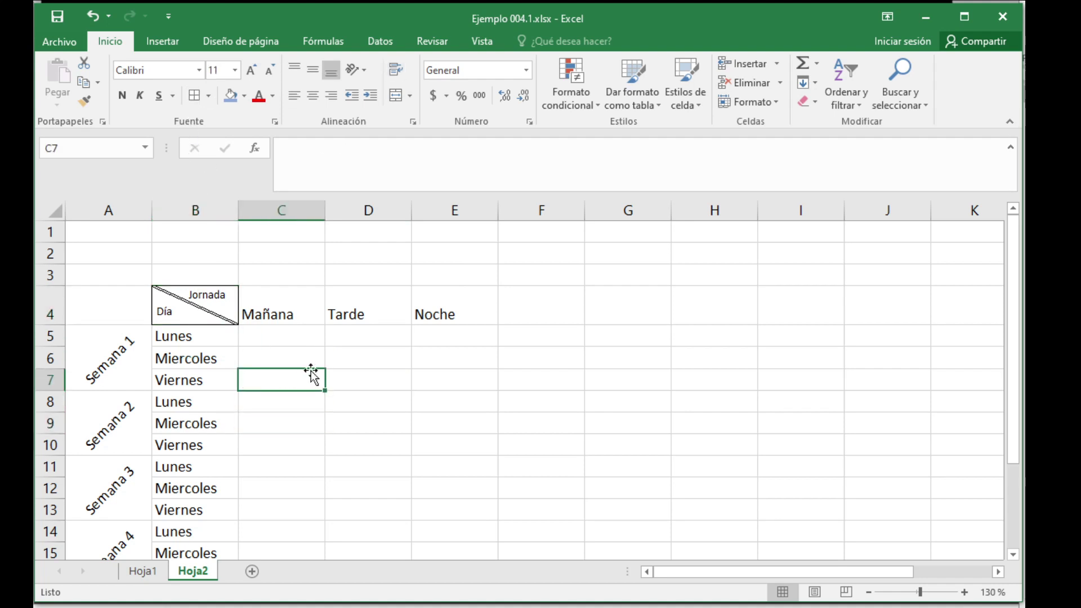
- Center the Mañana, Tarde and Noche headers in C4:E4 horizontally and vertically
{"action": "left_click_drag", "start_coordinate": [304, 313], "coordinate": [476, 313]}
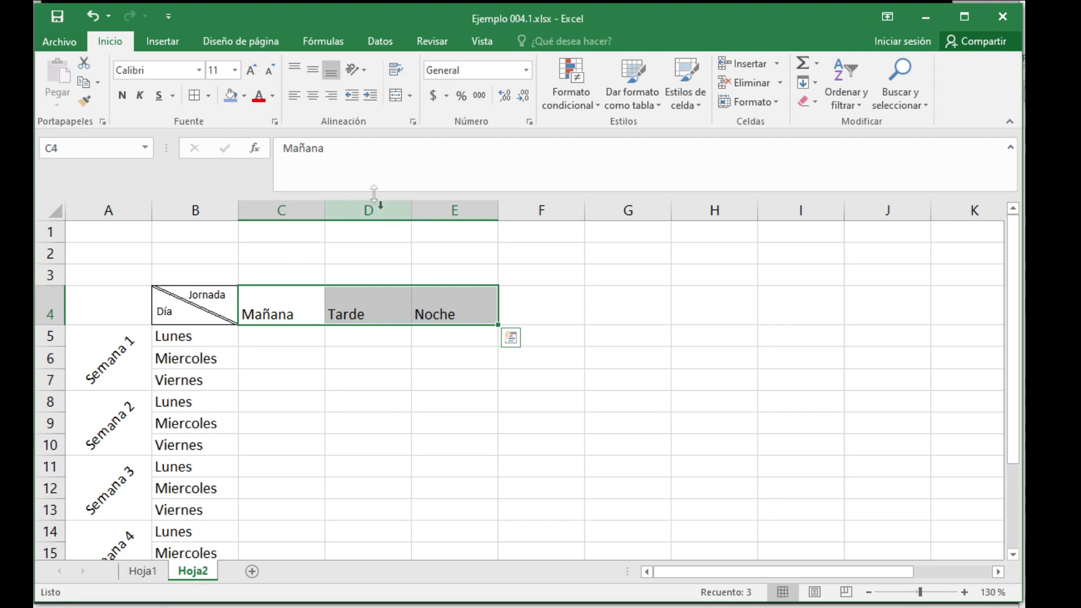
{"action": "left_click", "coordinate": [313, 96]}
{"action": "left_click", "coordinate": [313, 71]}
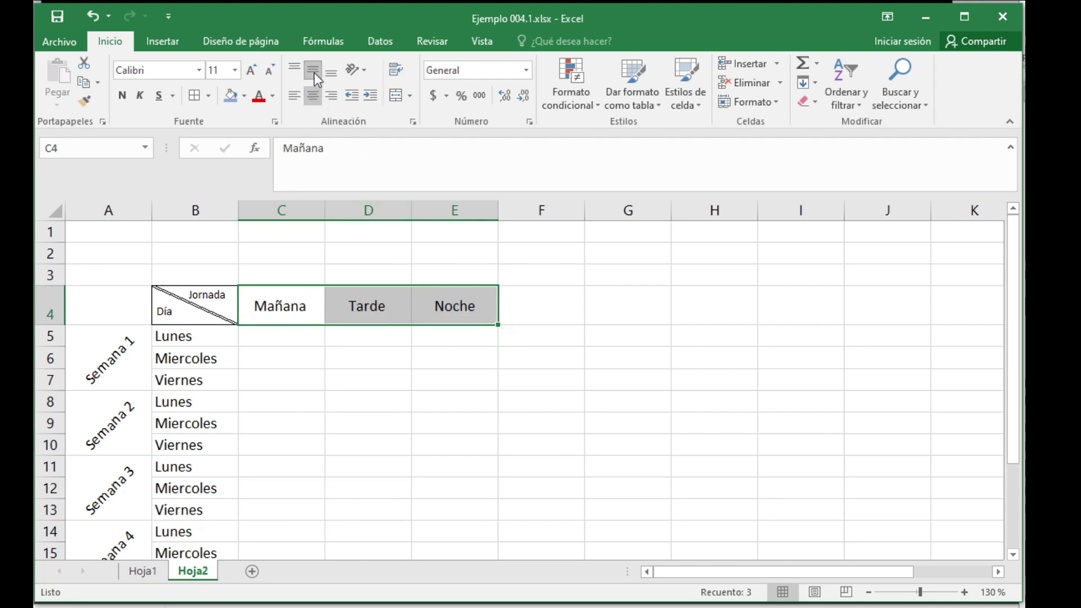
{"action": "left_click", "coordinate": [376, 443]}
- Apply all borders to the table range B4:E16 and to the merged week labels in A5:A16
{"action": "scroll", "coordinate": [377, 442], "scroll_direction": "down", "scroll_amount": 2}
{"action": "scroll", "coordinate": [378, 438], "scroll_direction": "up", "scroll_amount": 1}
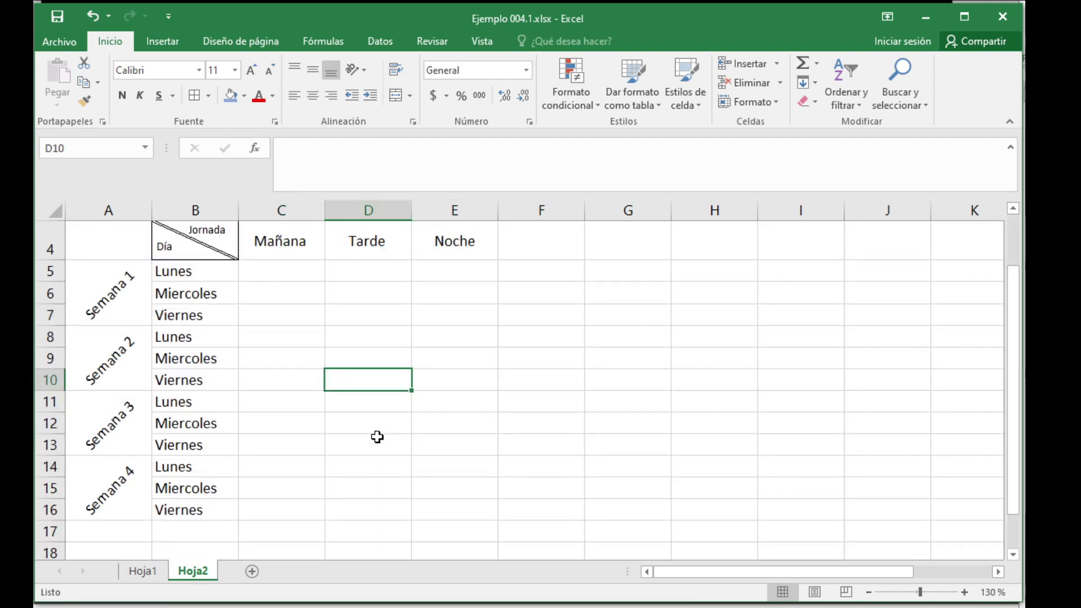
{"action": "scroll", "coordinate": [377, 437], "scroll_direction": "up", "scroll_amount": 1}
{"action": "scroll", "coordinate": [377, 437], "scroll_direction": "down", "scroll_amount": 1}
{"action": "scroll", "coordinate": [377, 436], "scroll_direction": "up", "scroll_amount": 1}
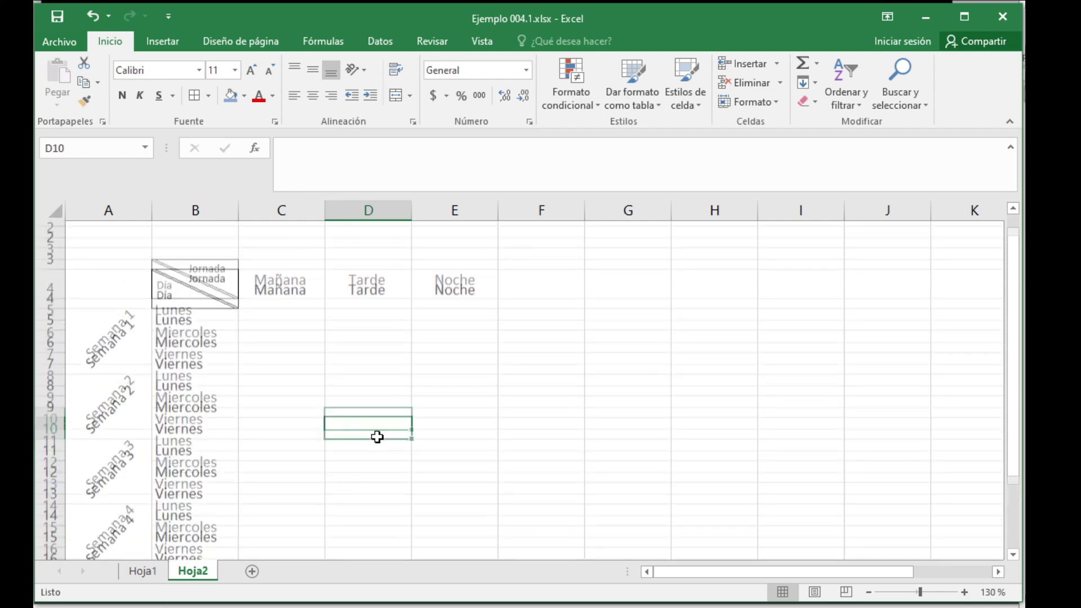
{"action": "left_click_drag", "start_coordinate": [197, 304], "coordinate": [437, 495]}
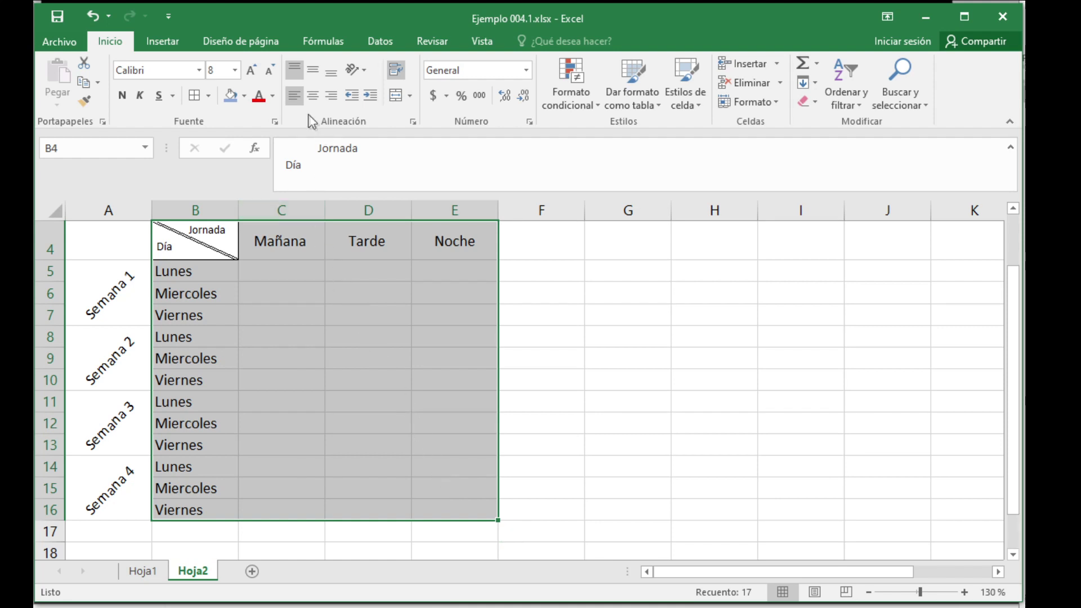
{"action": "left_click", "coordinate": [194, 96]}
{"action": "left_click_drag", "start_coordinate": [109, 293], "coordinate": [122, 484]}
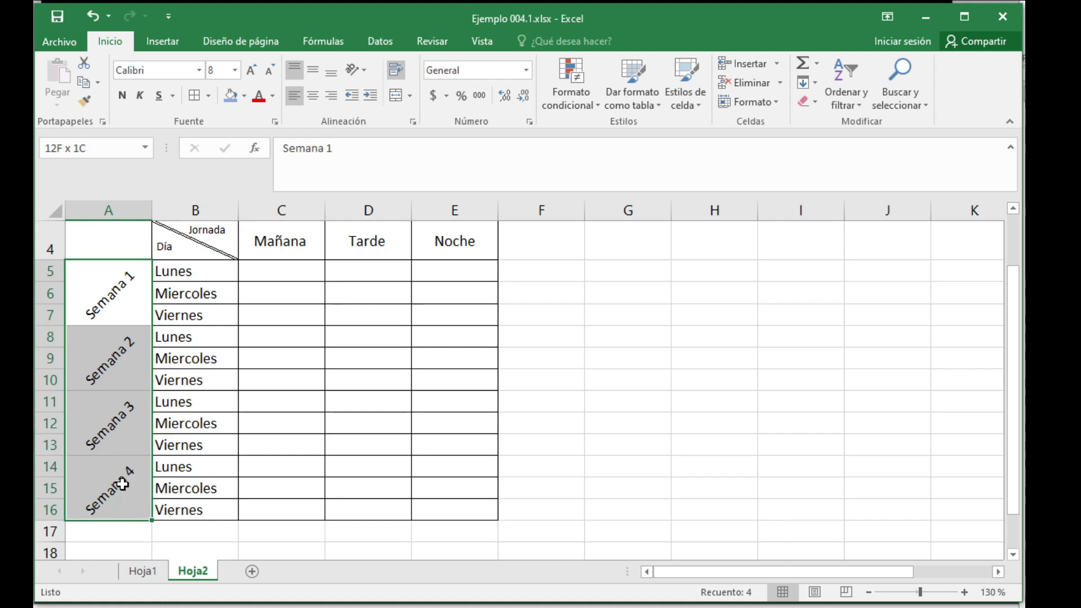
{"action": "left_click", "coordinate": [194, 97]}
{"action": "left_click", "coordinate": [285, 336]}
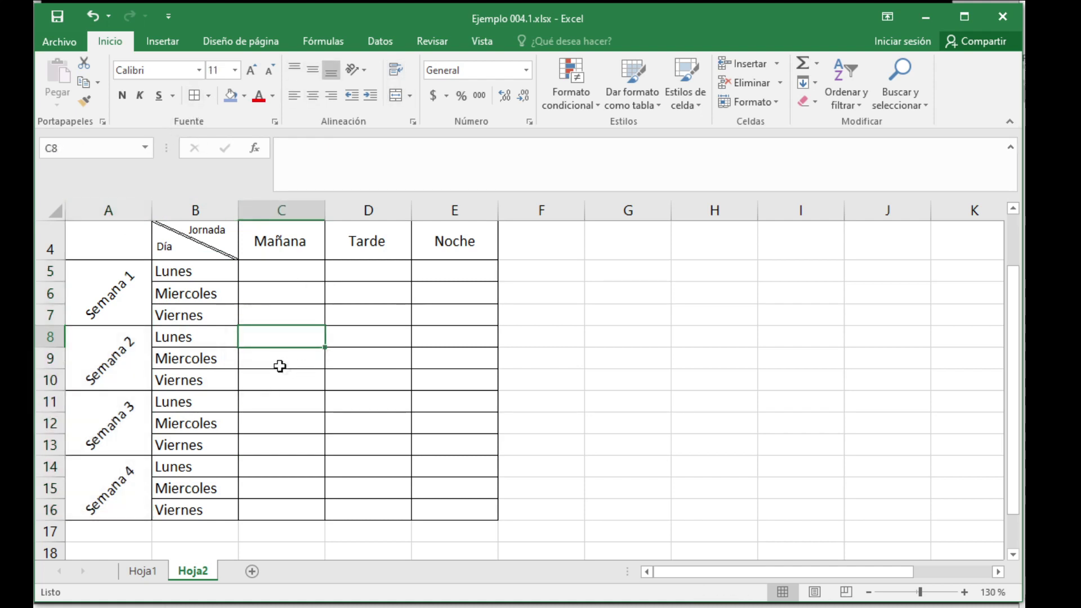
- Enter 5, 3 and 1 in C5:E5 for Lunes of Semana 1
{"action": "scroll", "coordinate": [280, 365], "scroll_direction": "up", "scroll_amount": 1}
{"action": "scroll", "coordinate": [277, 365], "scroll_direction": "down", "scroll_amount": 1}
{"action": "scroll", "coordinate": [278, 365], "scroll_direction": "up", "scroll_amount": 1}
{"action": "scroll", "coordinate": [278, 366], "scroll_direction": "down", "scroll_amount": 1}
{"action": "scroll", "coordinate": [277, 365], "scroll_direction": "up", "scroll_amount": 1}
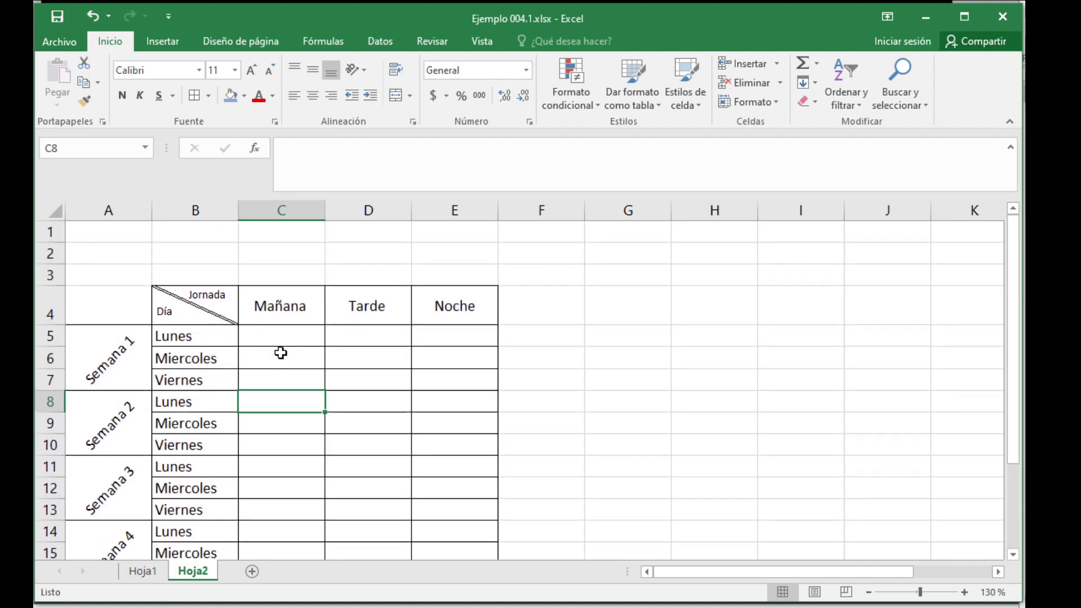
{"action": "left_click", "coordinate": [284, 340]}
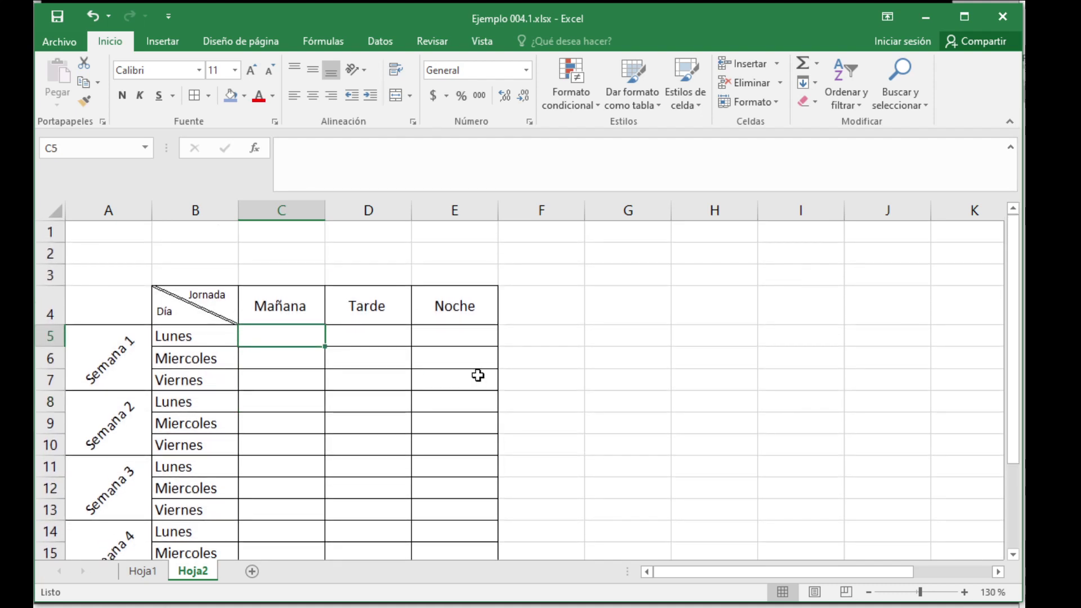
{"action": "type", "text": "5"}
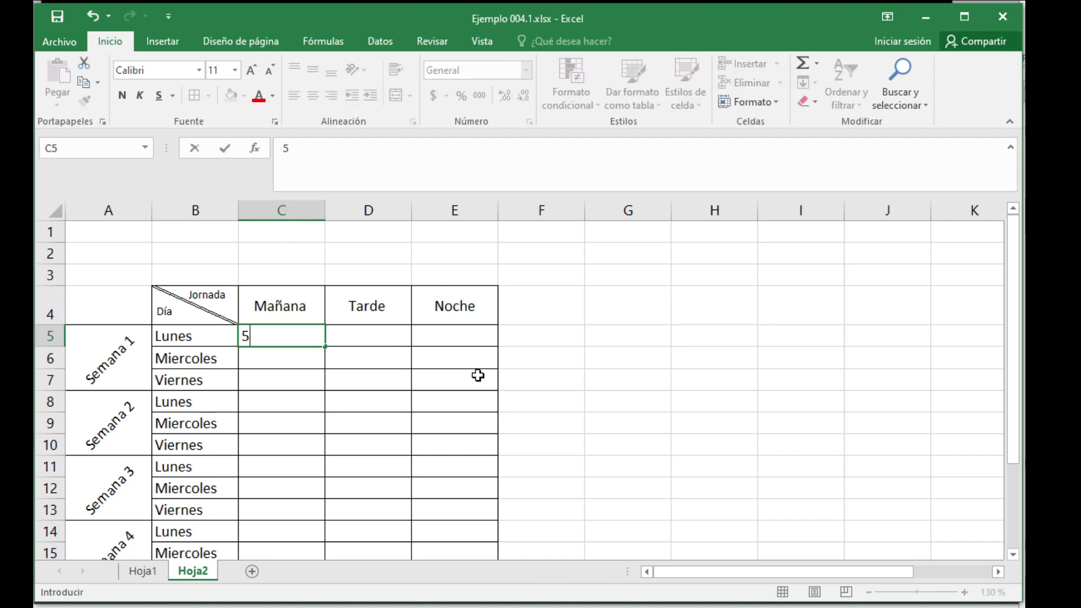
{"action": "key", "text": "Return"}
{"action": "key", "text": "Up"}
{"action": "key", "text": "Right"}
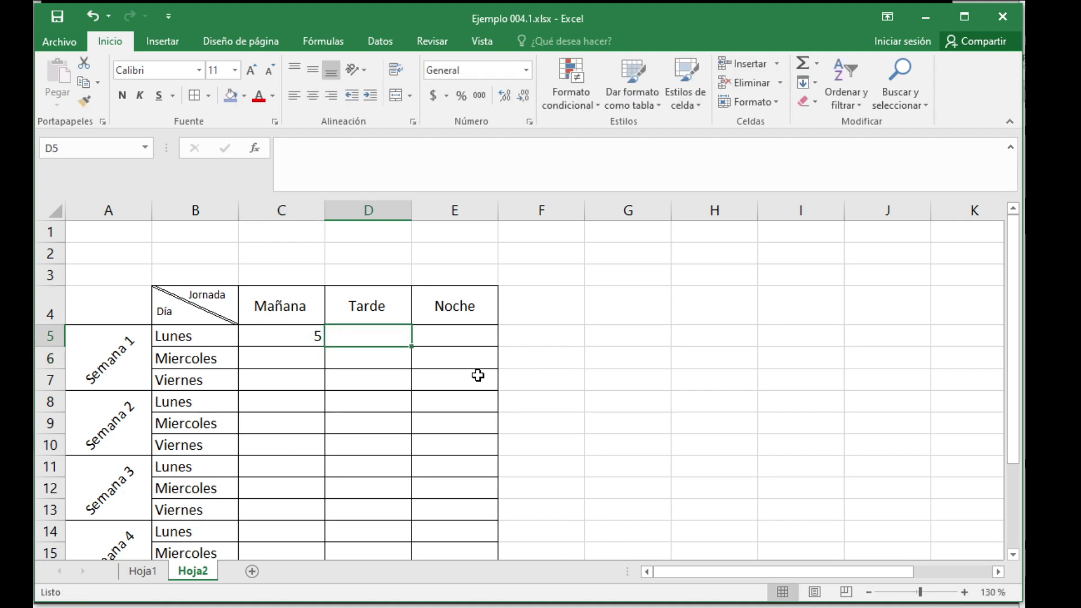
{"action": "type", "text": "3"}
{"action": "key", "text": "Return"}
{"action": "key", "text": "Up"}
{"action": "key", "text": "Right"}
{"action": "type", "text": "1"}
{"action": "key", "text": "Return"}
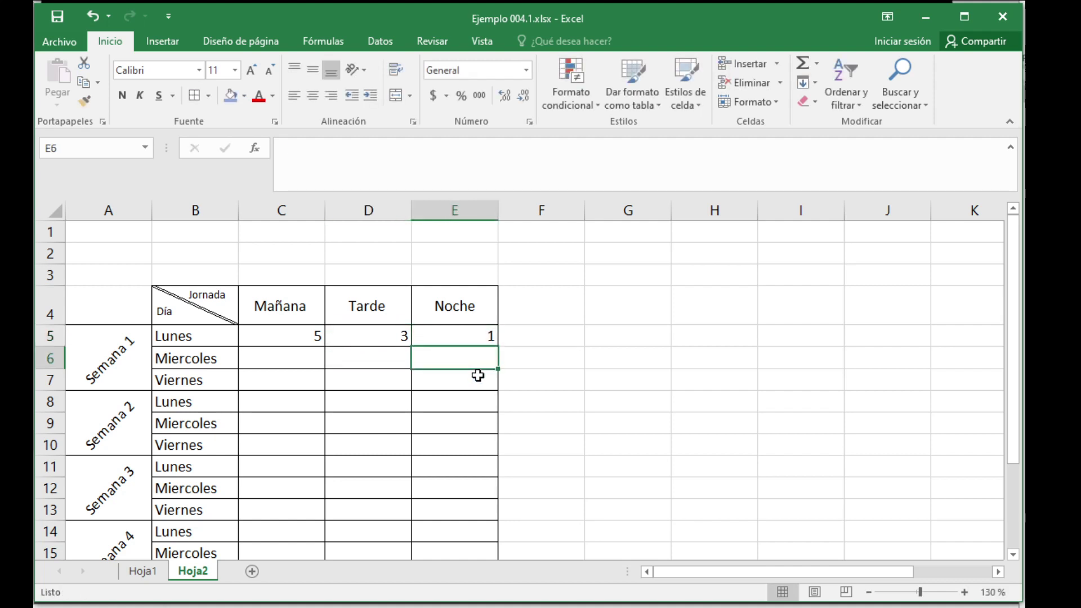
- Fill the Mañana column from C6 to C13 with 8, 6, 3, 4, 5, 5, 8 and 4
{"action": "key", "text": "Left"}
{"action": "key", "text": "Left"}
{"action": "type", "text": "8"}
{"action": "key", "text": "Return"}
{"action": "type", "text": "6"}
{"action": "key", "text": "Return"}
{"action": "type", "text": "3"}
{"action": "key", "text": "Return"}
{"action": "type", "text": "4"}
{"action": "key", "text": "Return"}
{"action": "type", "text": "5"}
{"action": "key", "text": "Return"}
{"action": "type", "text": "5"}
{"action": "key", "text": "Return"}
{"action": "type", "text": "8"}
{"action": "key", "text": "Return"}
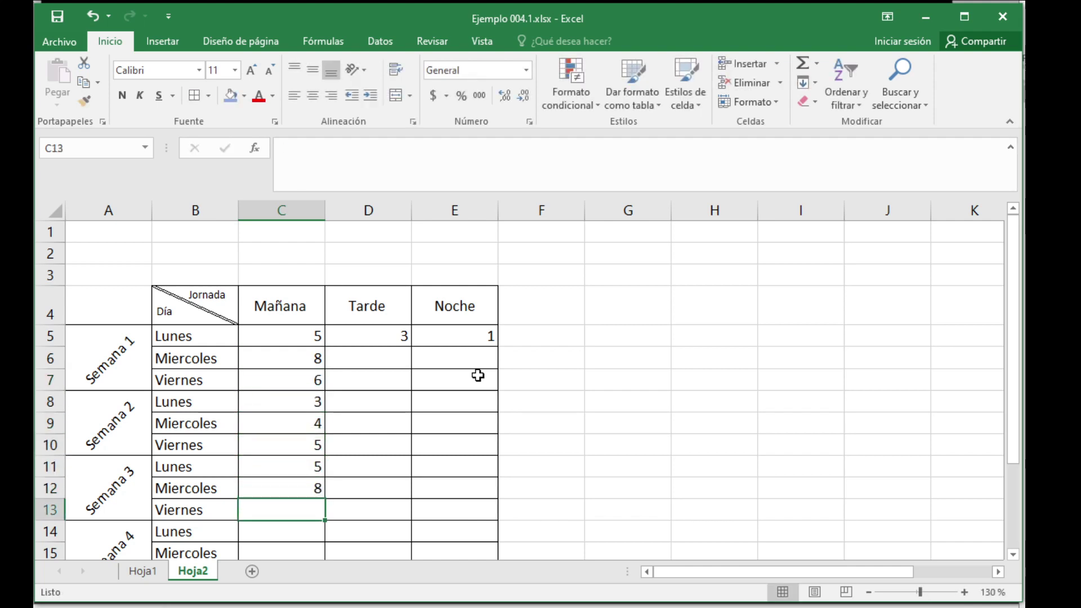
{"action": "type", "text": "4"}
{"action": "key", "text": "Return"}
- Enter 12, 2, 5, 4, 24, 1, 5, 8 in D6:D13 and 5, 7, 4, 2, 1, 5, 5, 6 in E6:E13
{"action": "key", "text": "Up"}
{"action": "key", "text": "Up"}
{"action": "key", "text": "Up"}
{"action": "key", "text": "Up"}
{"action": "key", "text": "Up"}
{"action": "key", "text": "Up"}
{"action": "key", "text": "Up"}
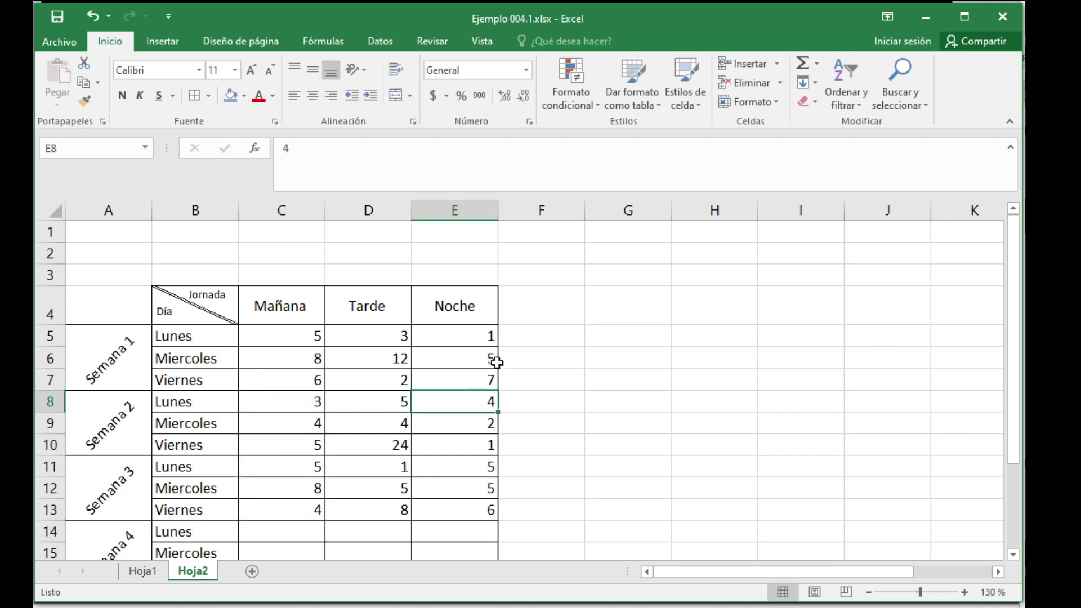
- Center the contents of the data range C5:E16 horizontally and vertically
{"action": "scroll", "coordinate": [524, 354], "scroll_direction": "down", "scroll_amount": 1}
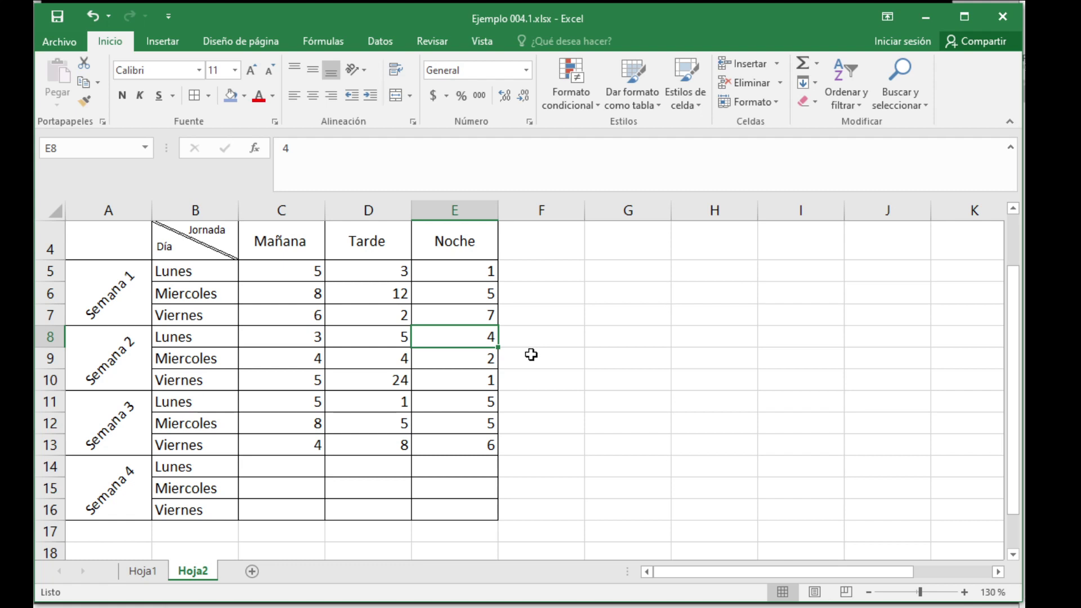
{"action": "scroll", "coordinate": [529, 355], "scroll_direction": "up", "scroll_amount": 1}
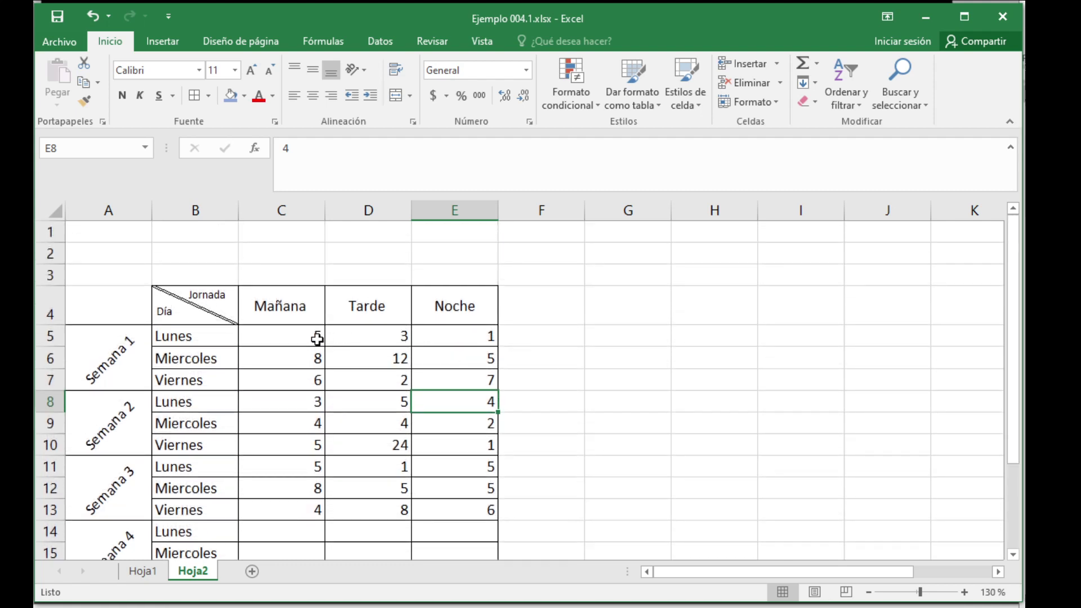
{"action": "left_click", "coordinate": [317, 338]}
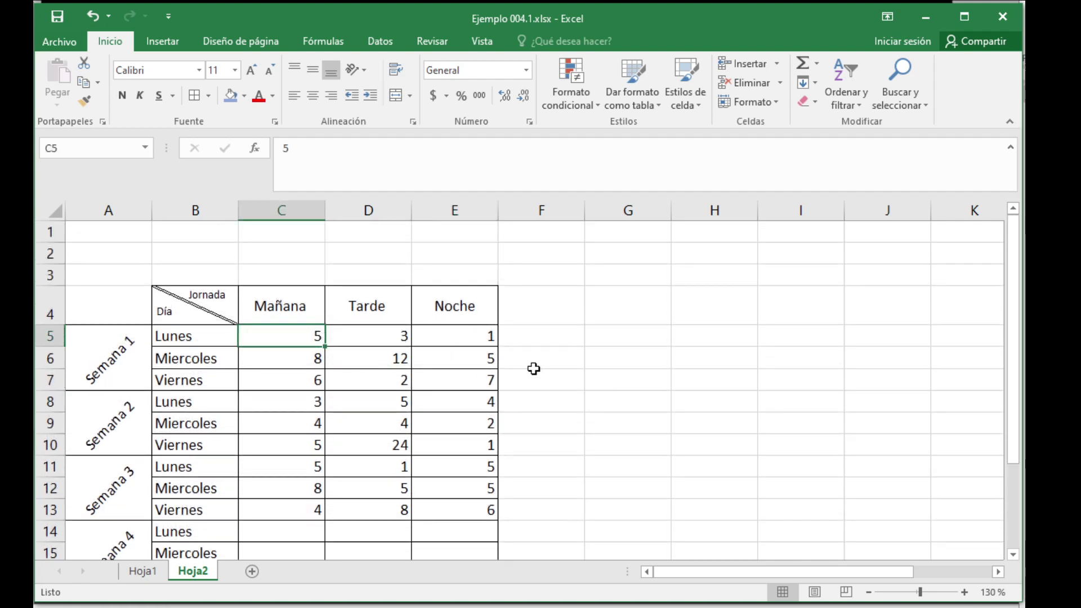
{"action": "left_click", "coordinate": [489, 364]}
{"action": "scroll", "coordinate": [529, 369], "scroll_direction": "down", "scroll_amount": 1}
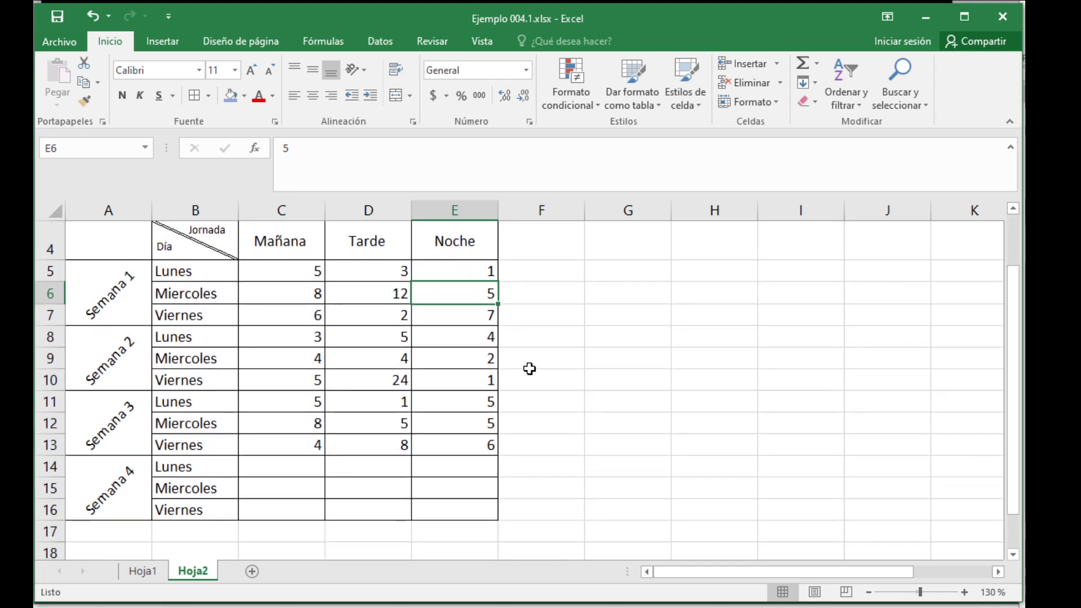
{"action": "left_click_drag", "start_coordinate": [289, 270], "coordinate": [457, 519]}
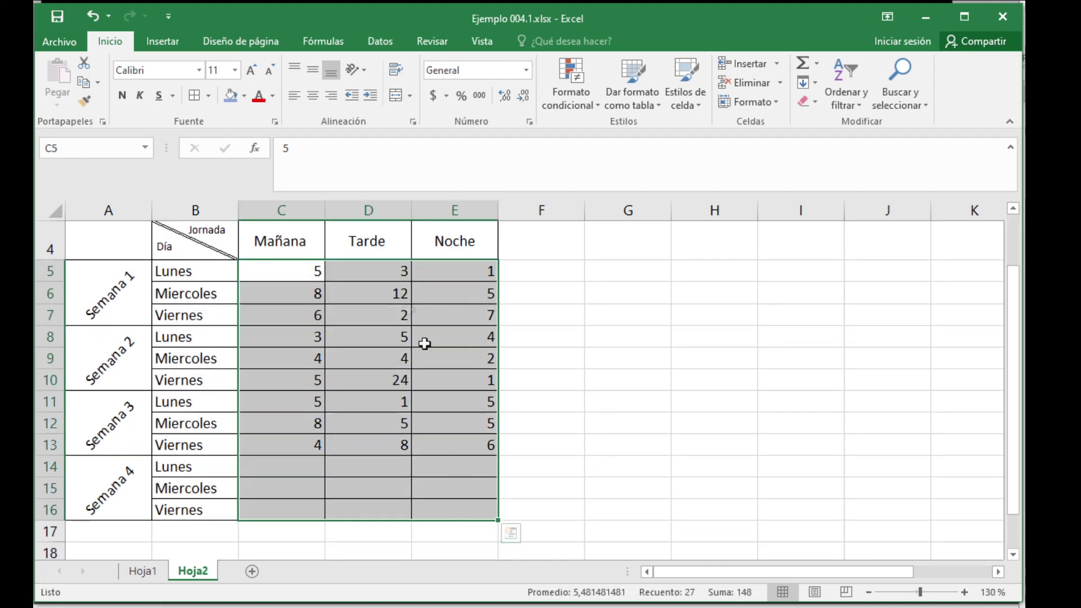
{"action": "left_click", "coordinate": [313, 97]}
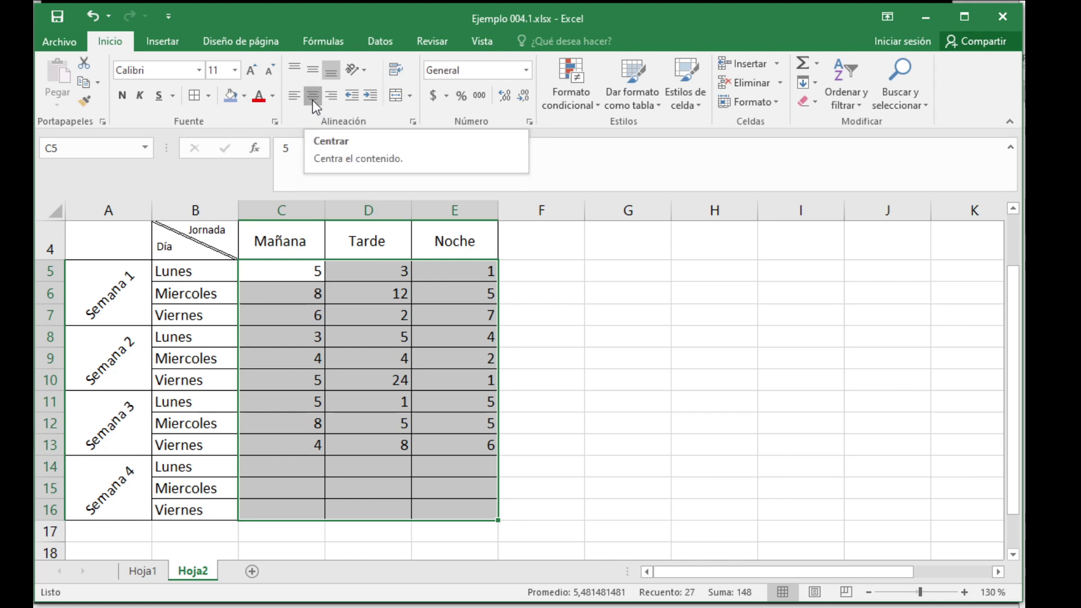
{"action": "left_click", "coordinate": [313, 71]}
{"action": "left_click", "coordinate": [451, 355]}
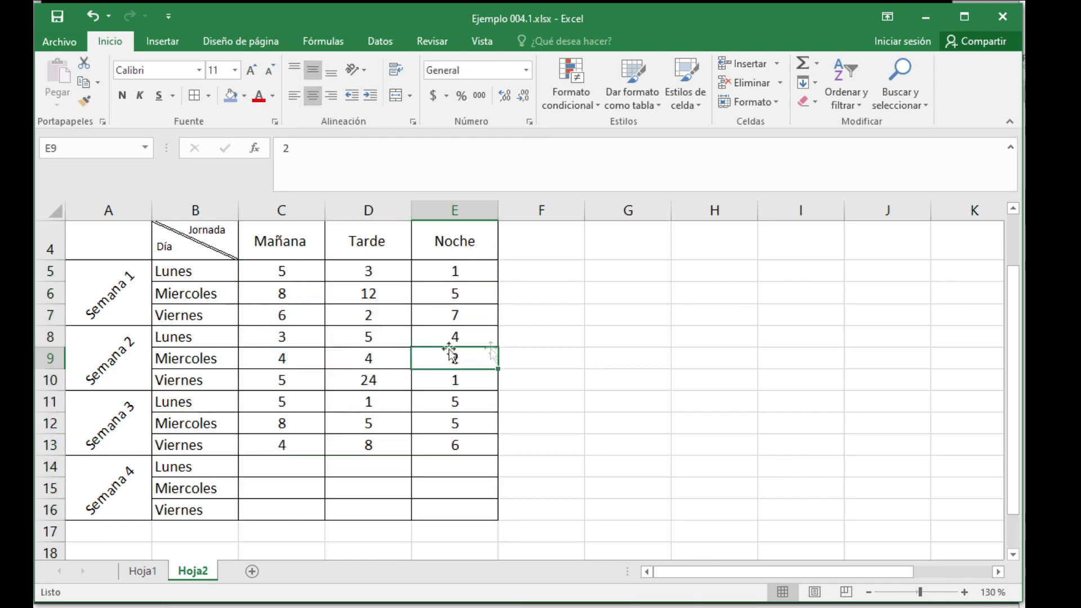
- Add the column heading Estadísticas in F4 and collapse the formula bar to a single line
{"action": "scroll", "coordinate": [555, 296], "scroll_direction": "up", "scroll_amount": 1}
{"action": "left_click", "coordinate": [554, 300]}
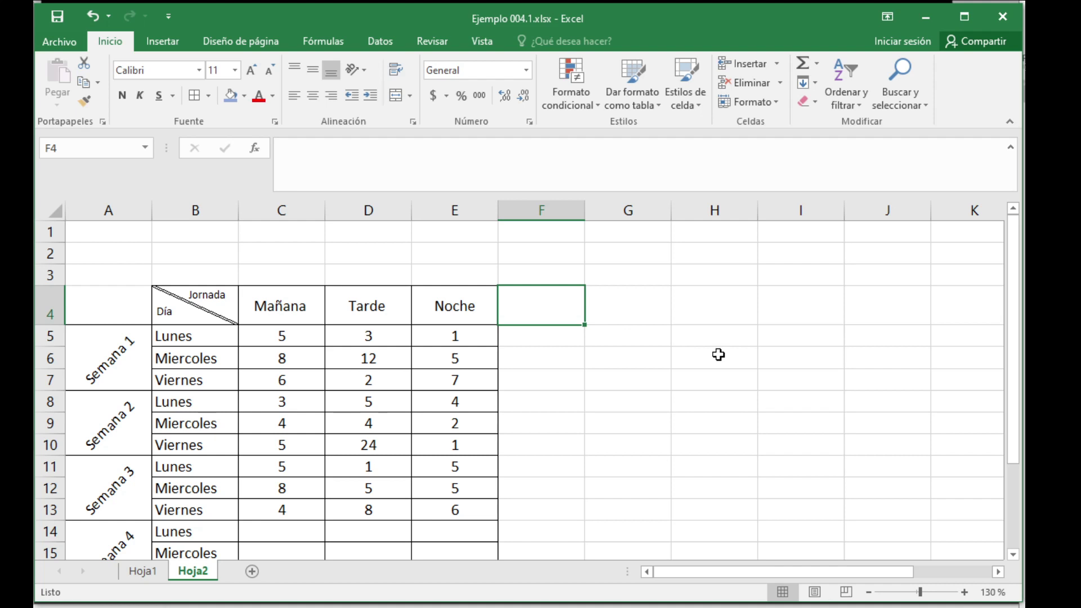
{"action": "type", "text": "Estadíst"}
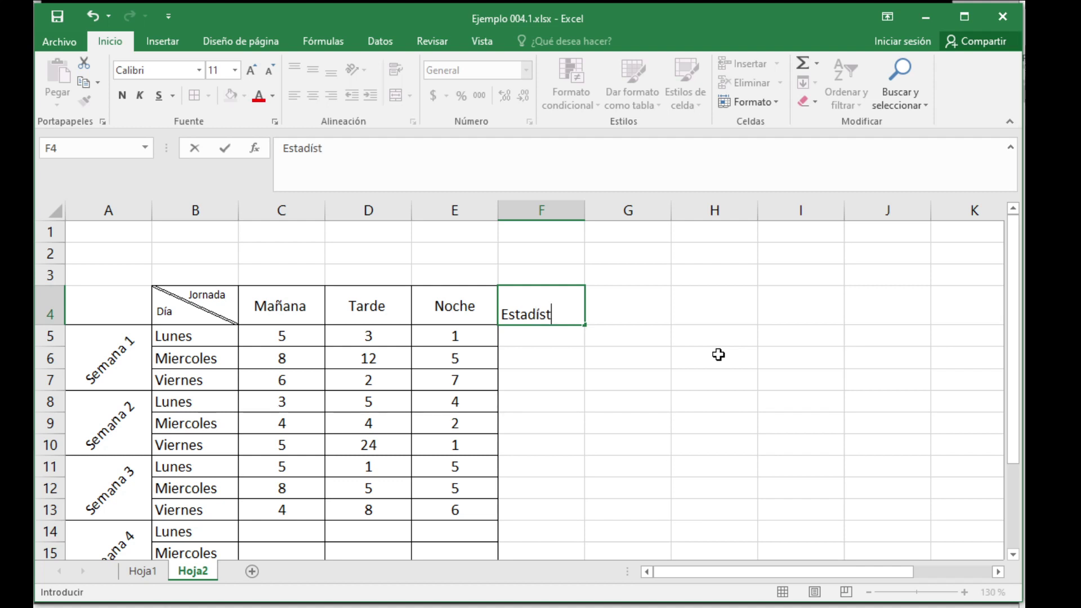
{"action": "key", "text": "Return"}
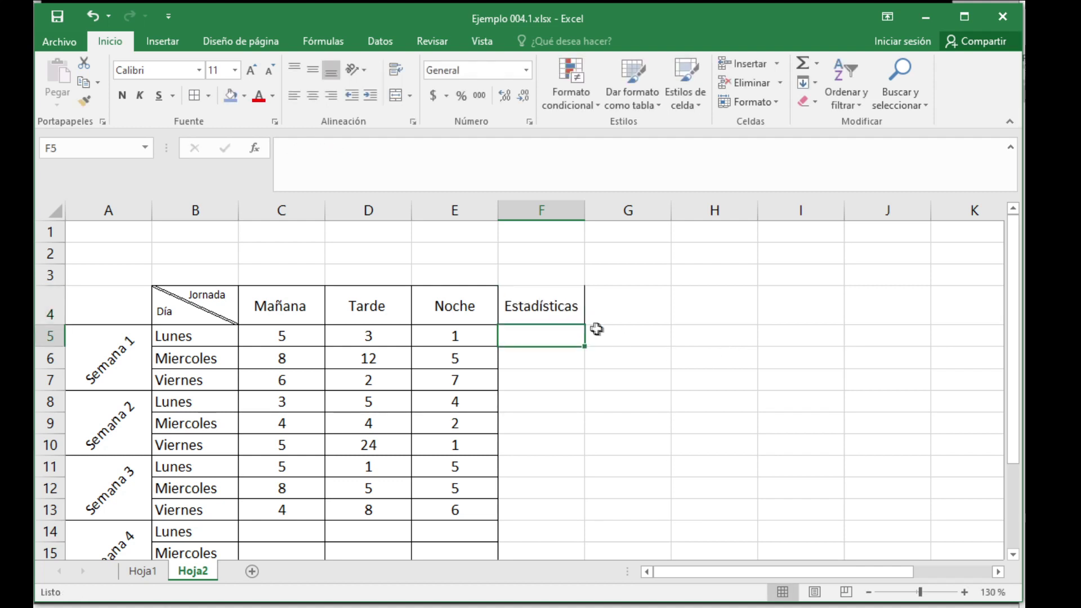
{"action": "left_click", "coordinate": [551, 300]}
{"action": "scroll", "coordinate": [720, 366], "scroll_direction": "down", "scroll_amount": 1}
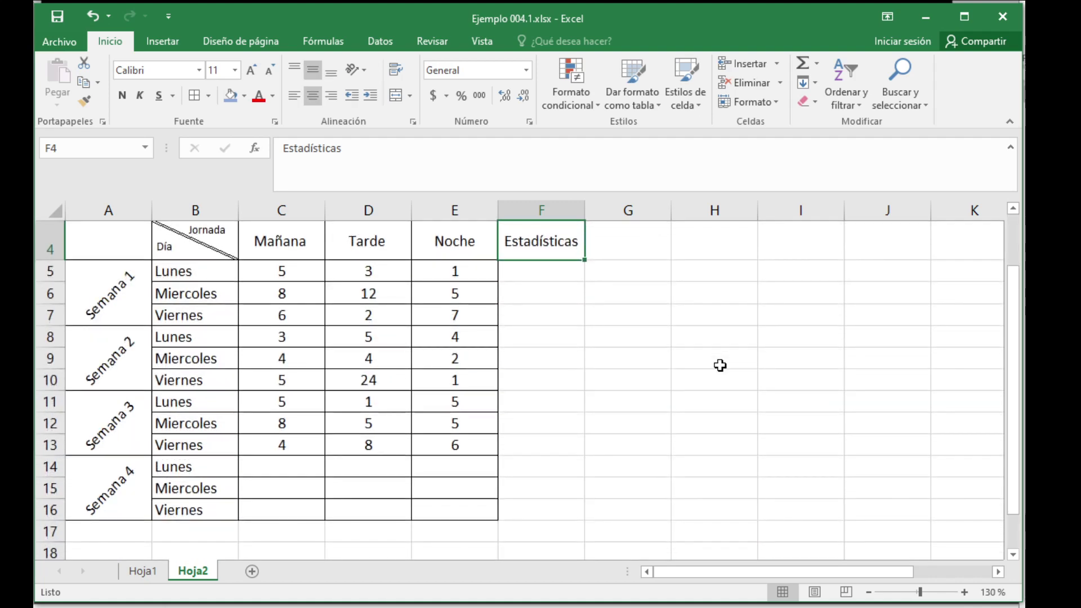
{"action": "left_click", "coordinate": [1011, 148]}
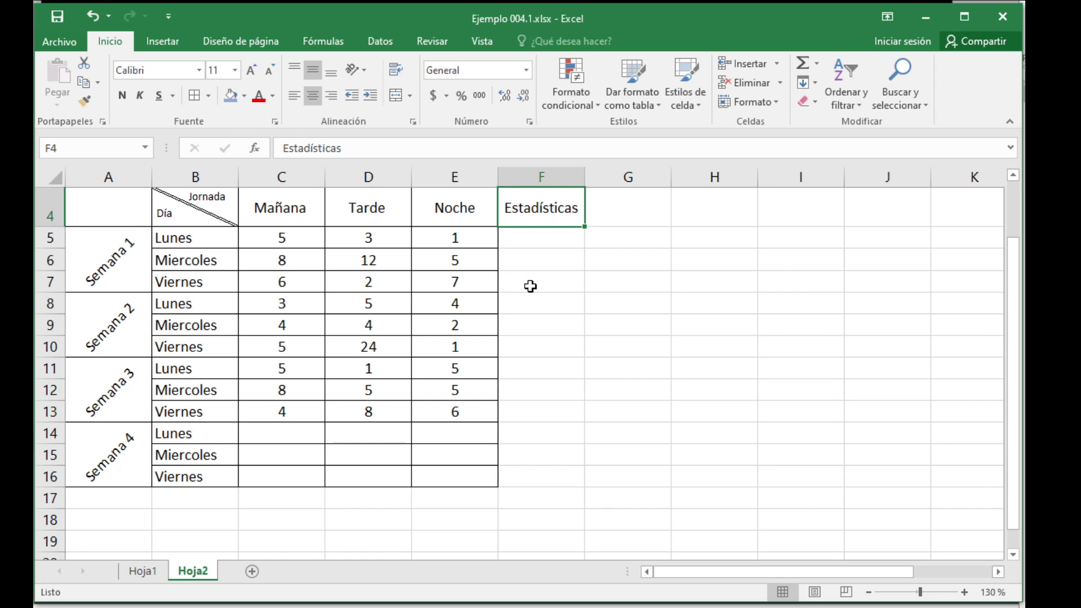
- Apply all borders to the Estadísticas column, range F4:F16
{"action": "scroll", "coordinate": [530, 285], "scroll_direction": "up", "scroll_amount": 1}
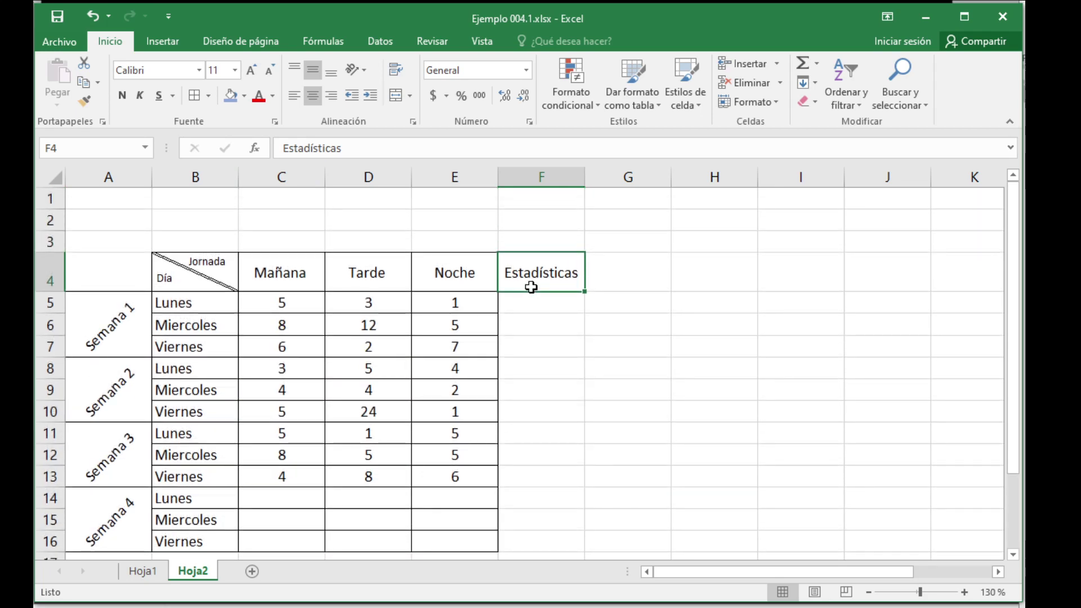
{"action": "left_click", "coordinate": [532, 304]}
{"action": "left_click_drag", "start_coordinate": [549, 275], "coordinate": [553, 518]}
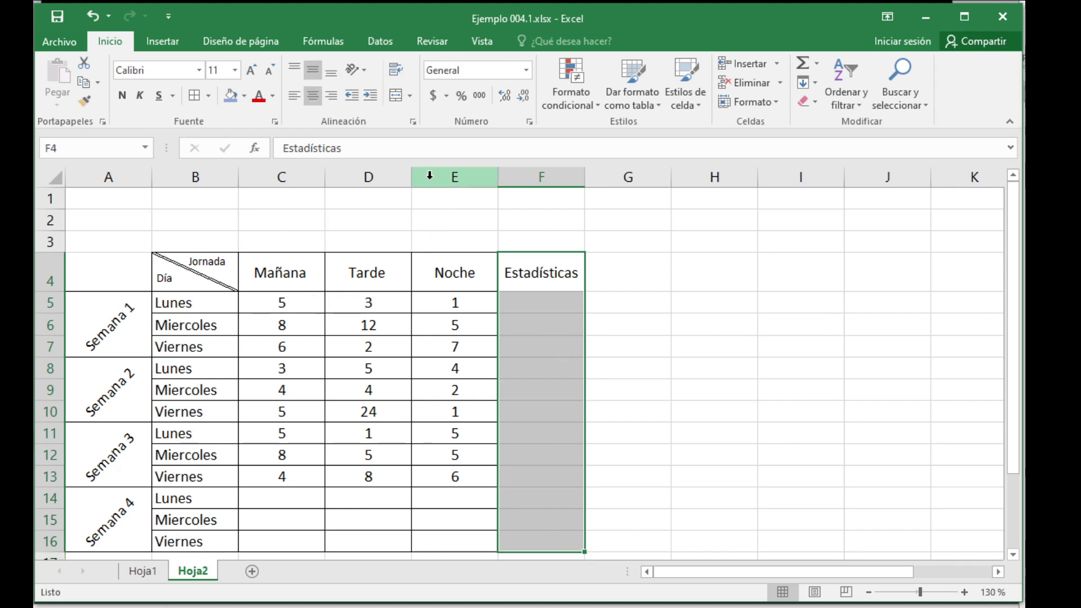
{"action": "left_click", "coordinate": [199, 102]}
{"action": "left_click", "coordinate": [555, 410]}
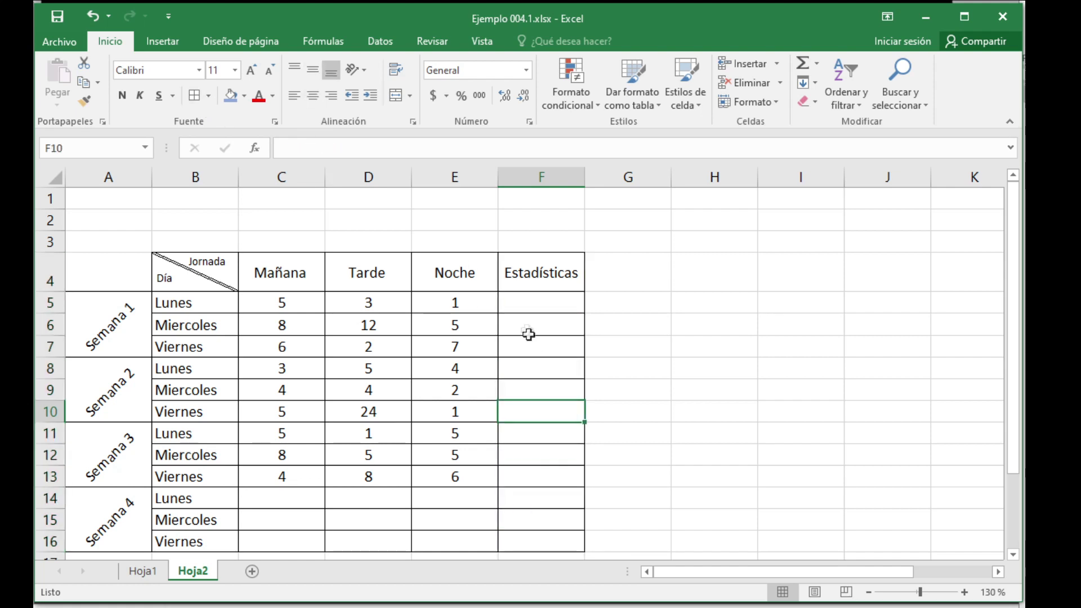
- Insert a line sparkline in F5 based on the data range C5:E5
{"action": "left_click", "coordinate": [527, 303]}
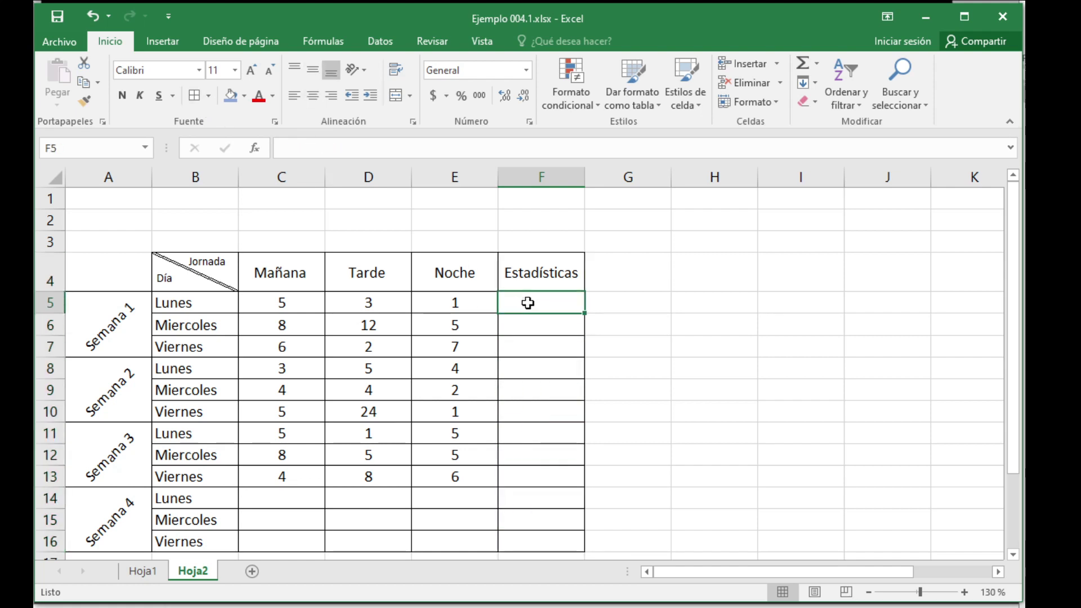
{"action": "left_click", "coordinate": [166, 42]}
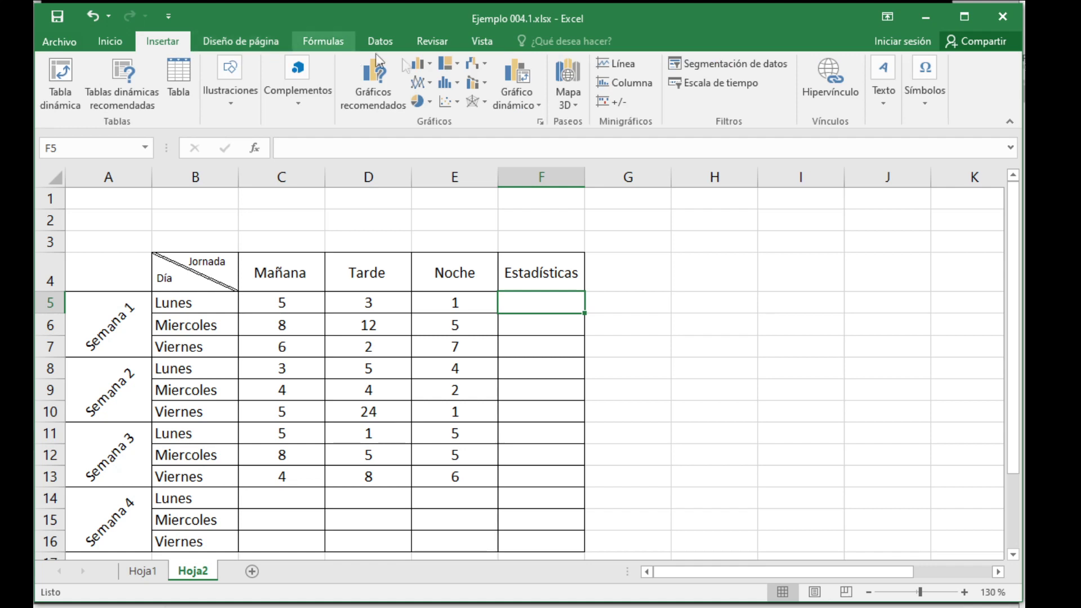
{"action": "left_click", "coordinate": [610, 67]}
{"action": "left_click_drag", "start_coordinate": [636, 269], "coordinate": [731, 234]}
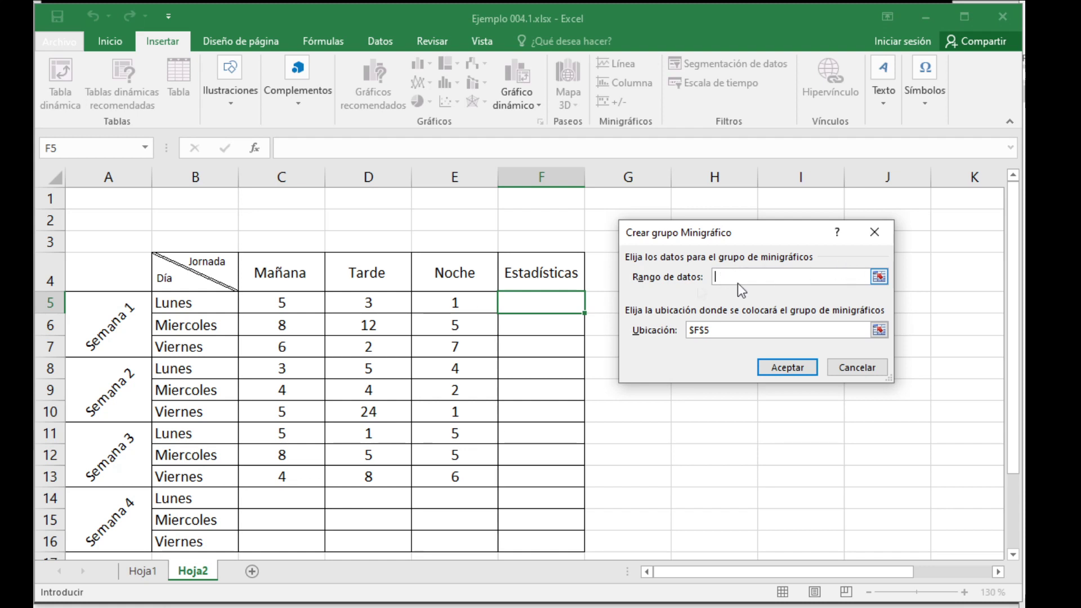
{"action": "left_click_drag", "start_coordinate": [285, 307], "coordinate": [417, 304]}
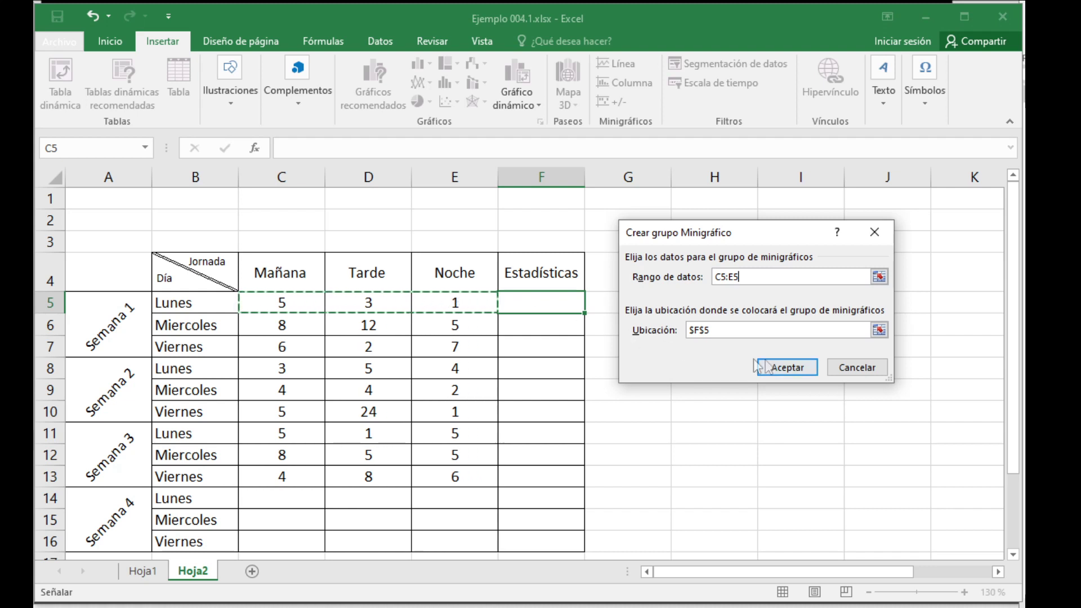
{"action": "left_click", "coordinate": [788, 369]}
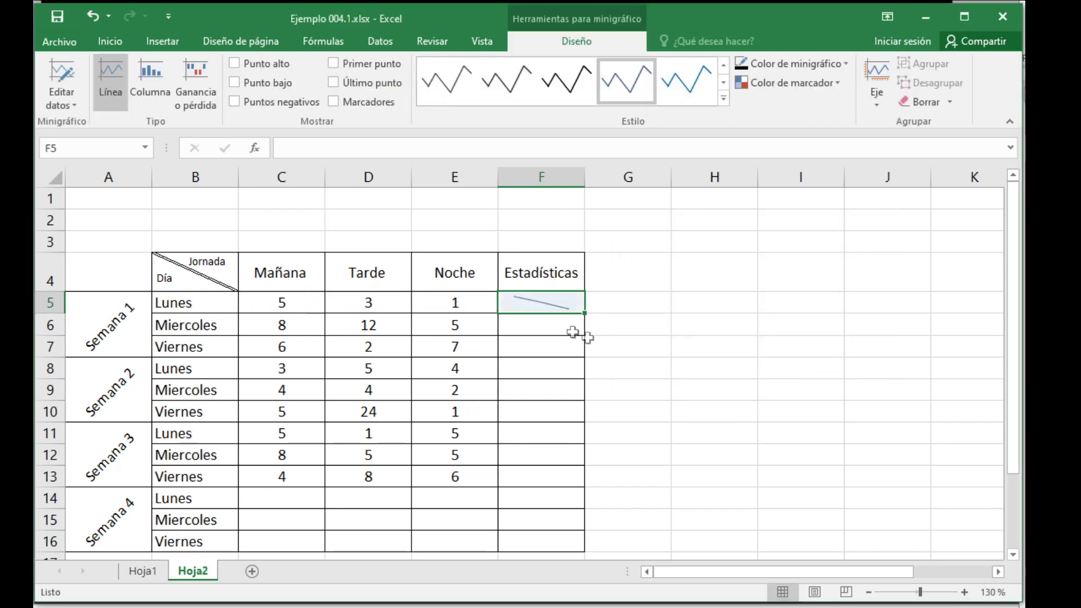
- Fill the F5 sparkline down through F13 so each day's row has its own line
{"action": "left_click", "coordinate": [545, 349]}
{"action": "left_click", "coordinate": [545, 302]}
{"action": "left_click_drag", "start_coordinate": [586, 313], "coordinate": [586, 487]}
{"action": "left_click", "coordinate": [663, 395]}
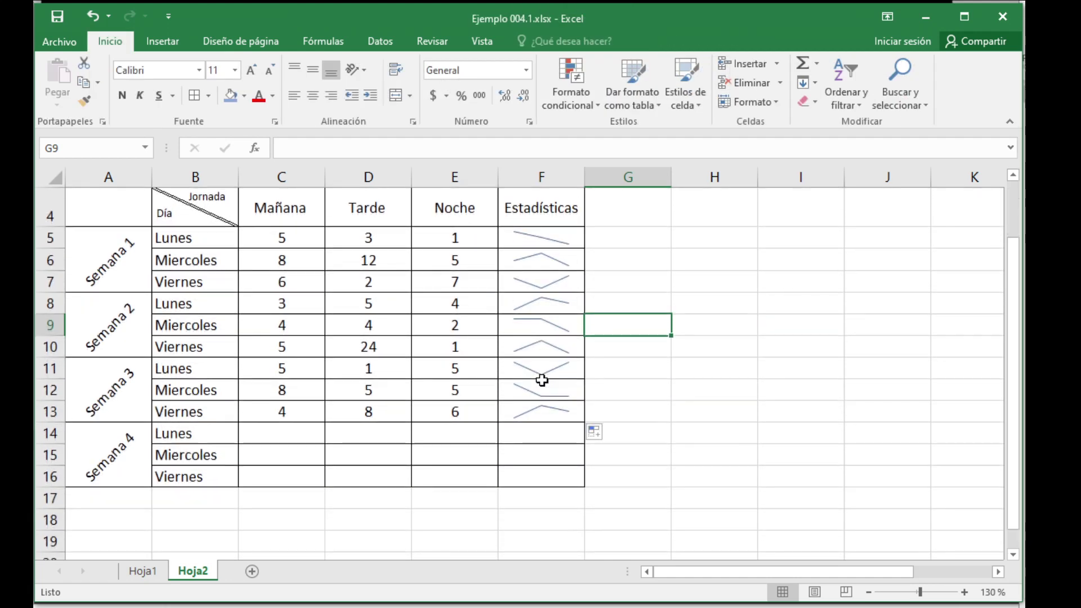
- Fill the column headers C4:F4 with a light gold theme color
{"action": "left_click_drag", "start_coordinate": [276, 272], "coordinate": [517, 268]}
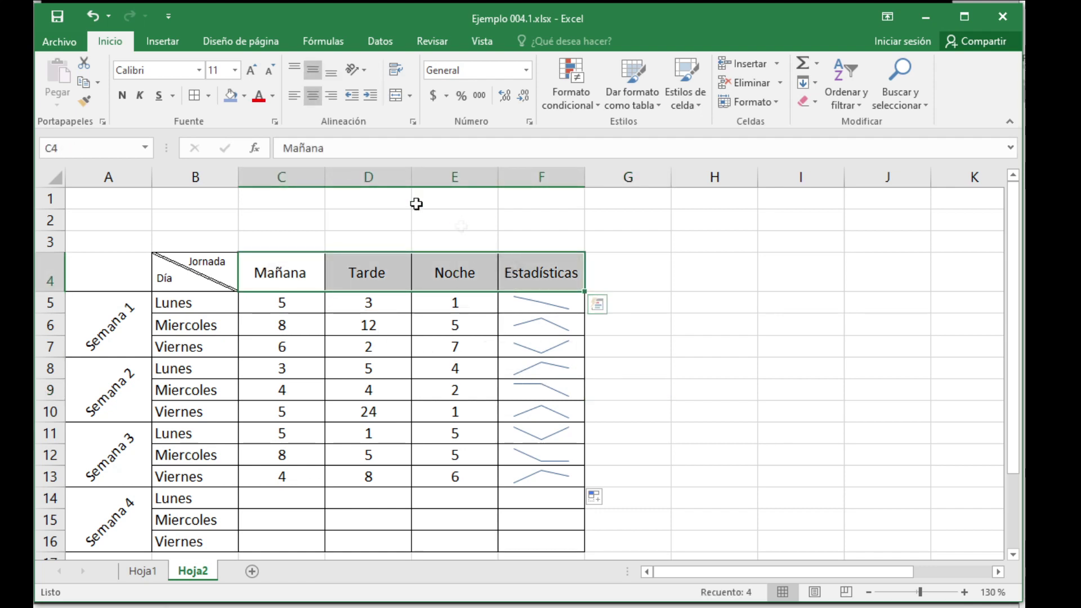
{"action": "left_click", "coordinate": [244, 97]}
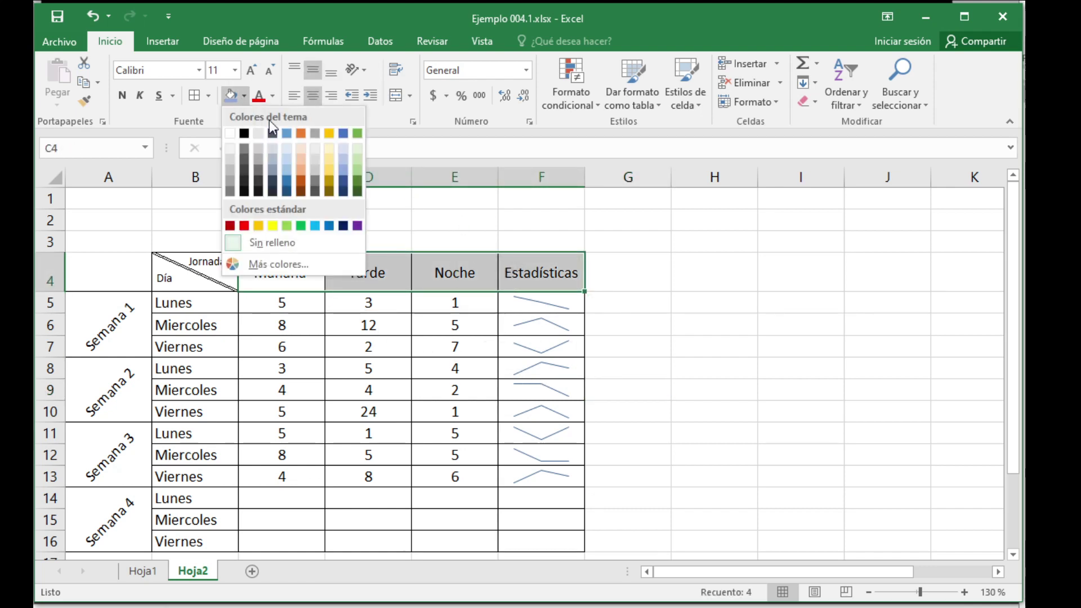
{"action": "left_click", "coordinate": [329, 163]}
- Fill the week labels in A5:A16 with standard dark blue and set their text color to white
{"action": "left_click_drag", "start_coordinate": [124, 323], "coordinate": [123, 514]}
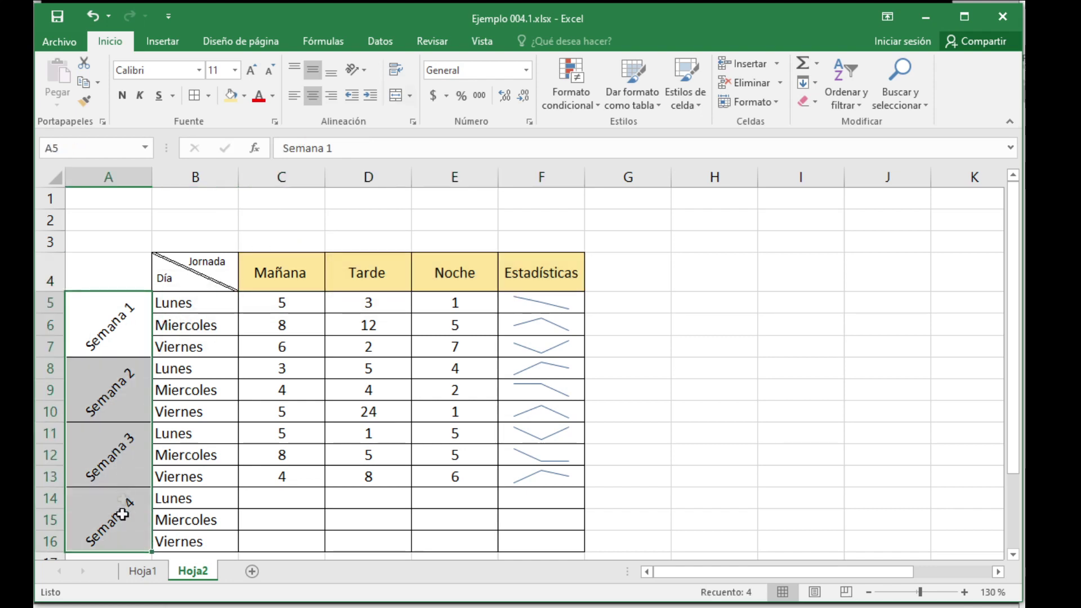
{"action": "left_click", "coordinate": [245, 96]}
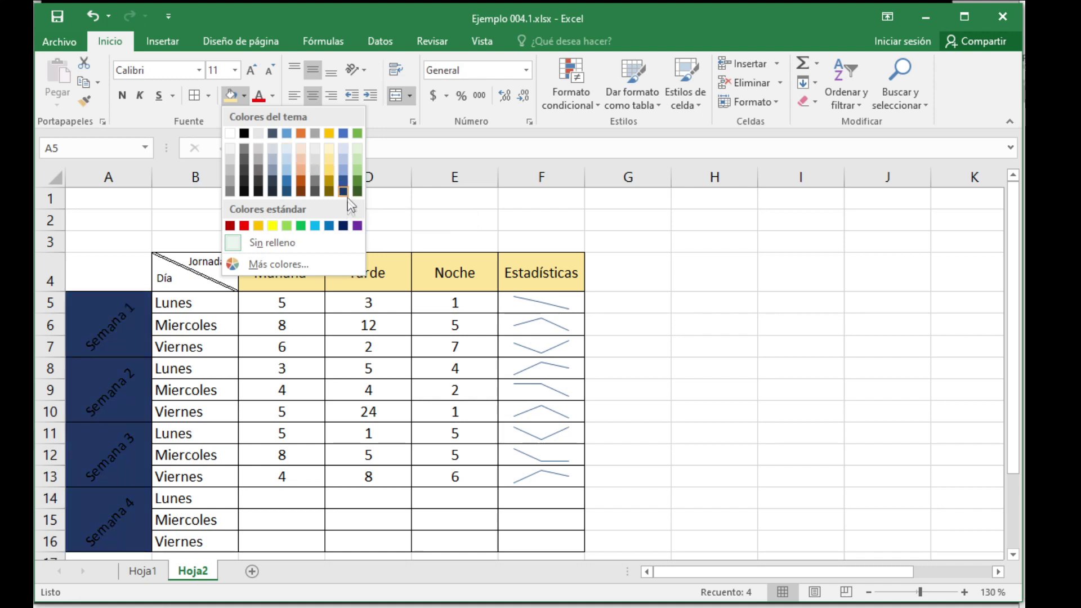
{"action": "left_click", "coordinate": [344, 225]}
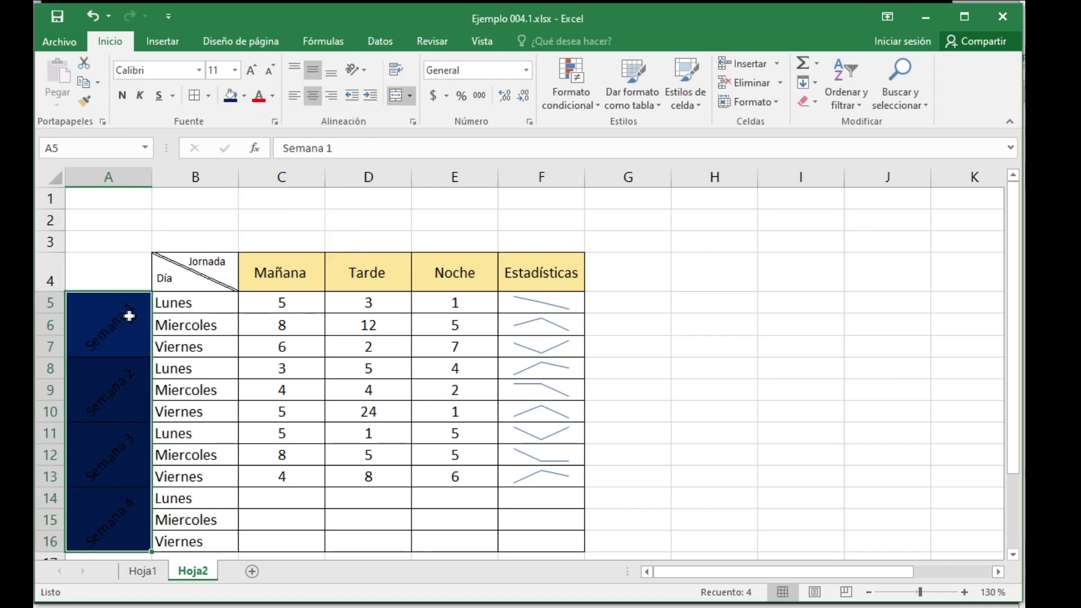
{"action": "left_click", "coordinate": [272, 95]}
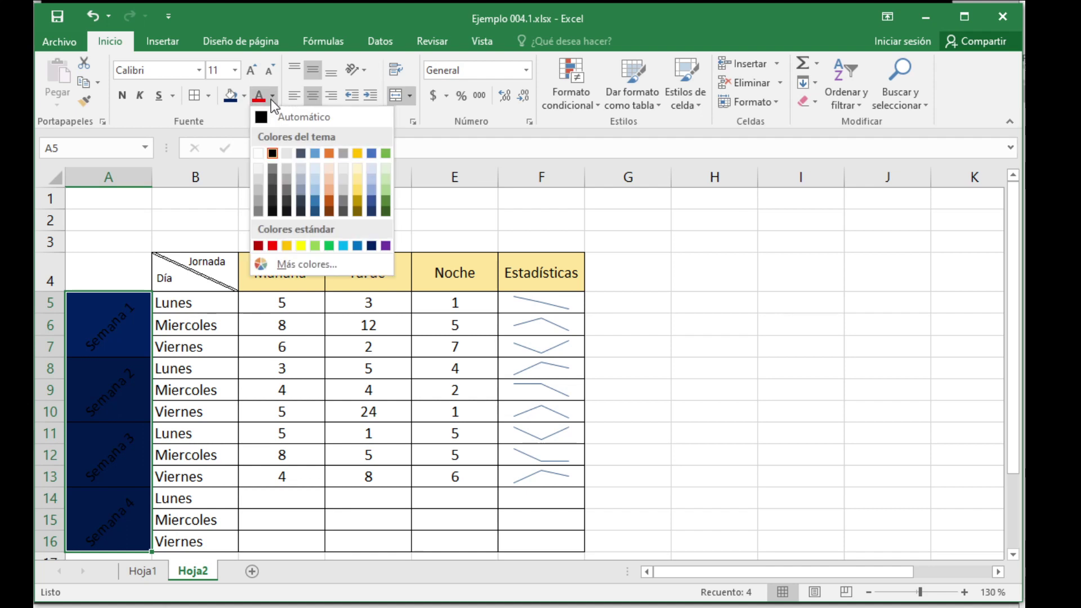
{"action": "left_click", "coordinate": [258, 153]}
{"action": "left_click", "coordinate": [313, 332]}
- Fill the Día/Jornada corner cell B4 with black and set its text color to gold
{"action": "left_click", "coordinate": [208, 279]}
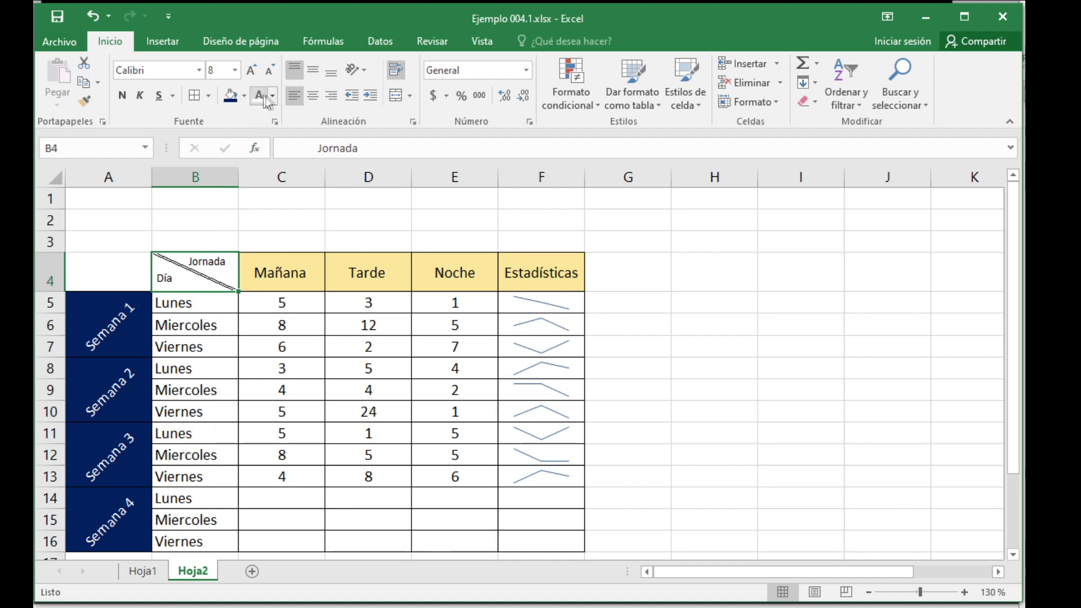
{"action": "left_click", "coordinate": [245, 97]}
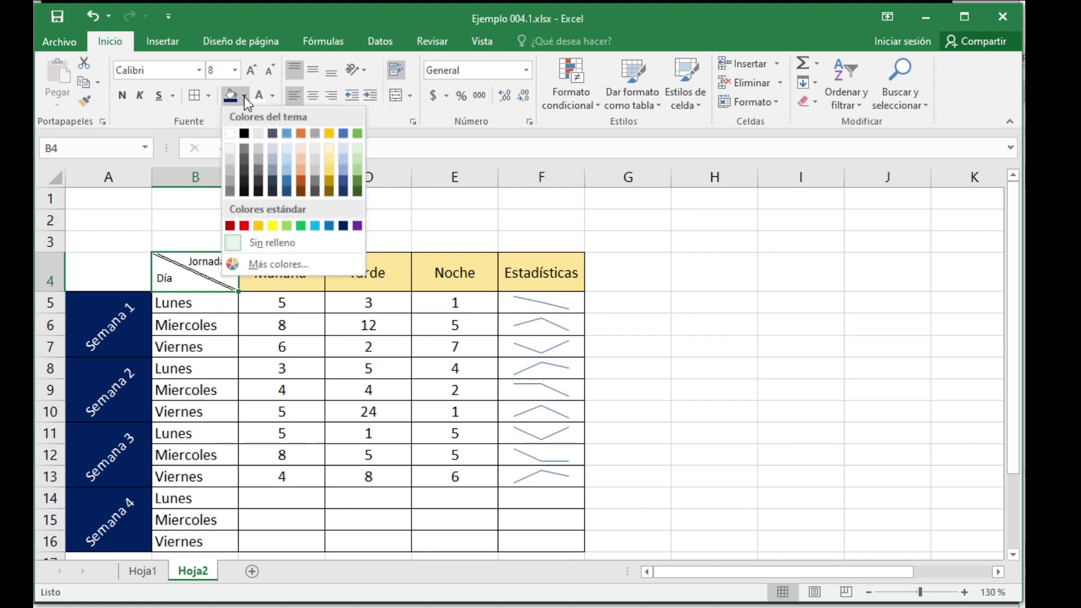
{"action": "left_click", "coordinate": [244, 132]}
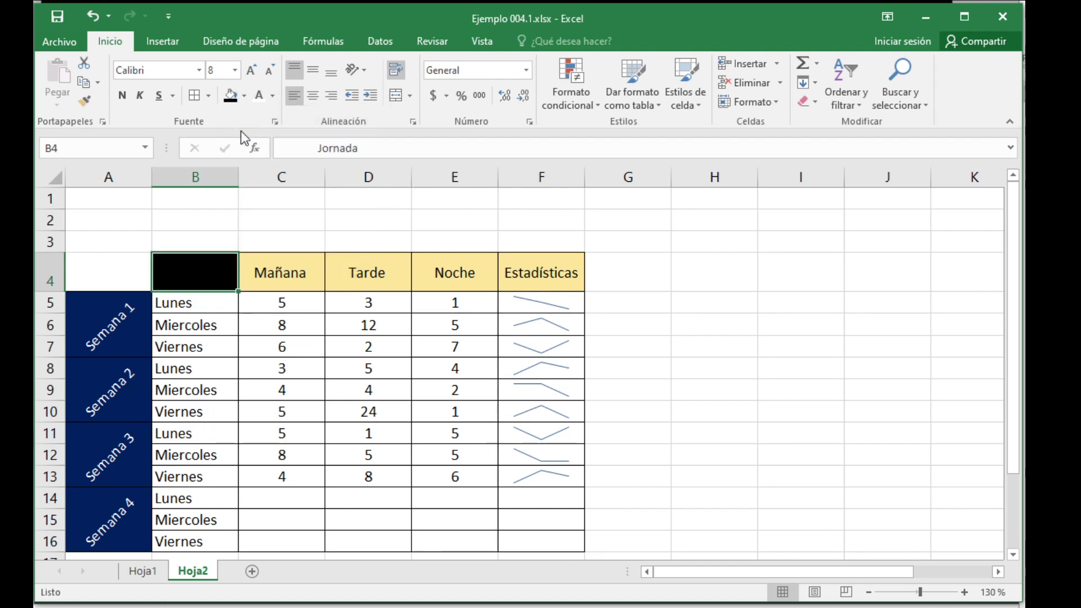
{"action": "left_click", "coordinate": [274, 97]}
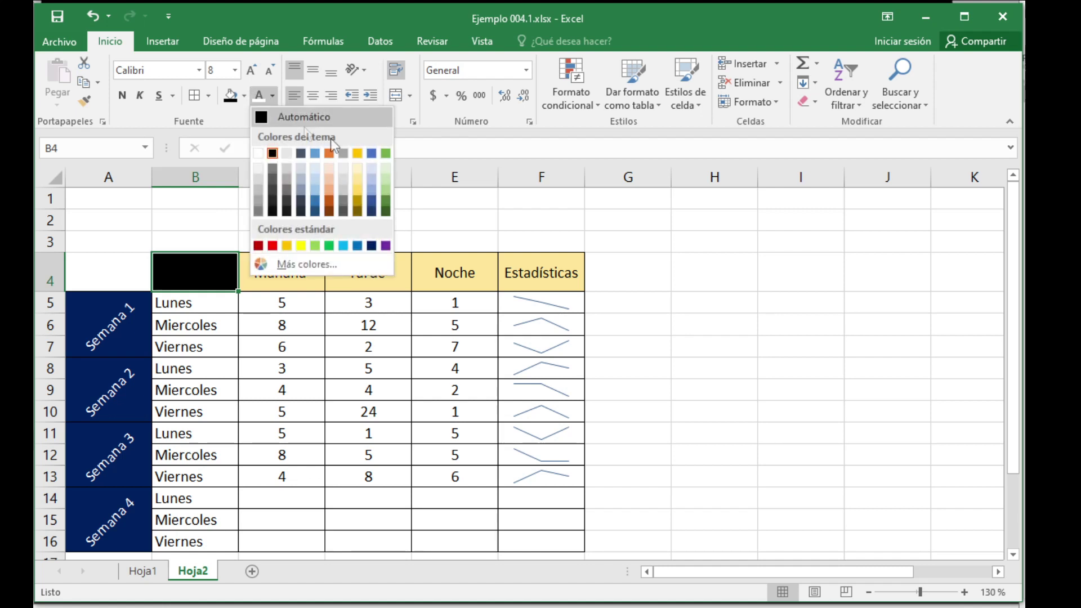
{"action": "left_click", "coordinate": [357, 153]}
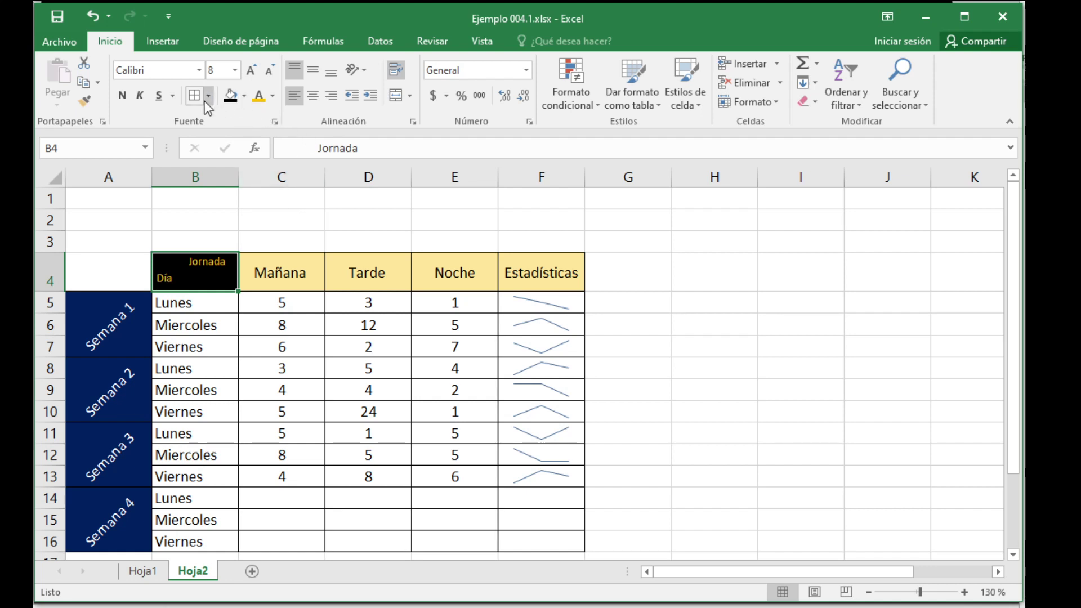
- Change the diagonal border of corner cell B4 to gold through the cell format settings
{"action": "right_click", "coordinate": [197, 277]}
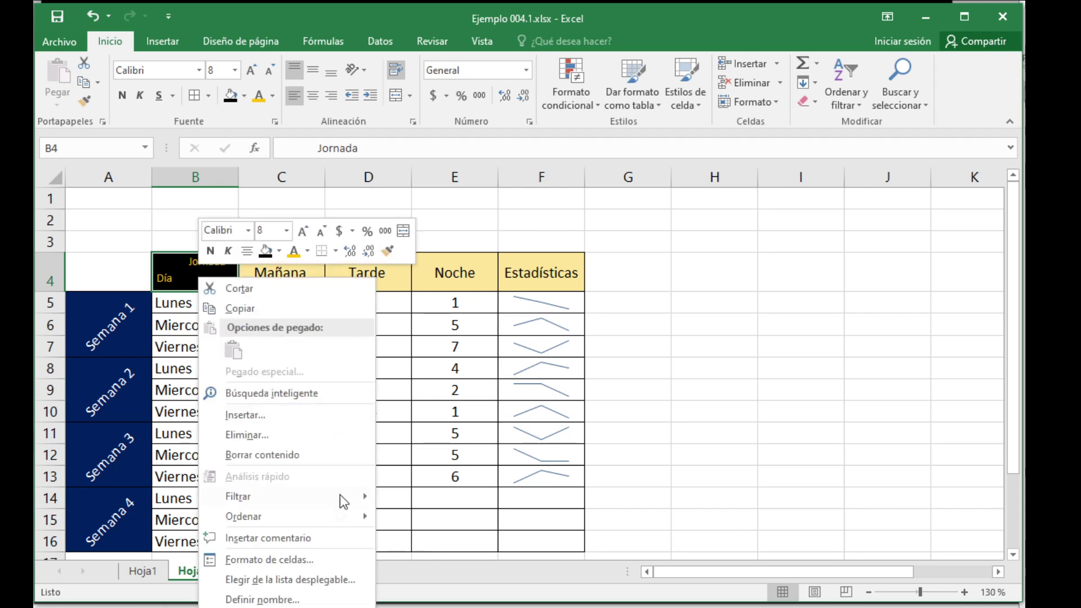
{"action": "left_click", "coordinate": [306, 559]}
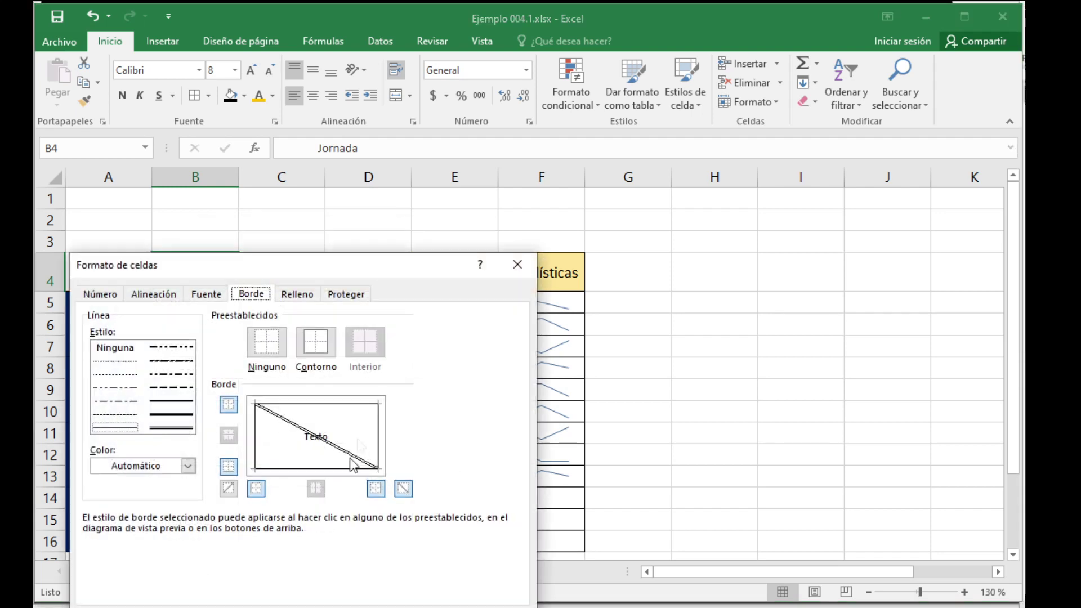
{"action": "left_click_drag", "start_coordinate": [290, 270], "coordinate": [530, 226]}
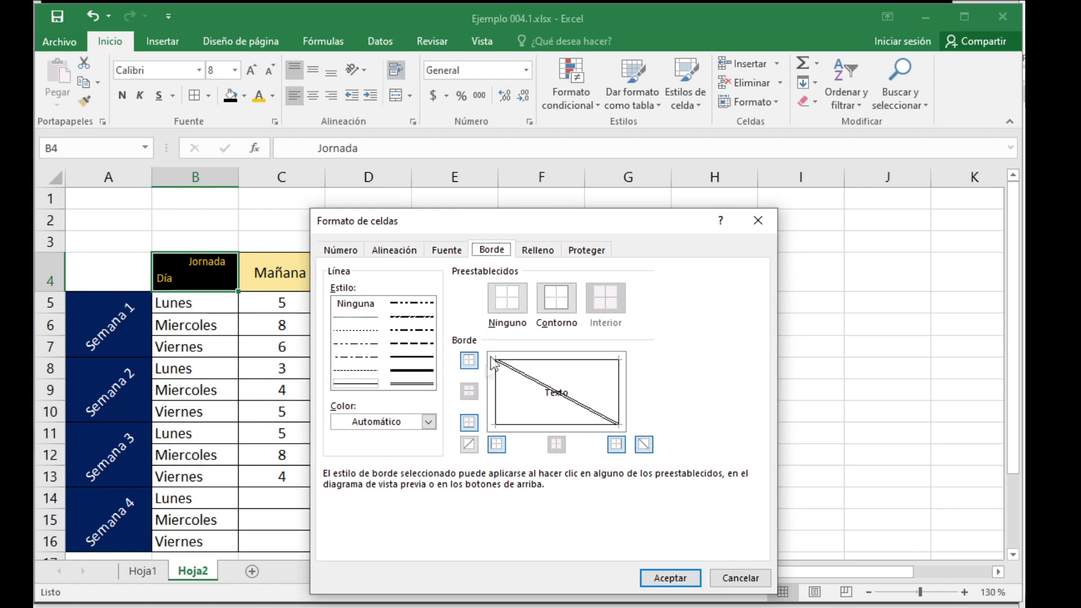
{"action": "left_click", "coordinate": [429, 421]}
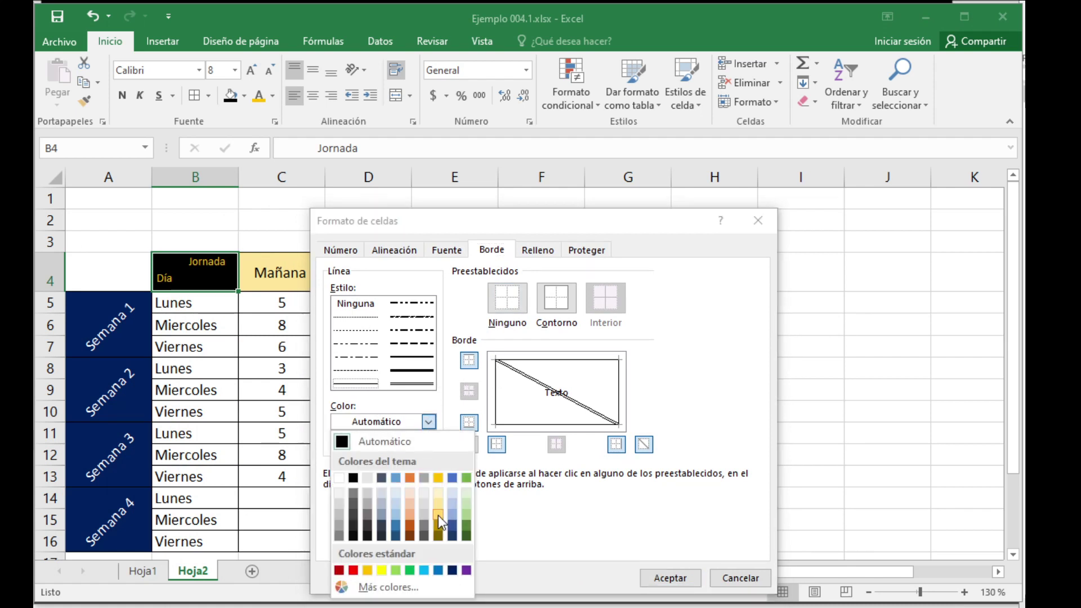
{"action": "left_click", "coordinate": [438, 479]}
{"action": "left_click", "coordinate": [550, 388]}
{"action": "left_click", "coordinate": [671, 578]}
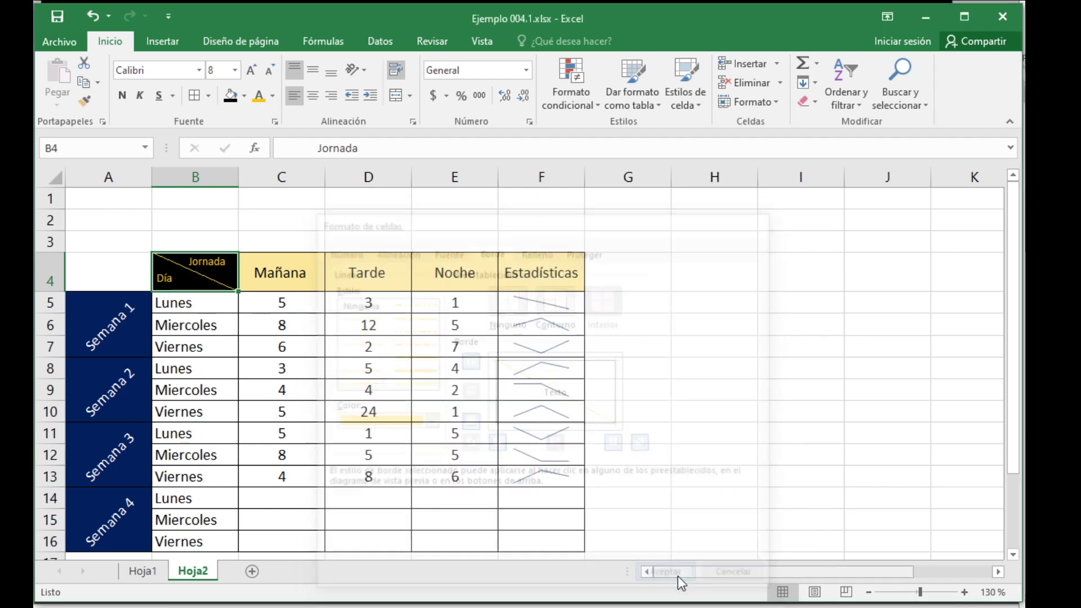
{"action": "left_click", "coordinate": [636, 397]}
- Fill the day names in B5:B16 with light gray
{"action": "scroll", "coordinate": [451, 391], "scroll_direction": "down", "scroll_amount": 1}
{"action": "scroll", "coordinate": [450, 391], "scroll_direction": "up", "scroll_amount": 1}
{"action": "left_click_drag", "start_coordinate": [184, 305], "coordinate": [219, 473]}
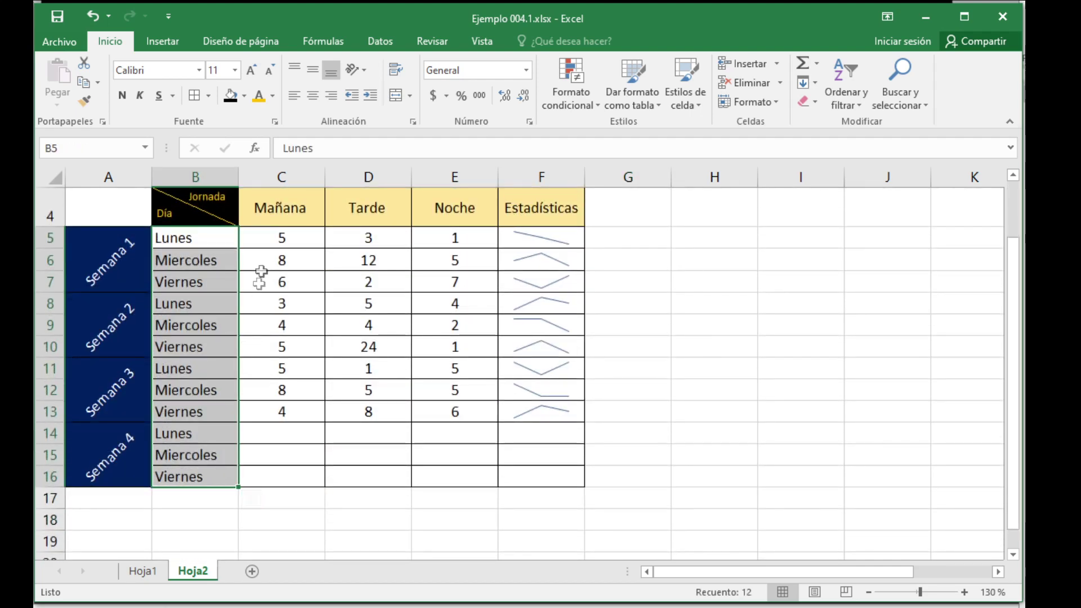
{"action": "left_click", "coordinate": [245, 96]}
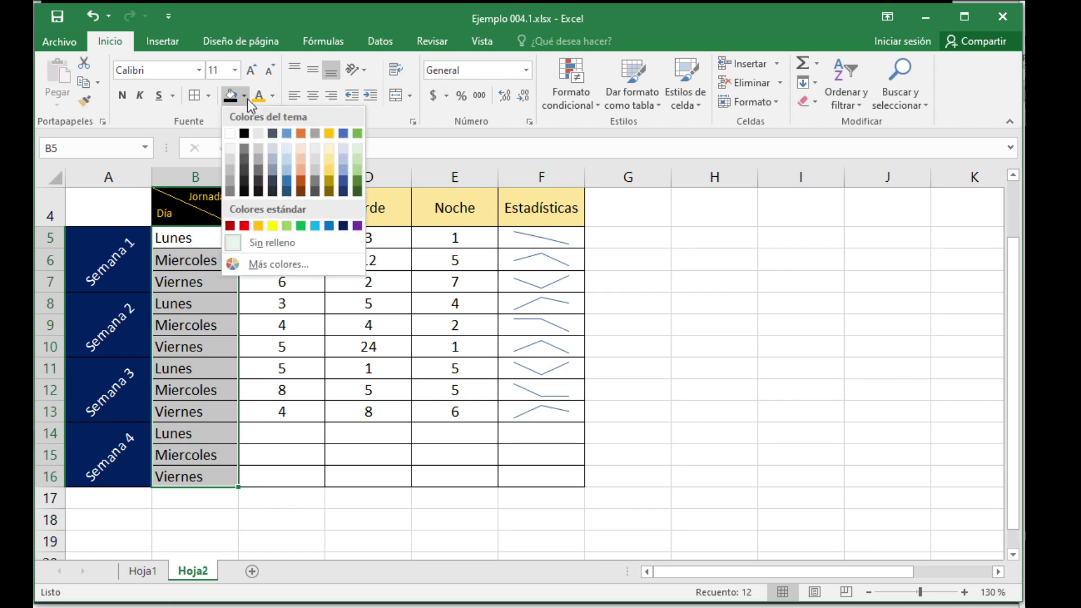
{"action": "left_click", "coordinate": [258, 147]}
{"action": "left_click", "coordinate": [281, 325]}
{"action": "scroll", "coordinate": [532, 429], "scroll_direction": "up", "scroll_amount": 1}
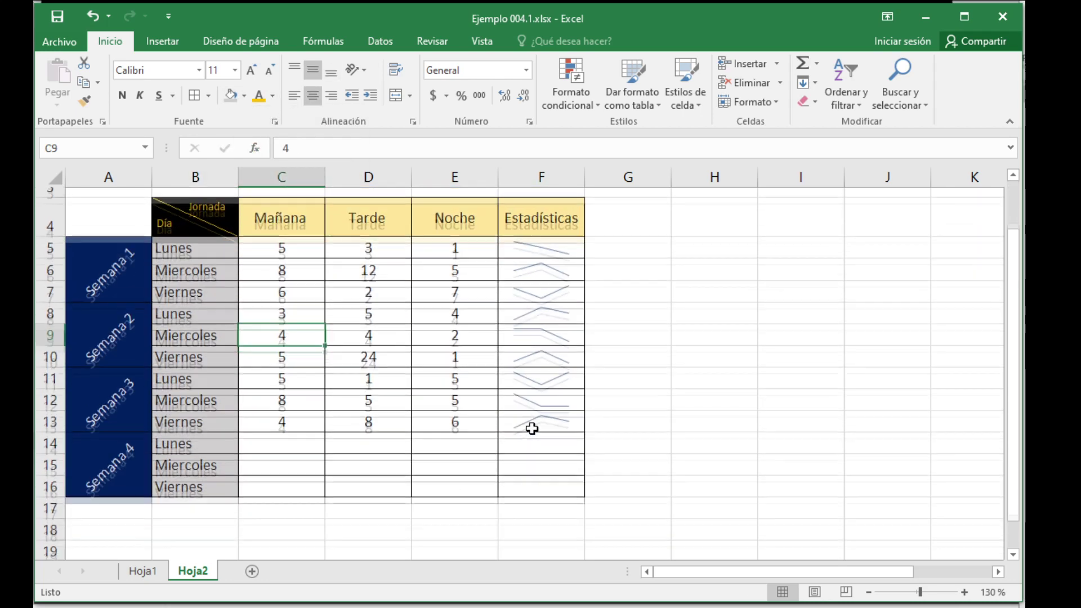
{"action": "scroll", "coordinate": [532, 429], "scroll_direction": "up", "scroll_amount": 1}
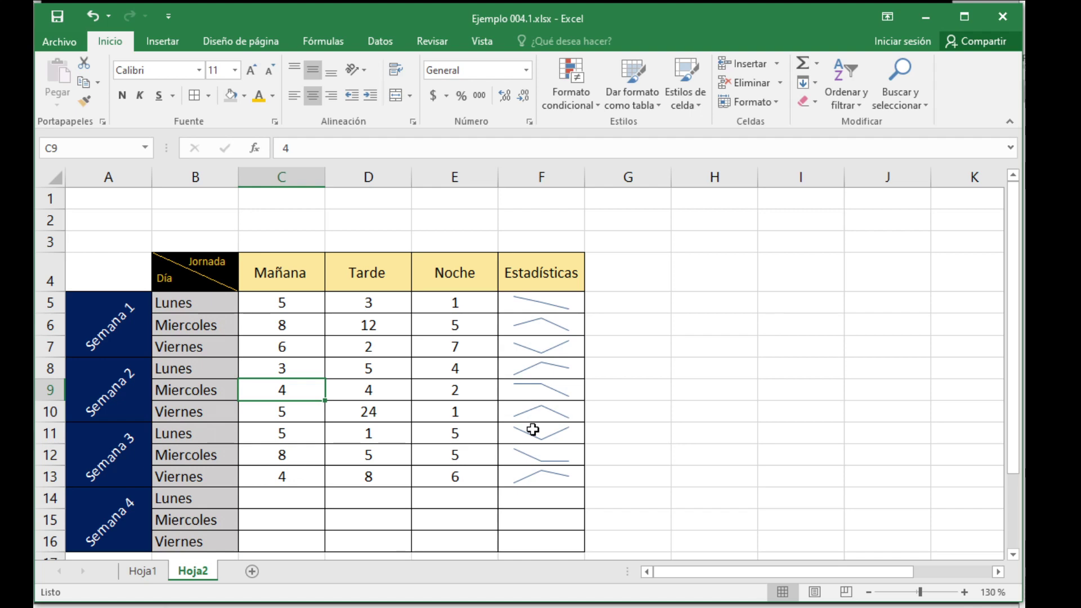
{"action": "scroll", "coordinate": [532, 429], "scroll_direction": "down", "scroll_amount": 1}
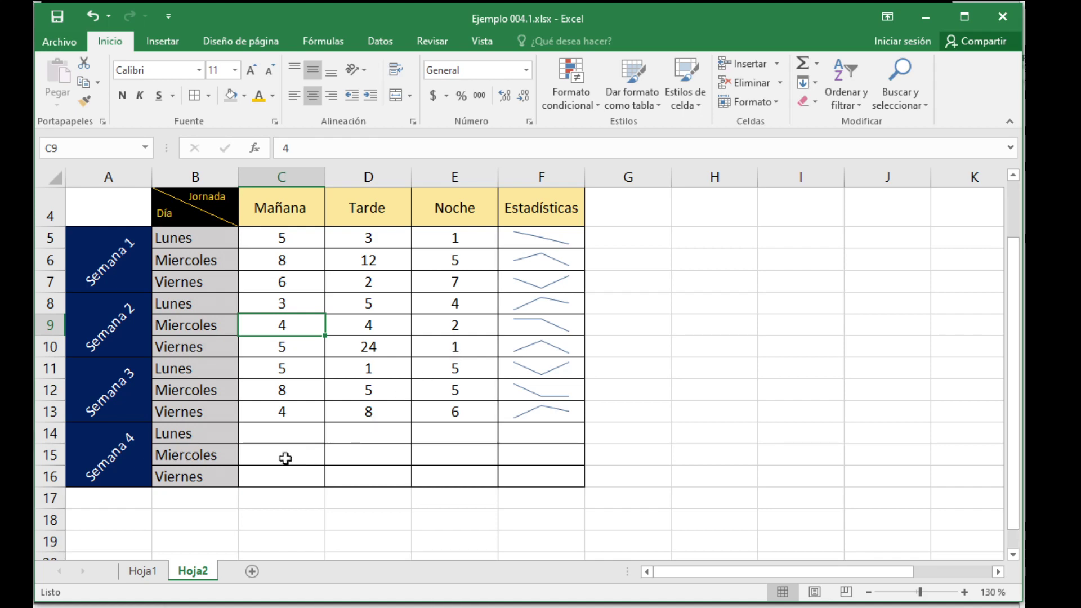
- Switch to Hoja1 and widen column B to fit most of the names in the list
{"action": "left_click", "coordinate": [142, 570]}
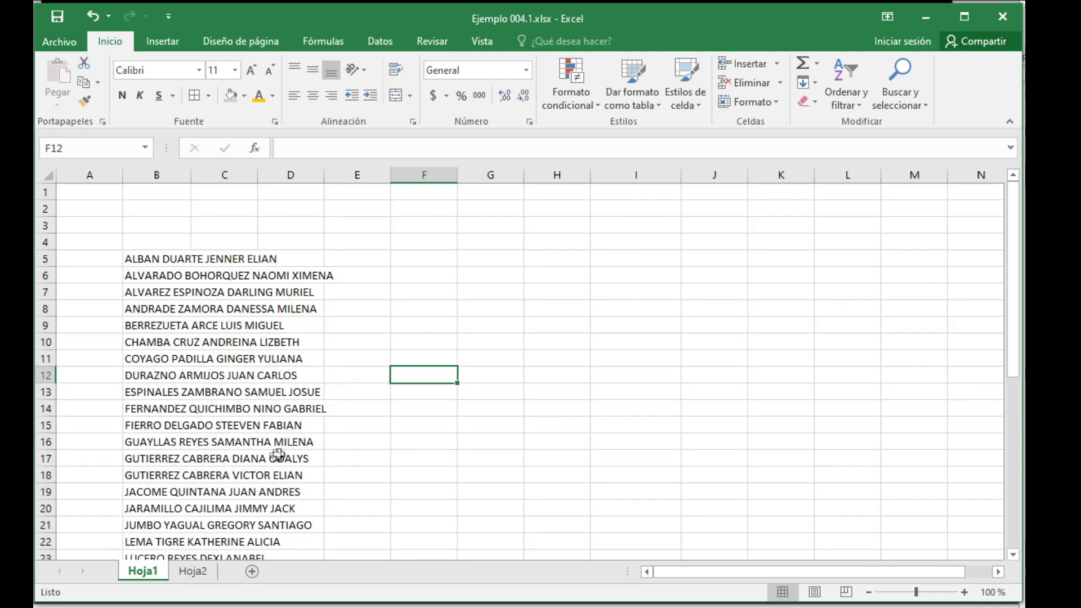
{"action": "scroll", "coordinate": [273, 445], "scroll_direction": "down", "scroll_amount": 2}
{"action": "scroll", "coordinate": [273, 445], "scroll_direction": "up", "scroll_amount": 1}
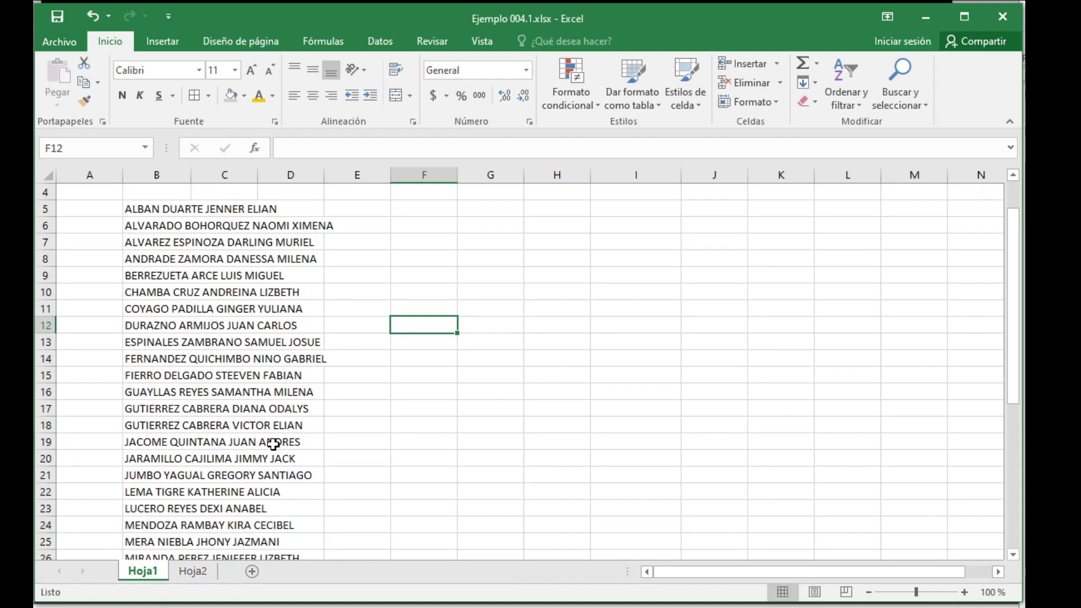
{"action": "scroll", "coordinate": [273, 445], "scroll_direction": "down", "scroll_amount": 6}
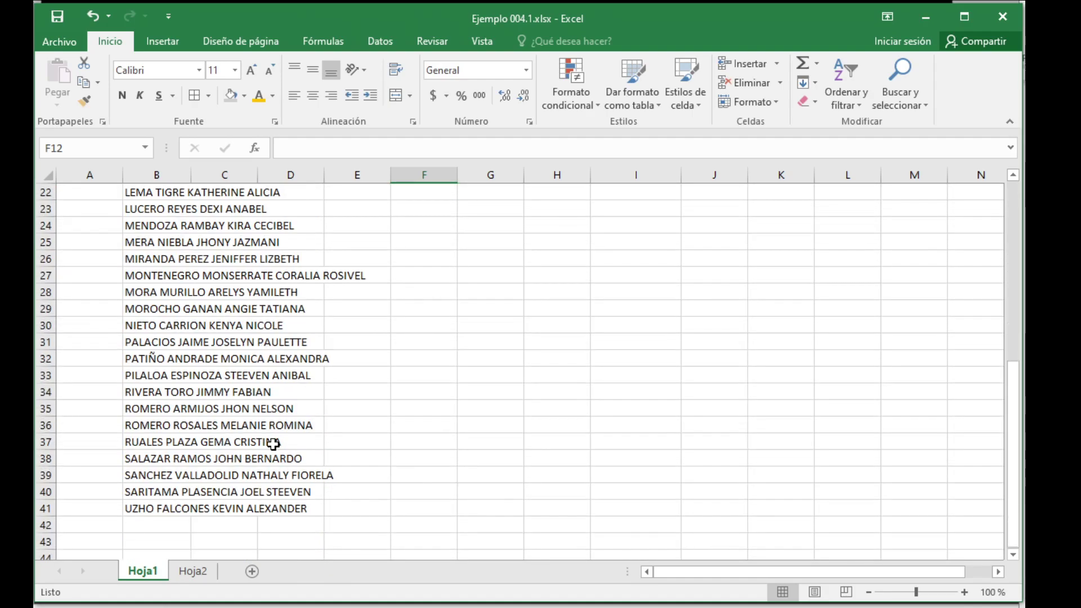
{"action": "scroll", "coordinate": [273, 445], "scroll_direction": "up", "scroll_amount": 7}
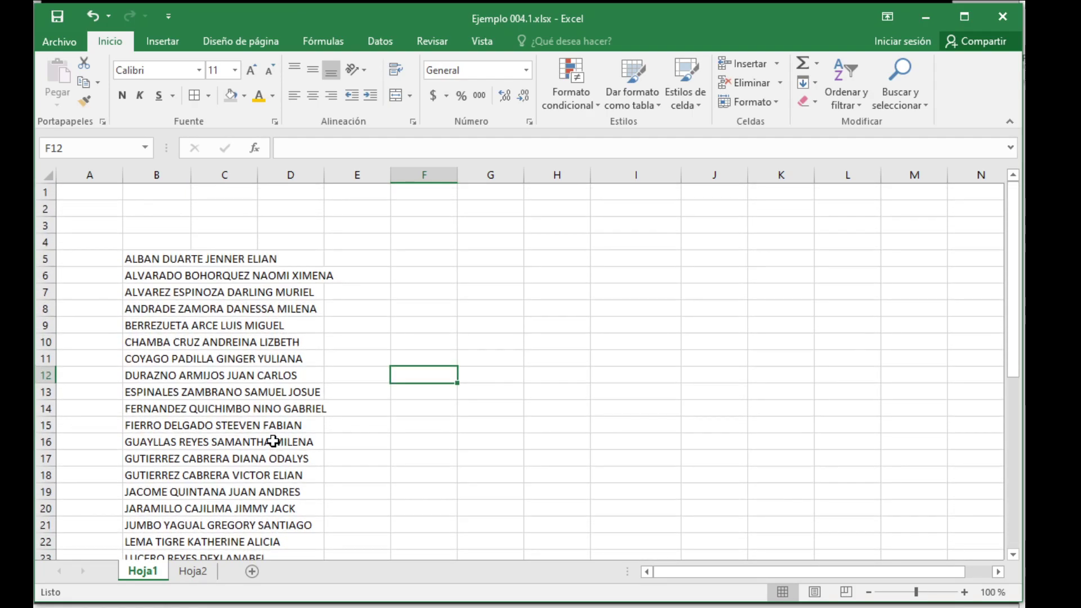
{"action": "left_click", "coordinate": [288, 377]}
{"action": "left_click", "coordinate": [284, 308]}
{"action": "left_click", "coordinate": [327, 259]}
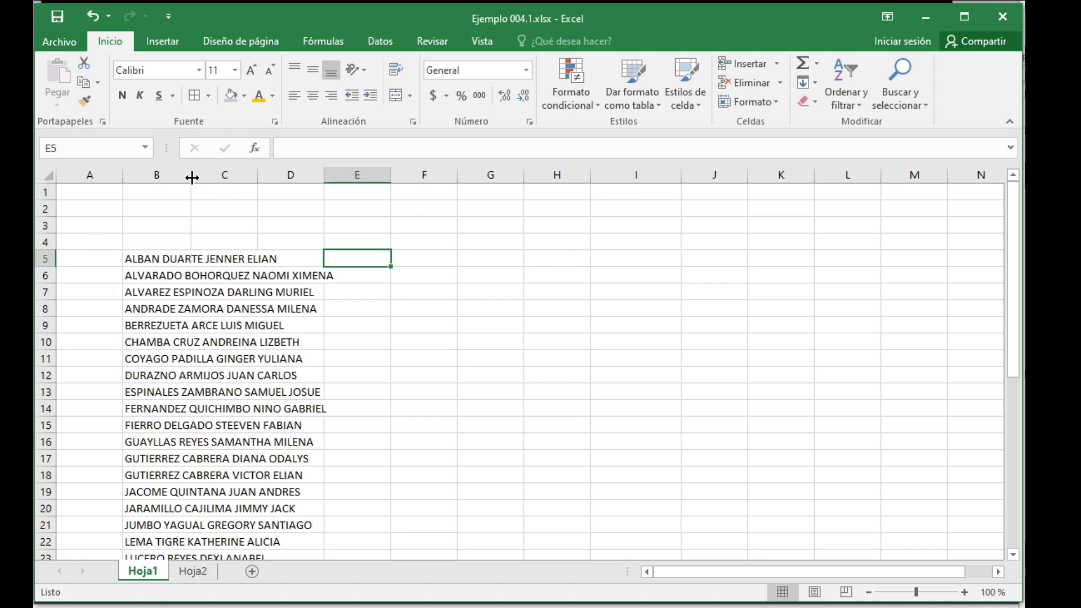
{"action": "left_click_drag", "start_coordinate": [192, 177], "coordinate": [333, 198]}
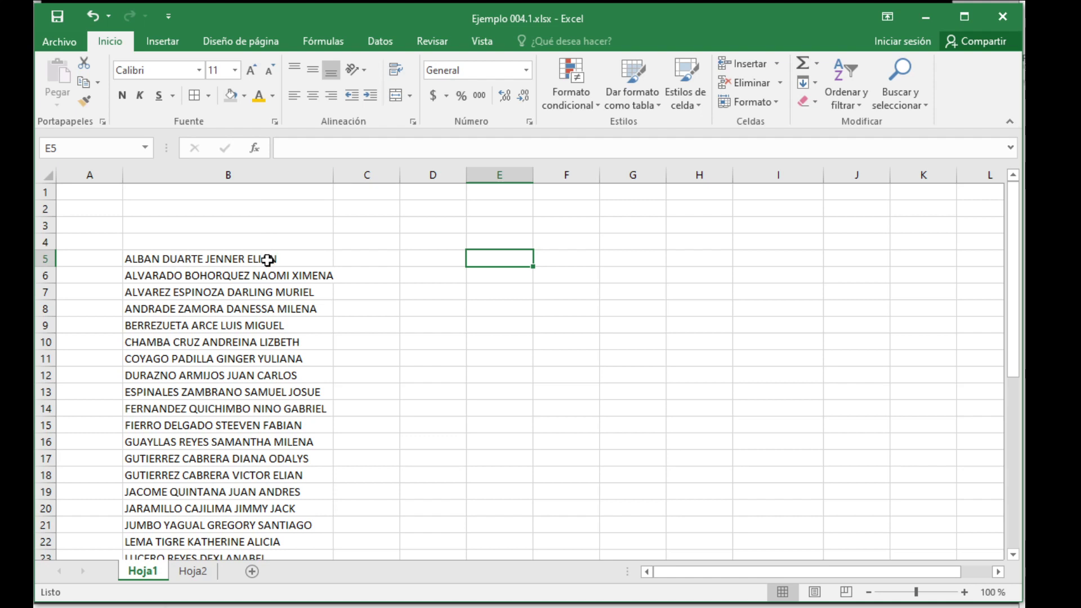
{"action": "left_click_drag", "start_coordinate": [333, 179], "coordinate": [318, 184]}
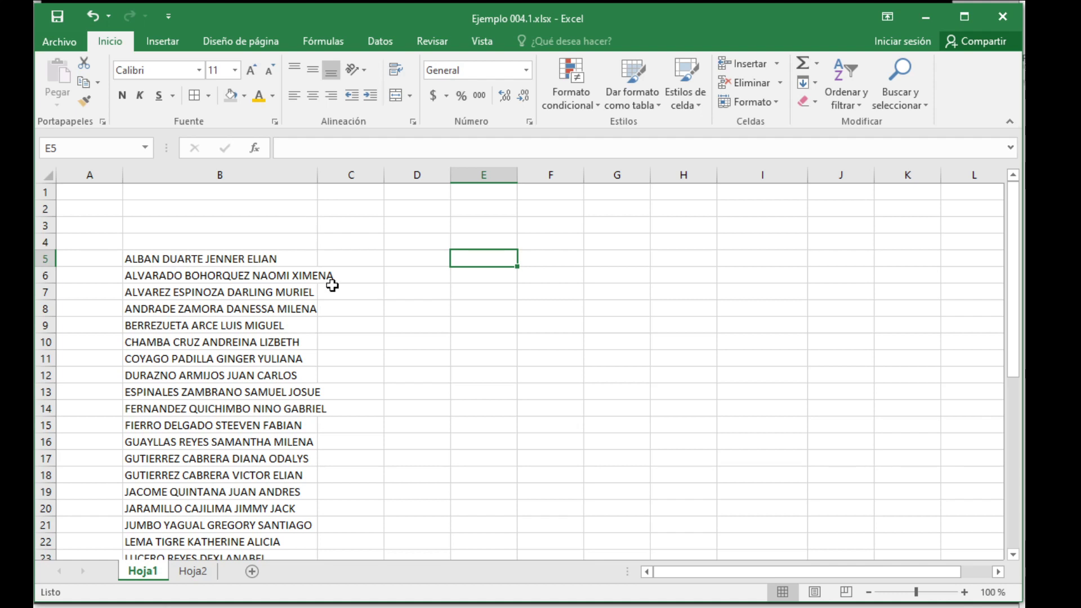
- Enter the headers Nro, Nómina, A1 and A2 in cells A4:D4
{"action": "left_click", "coordinate": [114, 242]}
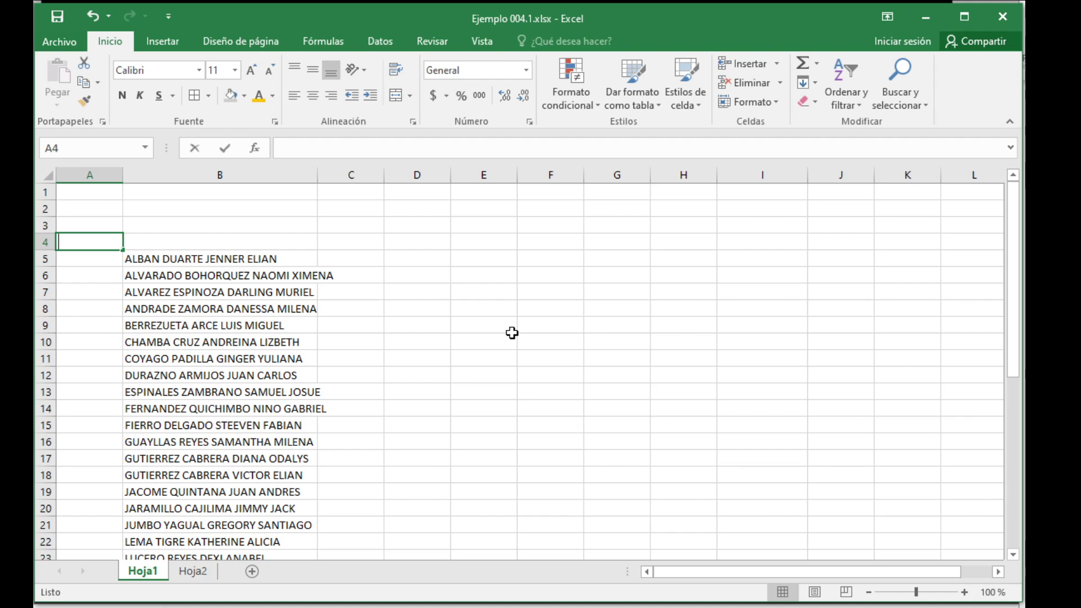
{"action": "type", "text": "Nro"}
{"action": "key", "text": "Tab"}
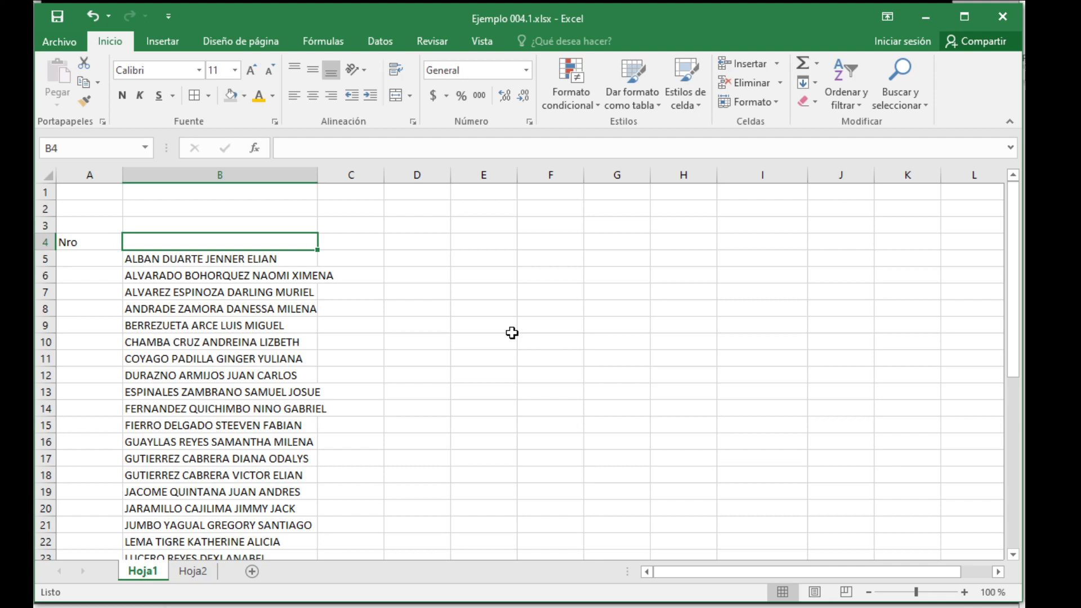
{"action": "type", "text": "Nómina"}
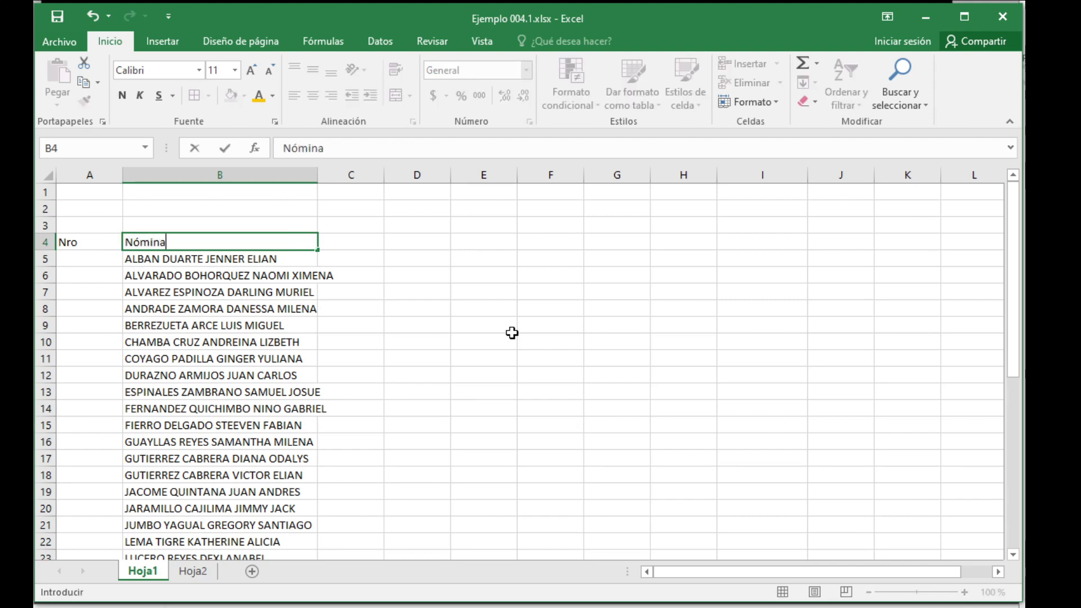
{"action": "key", "text": "Tab"}
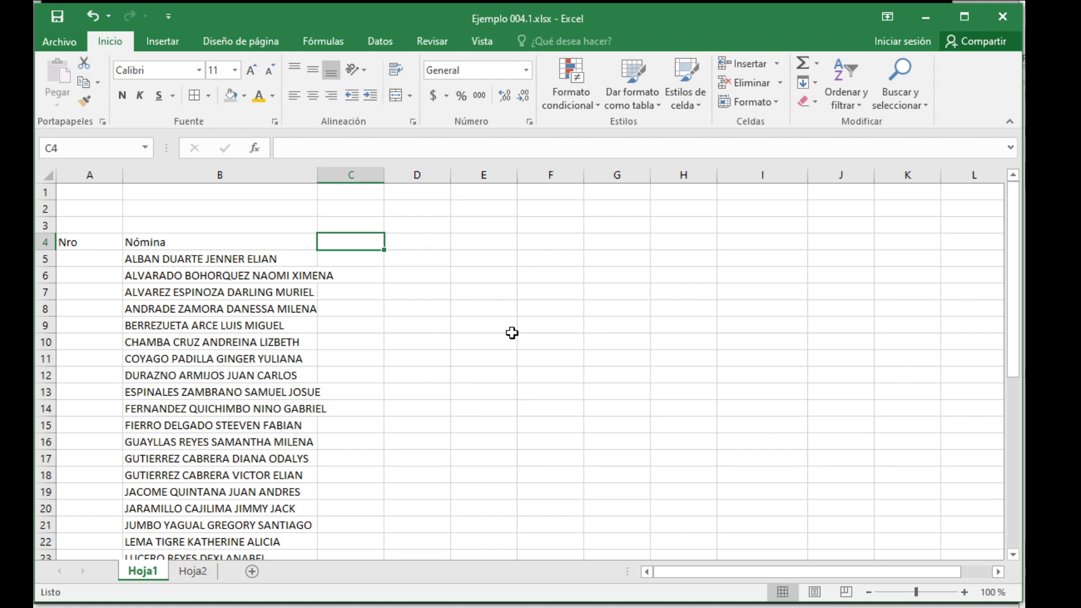
{"action": "type", "text": "A"}
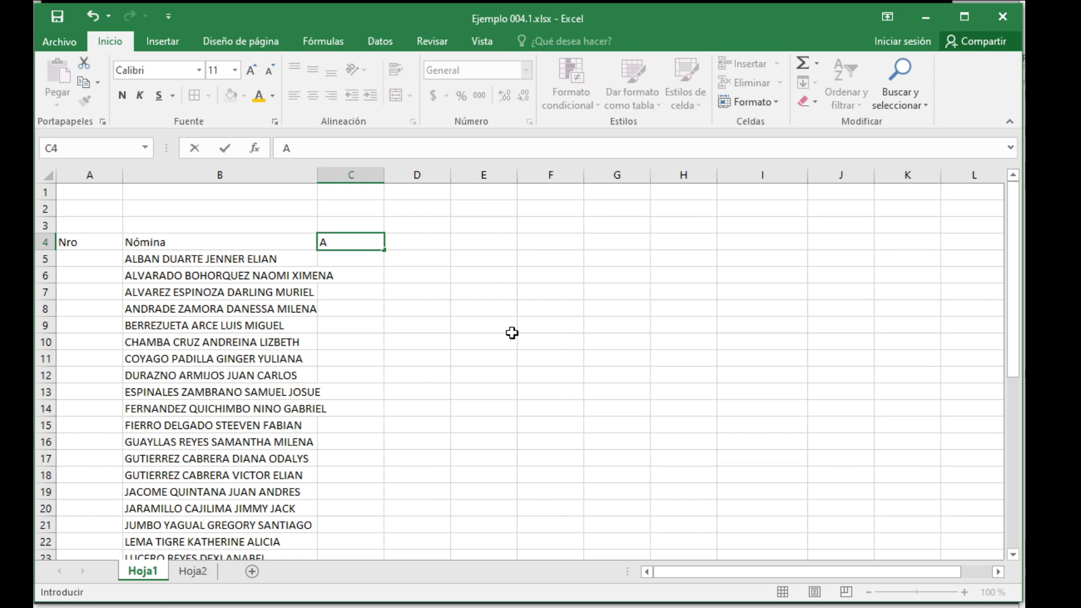
{"action": "type", "text": "1"}
{"action": "key", "text": "Tab"}
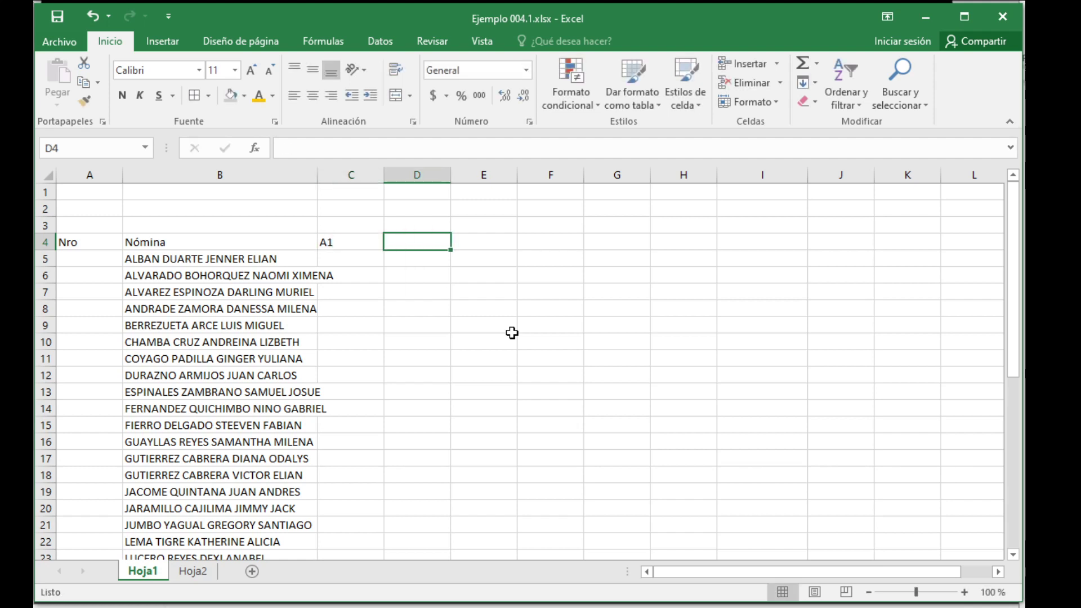
{"action": "type", "text": "A2"}
{"action": "key", "text": "Return"}
{"action": "key", "text": "Down"}
{"action": "key", "text": "Up"}
- Extend the A1, A2 header series across row 4 through A10 in cell L4
{"action": "left_click_drag", "start_coordinate": [372, 241], "coordinate": [401, 241]}
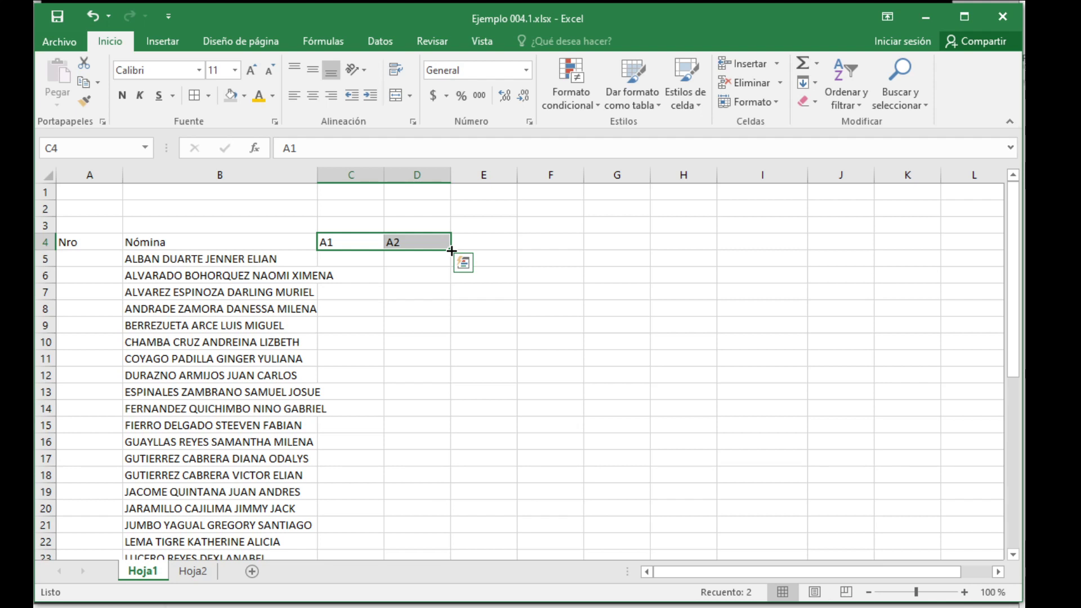
{"action": "left_click_drag", "start_coordinate": [451, 250], "coordinate": [451, 251]}
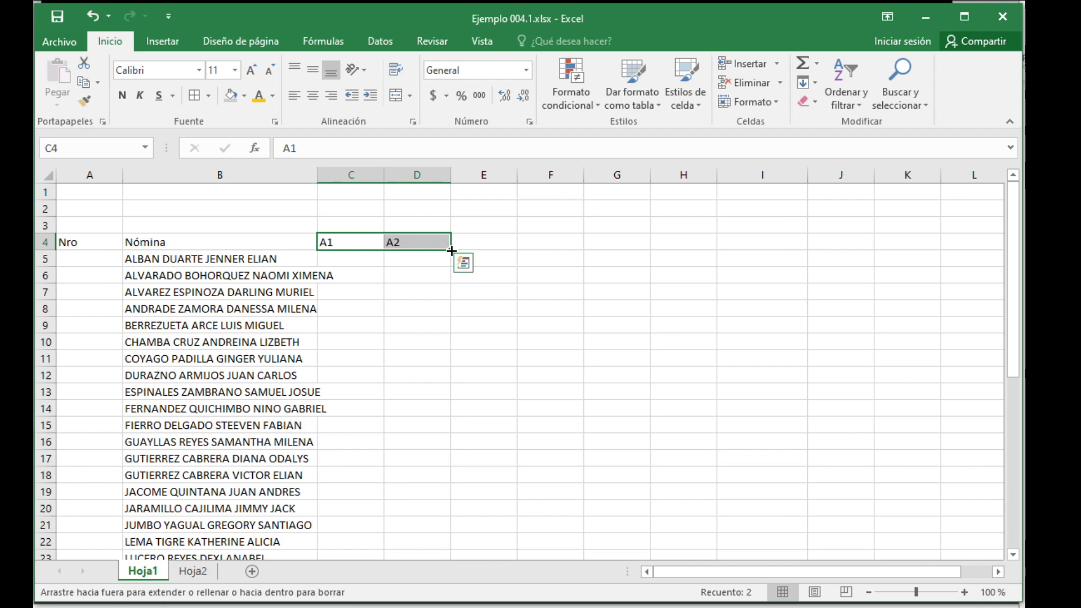
{"action": "left_click_drag", "start_coordinate": [451, 251], "coordinate": [983, 246]}
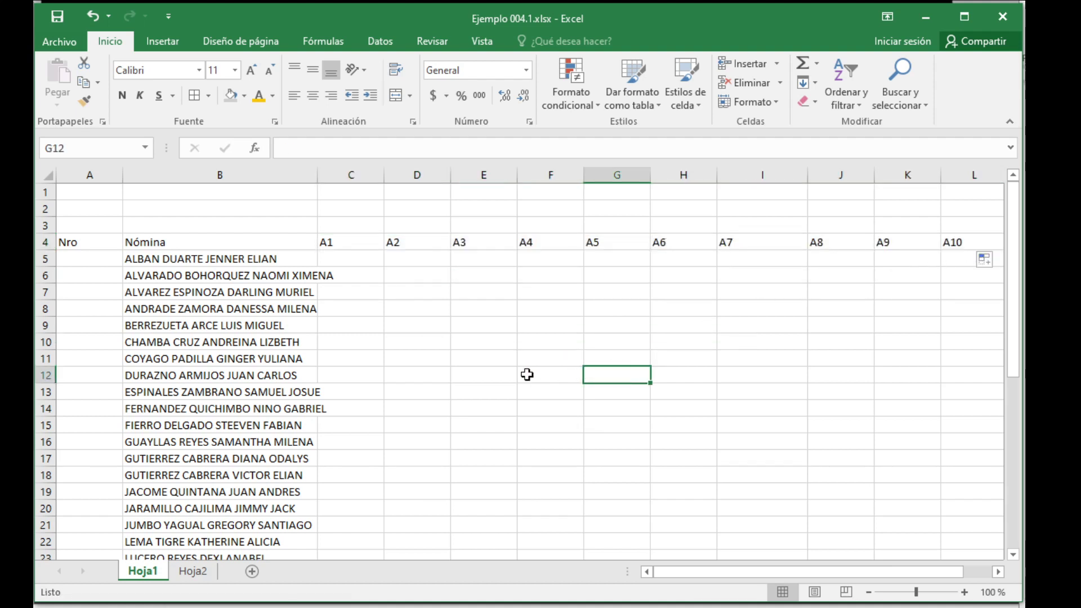
{"action": "left_click", "coordinate": [349, 258]}
{"action": "left_click", "coordinate": [414, 258]}
{"action": "left_click", "coordinate": [484, 259]}
{"action": "left_click", "coordinate": [614, 259]}
{"action": "left_click", "coordinate": [740, 272]}
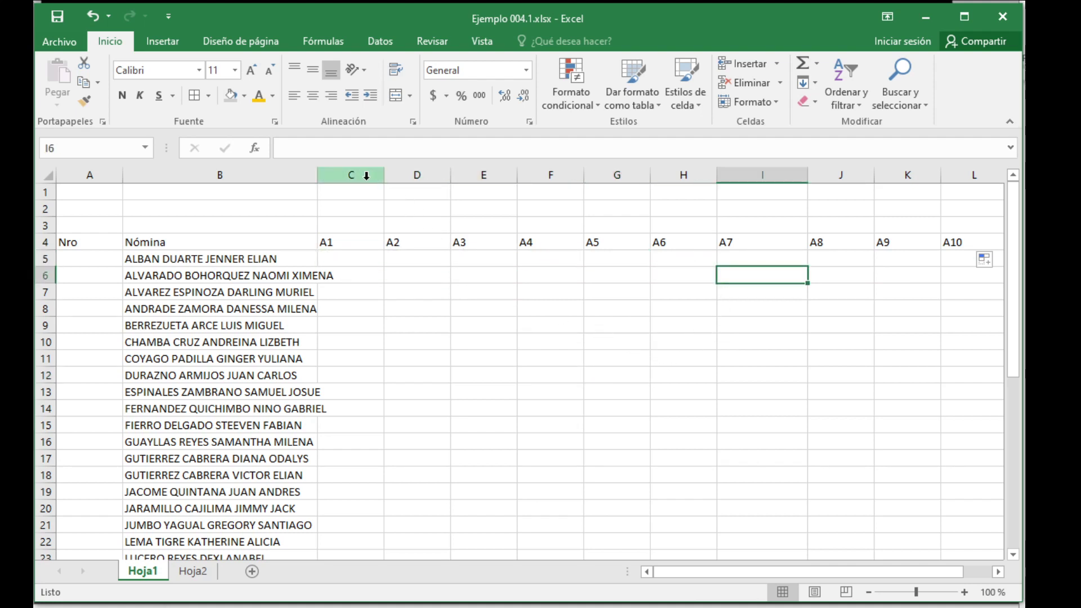
- Enter the trial scores 8 and 9 in C5 and D5, and delete both
{"action": "left_click", "coordinate": [350, 260]}
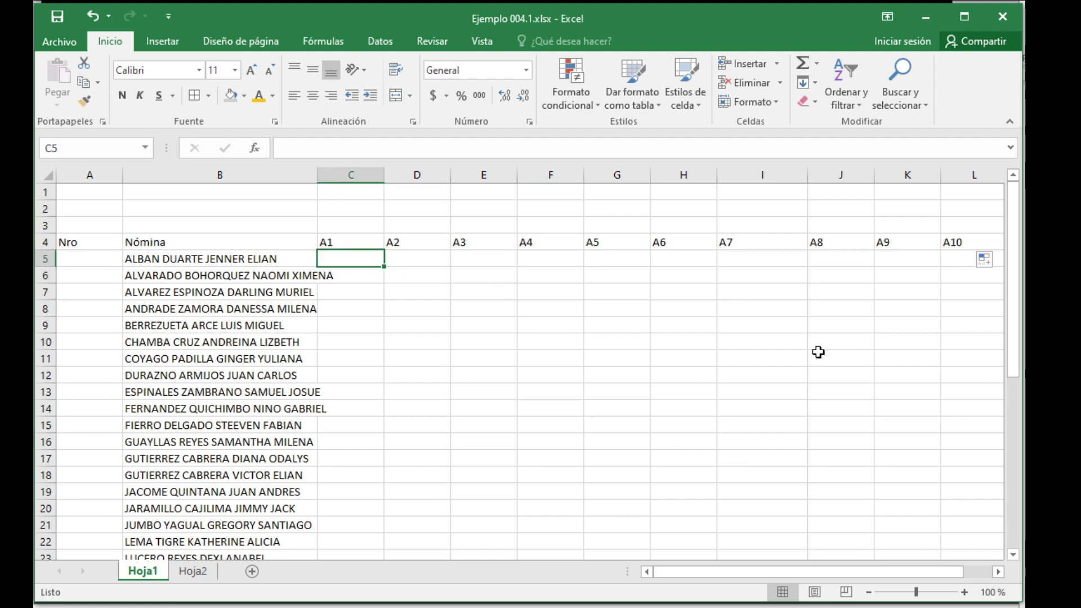
{"action": "type", "text": "8"}
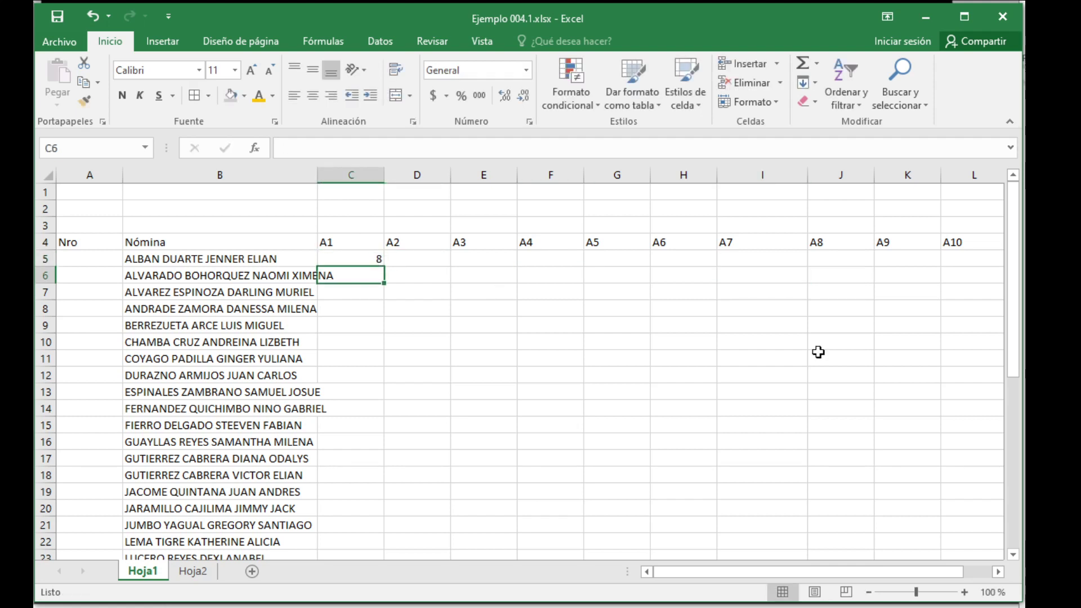
{"action": "key", "text": "Tab"}
{"action": "type", "text": "9"}
{"action": "key", "text": "Return"}
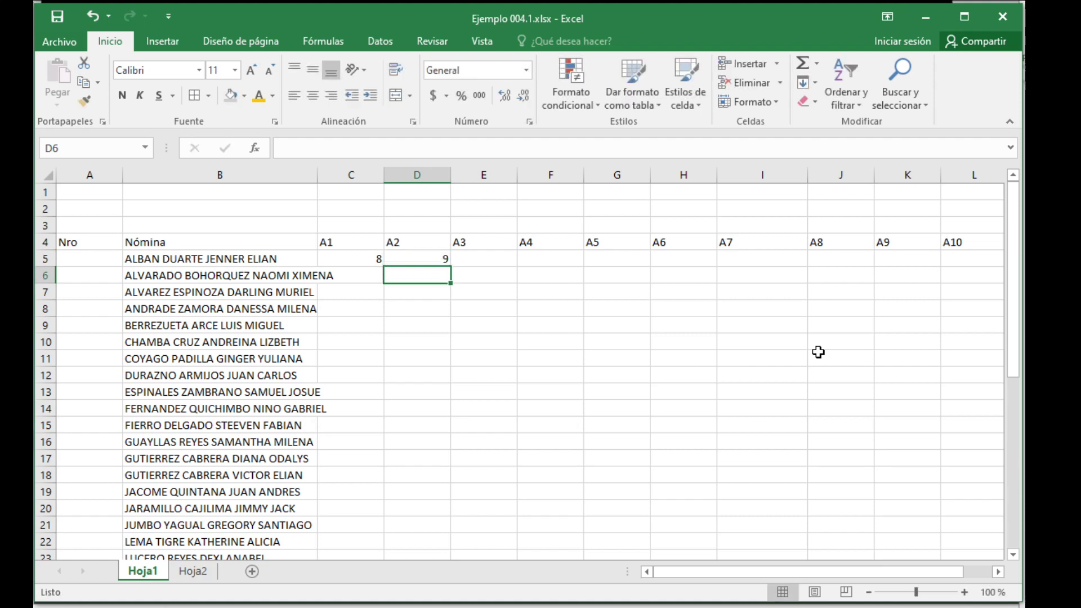
{"action": "key", "text": "Up"}
{"action": "key", "text": "Left"}
{"action": "key", "text": "Delete"}
{"action": "key", "text": "Right"}
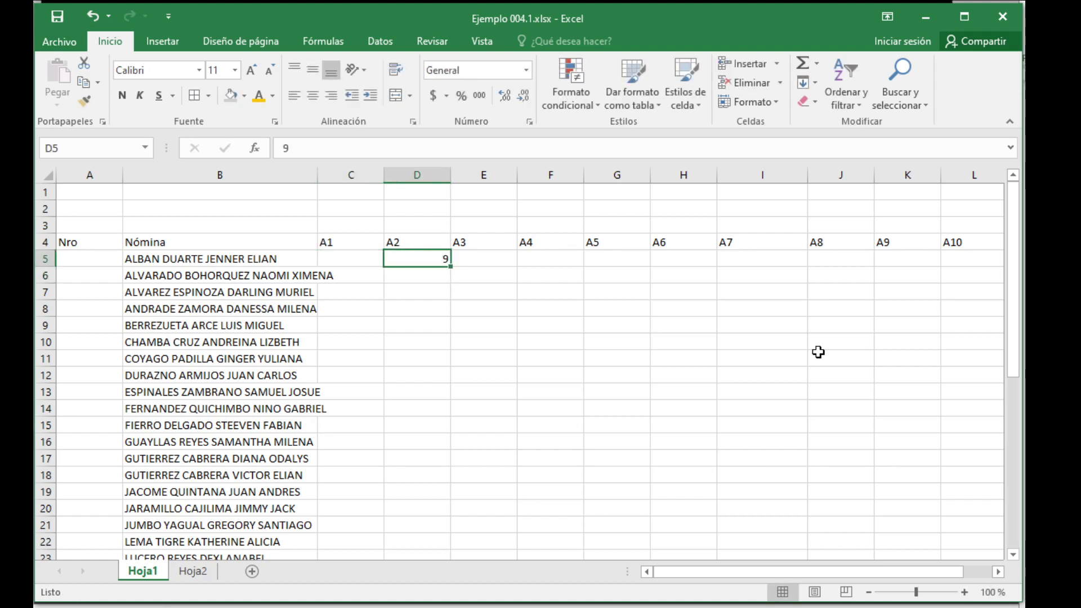
{"action": "key", "text": "Left"}
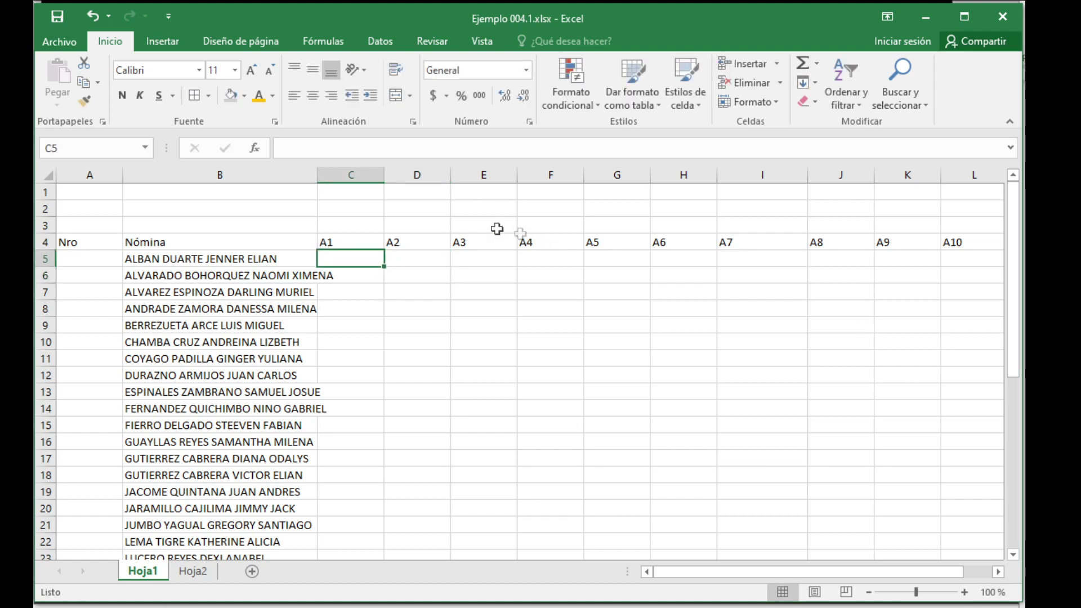
- Narrow columns C through L together to a uniform width that just fits the A1 to A10 headers
{"action": "left_click_drag", "start_coordinate": [352, 175], "coordinate": [965, 174]}
{"action": "left_click", "coordinate": [425, 286]}
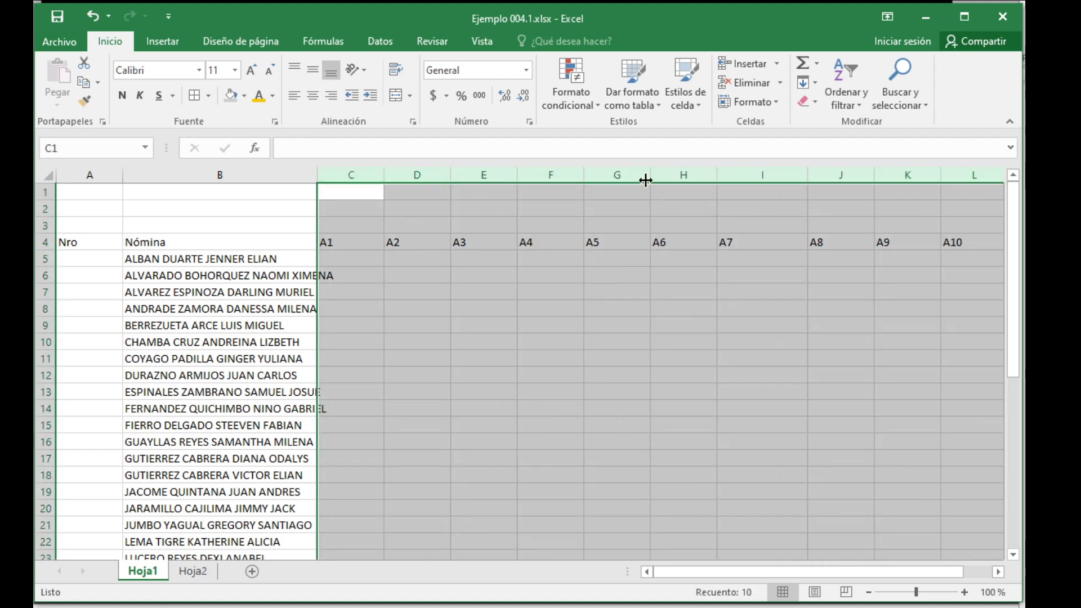
{"action": "left_click_drag", "start_coordinate": [650, 174], "coordinate": [609, 184]}
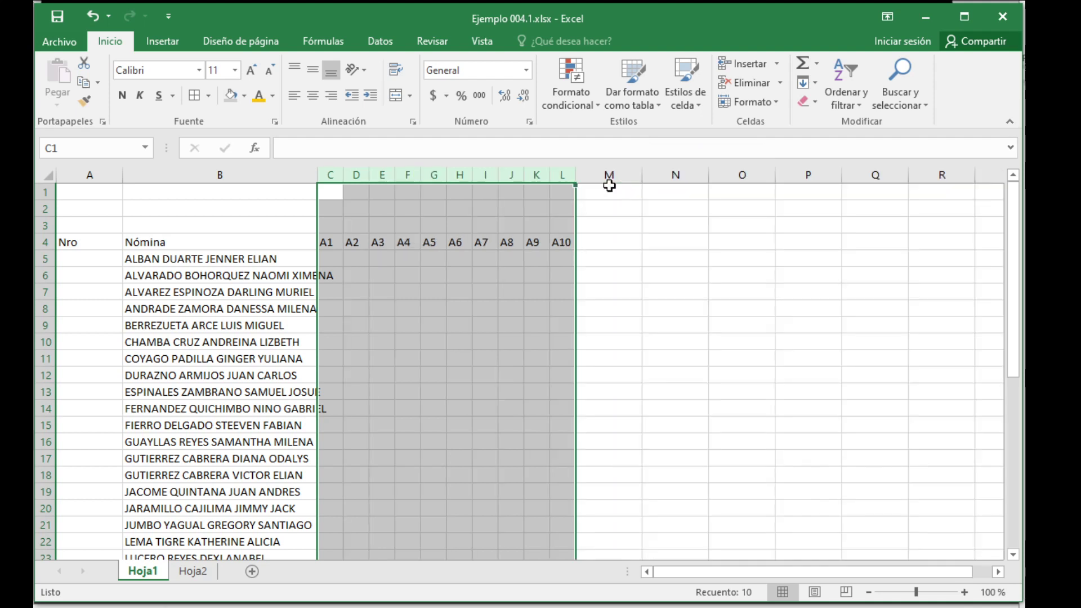
{"action": "left_click", "coordinate": [485, 359]}
- Enter a trial score of 10 in C5 and clear it
{"action": "left_click", "coordinate": [330, 259]}
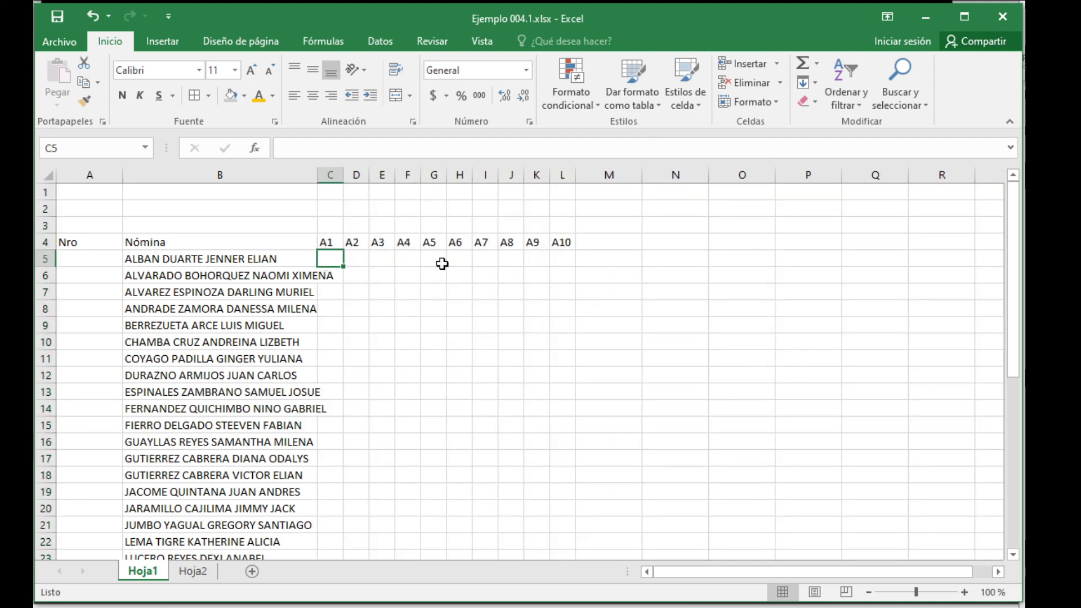
{"action": "type", "text": "10"}
{"action": "key", "text": "Return"}
{"action": "key", "text": "Up"}
{"action": "key", "text": "Down"}
{"action": "key", "text": "Up"}
{"action": "left_click", "coordinate": [389, 288]}
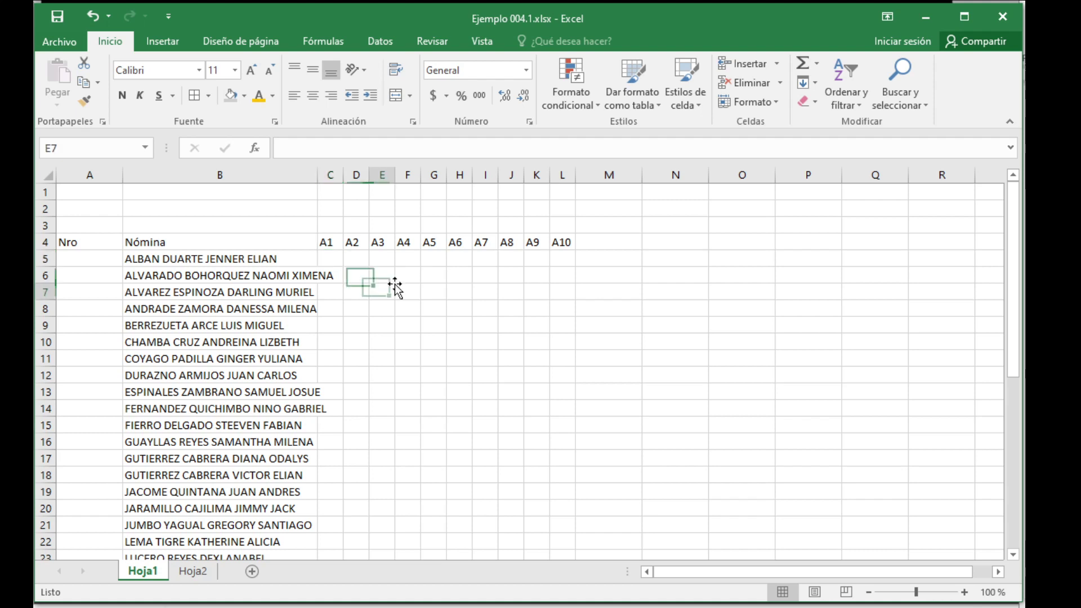
- Widen column B slightly so that the longer names fit before column C
{"action": "left_click", "coordinate": [327, 260]}
{"action": "left_click_drag", "start_coordinate": [317, 179], "coordinate": [337, 178]}
{"action": "left_click", "coordinate": [382, 311]}
{"action": "scroll", "coordinate": [355, 302], "scroll_direction": "down", "scroll_amount": 4}
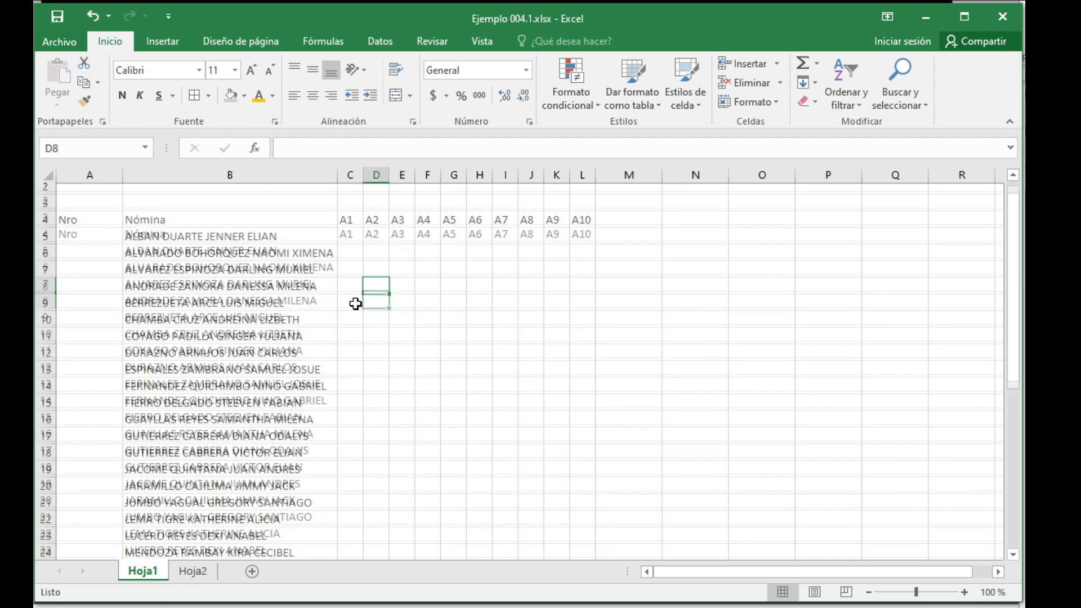
{"action": "scroll", "coordinate": [357, 298], "scroll_direction": "up", "scroll_amount": 4}
- Center the score cells C5:L41 both horizontally and vertically
{"action": "left_click", "coordinate": [355, 256]}
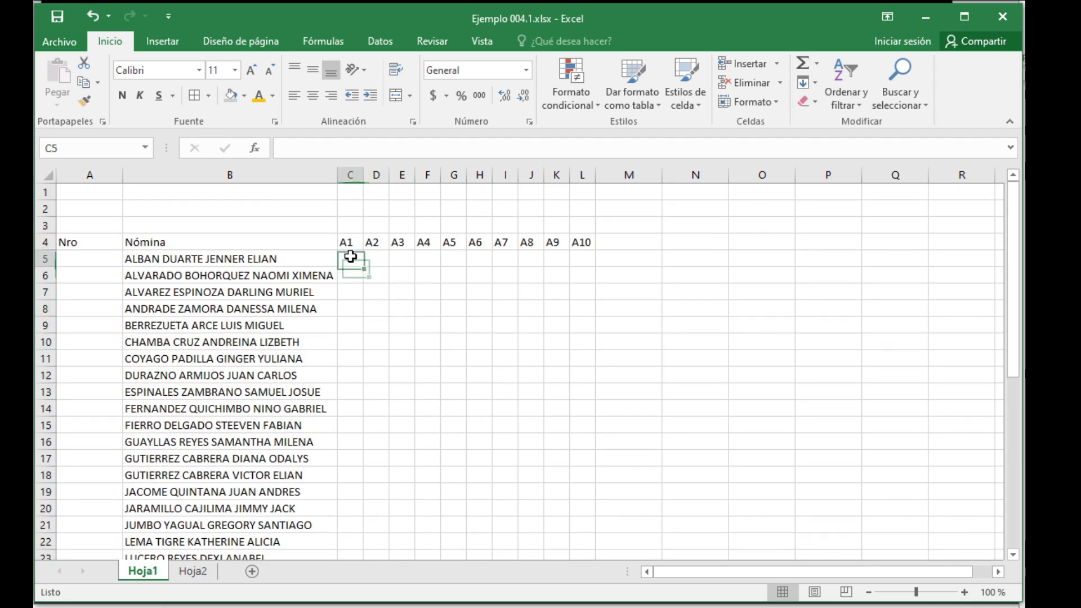
{"action": "left_click_drag", "start_coordinate": [351, 256], "coordinate": [575, 501]}
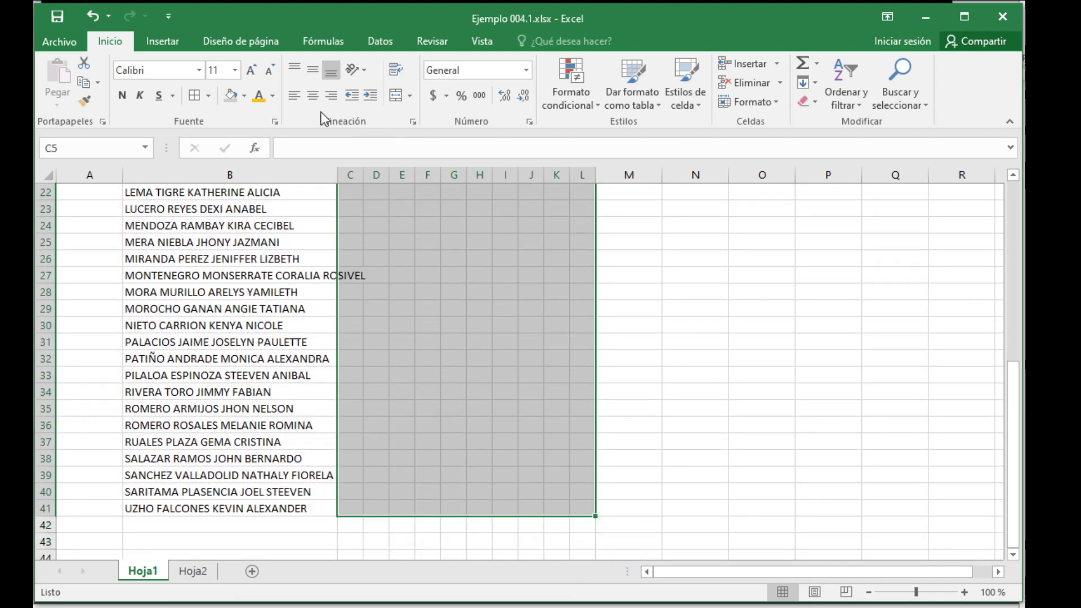
{"action": "left_click", "coordinate": [315, 98]}
{"action": "left_click", "coordinate": [314, 68]}
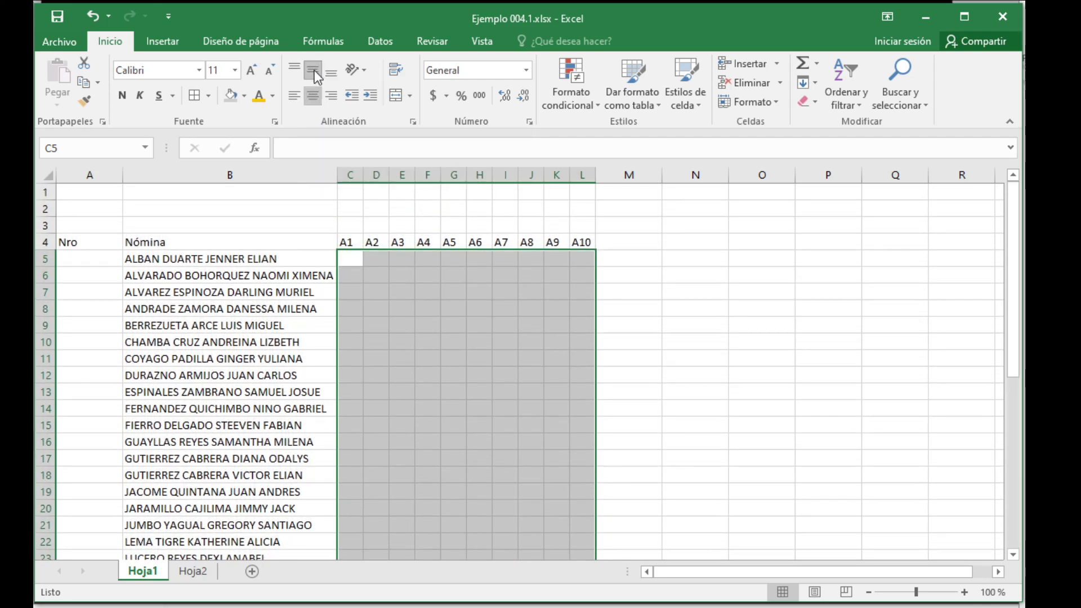
{"action": "left_click", "coordinate": [443, 306]}
{"action": "left_click", "coordinate": [378, 291]}
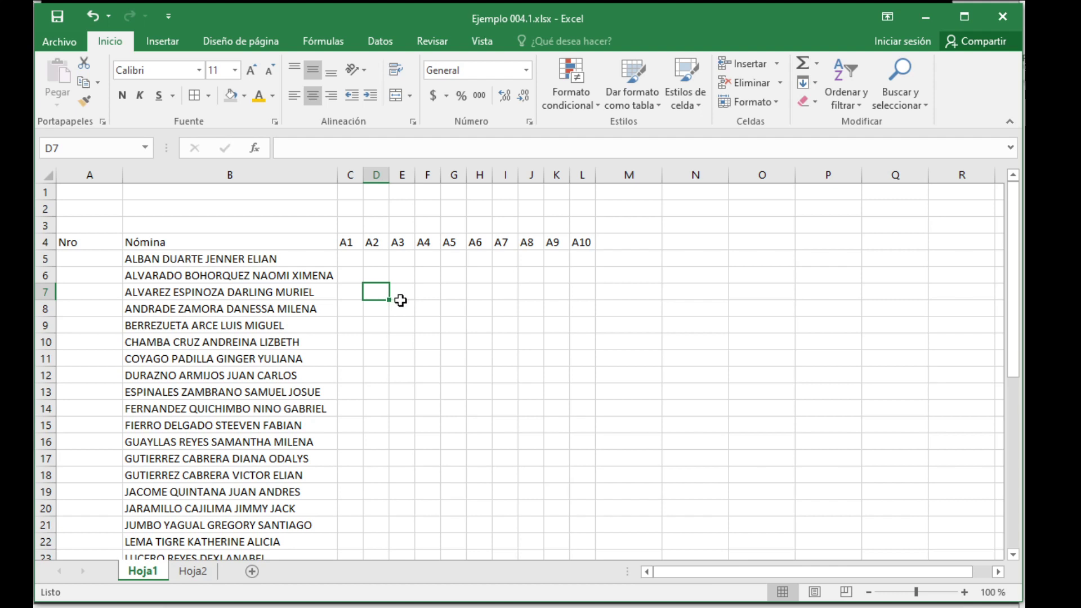
- Narrow column A to fit the Nro header and number the list from 1 to 37 in A5:A41
{"action": "left_click_drag", "start_coordinate": [122, 174], "coordinate": [87, 186]}
{"action": "left_click", "coordinate": [143, 310]}
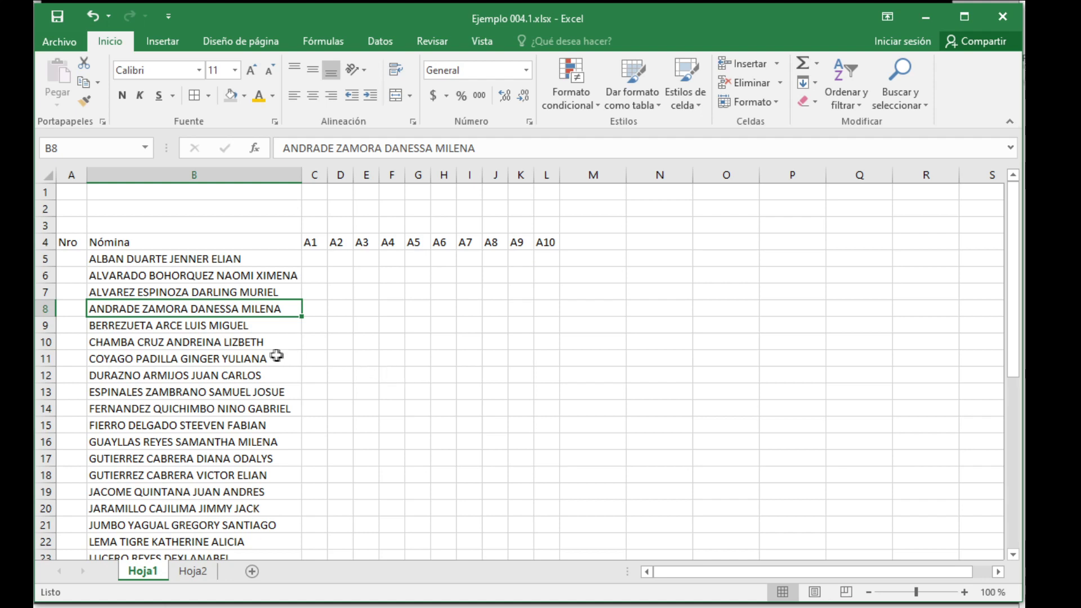
{"action": "left_click", "coordinate": [74, 259]}
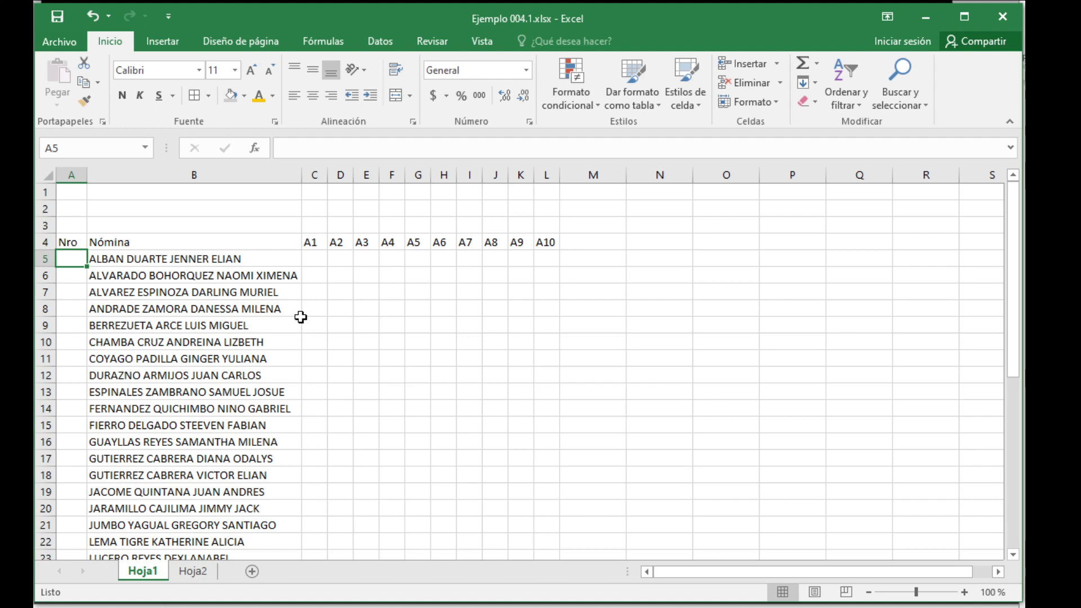
{"action": "type", "text": "1"}
{"action": "key", "text": "Return"}
{"action": "type", "text": "2"}
{"action": "key", "text": "Return"}
{"action": "key", "text": "Up"}
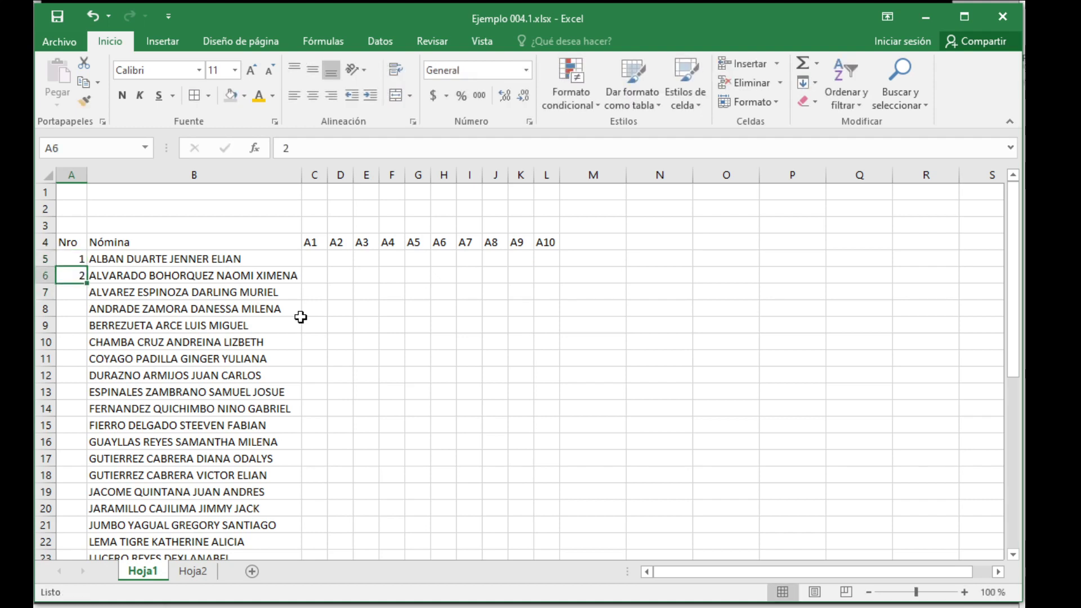
{"action": "left_click", "coordinate": [71, 259]}
{"action": "left_click_drag", "start_coordinate": [71, 259], "coordinate": [91, 508]}
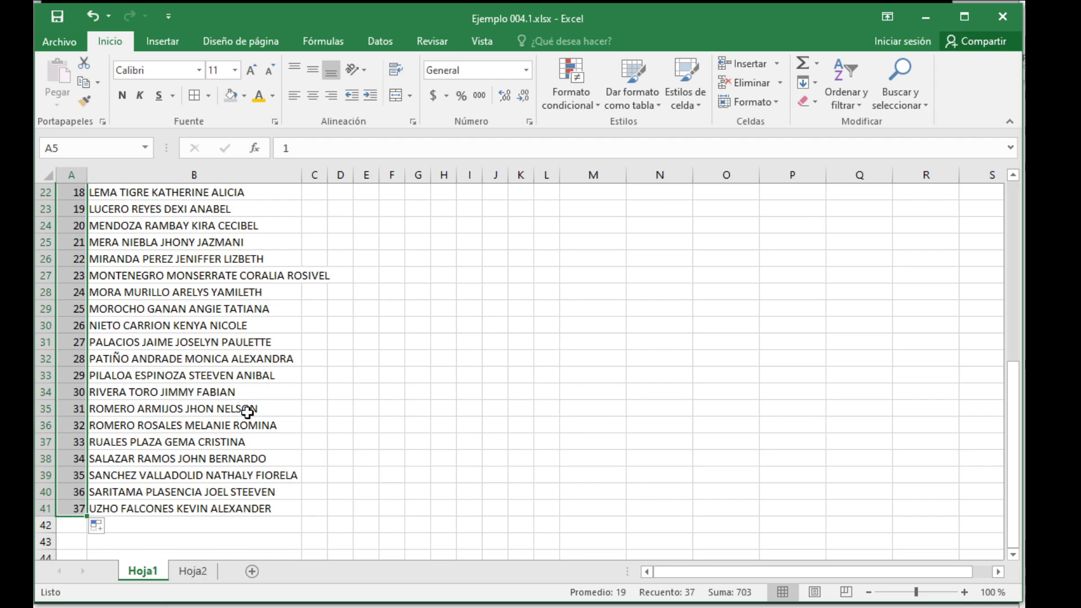
- Apply the custom number format 00 to the list numbers in A5:A41
{"action": "scroll", "coordinate": [247, 410], "scroll_direction": "up", "scroll_amount": 7}
{"action": "left_click", "coordinate": [182, 375]}
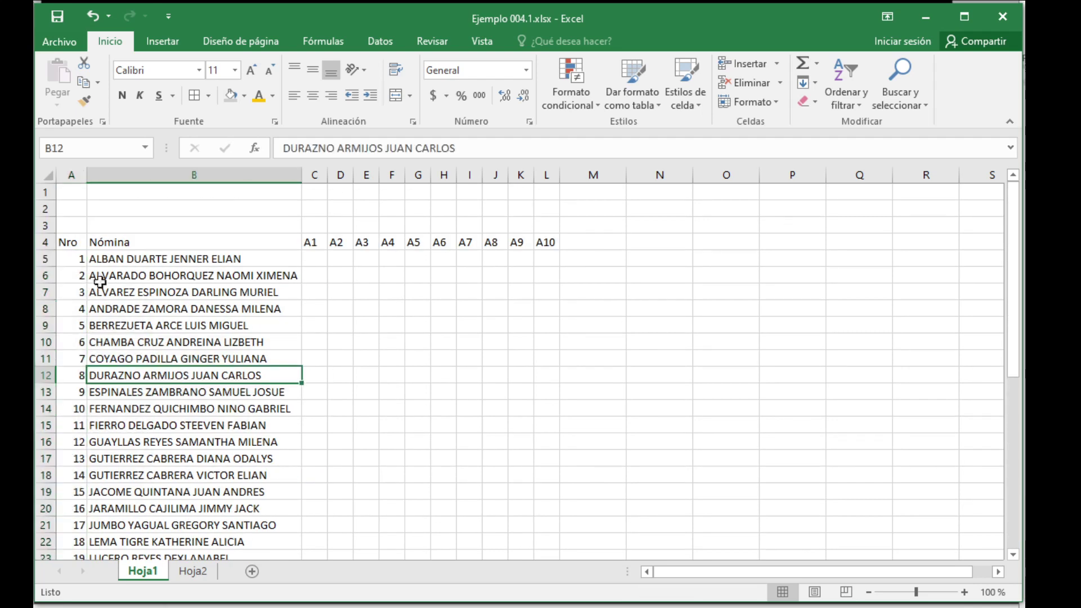
{"action": "left_click_drag", "start_coordinate": [73, 258], "coordinate": [71, 525]}
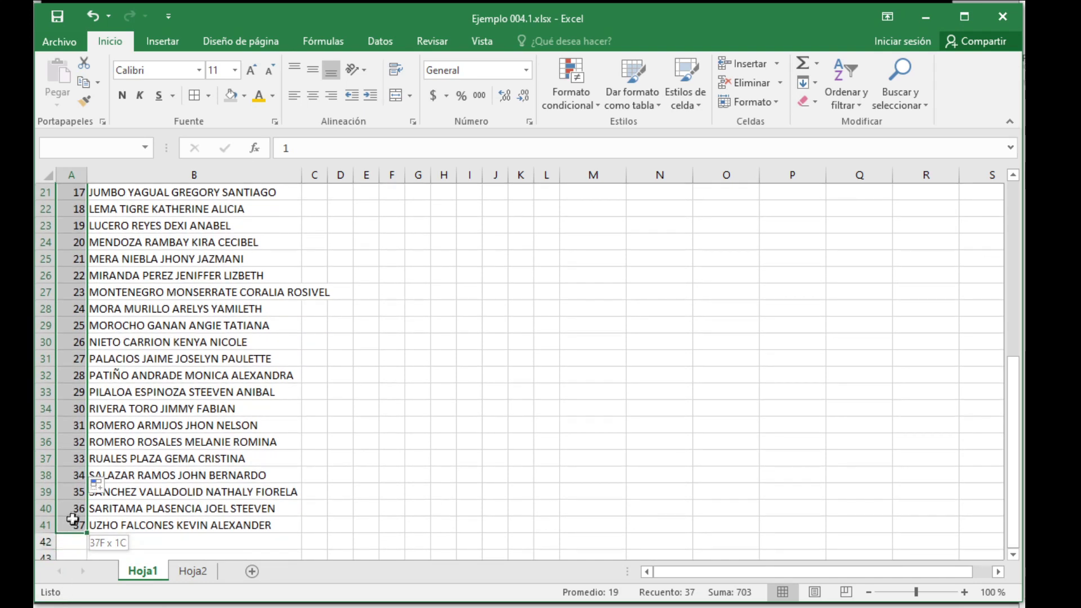
{"action": "scroll", "coordinate": [207, 438], "scroll_direction": "up", "scroll_amount": 7}
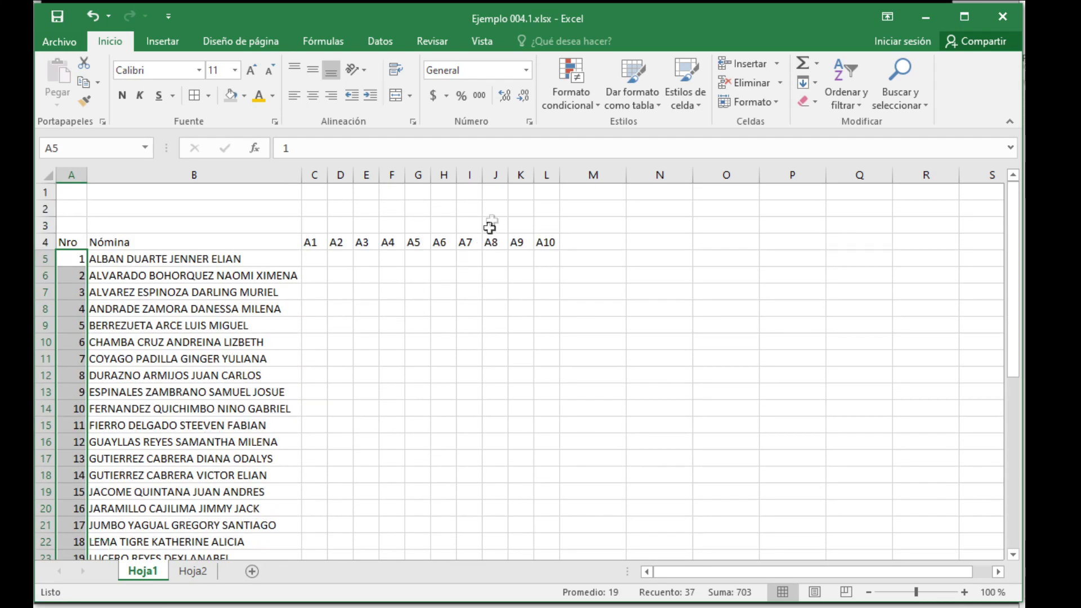
{"action": "left_click", "coordinate": [531, 122]}
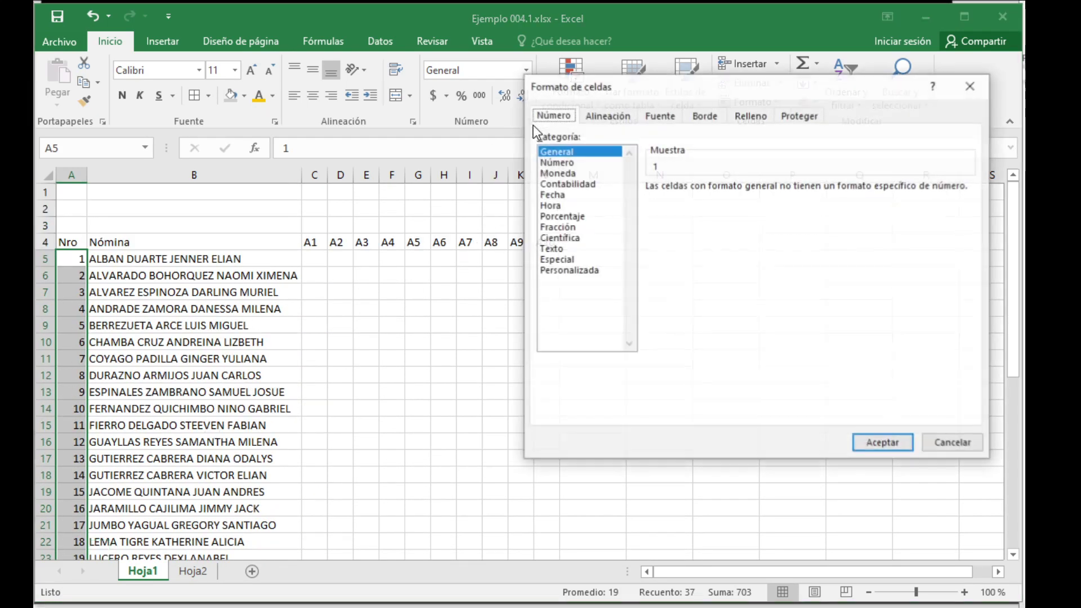
{"action": "left_click", "coordinate": [570, 270]}
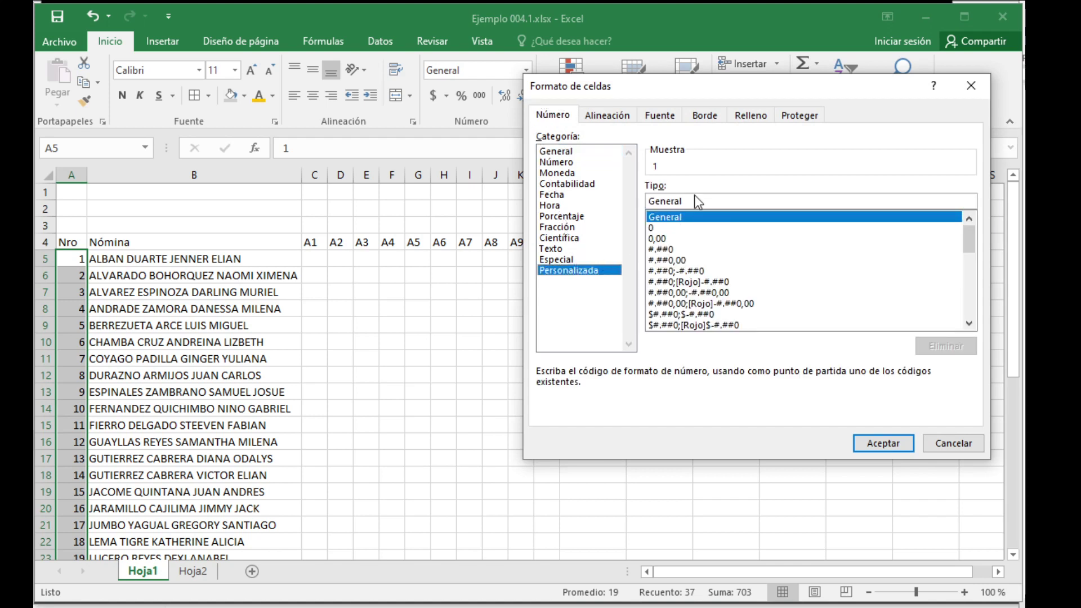
{"action": "left_click_drag", "start_coordinate": [697, 201], "coordinate": [620, 202]}
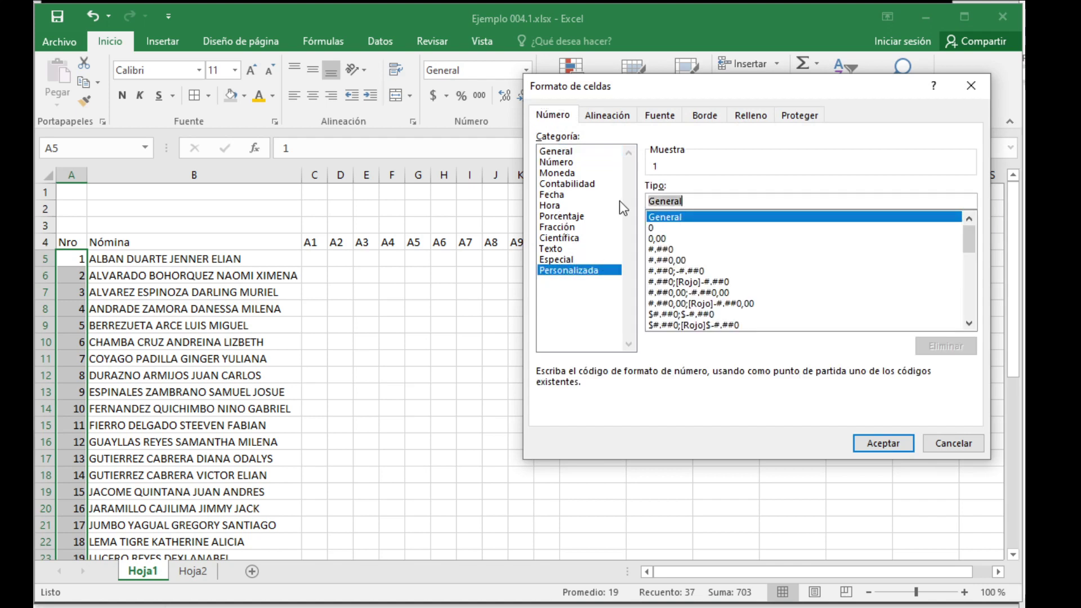
{"action": "type", "text": "00"}
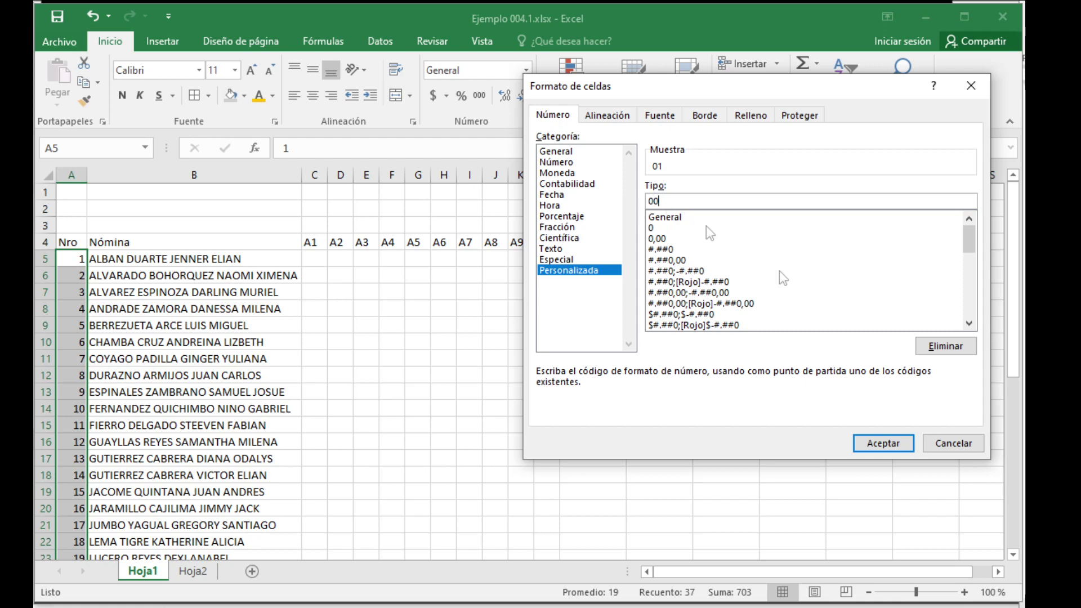
{"action": "left_click", "coordinate": [884, 443]}
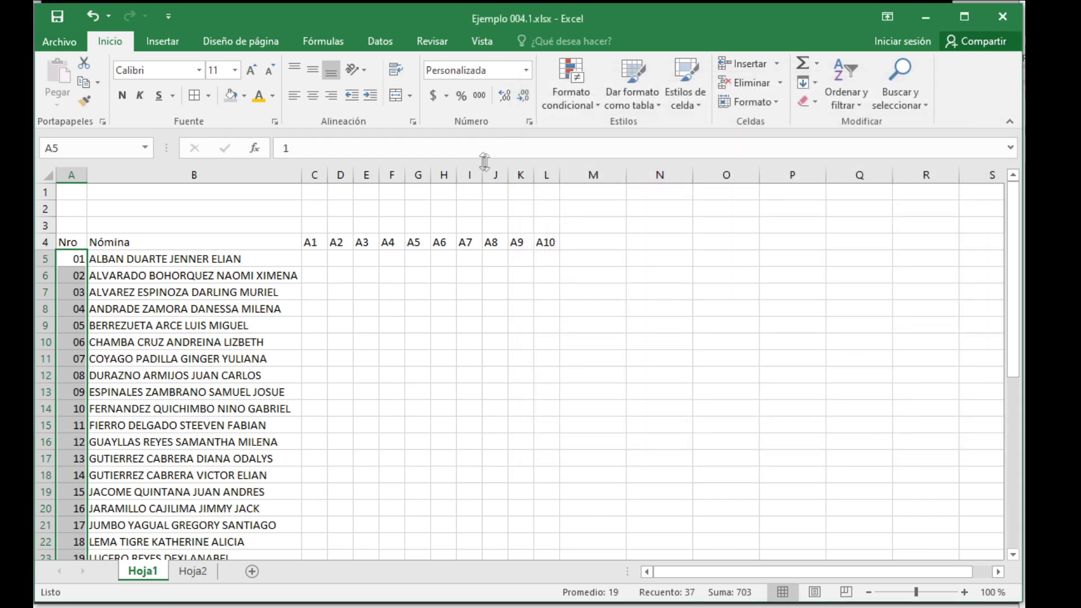
- Center the list numbers horizontally and vertically, and narrow column A slightly more
{"action": "left_click", "coordinate": [314, 95]}
{"action": "left_click", "coordinate": [313, 69]}
{"action": "left_click_drag", "start_coordinate": [87, 179], "coordinate": [80, 179]}
{"action": "left_click", "coordinate": [282, 322]}
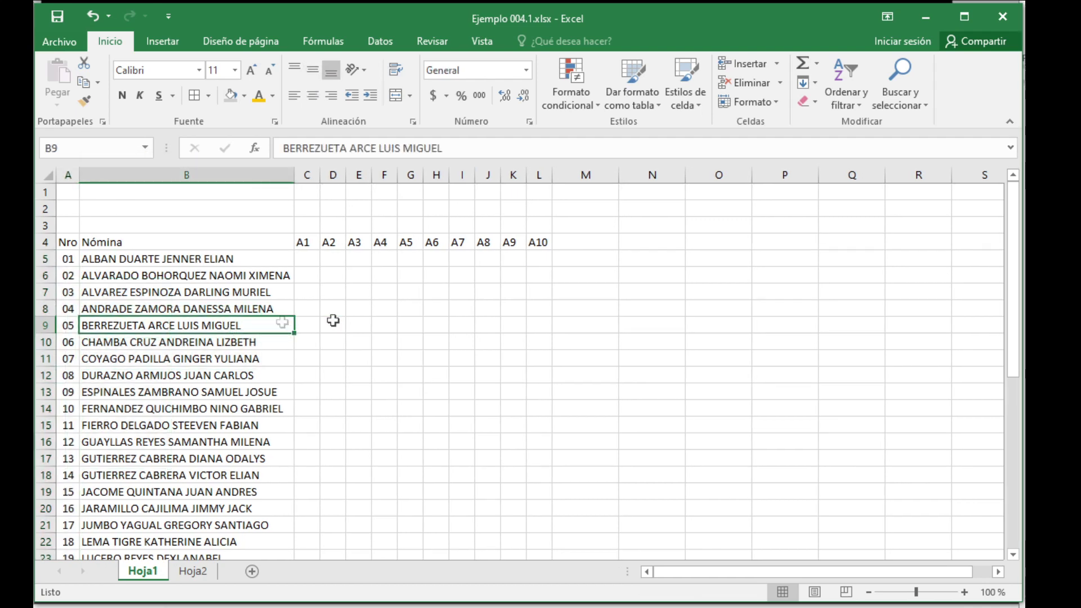
- Merge and center C3:G3 above A1 to A5, and H3:L3 above A6 to A10
{"action": "scroll", "coordinate": [473, 308], "scroll_direction": "down", "scroll_amount": 2}
{"action": "scroll", "coordinate": [473, 307], "scroll_direction": "up", "scroll_amount": 2}
{"action": "left_click", "coordinate": [309, 226]}
{"action": "scroll", "coordinate": [370, 275], "scroll_direction": "up", "scroll_amount": 2}
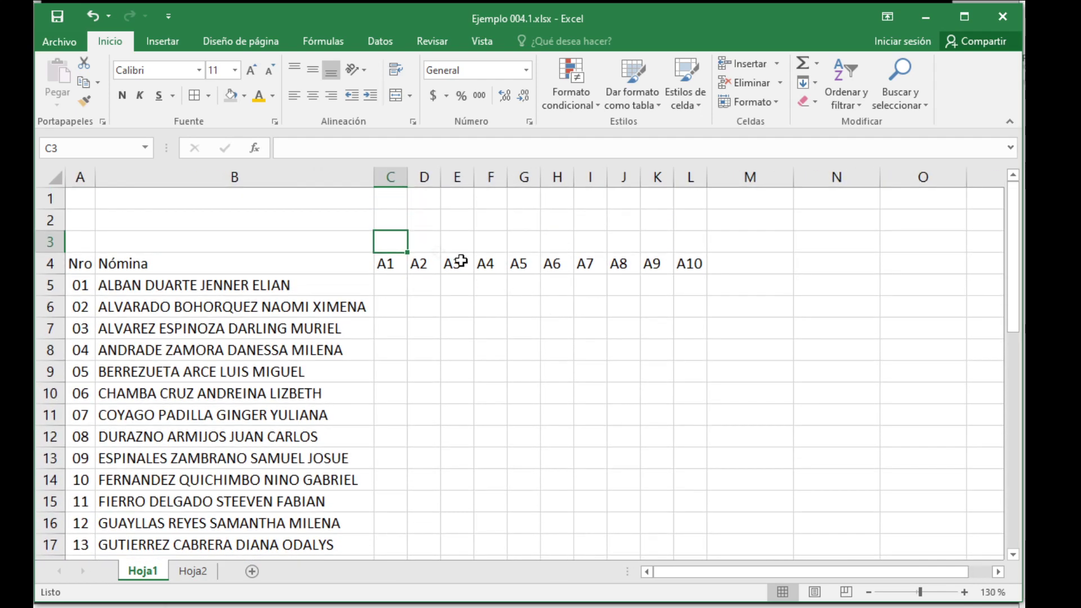
{"action": "left_click_drag", "start_coordinate": [394, 239], "coordinate": [690, 243]}
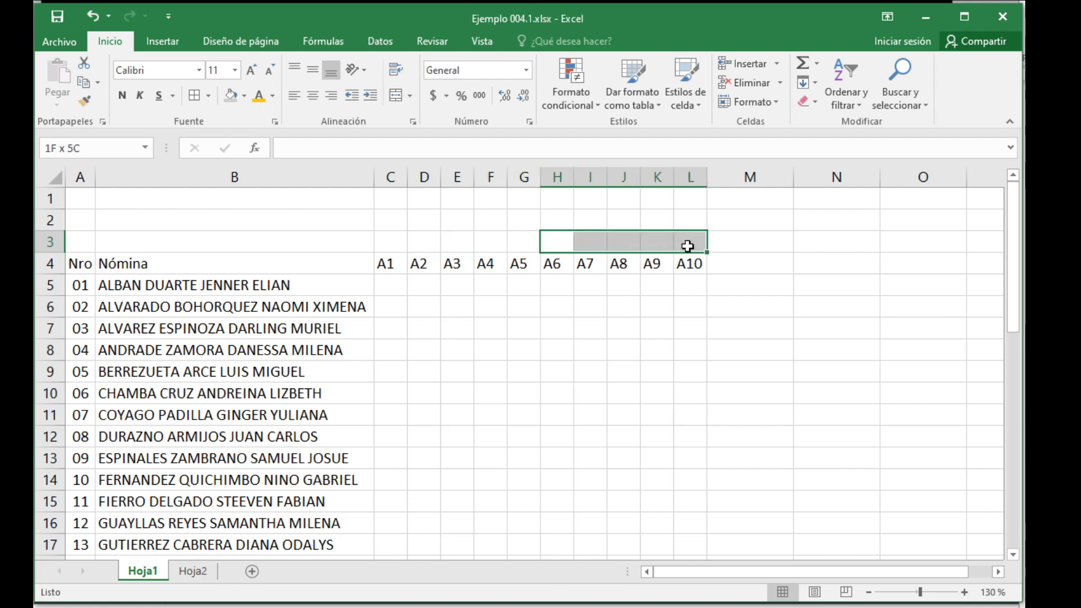
{"action": "left_click", "coordinate": [508, 243]}
{"action": "left_click_drag", "start_coordinate": [381, 241], "coordinate": [522, 243]}
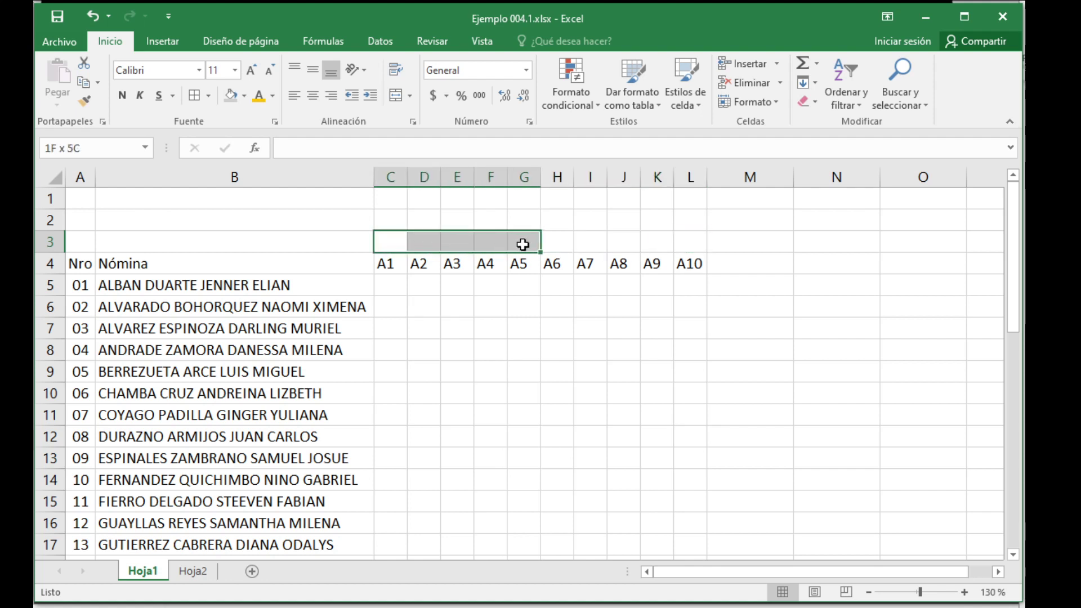
{"action": "left_click", "coordinate": [396, 95]}
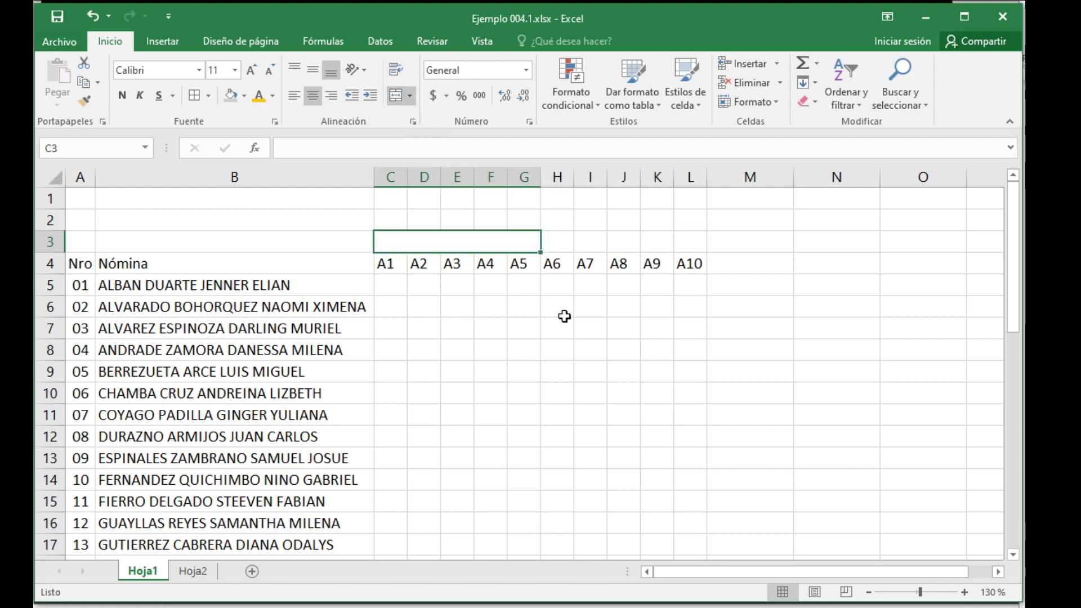
{"action": "left_click_drag", "start_coordinate": [557, 242], "coordinate": [683, 237]}
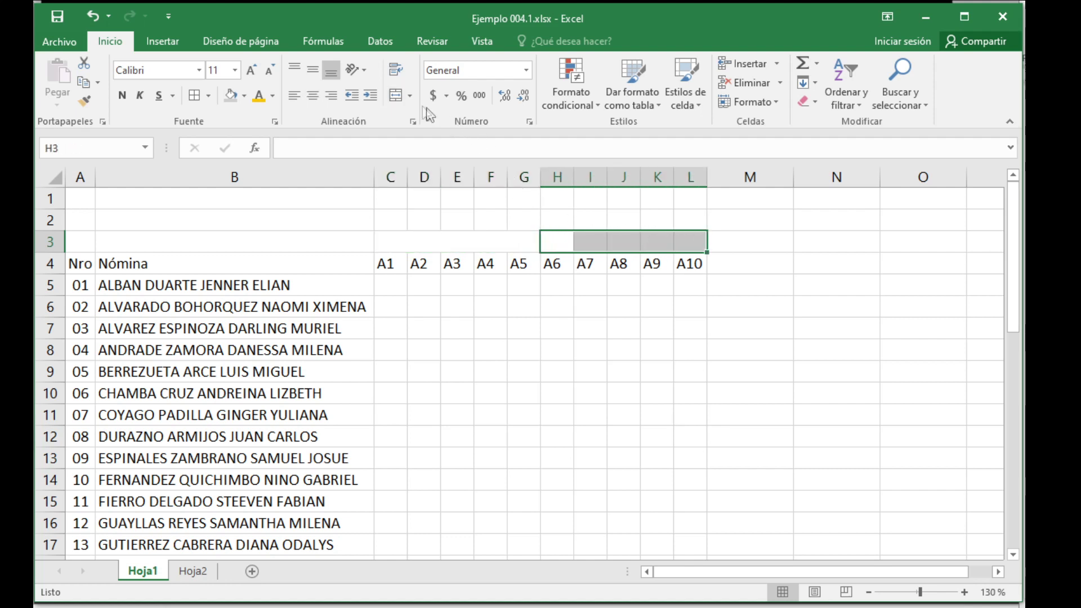
{"action": "left_click", "coordinate": [396, 95]}
- Enter the headings Parcial 1 in the merged cell C3:G3 and Parcial 2 in H3:L3
{"action": "left_click", "coordinate": [449, 242]}
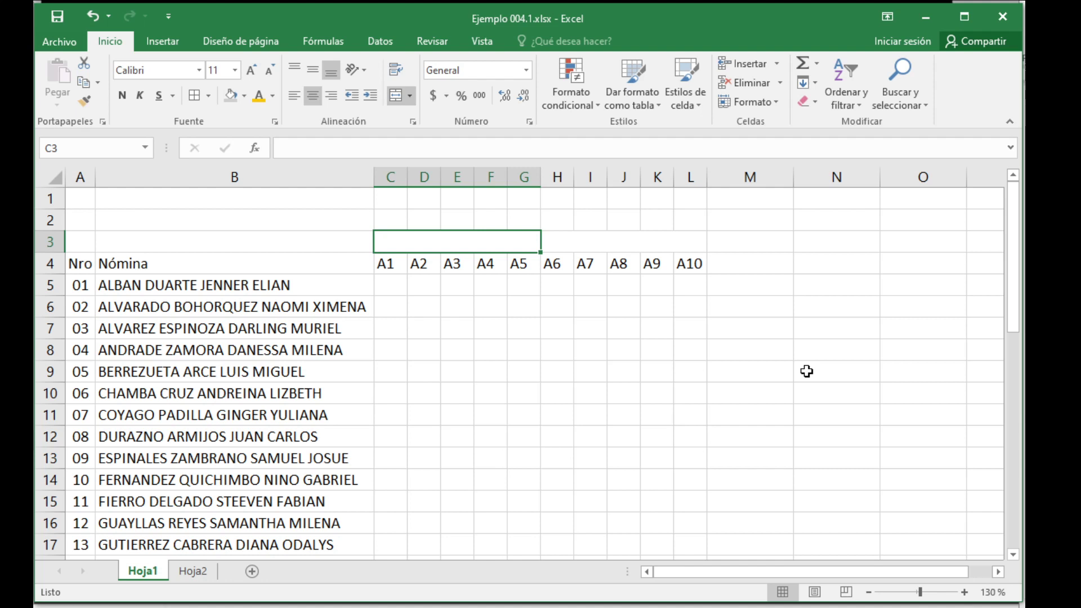
{"action": "type", "text": "Parcial 1"}
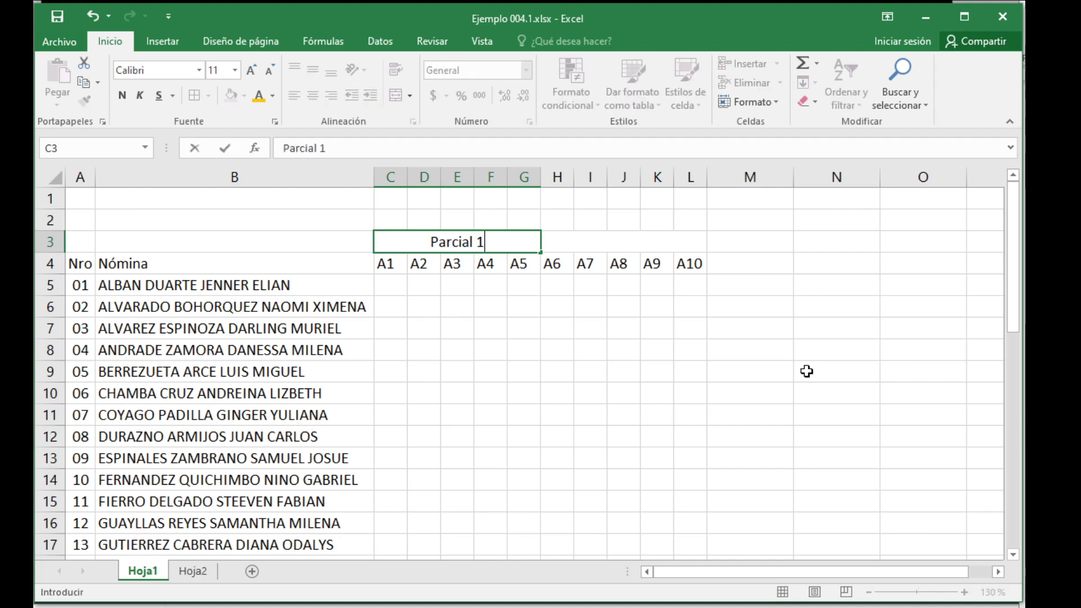
{"action": "key", "text": "Tab"}
{"action": "type", "text": "Parcia"}
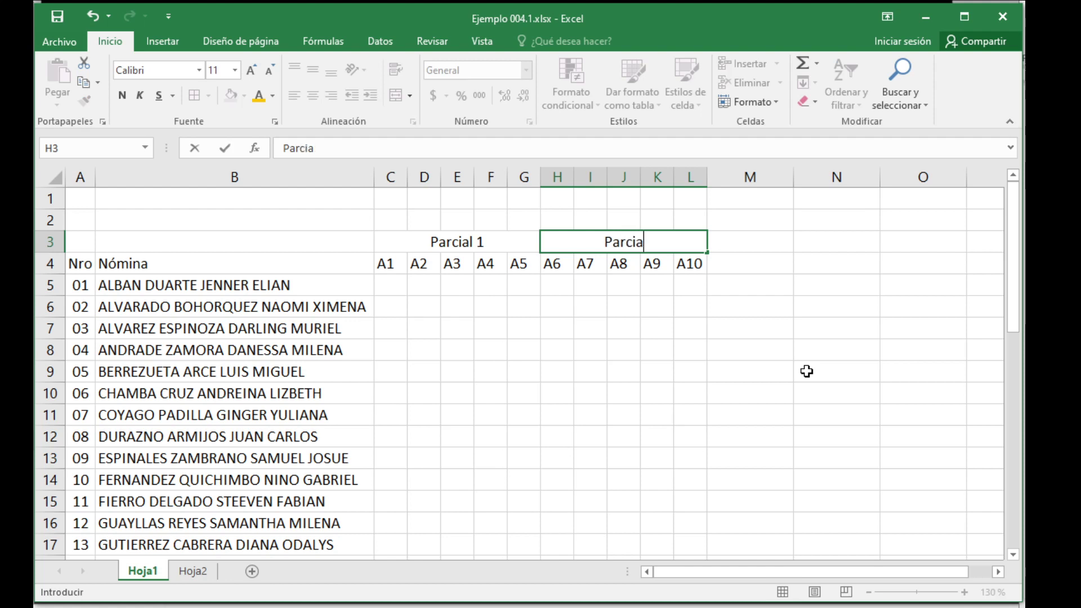
{"action": "type", "text": "l 2"}
{"action": "key", "text": "Return"}
{"action": "key", "text": "Up"}
{"action": "key", "text": "Left"}
{"action": "key", "text": "Left"}
{"action": "key", "text": "Right"}
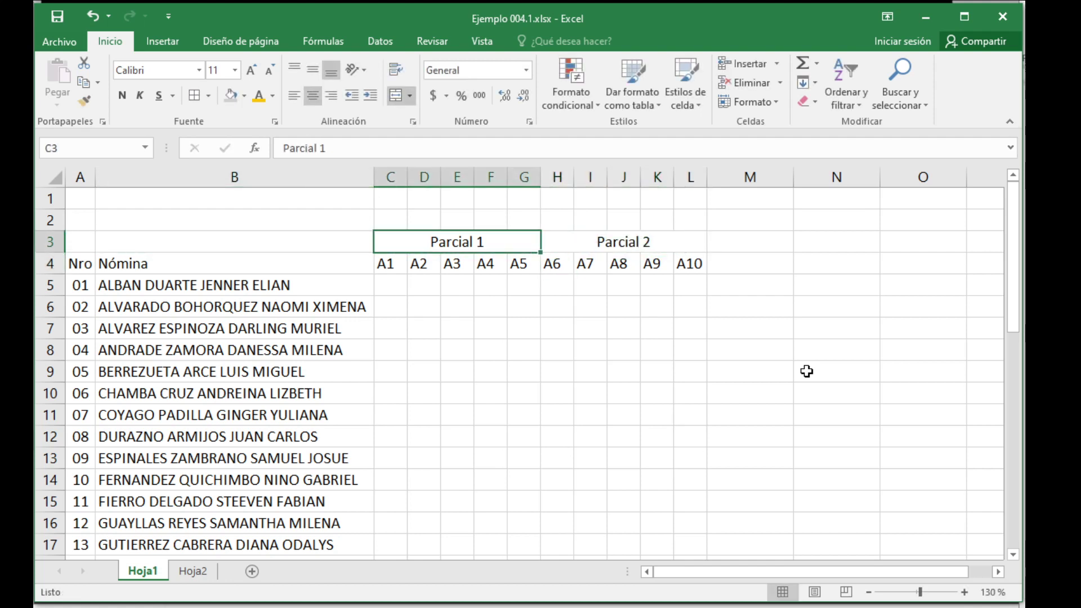
{"action": "key", "text": "Right"}
{"action": "key", "text": "Left"}
{"action": "key", "text": "Left"}
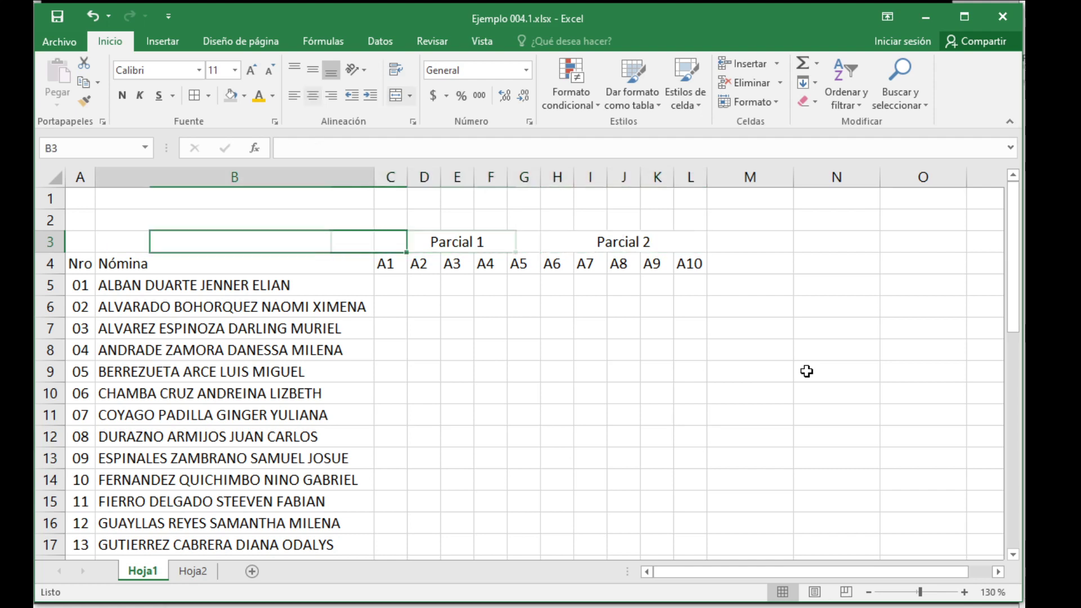
- Try merging and centering B3:B4 for the Nómina header, and undo the merge
{"action": "left_click", "coordinate": [256, 268]}
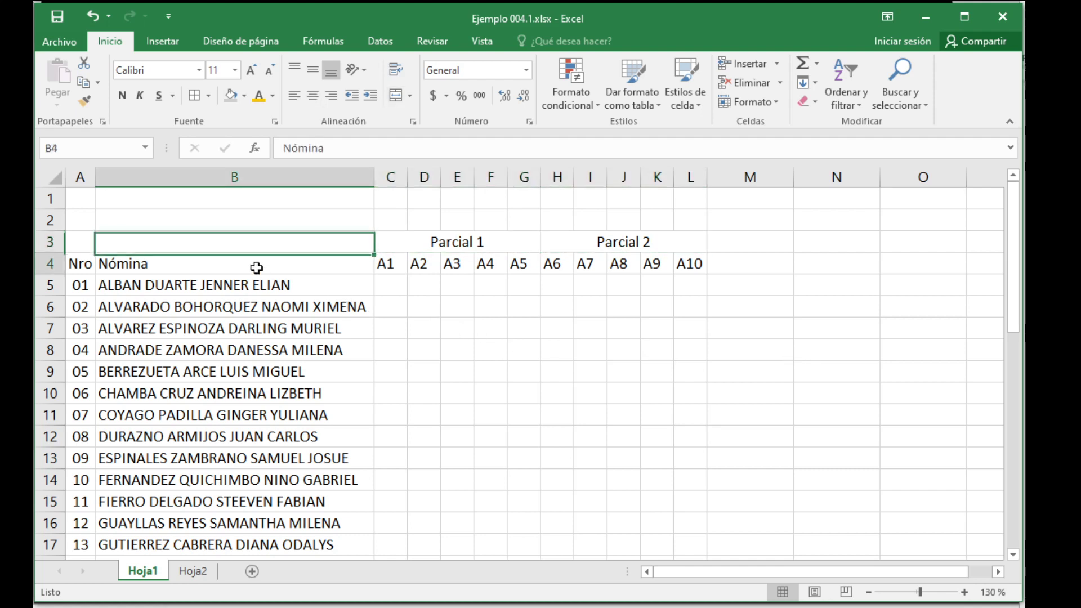
{"action": "left_click", "coordinate": [294, 247]}
{"action": "left_click", "coordinate": [305, 267]}
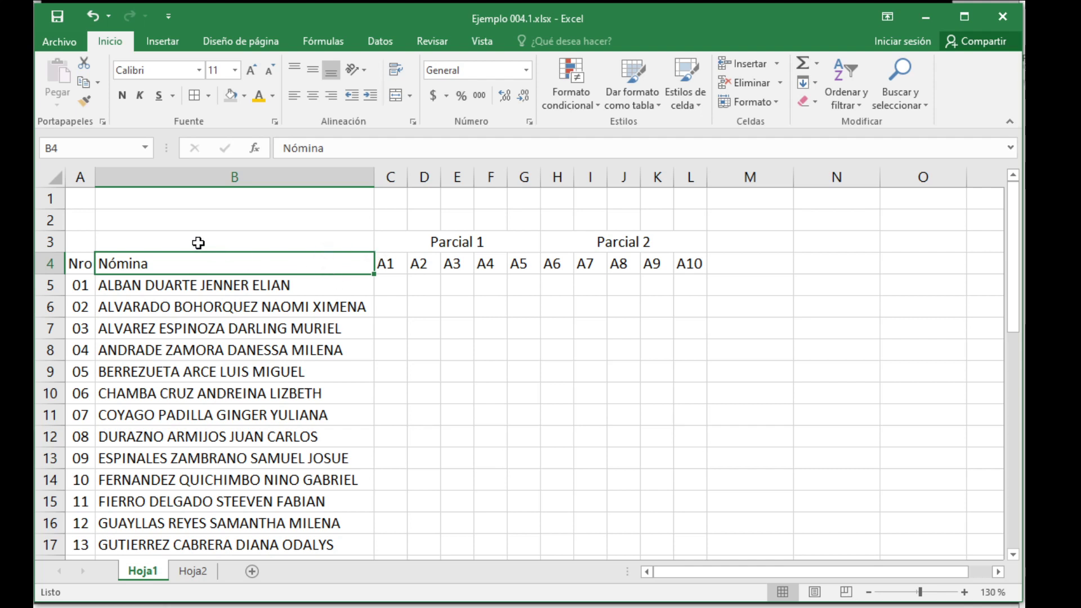
{"action": "left_click_drag", "start_coordinate": [330, 239], "coordinate": [322, 260]}
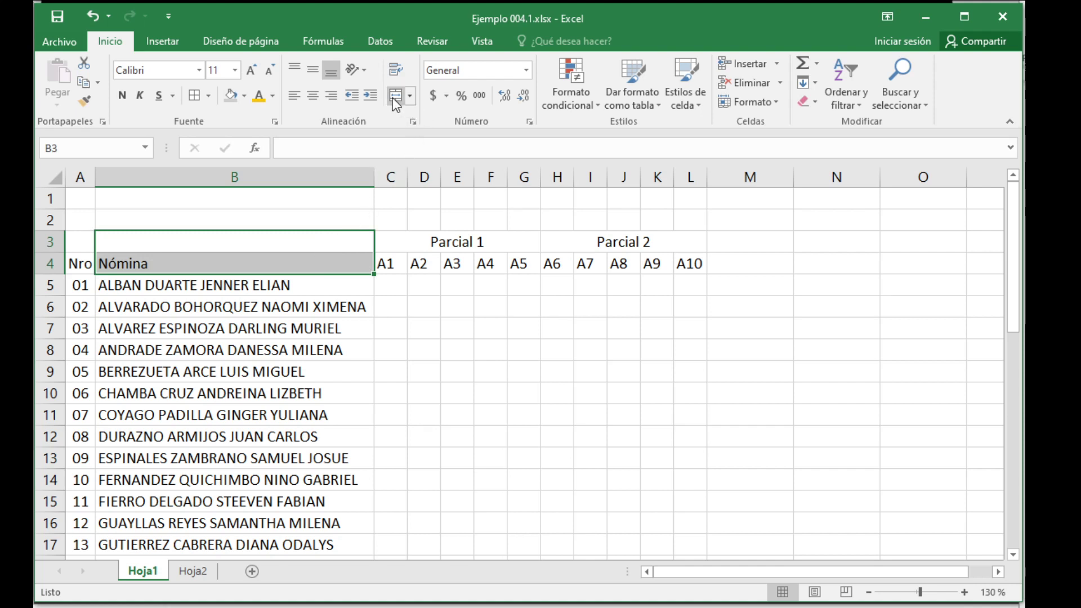
{"action": "left_click", "coordinate": [393, 97]}
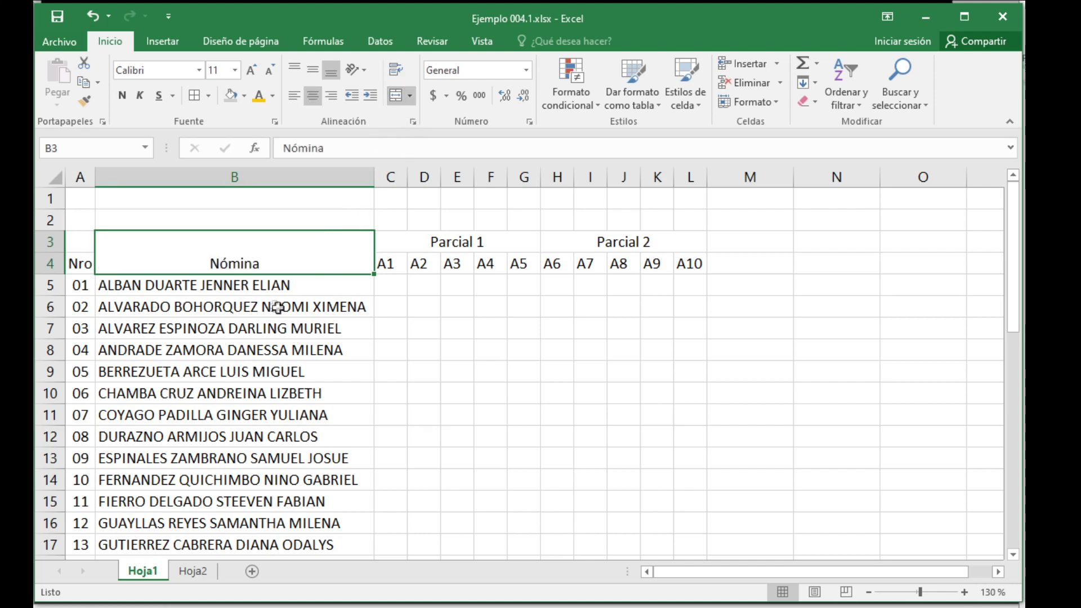
{"action": "left_click", "coordinate": [241, 308]}
{"action": "left_click", "coordinate": [229, 266]}
{"action": "key", "text": "ctrl+z"}
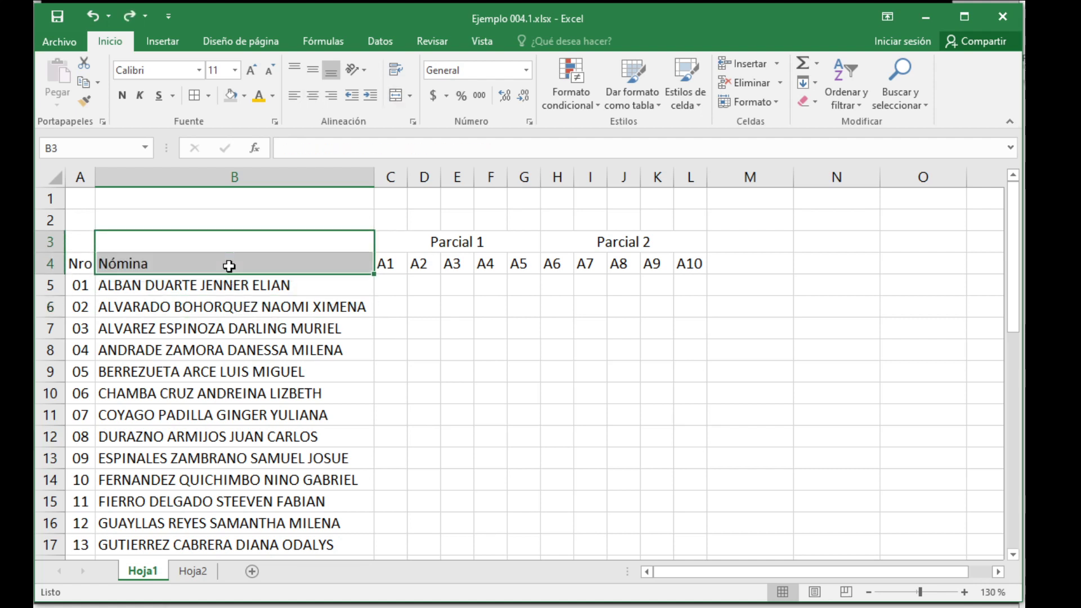
- Merge and center B3:B4 so the Nómina header spans both heading rows
{"action": "left_click", "coordinate": [218, 307]}
{"action": "left_click", "coordinate": [165, 269]}
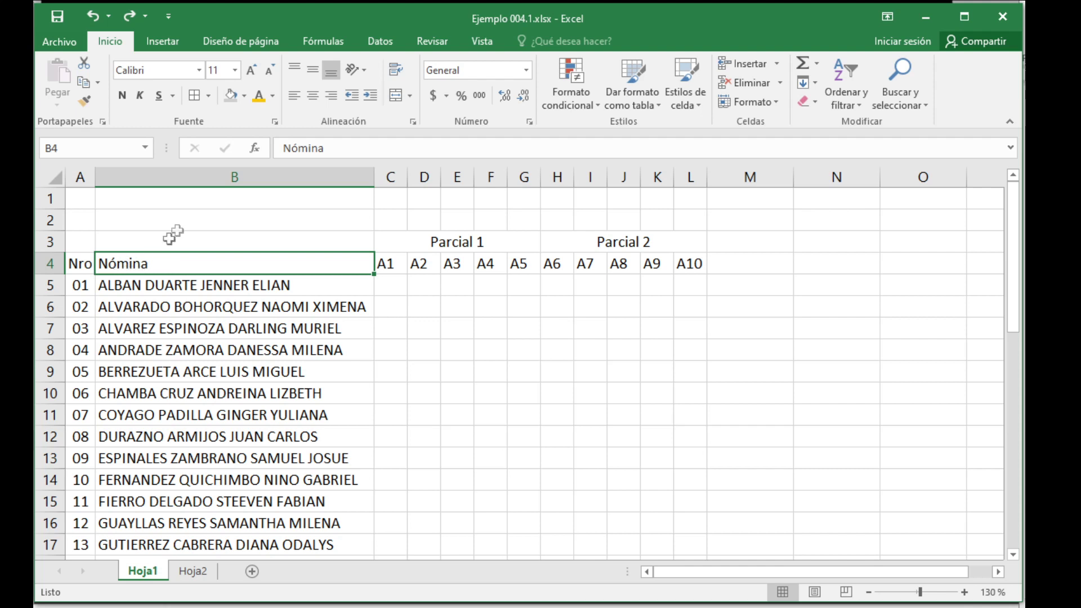
{"action": "left_click_drag", "start_coordinate": [193, 240], "coordinate": [188, 254]}
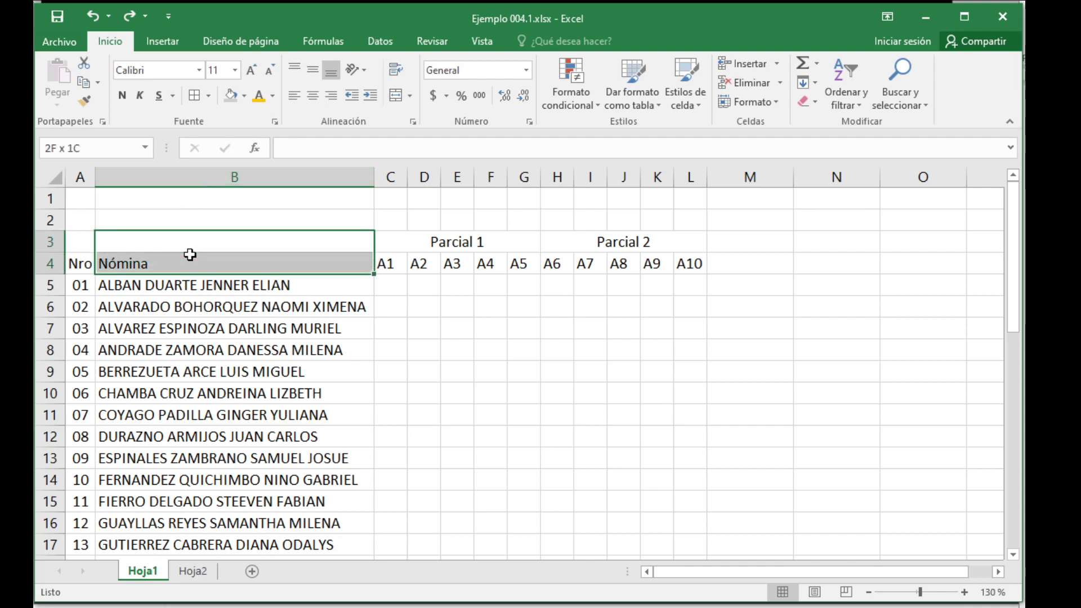
{"action": "left_click", "coordinate": [390, 101]}
{"action": "left_click", "coordinate": [318, 327]}
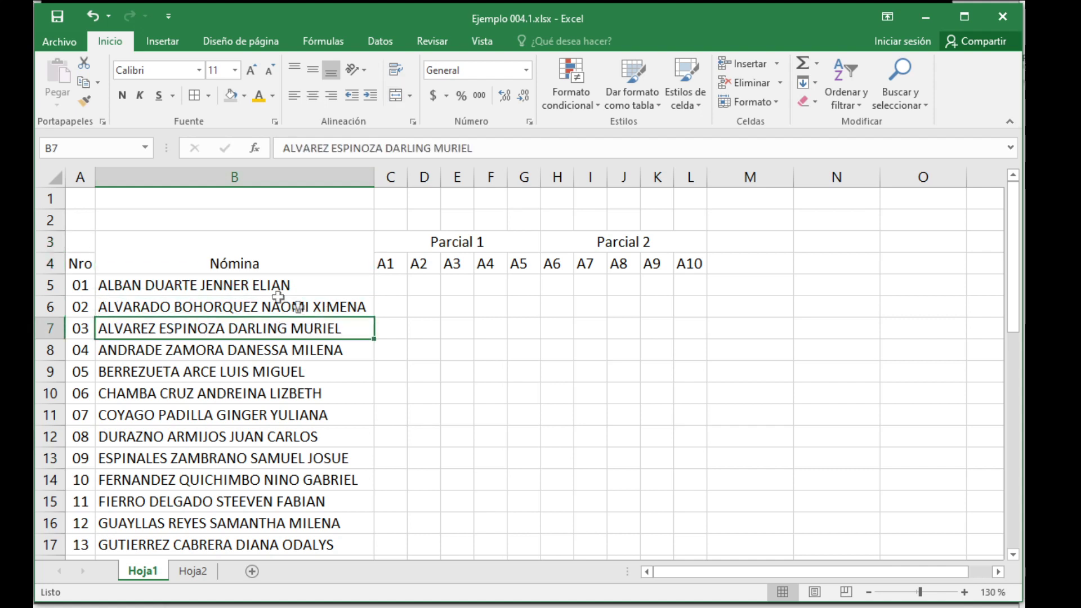
{"action": "left_click", "coordinate": [209, 251]}
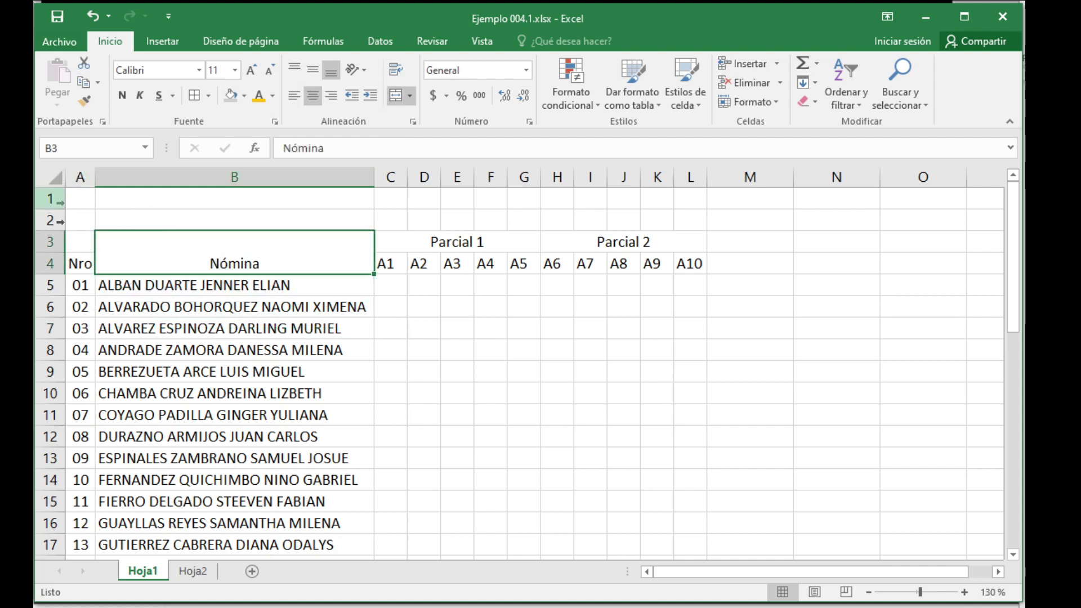
- Merge and center A3:A4 so the Nro header spans both heading rows
{"action": "left_click", "coordinate": [81, 263]}
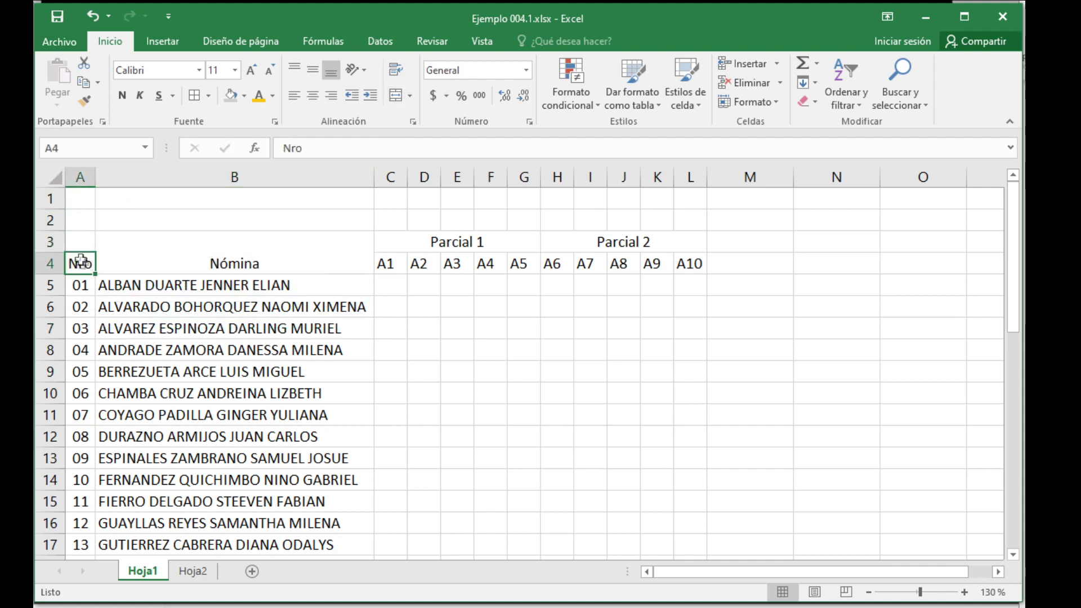
{"action": "left_click", "coordinate": [78, 242]}
{"action": "left_click_drag", "start_coordinate": [78, 248], "coordinate": [81, 265]}
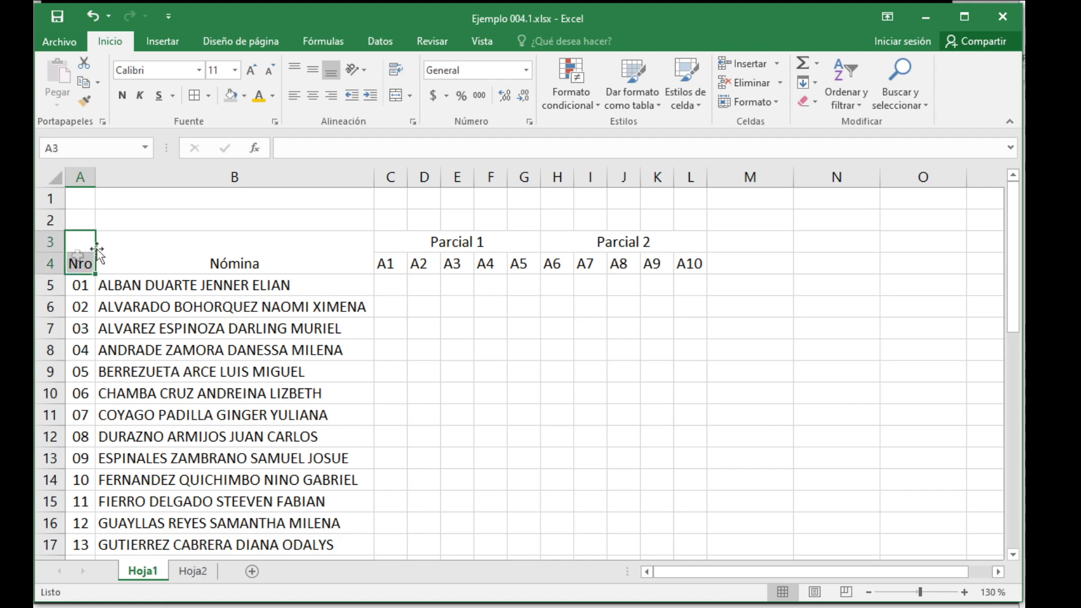
{"action": "left_click", "coordinate": [395, 97]}
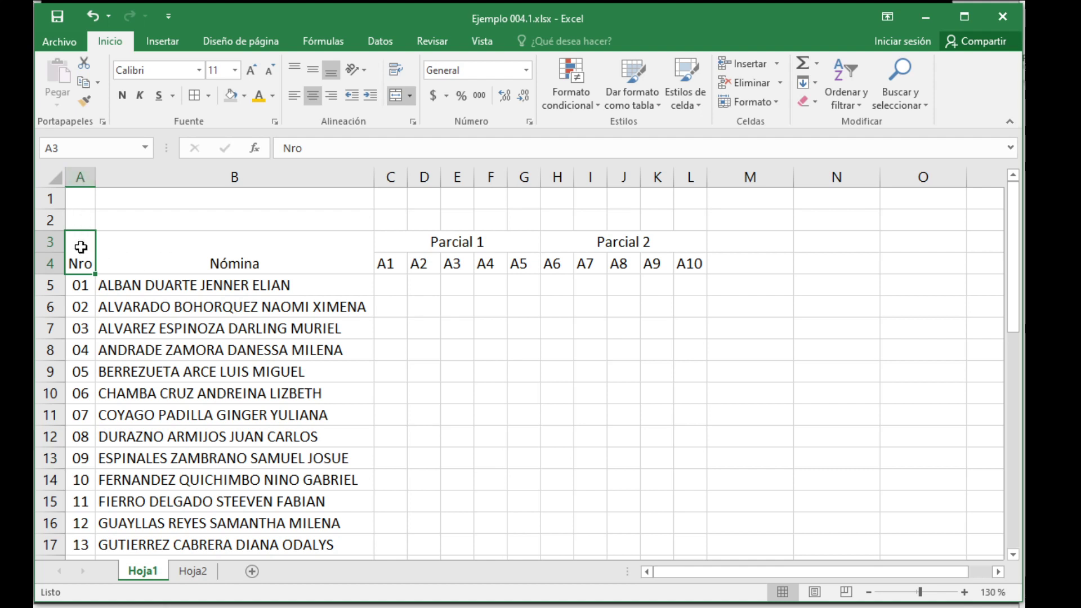
- Align the merged Nro and Nómina headers vertically to the middle of their cells
{"action": "left_click", "coordinate": [130, 266]}
{"action": "left_click_drag", "start_coordinate": [80, 257], "coordinate": [234, 258]}
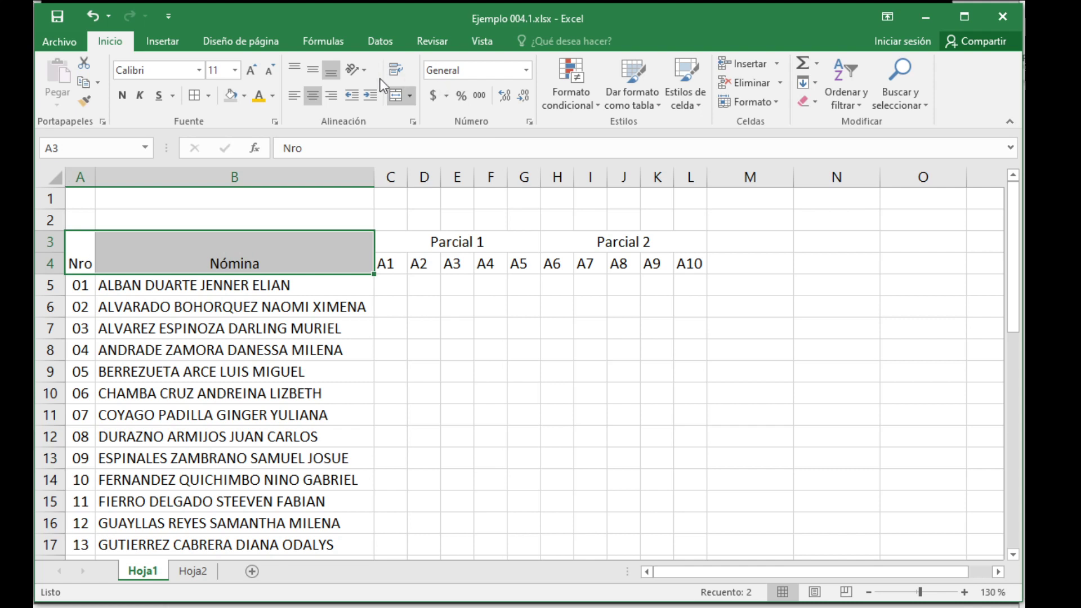
{"action": "left_click", "coordinate": [315, 72]}
{"action": "left_click", "coordinate": [397, 350]}
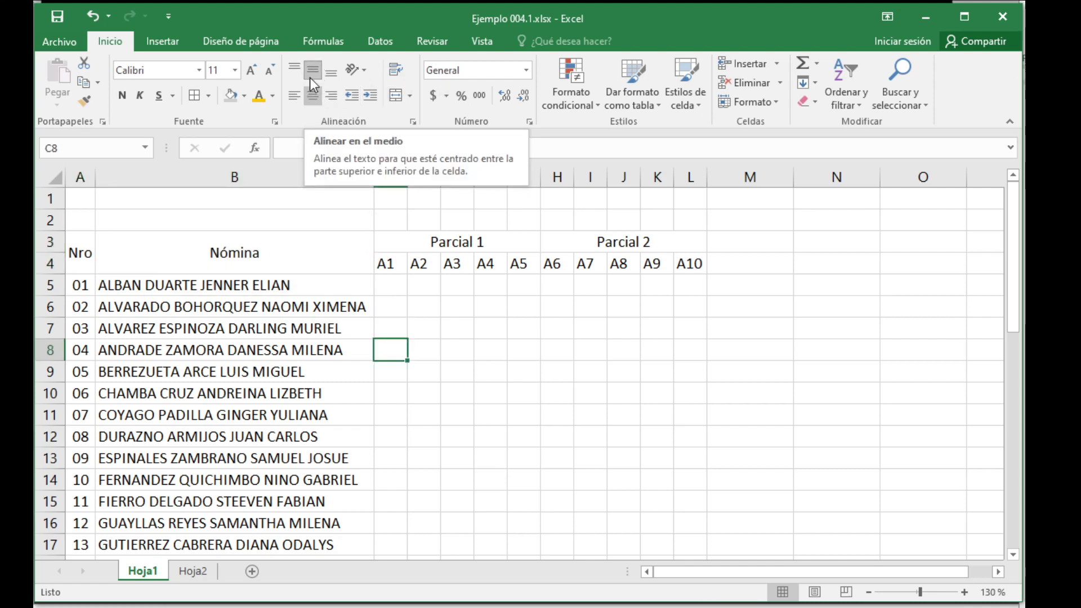
{"action": "left_click_drag", "start_coordinate": [80, 254], "coordinate": [615, 258]}
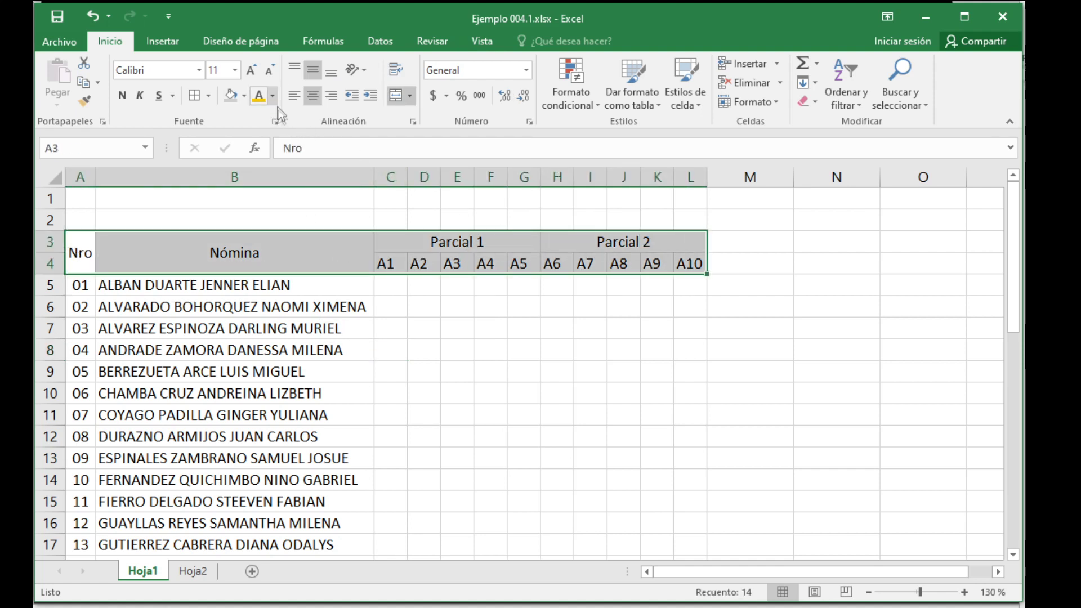
{"action": "left_click", "coordinate": [580, 390]}
{"action": "scroll", "coordinate": [580, 387], "scroll_direction": "down", "scroll_amount": 1}
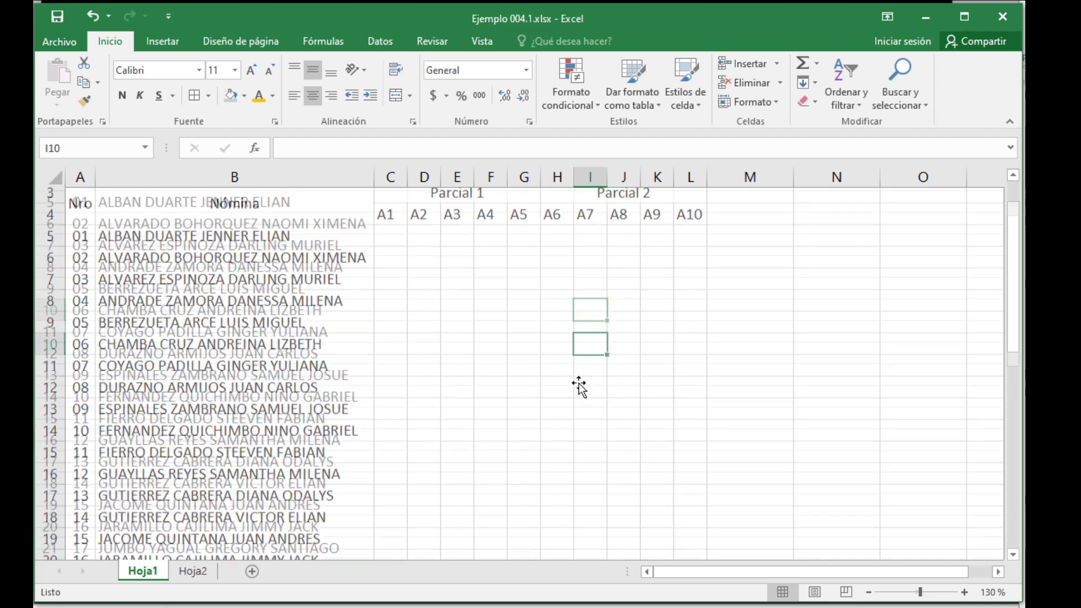
{"action": "scroll", "coordinate": [580, 387], "scroll_direction": "down", "scroll_amount": 8}
{"action": "scroll", "coordinate": [580, 387], "scroll_direction": "up", "scroll_amount": 3}
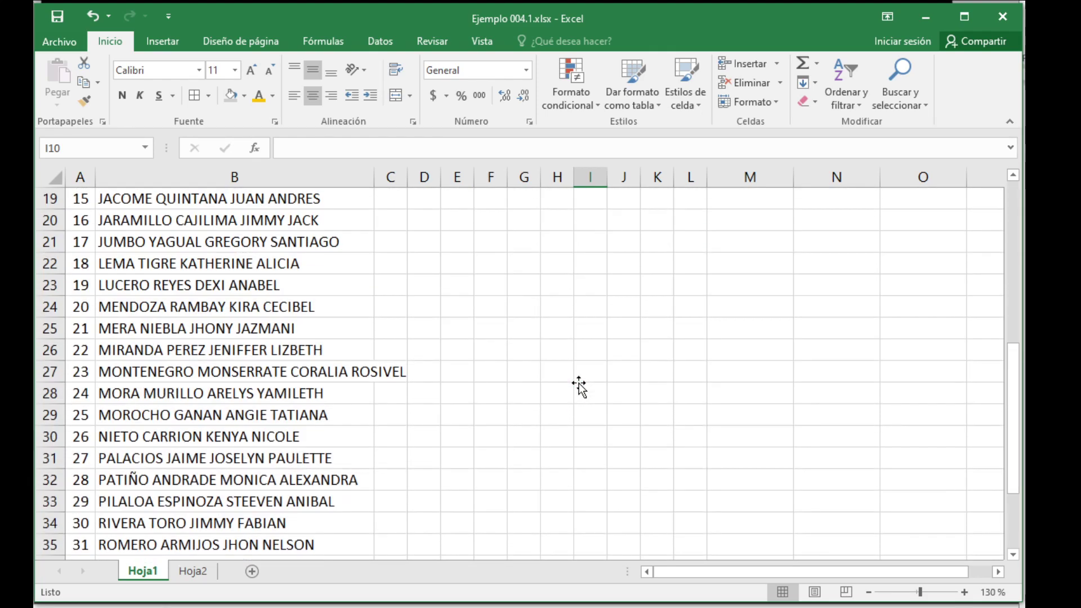
{"action": "scroll", "coordinate": [579, 383], "scroll_direction": "up", "scroll_amount": 2}
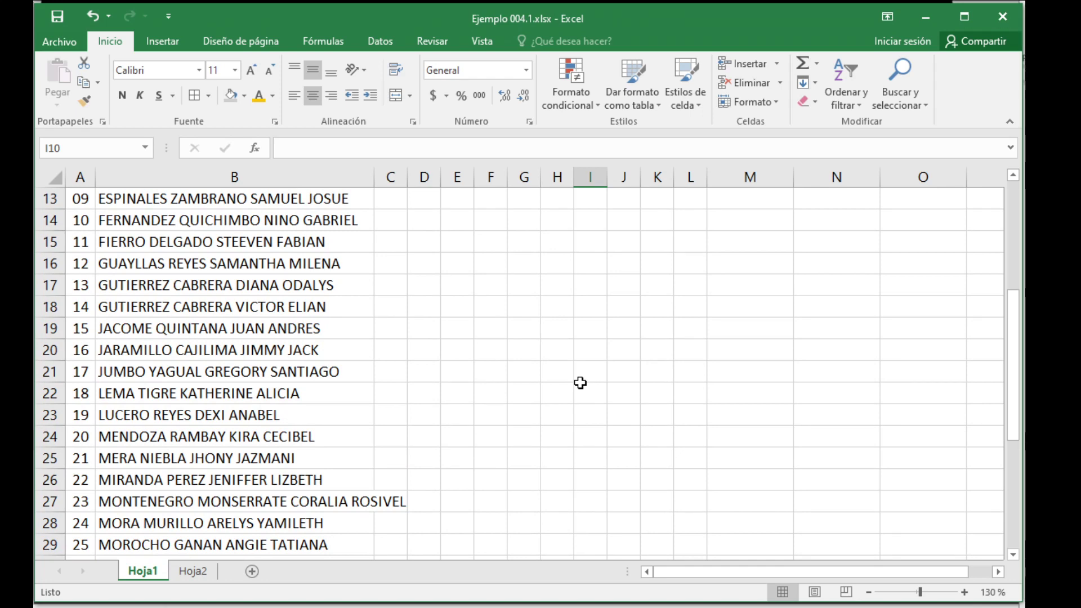
{"action": "scroll", "coordinate": [580, 383], "scroll_direction": "up", "scroll_amount": 4}
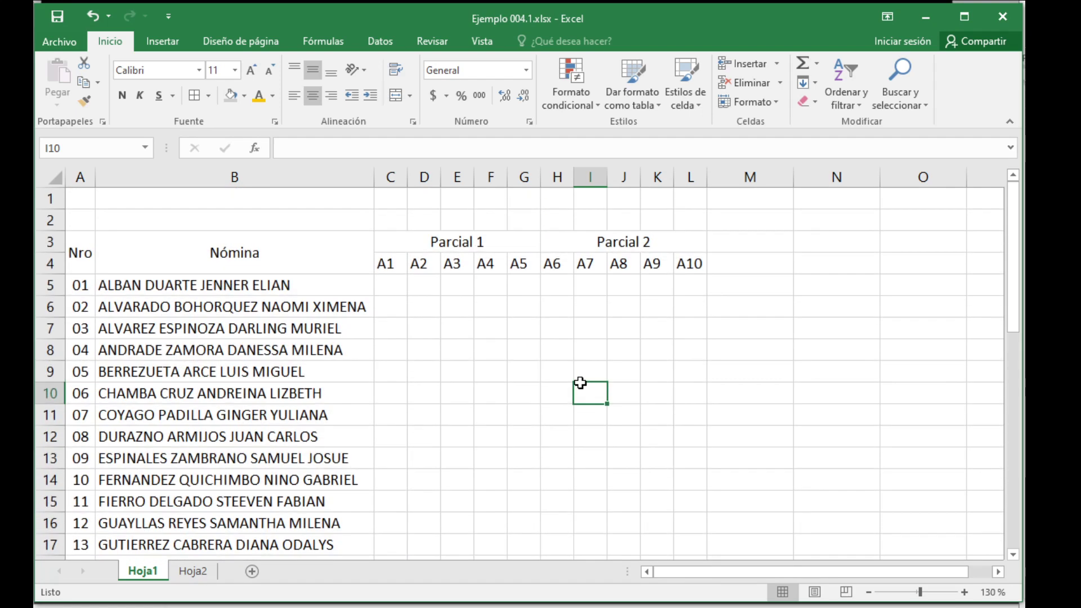
{"action": "left_click", "coordinate": [390, 328]}
{"action": "left_click", "coordinate": [83, 249]}
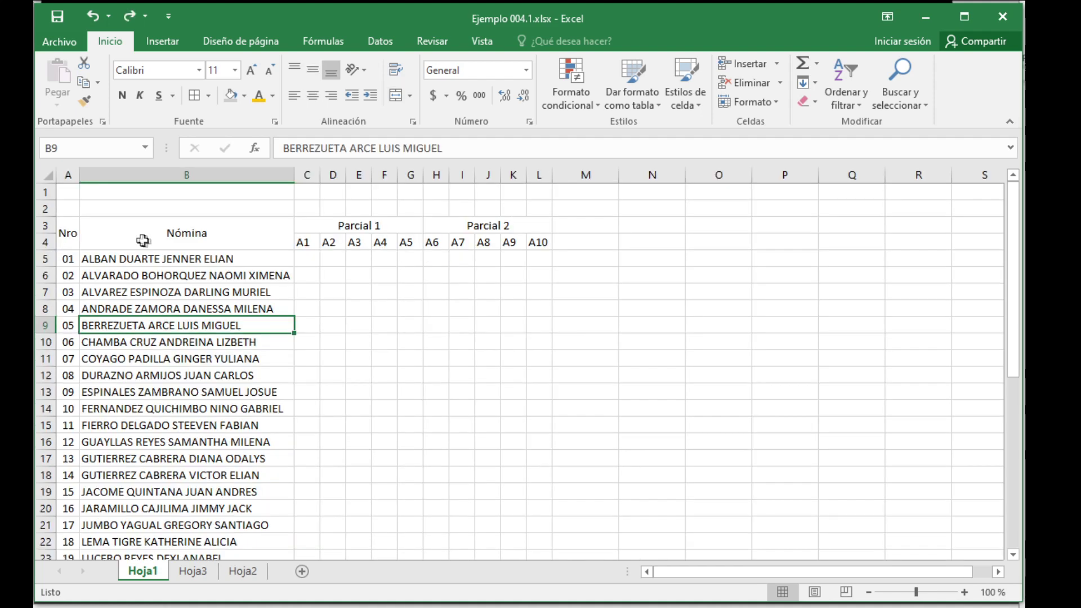
{"action": "left_click_drag", "start_coordinate": [75, 231], "coordinate": [282, 251]}
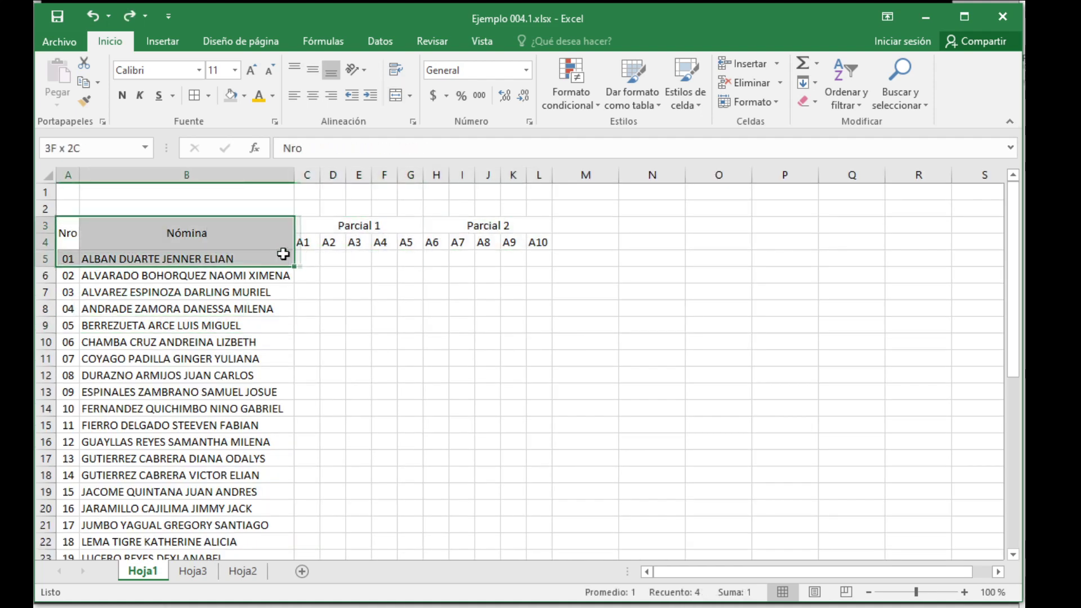
{"action": "left_click", "coordinate": [283, 374]}
- Apply the Énfasis2 cell style to the Parcial 1 and Parcial 2 headers in C3:L3
{"action": "left_click_drag", "start_coordinate": [396, 225], "coordinate": [479, 226]}
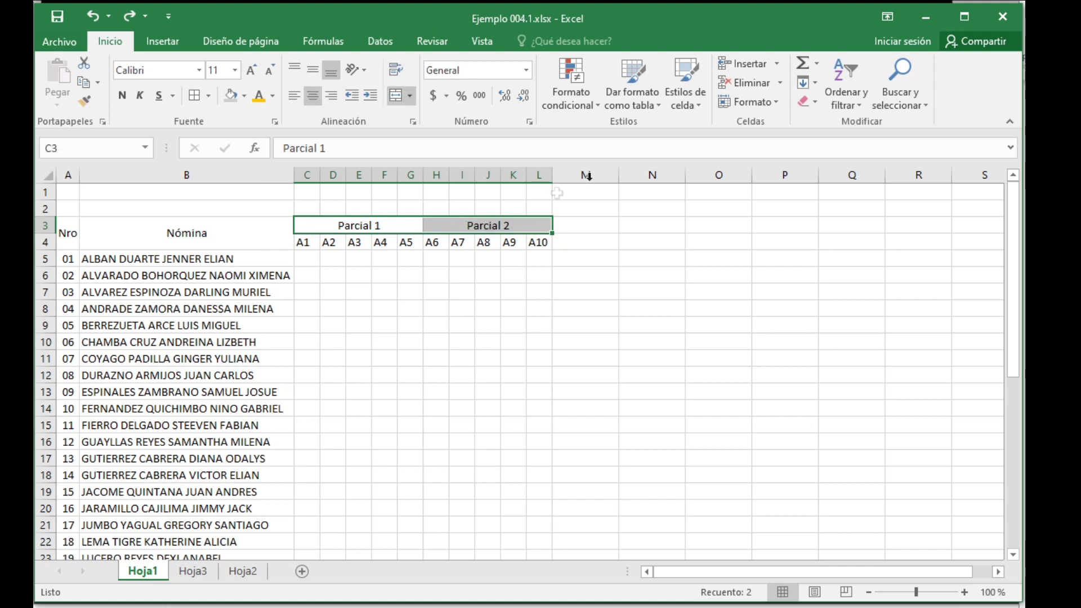
{"action": "left_click", "coordinate": [691, 105]}
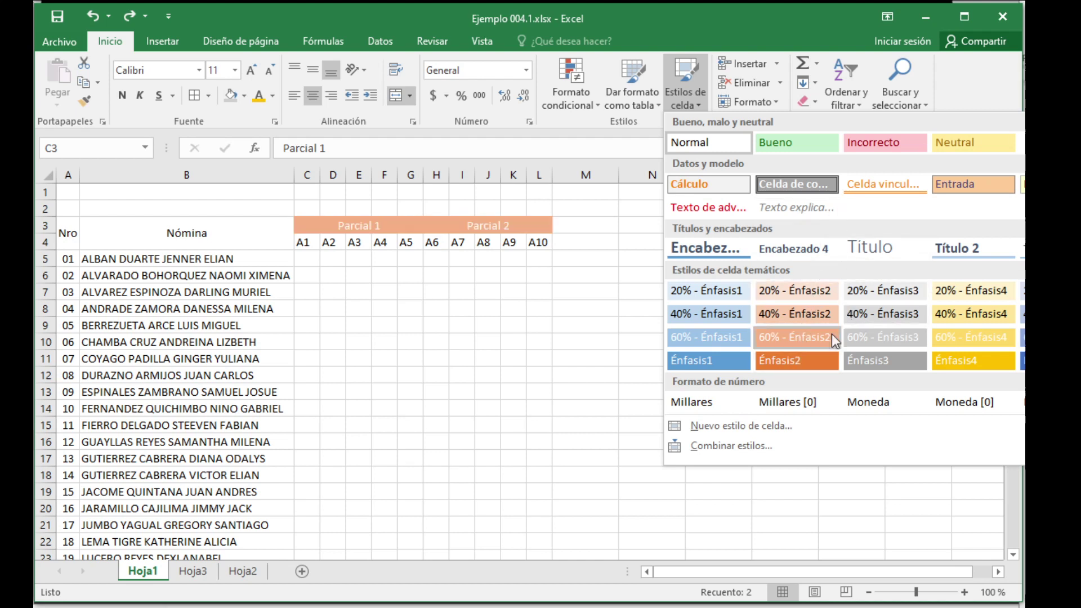
{"action": "left_click", "coordinate": [423, 267]}
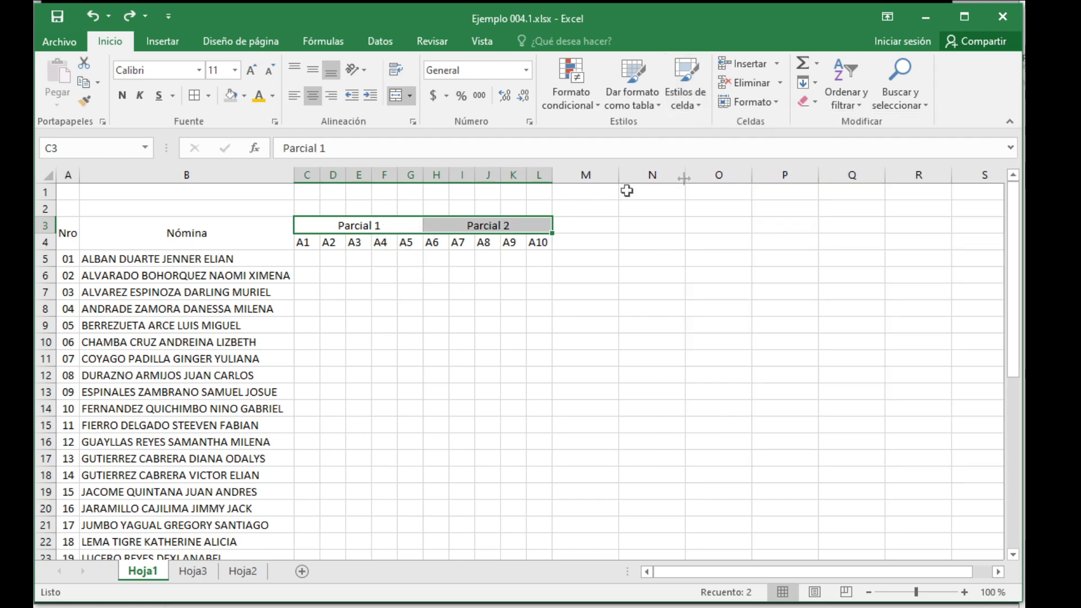
{"action": "left_click", "coordinate": [685, 90]}
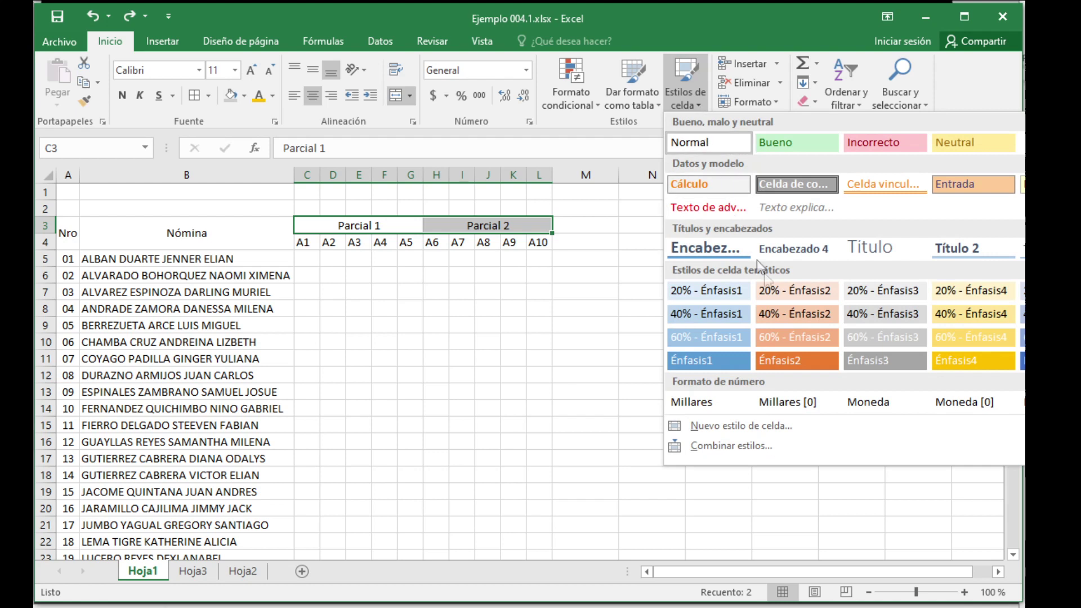
{"action": "left_click", "coordinate": [789, 363]}
{"action": "left_click", "coordinate": [488, 342]}
- Apply the solid blue thematic cell style to the merged Nro and Nómina headers
{"action": "left_click_drag", "start_coordinate": [66, 235], "coordinate": [144, 233]}
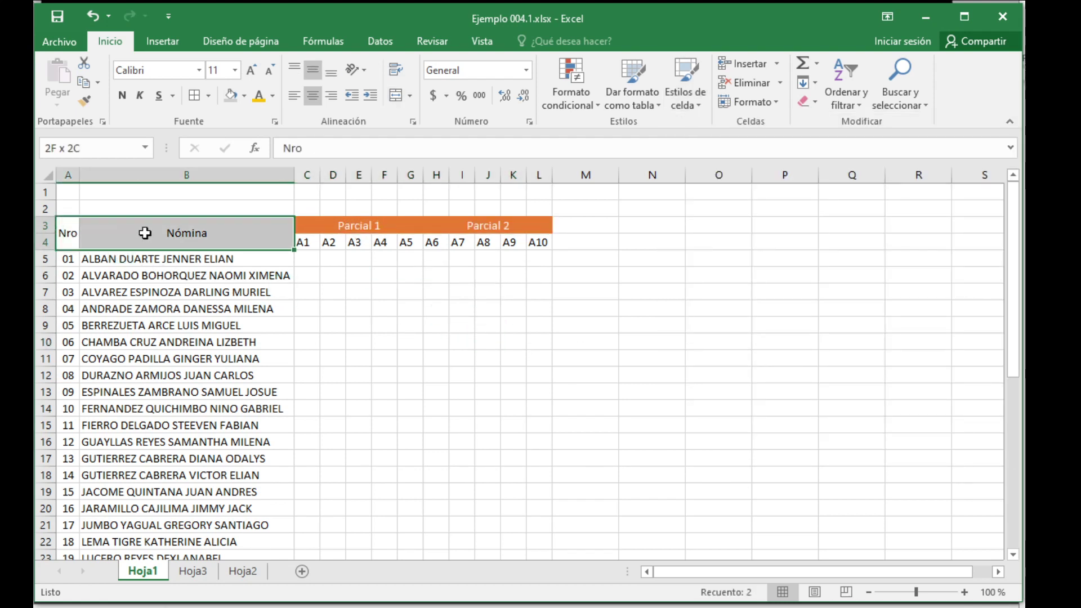
{"action": "left_click", "coordinate": [695, 96]}
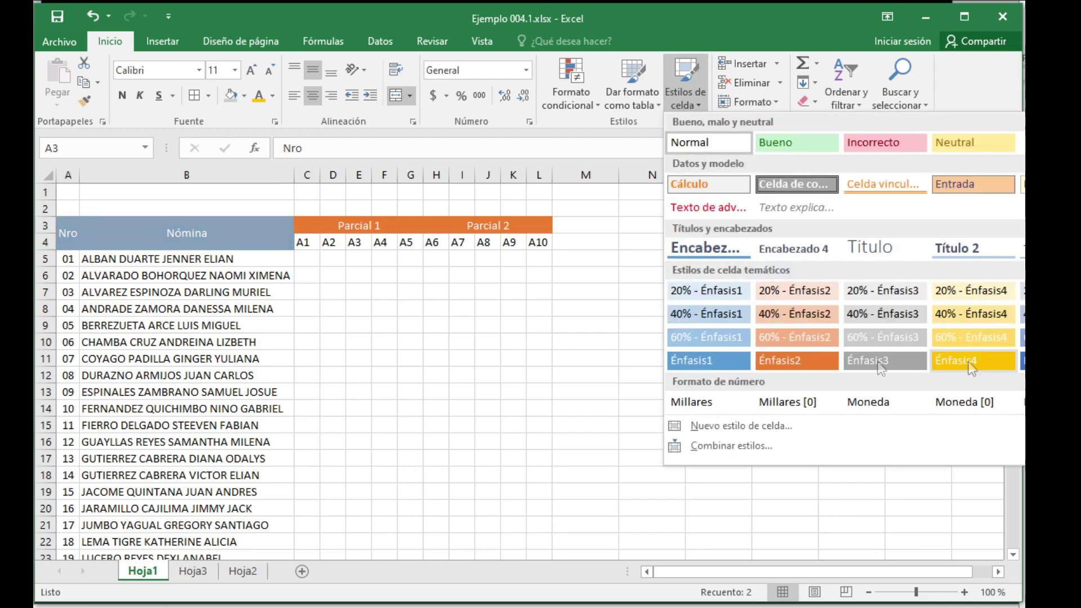
{"action": "left_click", "coordinate": [1022, 361]}
{"action": "left_click", "coordinate": [488, 326]}
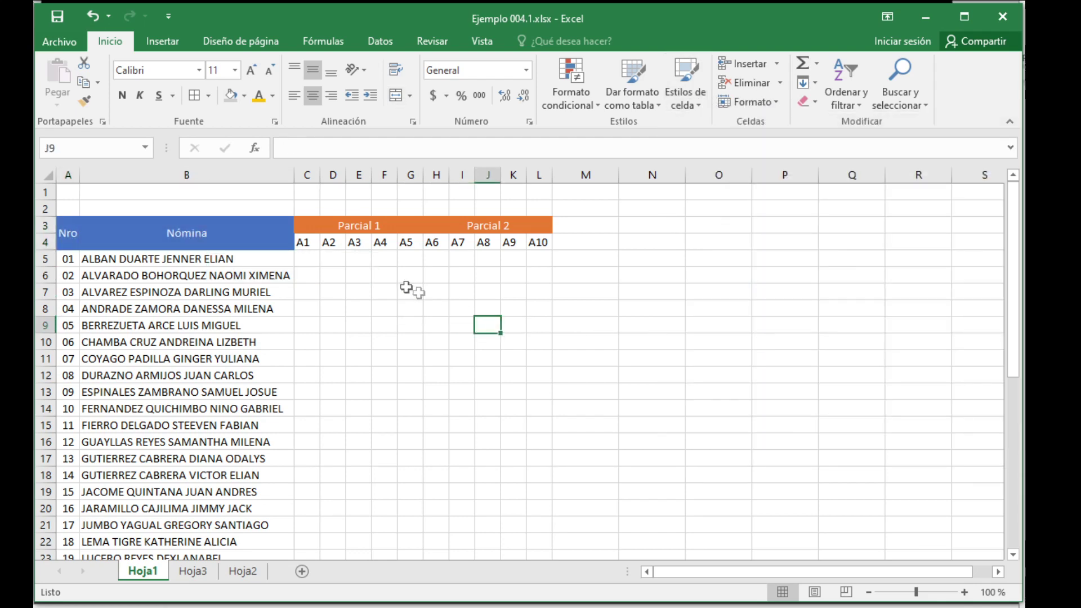
- Apply the bold, light gray cell style with thin borders to the A1 to A10 headers in C4:L4
{"action": "left_click_drag", "start_coordinate": [309, 242], "coordinate": [539, 243]}
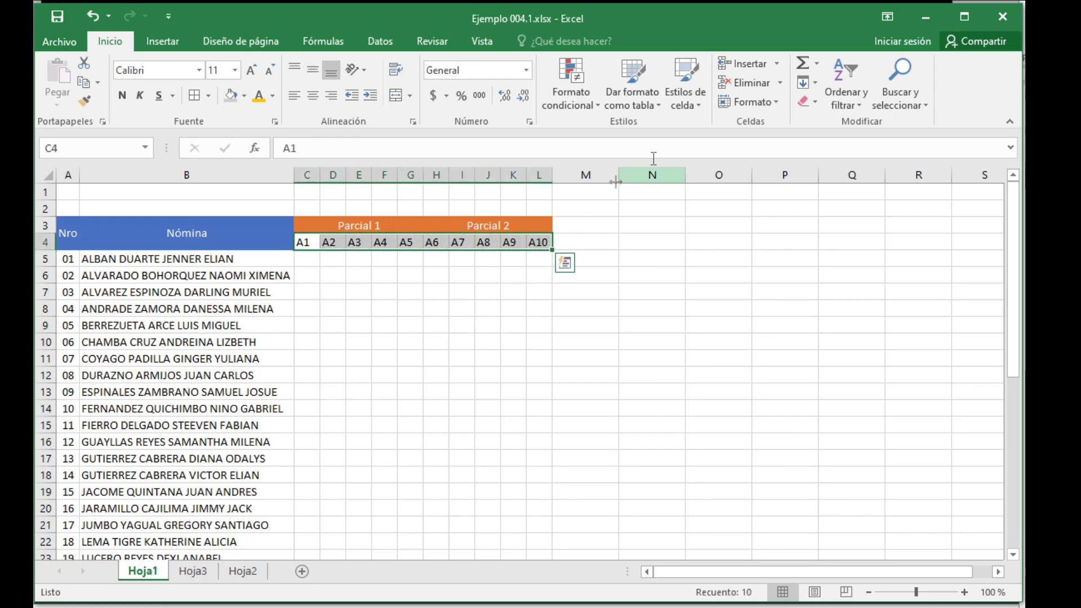
{"action": "left_click", "coordinate": [684, 101]}
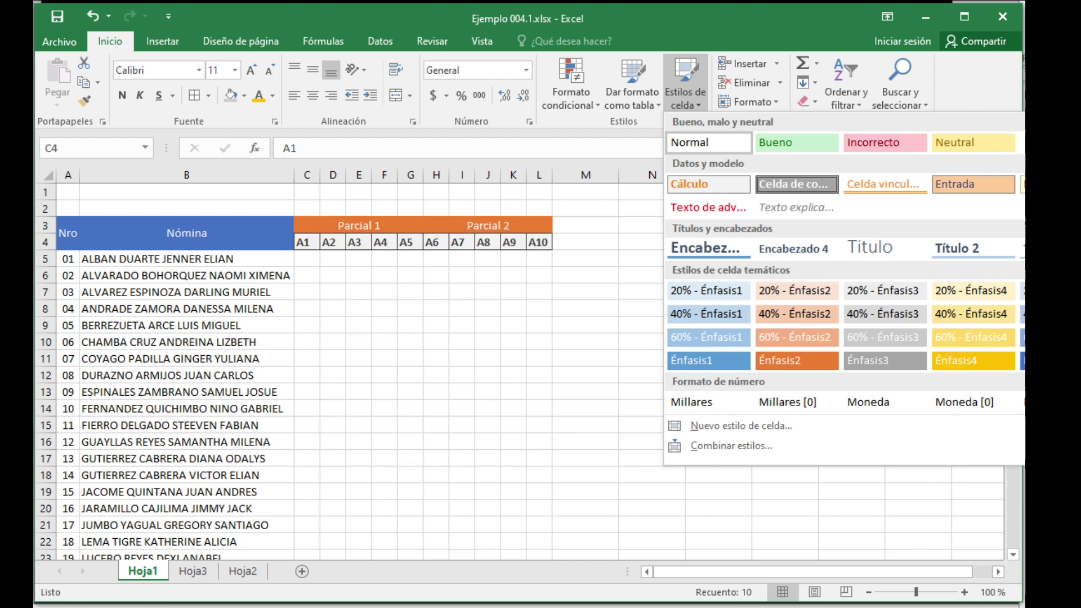
{"action": "key", "text": "Escape"}
{"action": "left_click", "coordinate": [436, 375]}
- Fill the list numbers in A5:A41 with the lightest theme gray
{"action": "left_click_drag", "start_coordinate": [67, 259], "coordinate": [62, 521]}
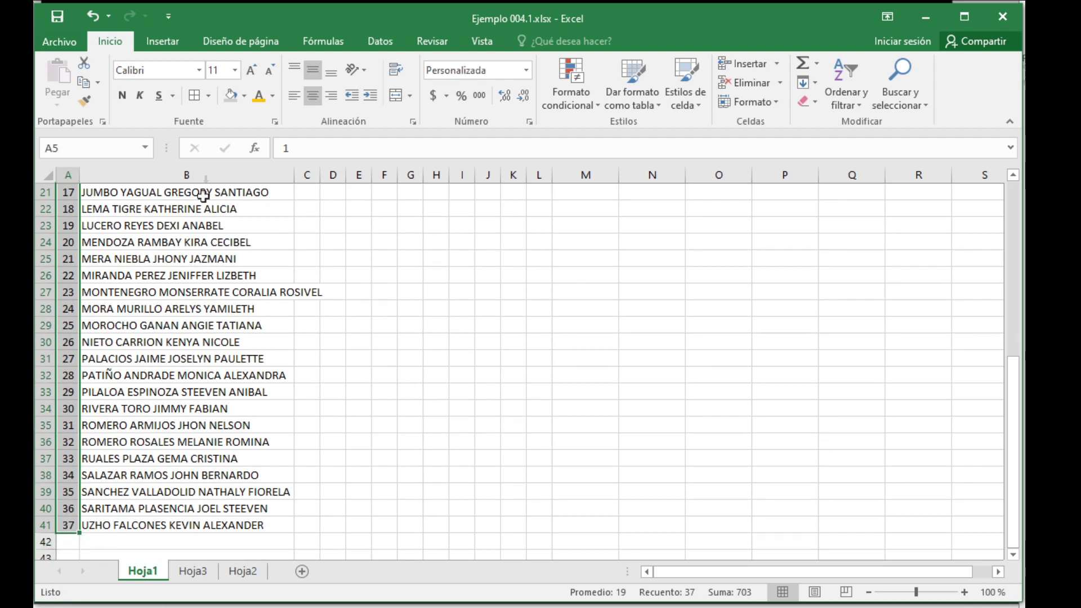
{"action": "left_click", "coordinate": [244, 96]}
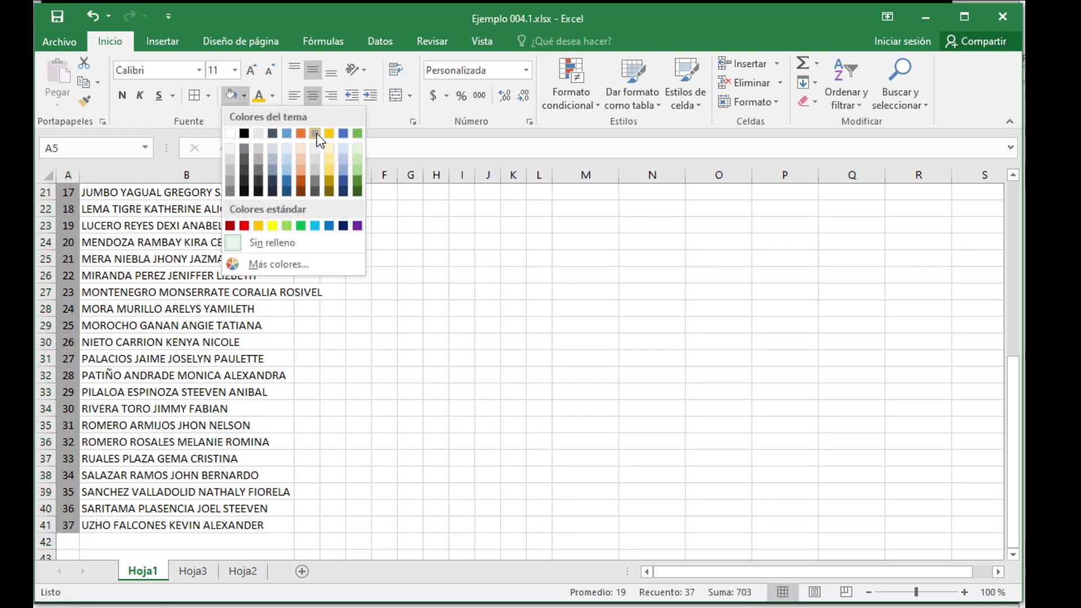
{"action": "left_click", "coordinate": [314, 148]}
{"action": "scroll", "coordinate": [186, 338], "scroll_direction": "up", "scroll_amount": 7}
{"action": "left_click", "coordinate": [181, 309]}
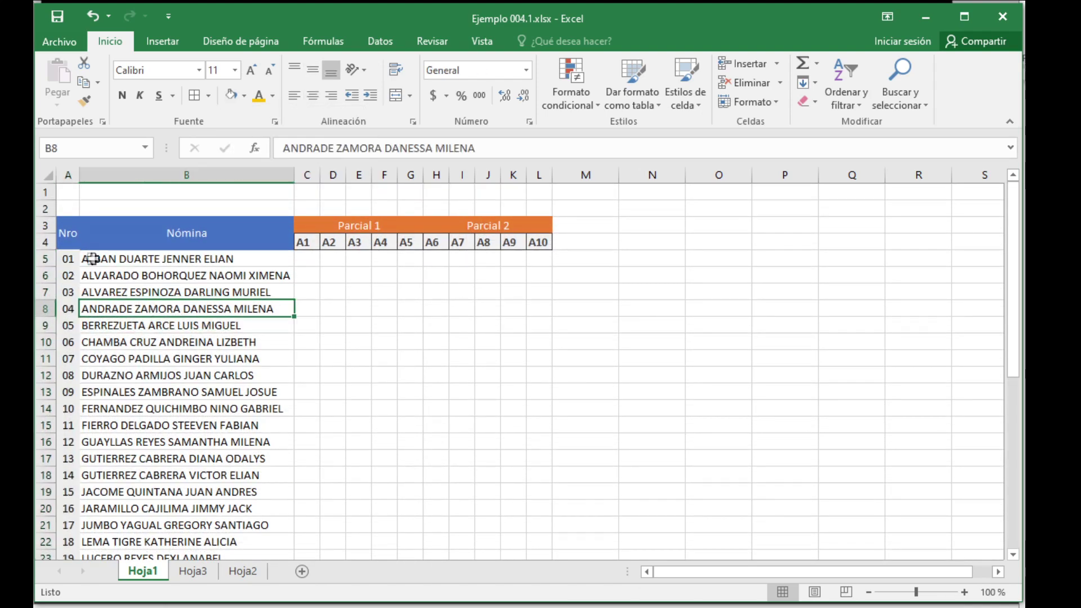
- Apply all borders to the whole table, from the Nro header down to L41
{"action": "left_click_drag", "start_coordinate": [64, 228], "coordinate": [529, 526]}
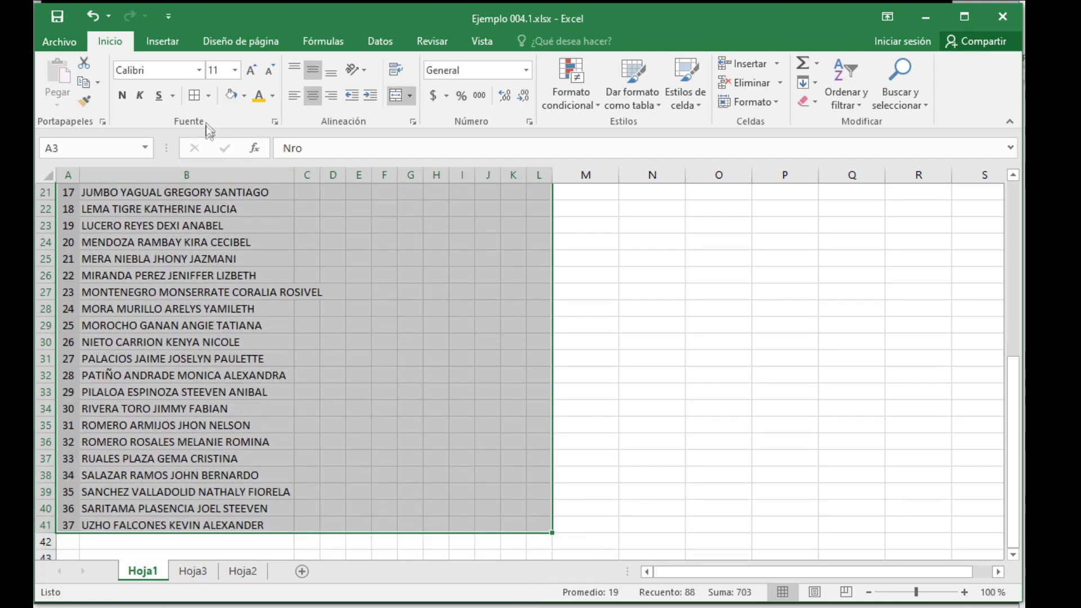
{"action": "left_click", "coordinate": [208, 96]}
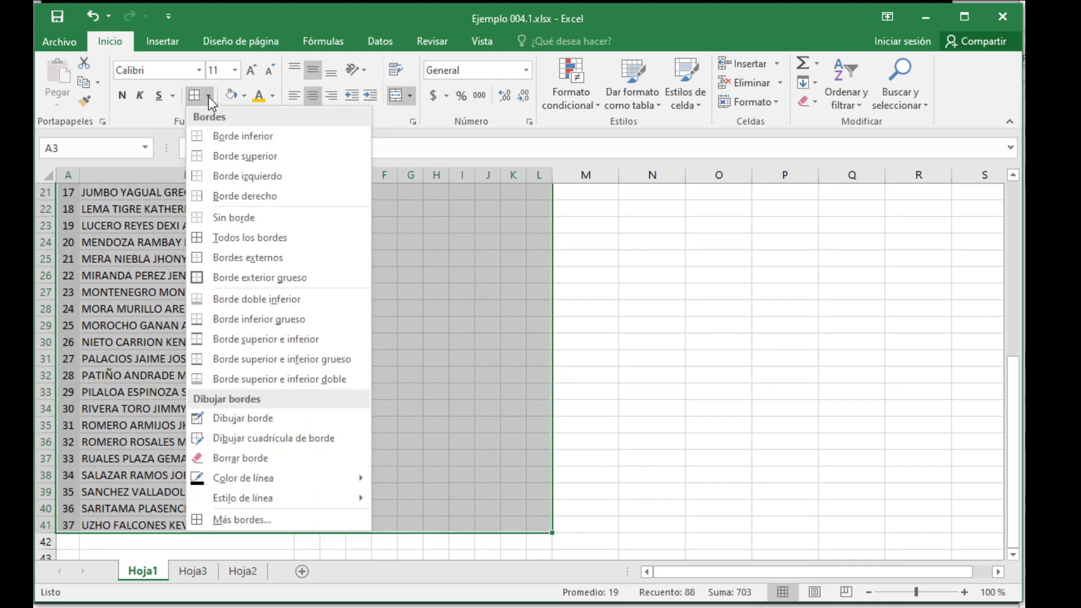
{"action": "left_click", "coordinate": [202, 237]}
{"action": "scroll", "coordinate": [201, 238], "scroll_direction": "up", "scroll_amount": 7}
{"action": "left_click", "coordinate": [411, 358]}
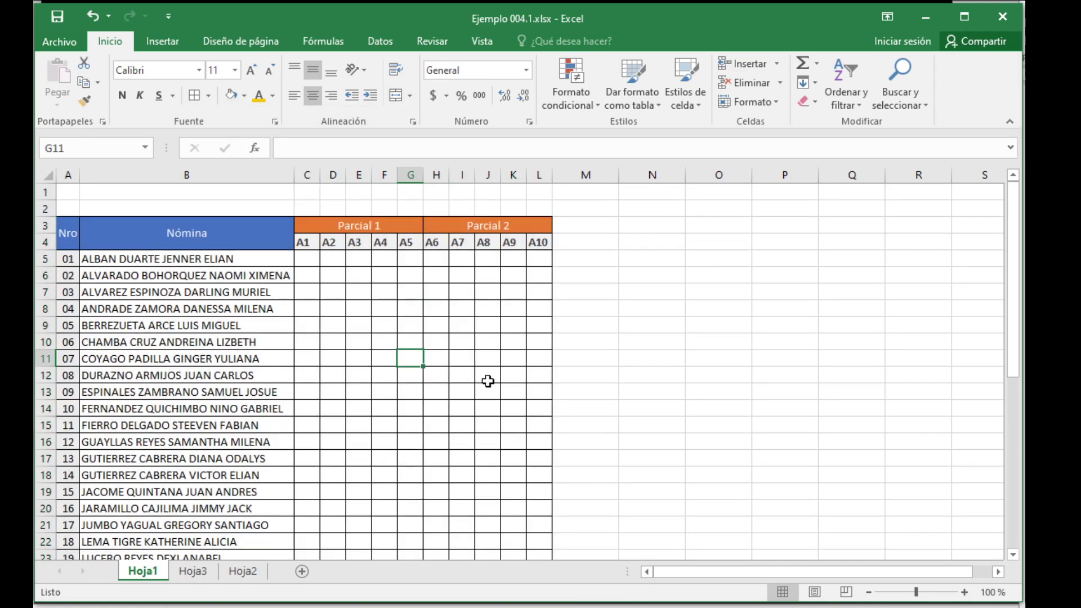
- Add a thick outside border around the whole table A3:L41
{"action": "left_click_drag", "start_coordinate": [69, 233], "coordinate": [501, 487]}
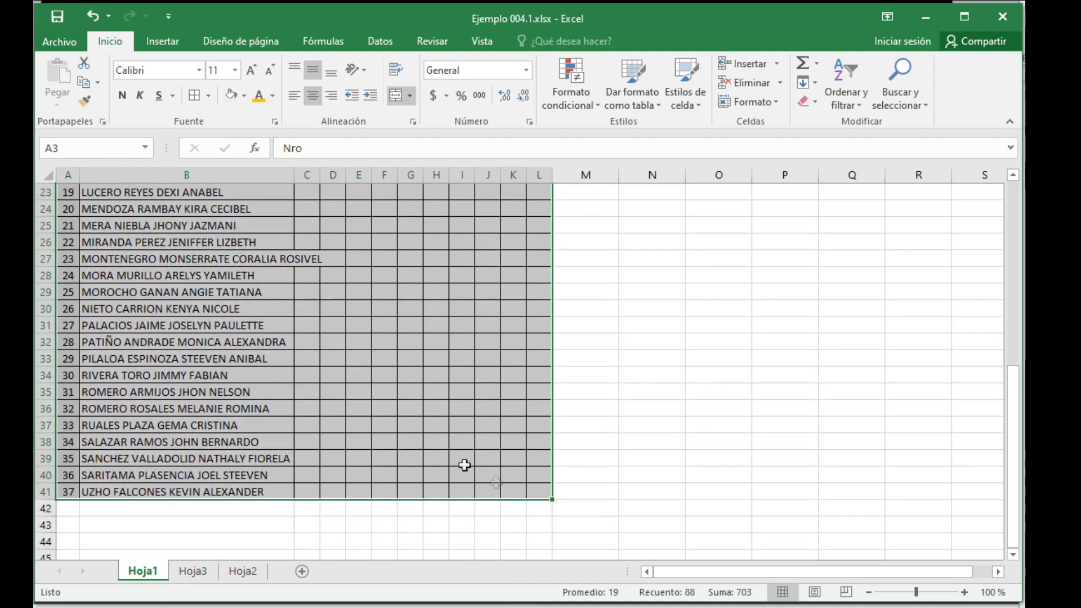
{"action": "left_click", "coordinate": [208, 95]}
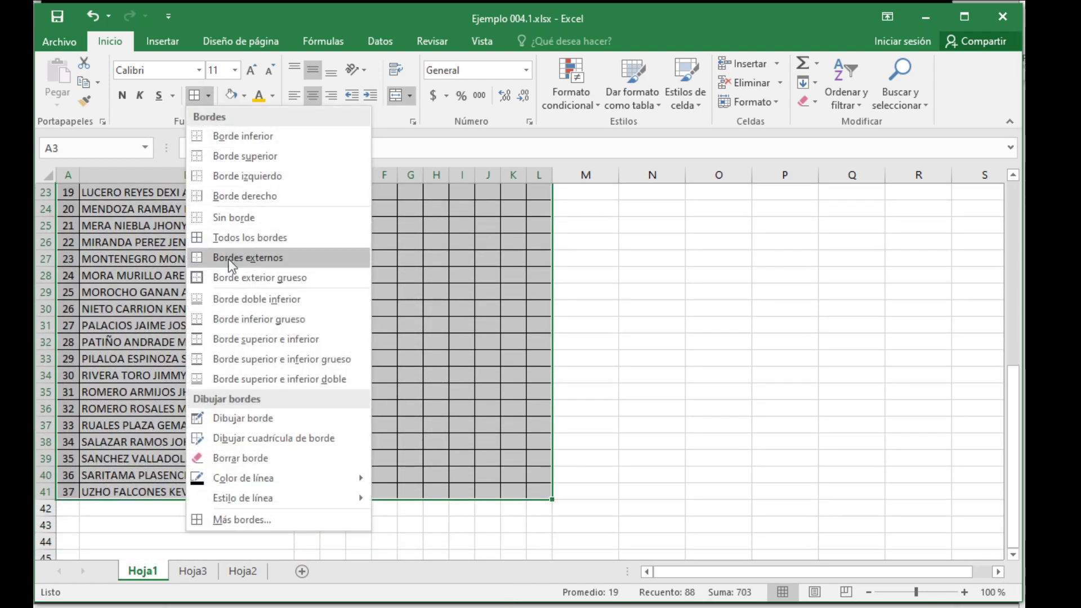
{"action": "left_click", "coordinate": [245, 279]}
{"action": "scroll", "coordinate": [245, 280], "scroll_direction": "up", "scroll_amount": 7}
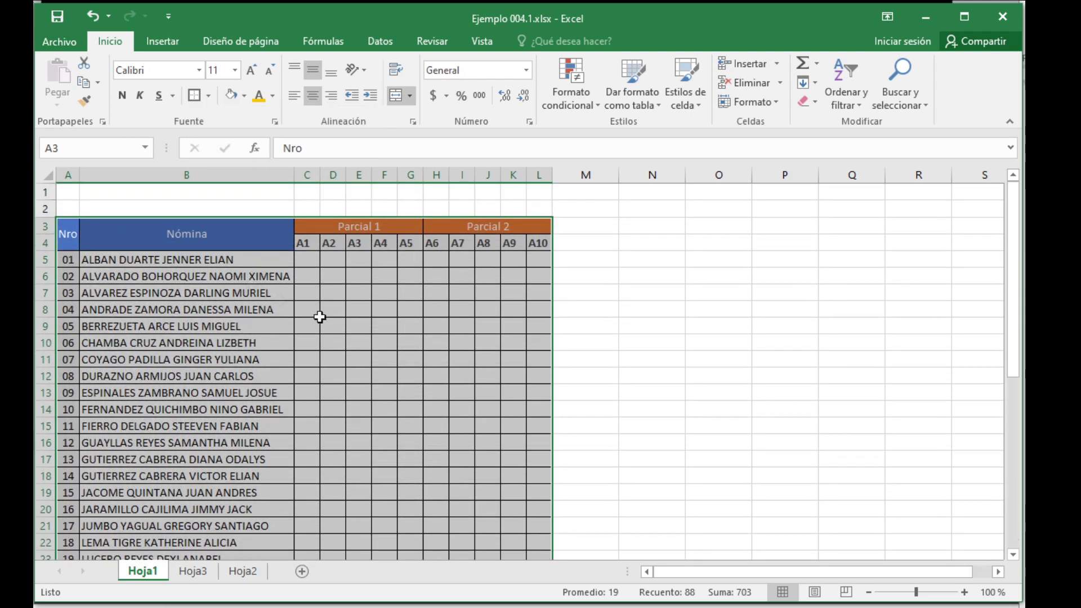
{"action": "left_click", "coordinate": [358, 326]}
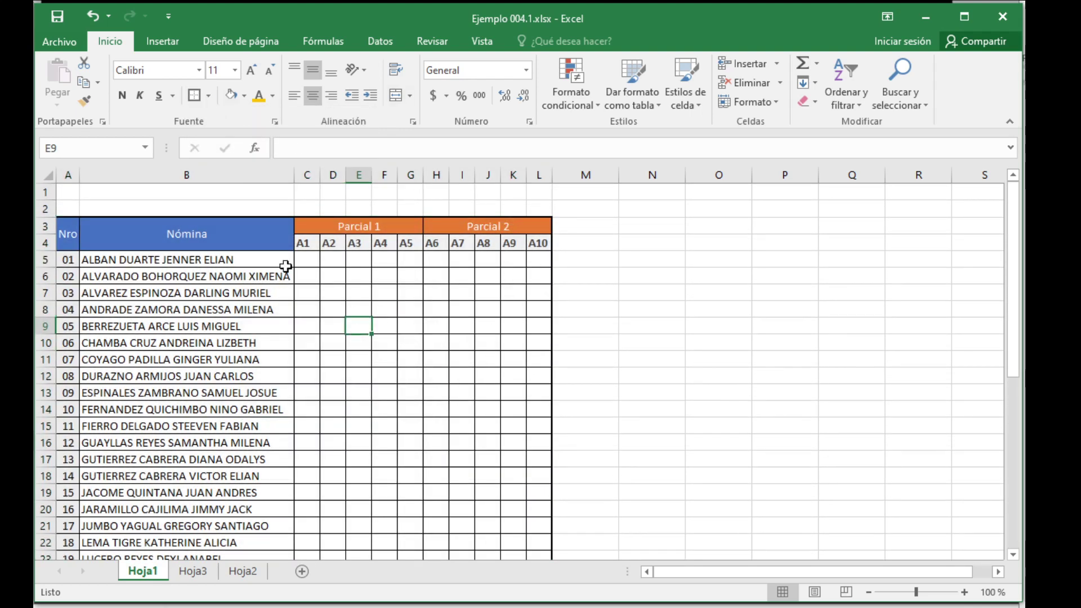
- Add a thick outside border around the heading rows A3:L4
{"action": "left_click_drag", "start_coordinate": [71, 227], "coordinate": [538, 242]}
{"action": "left_click", "coordinate": [194, 95]}
{"action": "left_click", "coordinate": [388, 393]}
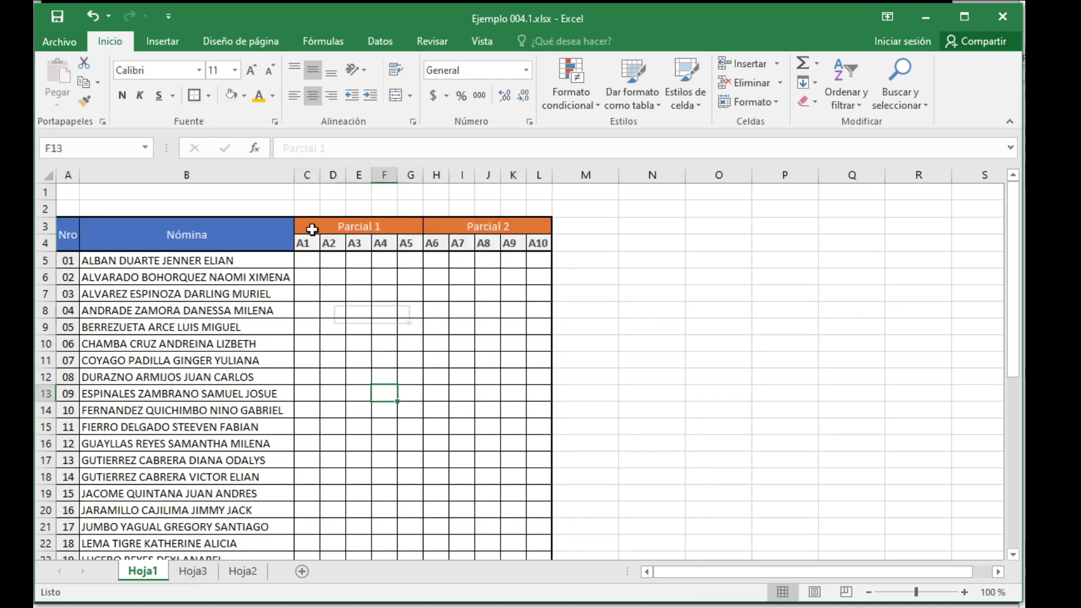
- Add thick outside borders around the Parcial 1 heading block C3:G4 and the Parcial 2 heading block H3:L4
{"action": "left_click_drag", "start_coordinate": [309, 225], "coordinate": [406, 243]}
{"action": "left_click", "coordinate": [195, 95]}
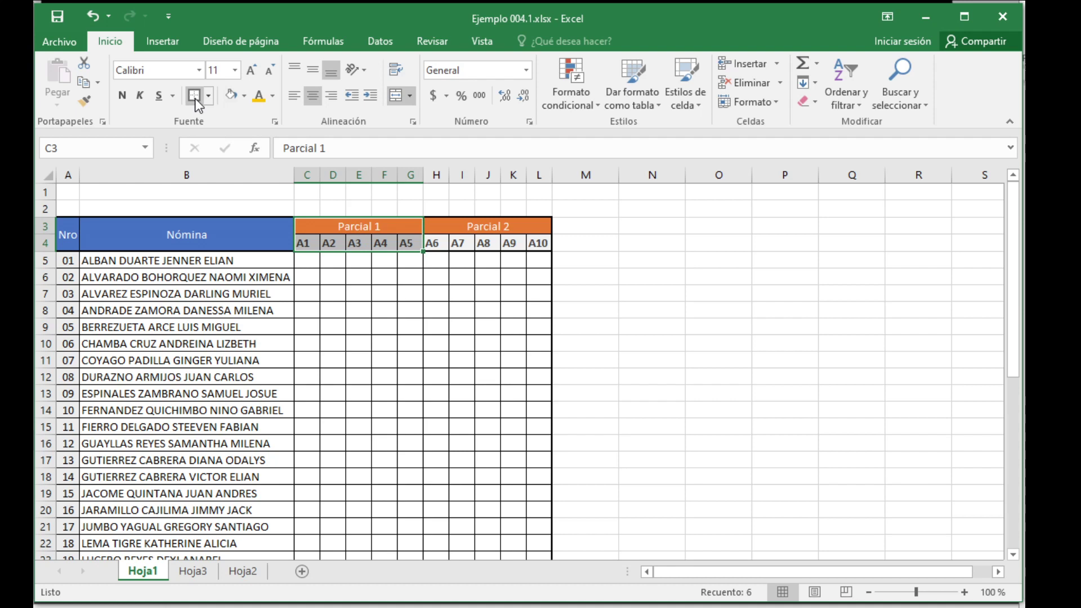
{"action": "left_click", "coordinate": [473, 228]}
{"action": "left_click_drag", "start_coordinate": [473, 229], "coordinate": [482, 242]}
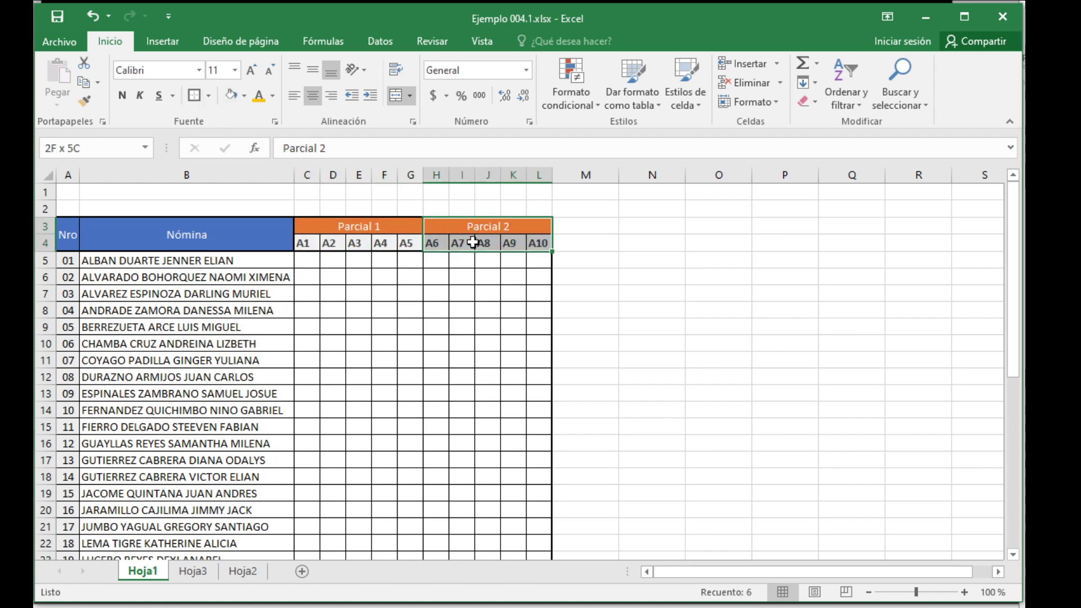
{"action": "left_click", "coordinate": [194, 96]}
{"action": "left_click", "coordinate": [412, 379]}
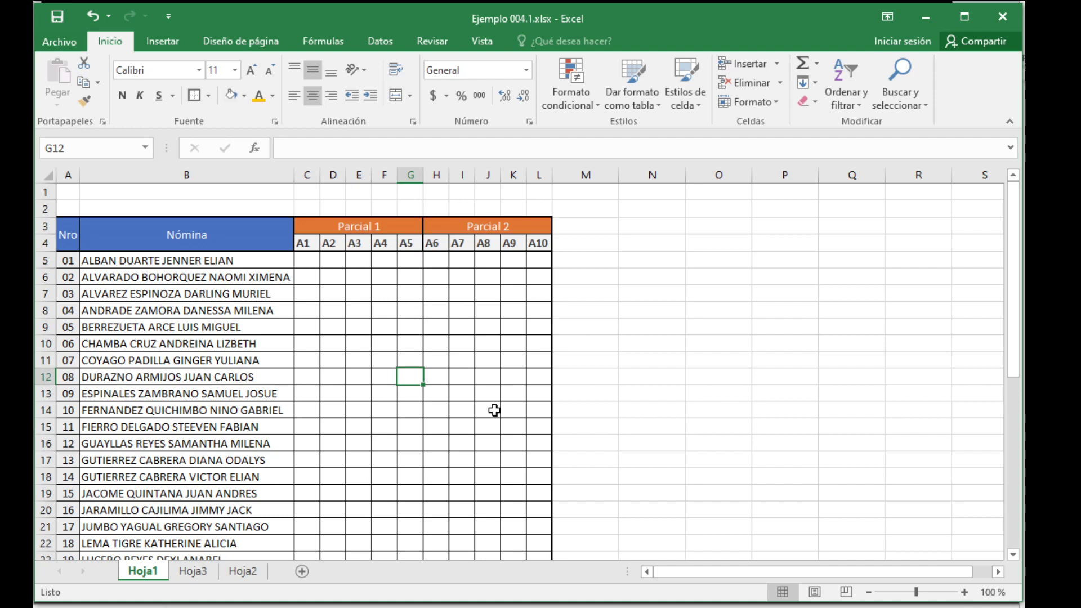
- Select the empty score cells under A1 to A10, from C5 down through the list in columns C to L
{"action": "left_click_drag", "start_coordinate": [304, 262], "coordinate": [538, 309]}
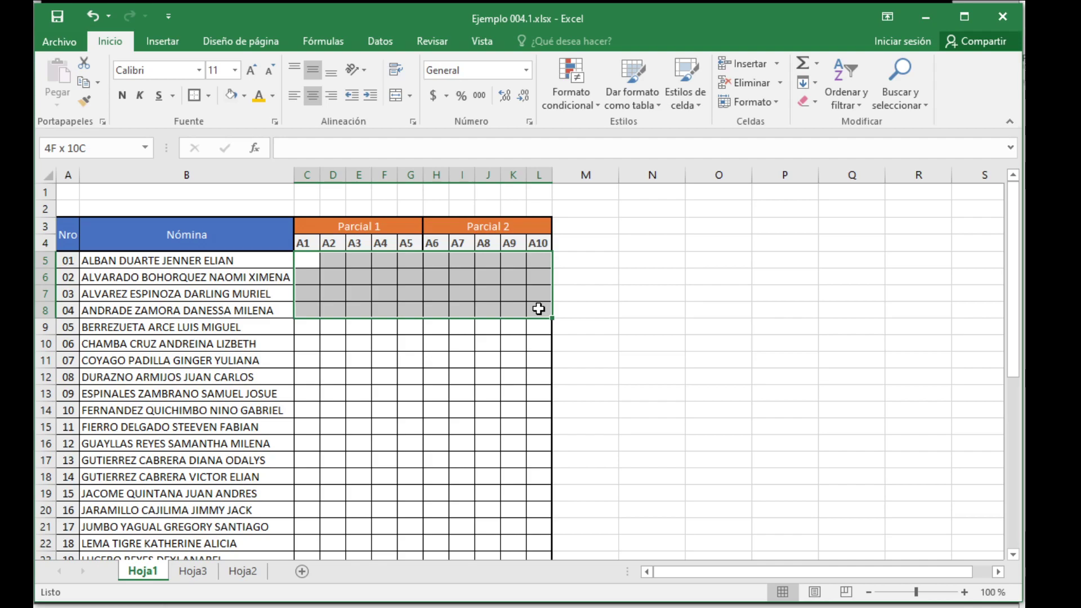
{"action": "left_click_drag", "start_coordinate": [539, 319], "coordinate": [536, 536]}
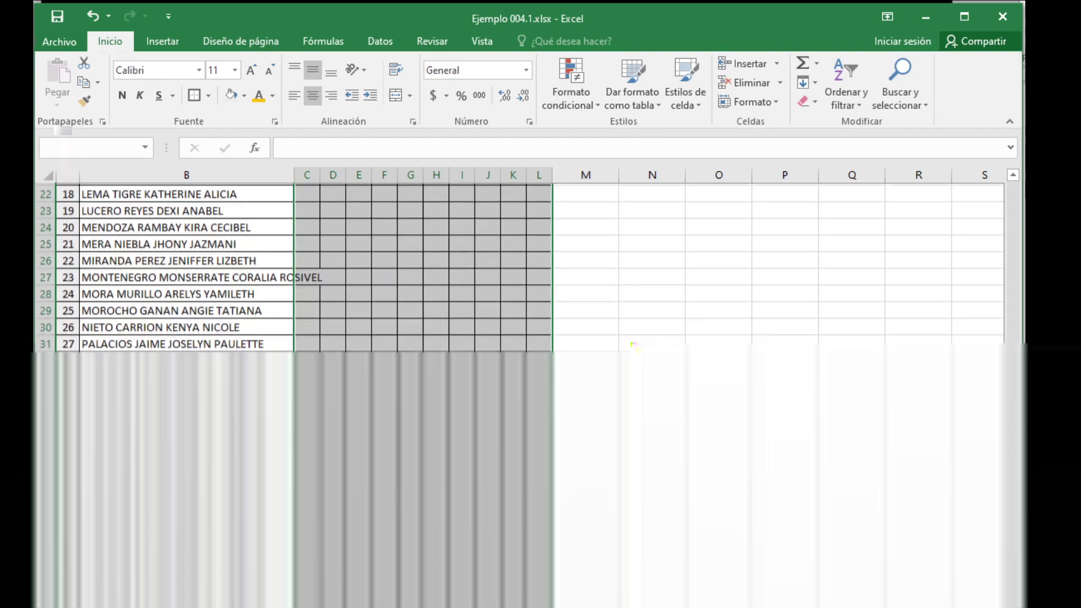